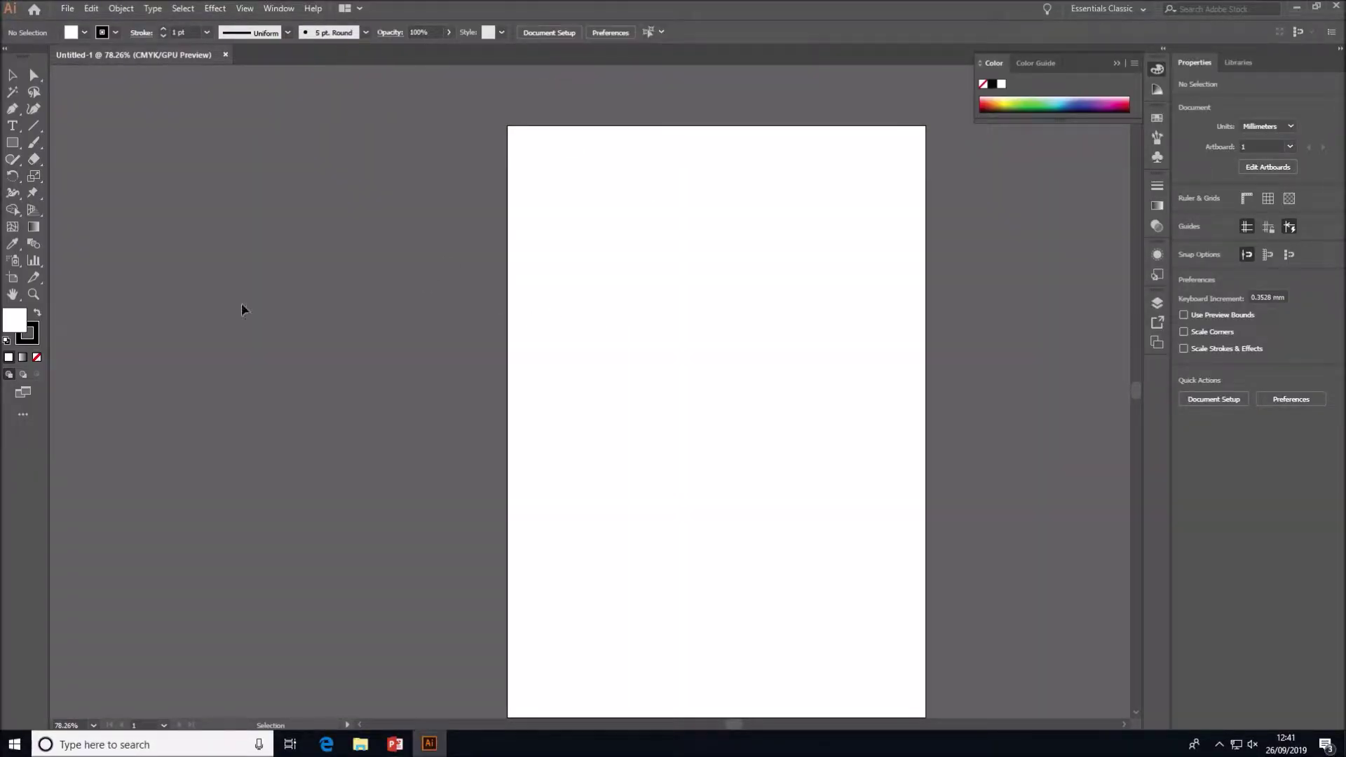
Draw a 210 × 297 mm rectangle covering the whole artboard and fill it with dark blue.
click(17, 148)
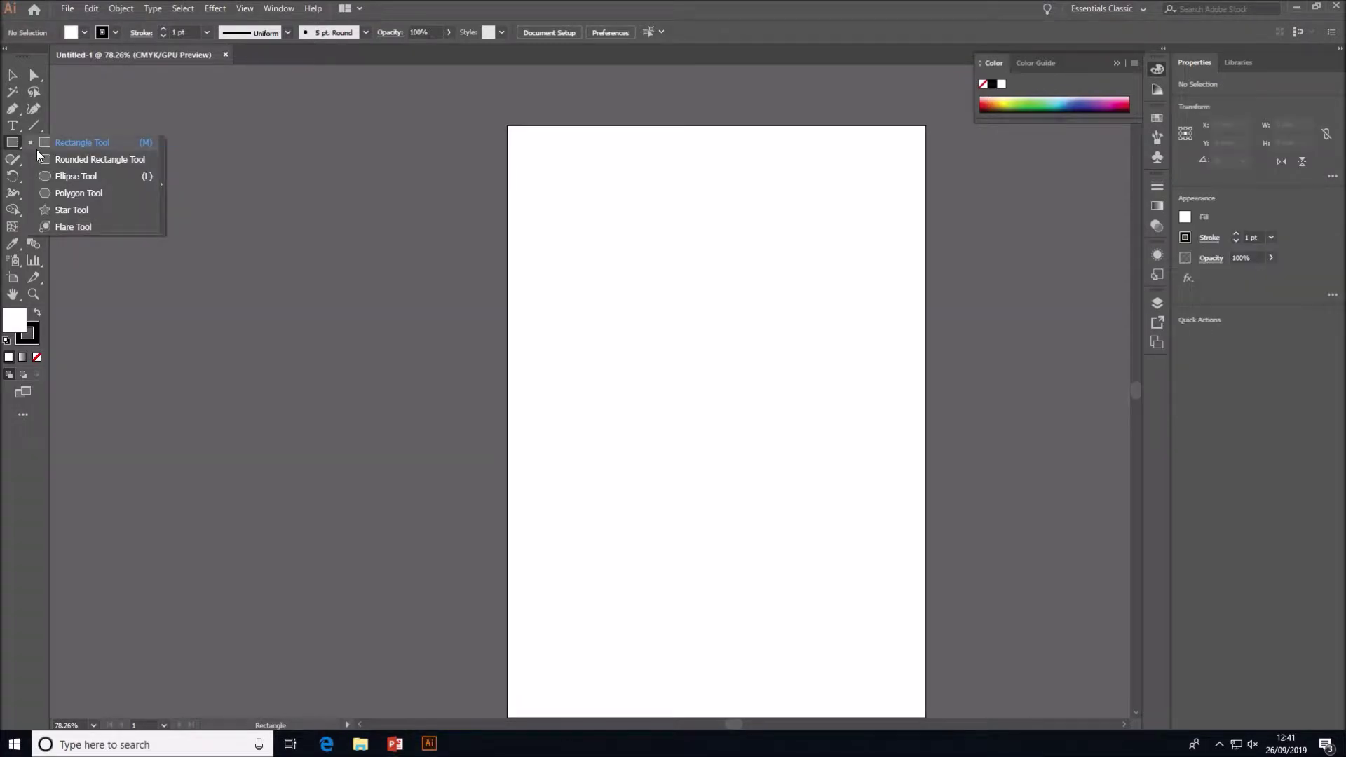
click(48, 143)
scroll(534, 166, down, 2)
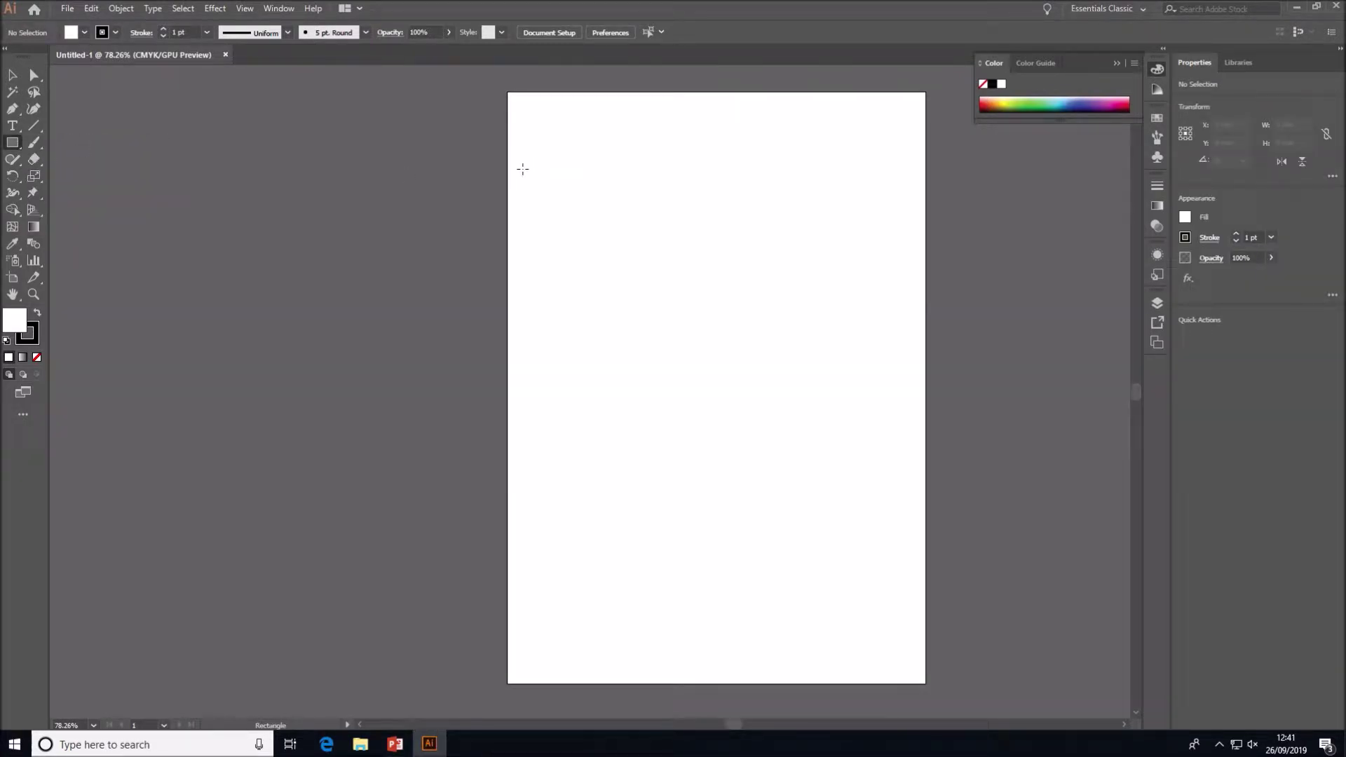
drag(509, 92, 925, 683)
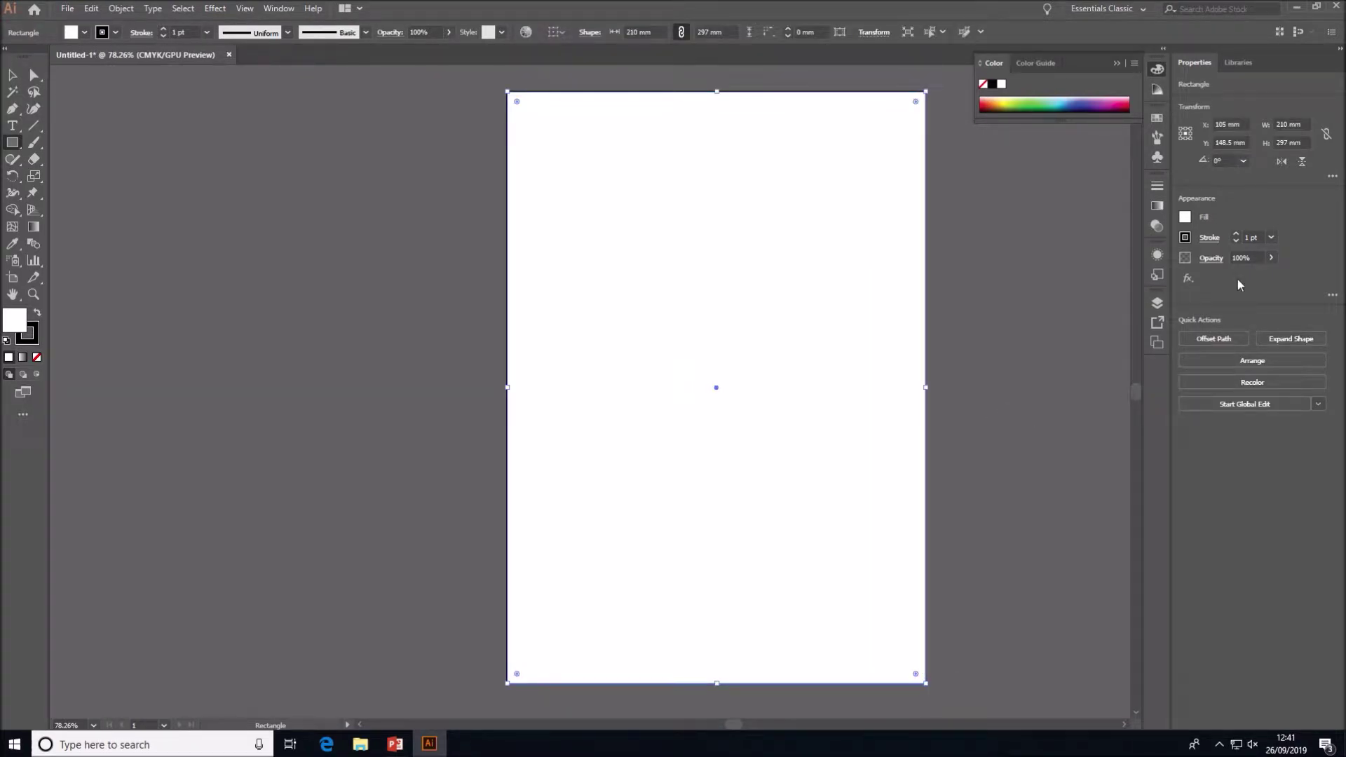
click(1184, 218)
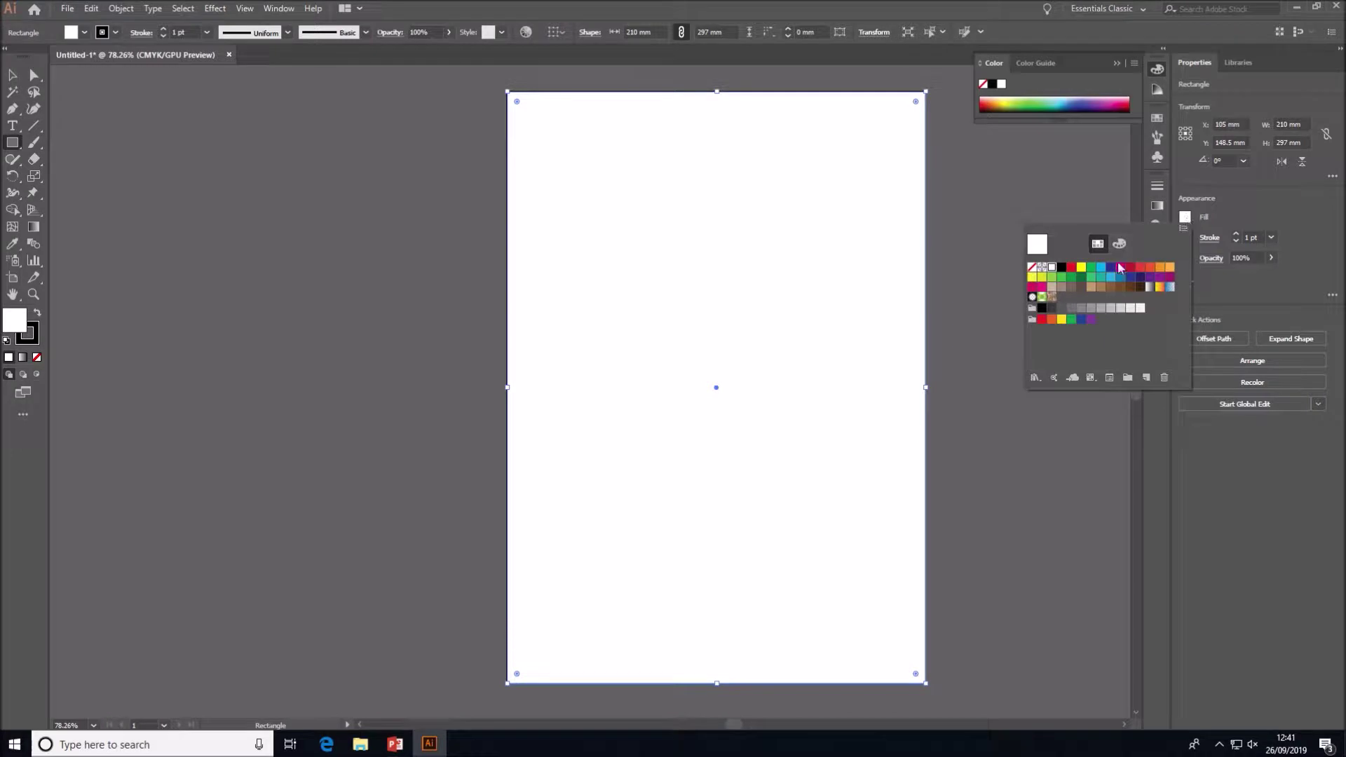
click(1113, 267)
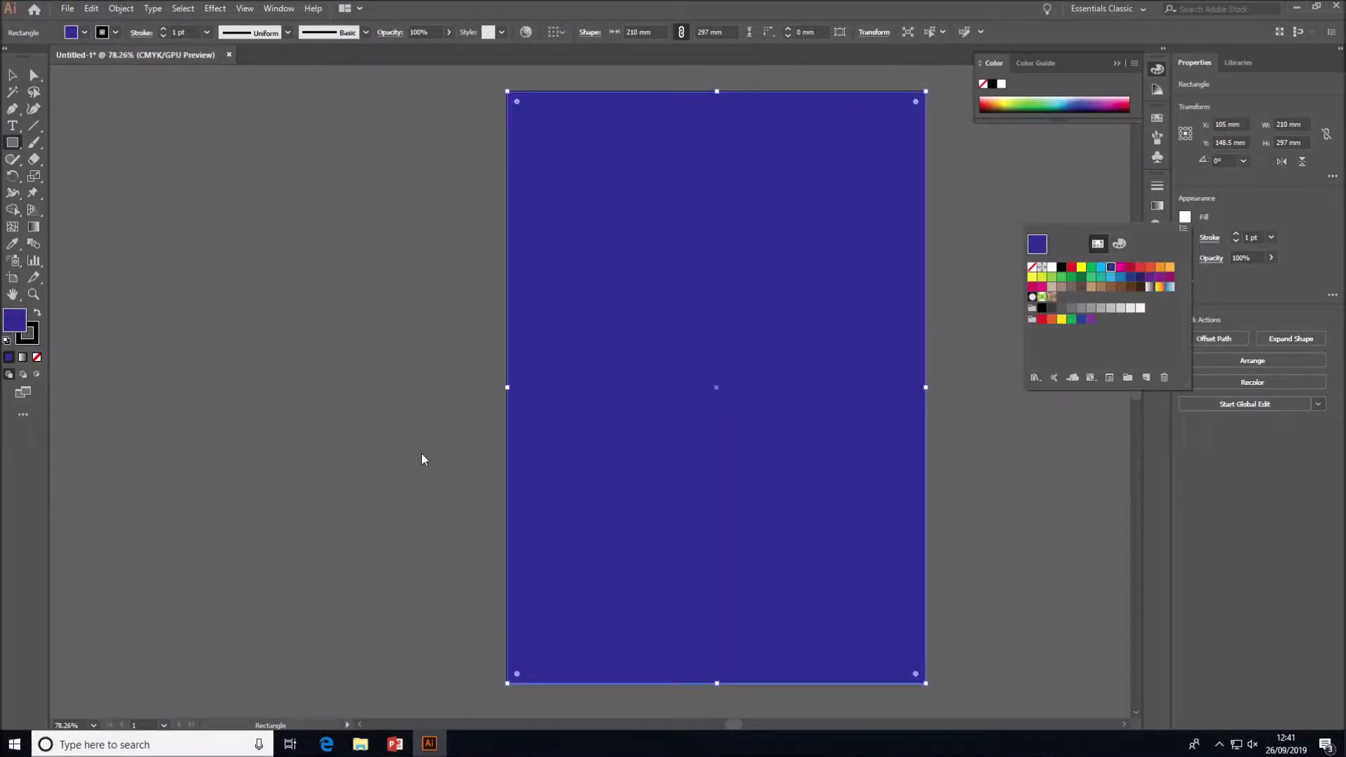
key(Escape)
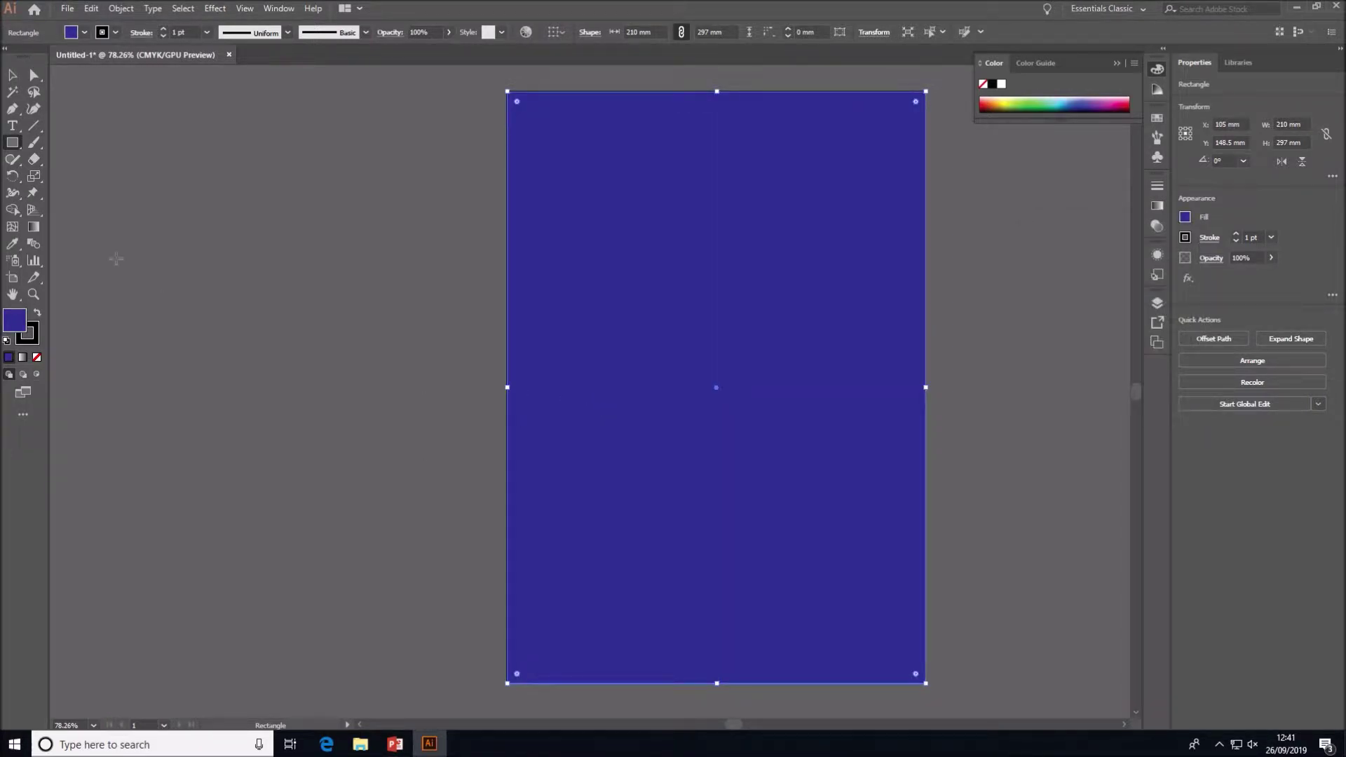
Draw an ellipse about 37 × 33 mm near the upper middle of the background and fill it light grey.
drag(17, 147, 50, 177)
drag(648, 113, 724, 181)
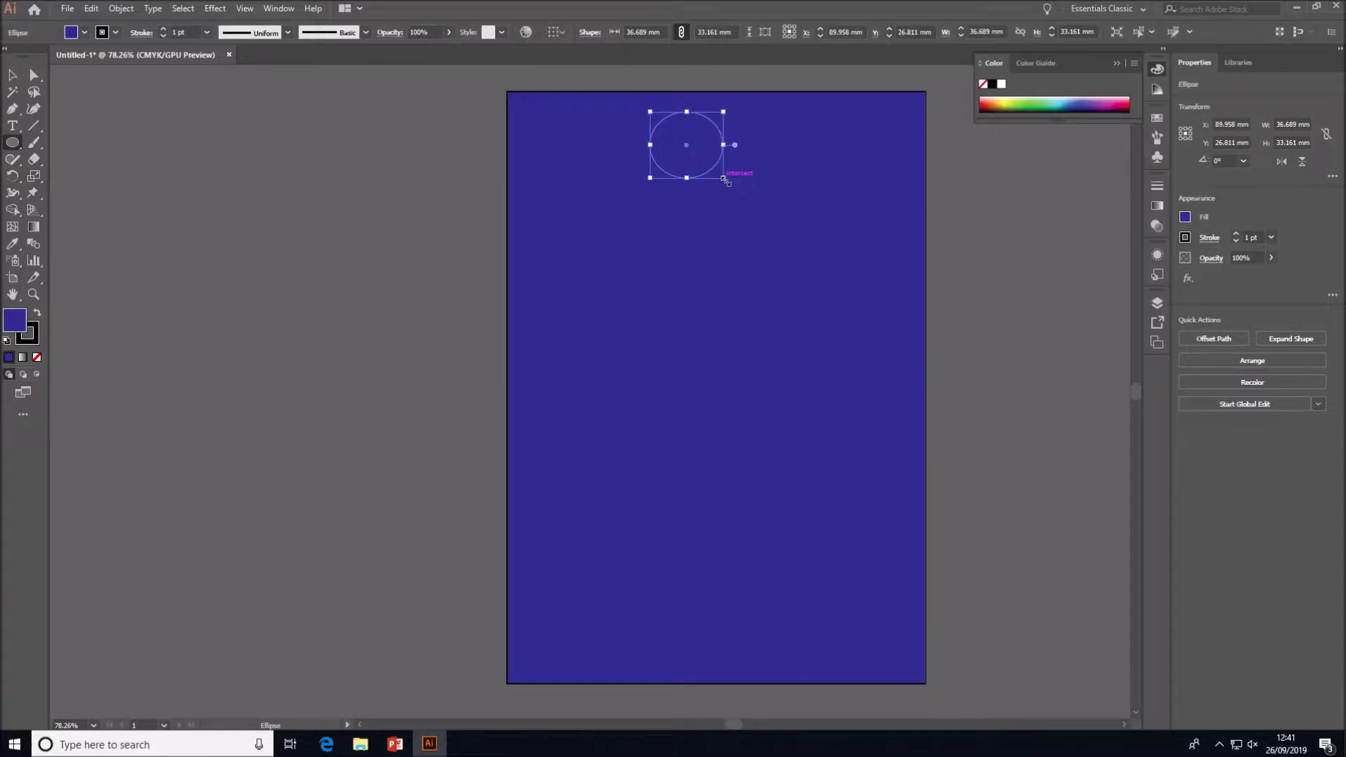
click(1185, 218)
click(1120, 308)
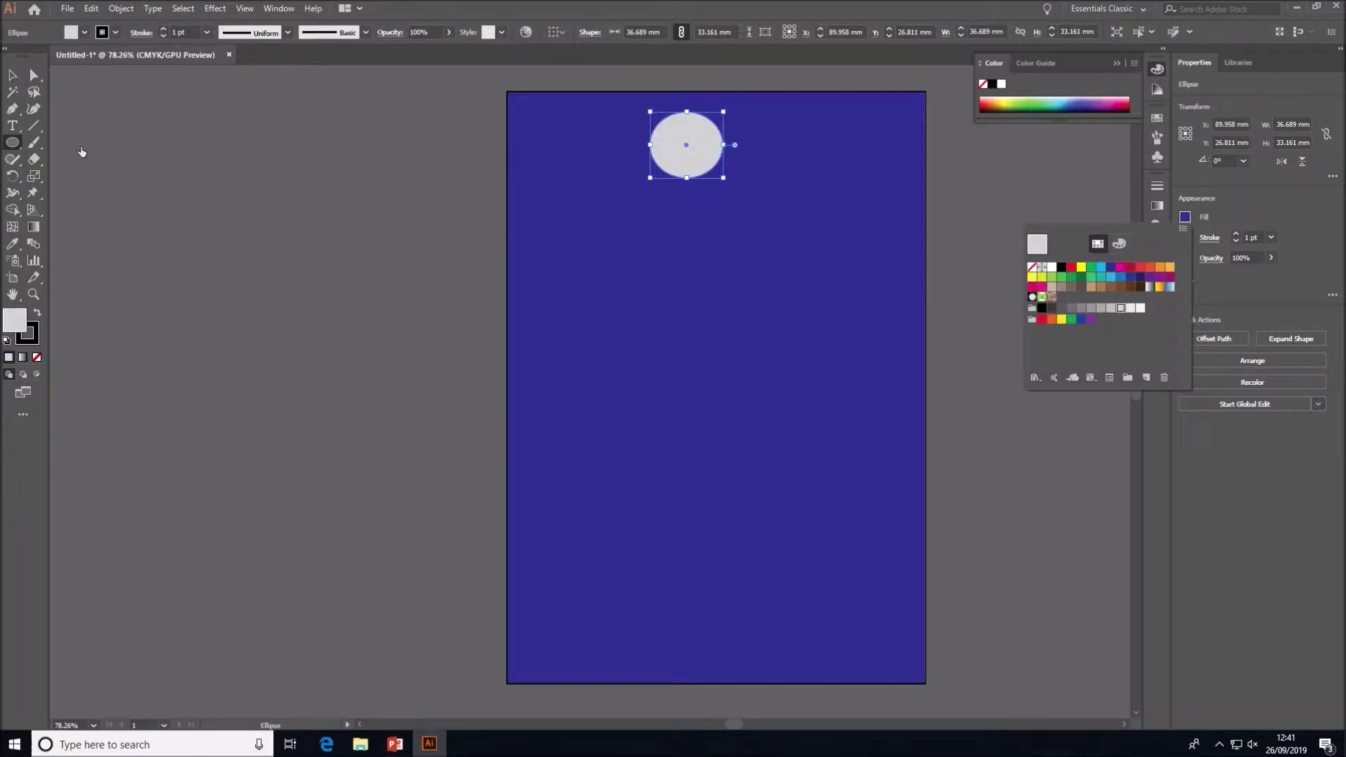
click(104, 156)
Draw a crater circle about 5.8 mm wide inside the light grey moon and fill it dark grey.
drag(13, 145, 67, 175)
drag(680, 153, 692, 164)
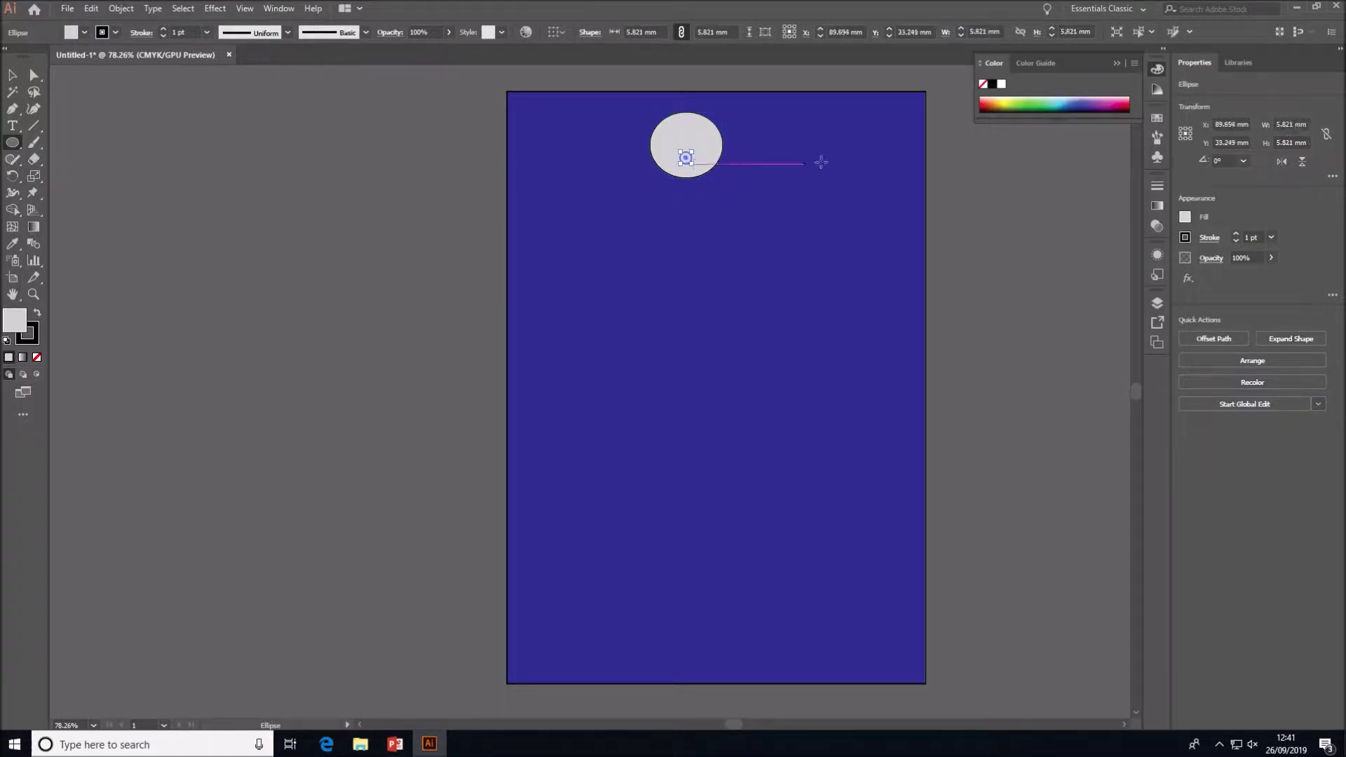
click(1185, 218)
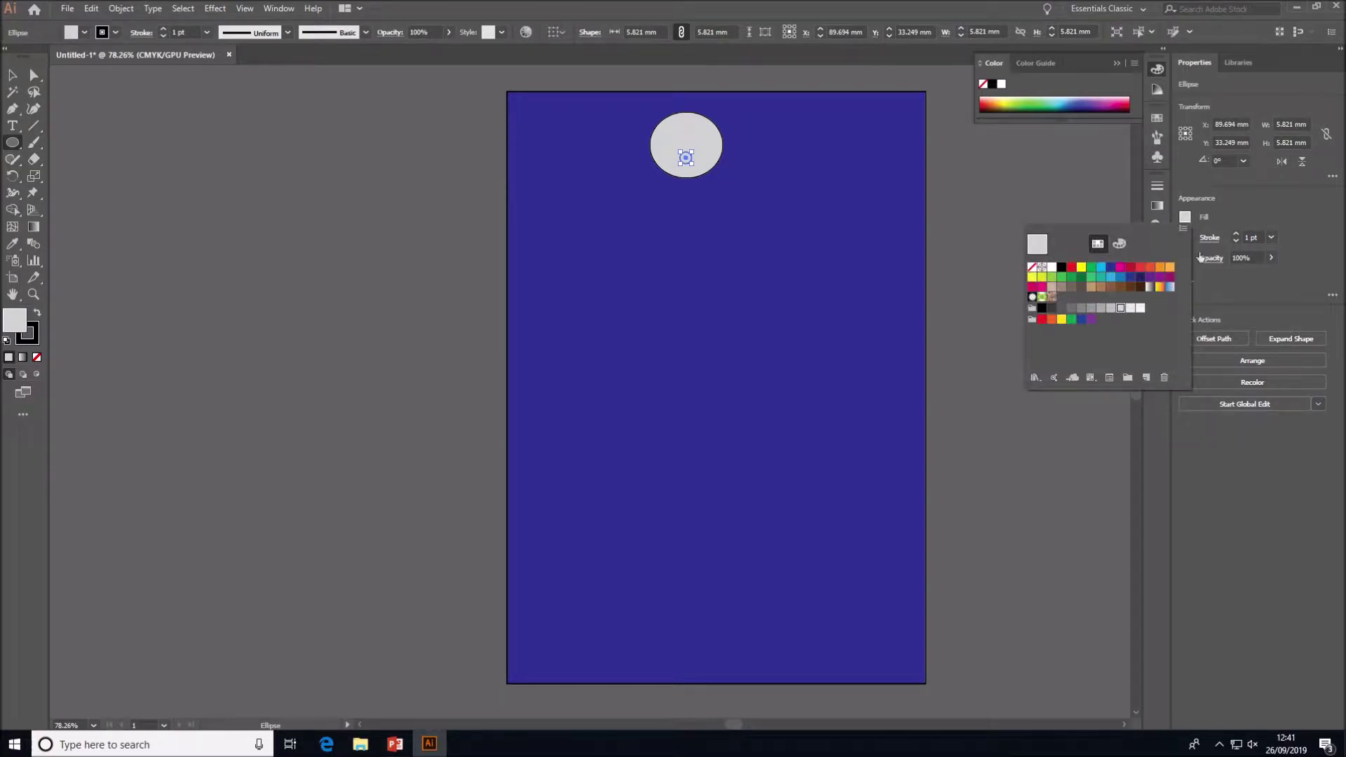
click(1273, 264)
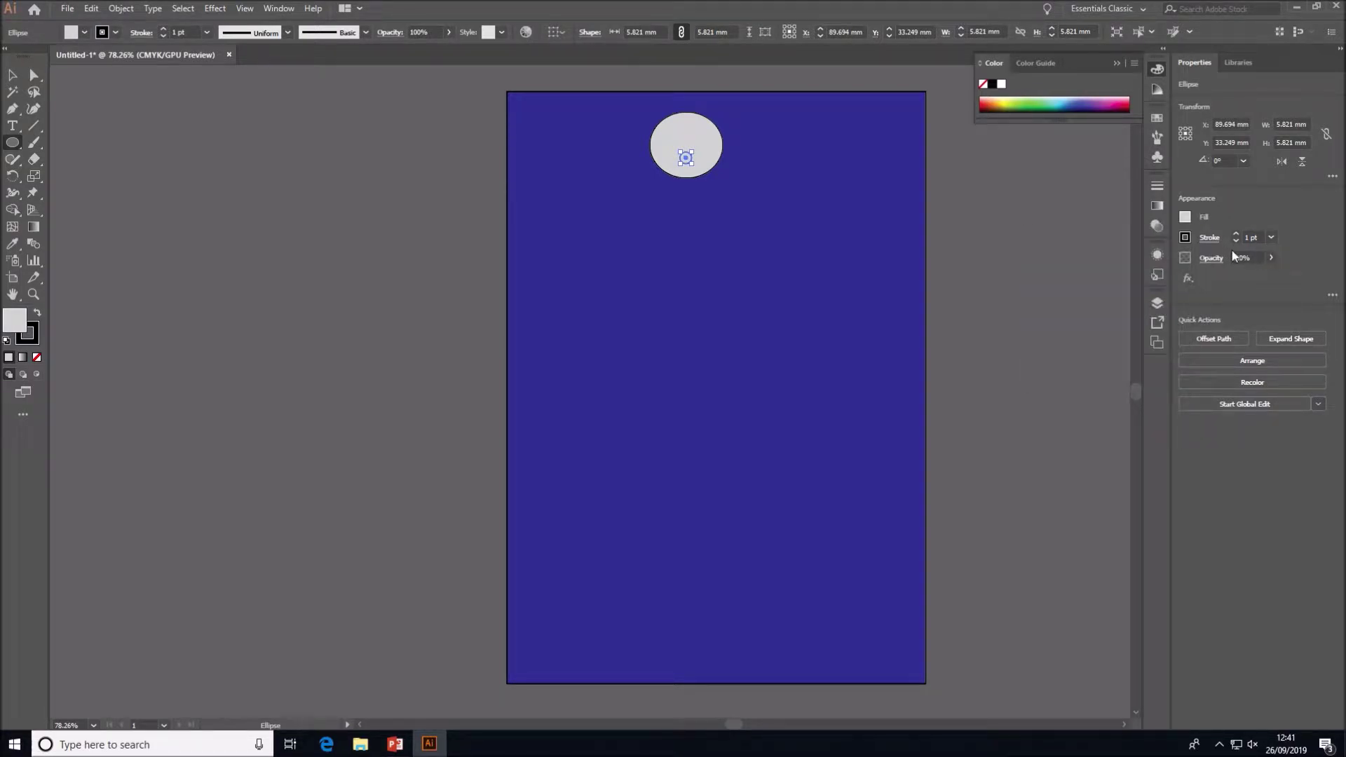
click(1186, 217)
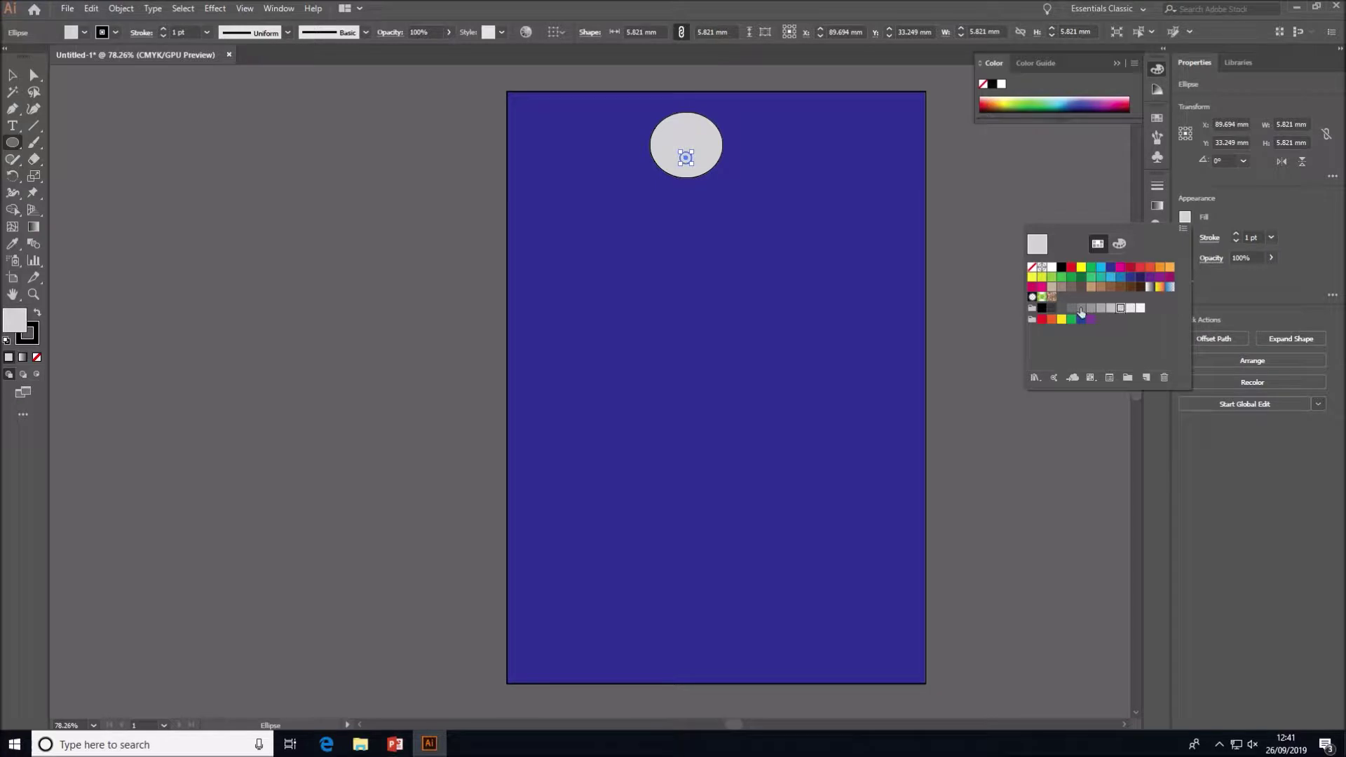
click(1072, 309)
Lower the small crater circle's opacity to 26%.
click(1267, 260)
click(1269, 258)
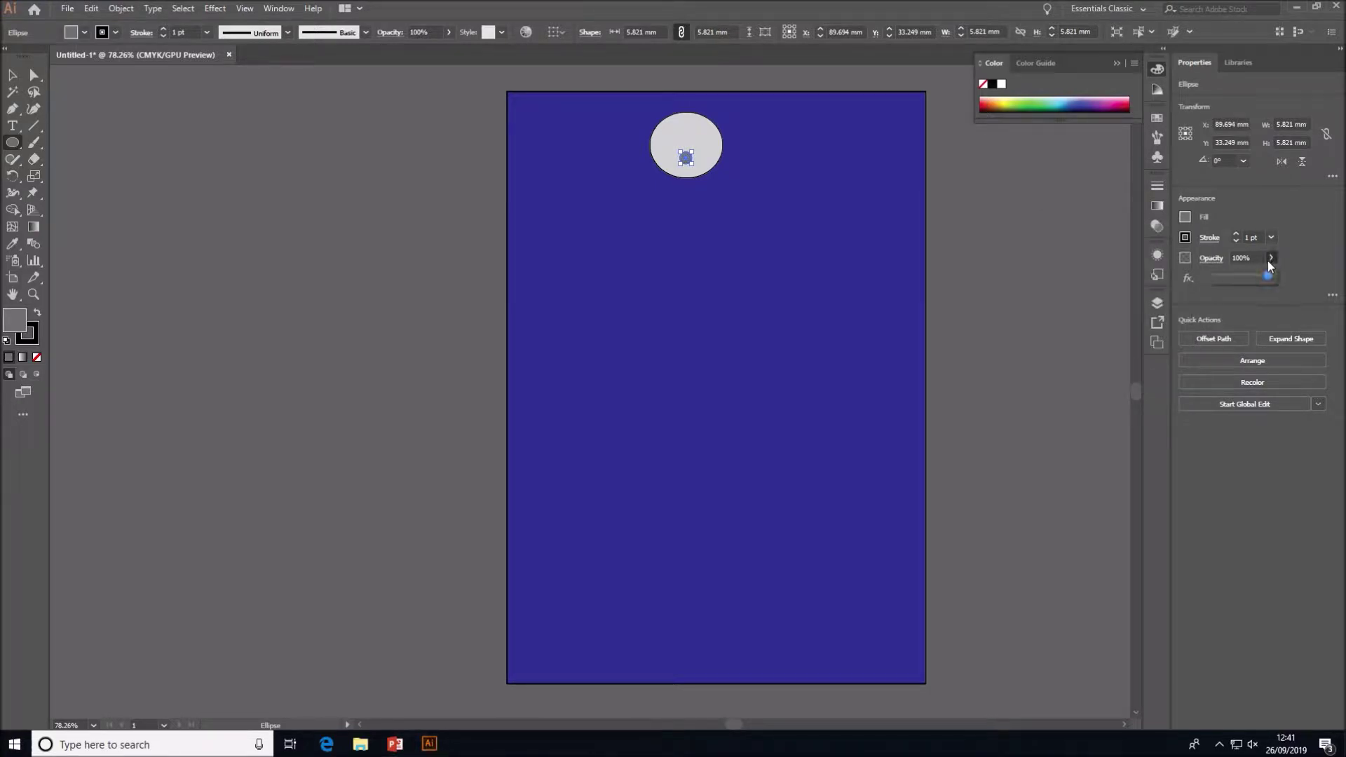
click(1232, 276)
click(1082, 306)
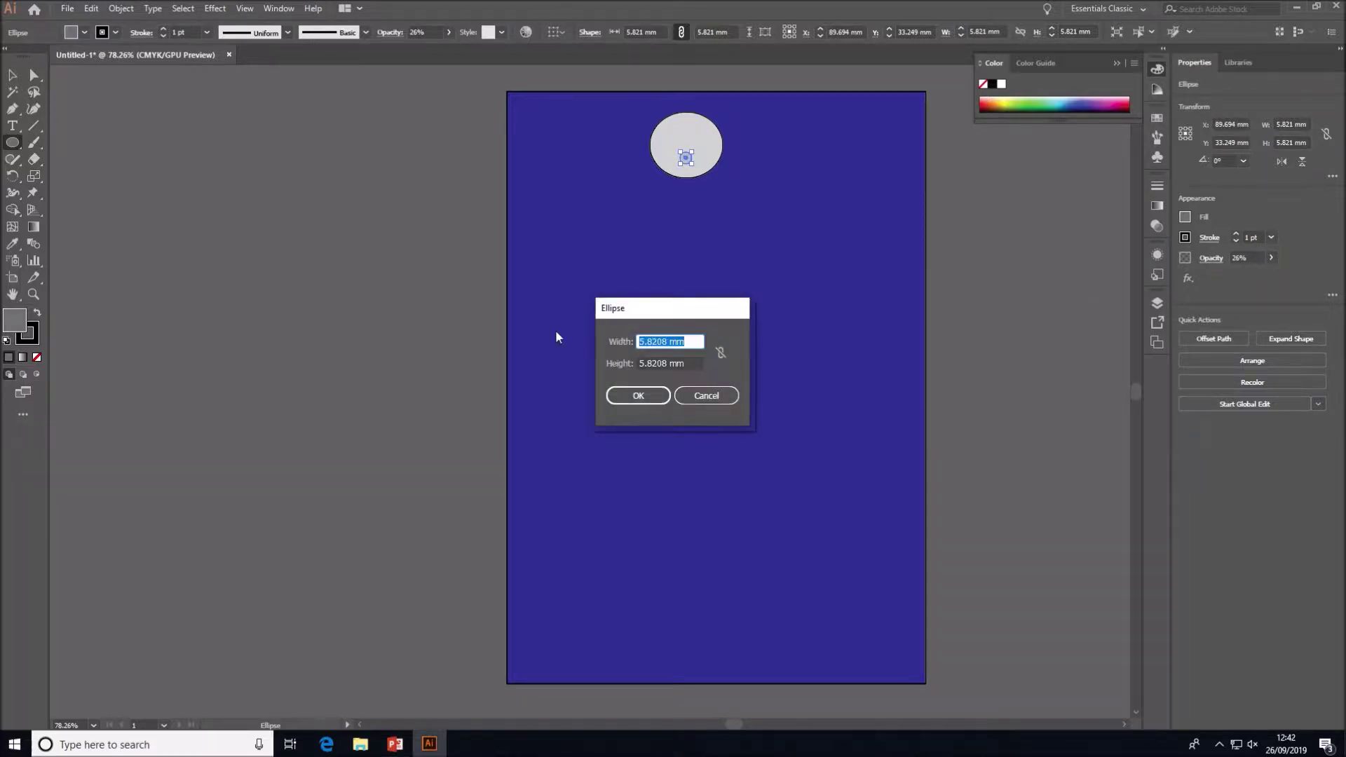
click(707, 395)
Enlarge the light grey moon and scatter more grey crater circles, each about 5 mm wide, across it at 26% opacity.
click(14, 73)
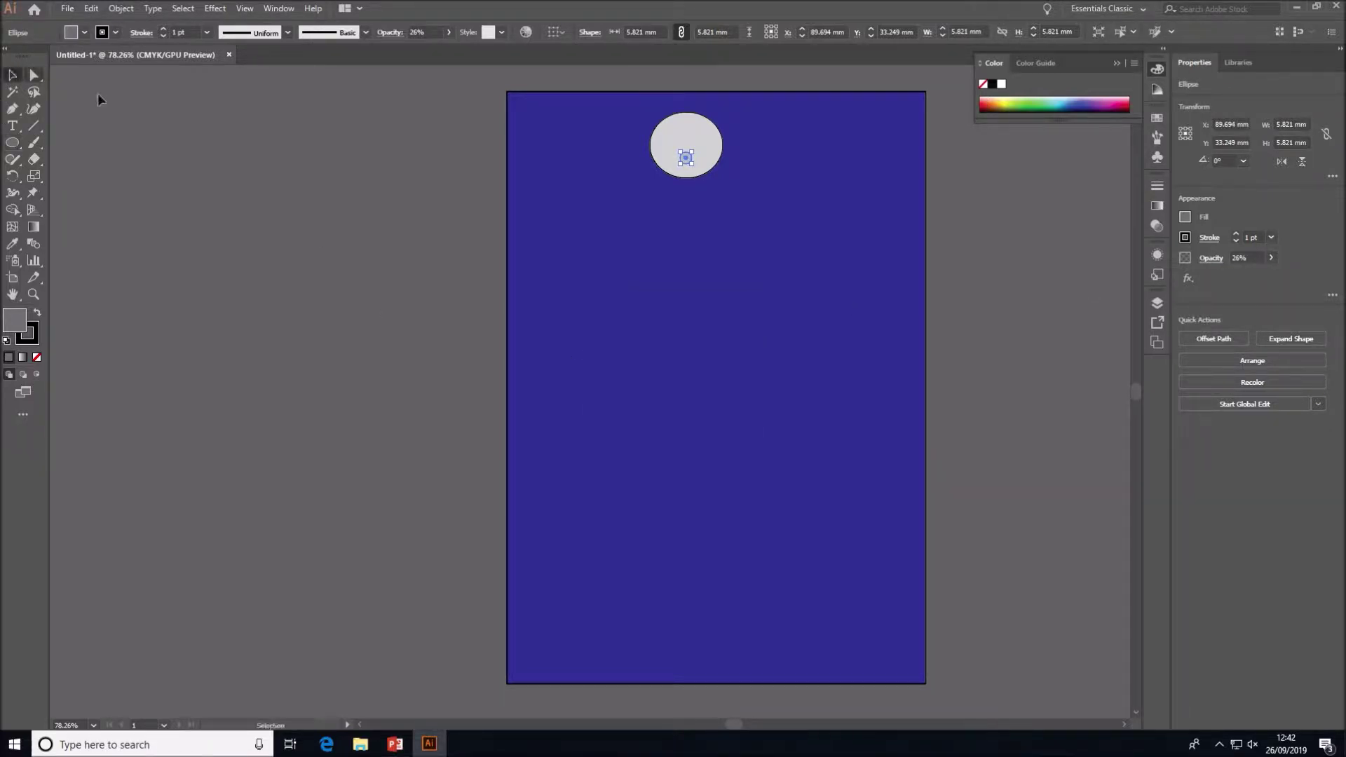
click(710, 162)
drag(725, 174, 750, 190)
key(l)
mouse_move(682, 154)
mouse_down()
mouse_move(694, 166)
mouse_move(677, 168)
mouse_move(712, 171)
mouse_move(685, 167)
mouse_move(674, 143)
mouse_move(687, 131)
mouse_move(730, 149)
mouse_move(700, 179)
mouse_move(700, 150)
mouse_move(722, 156)
mouse_move(715, 168)
mouse_move(703, 147)
mouse_up()
click(905, 158)
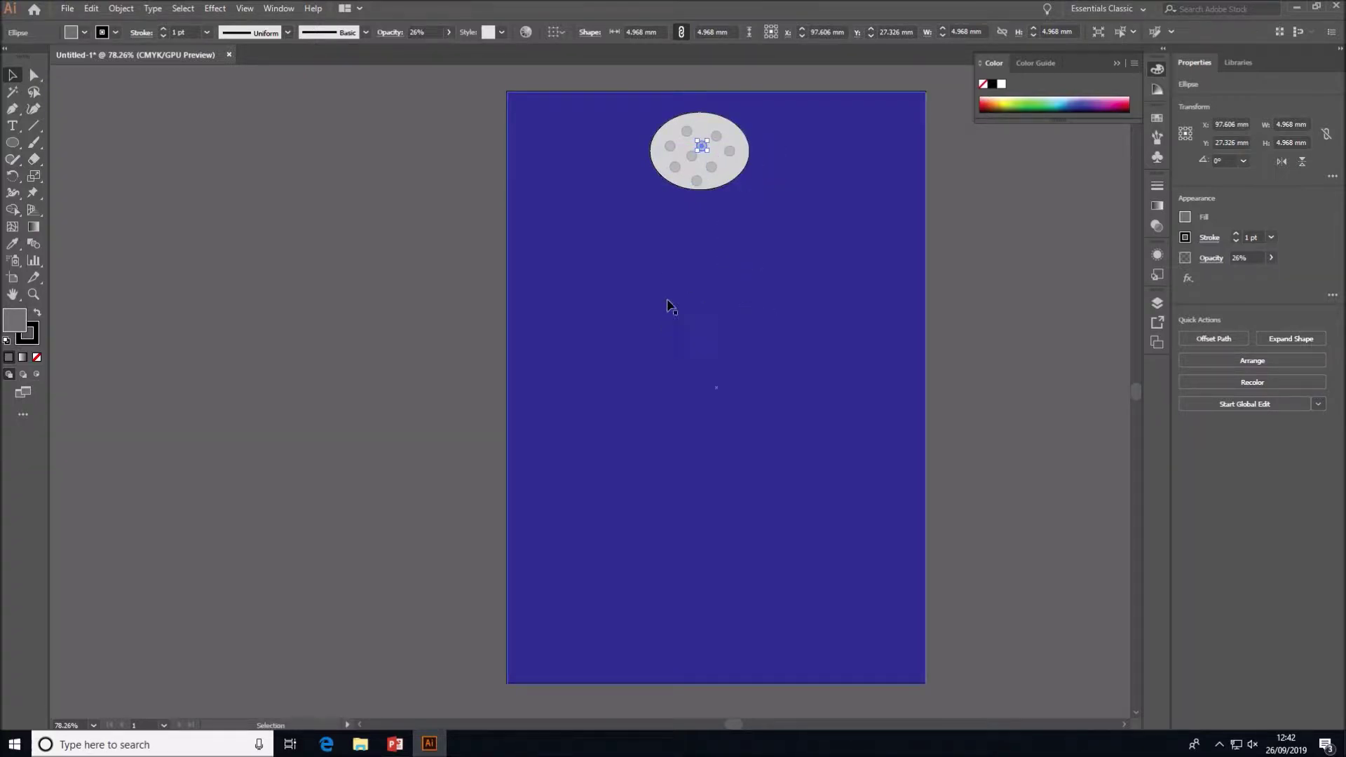
mouse_move(750, 4)
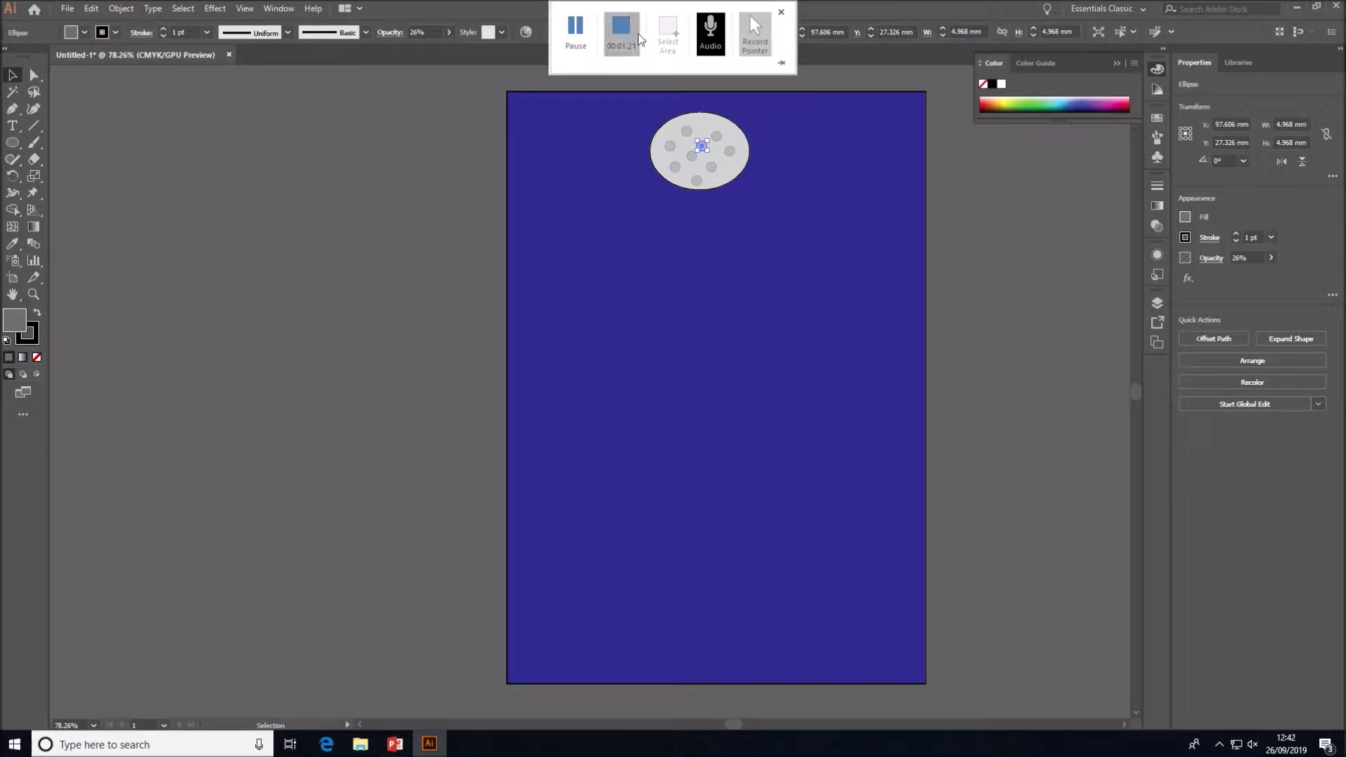
click(622, 31)
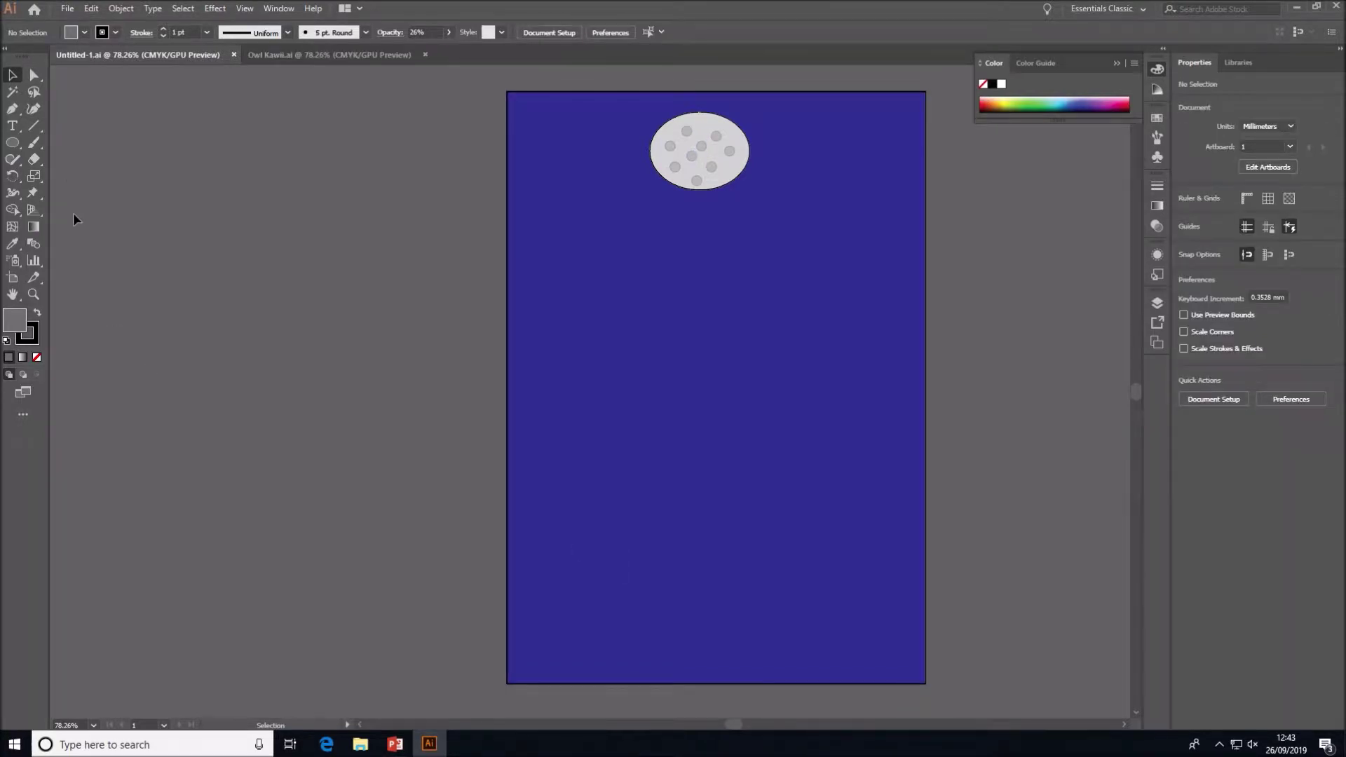
Draw a closed branch shape with the Pen tool, running from the artboard's right edge to a jagged broken end near the lower left.
click(12, 108)
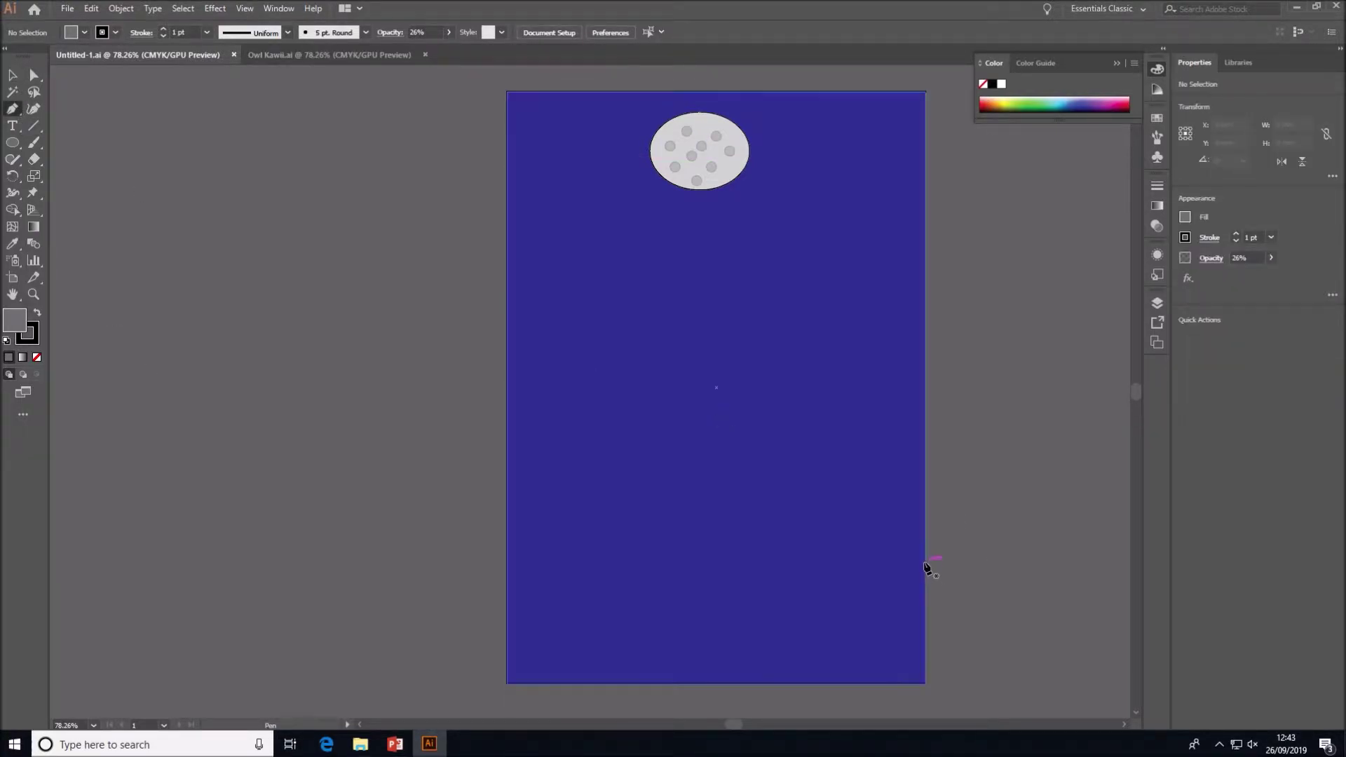
click(926, 642)
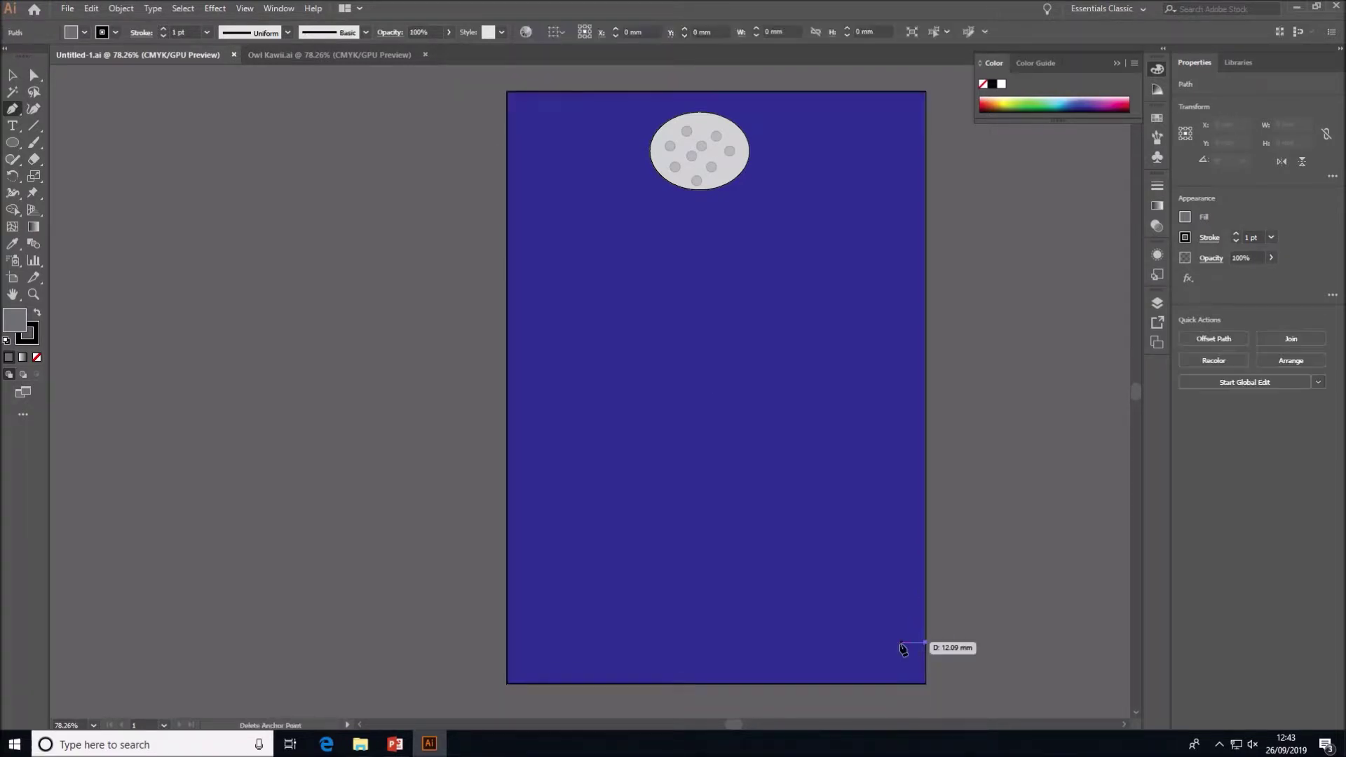
click(850, 642)
click(779, 652)
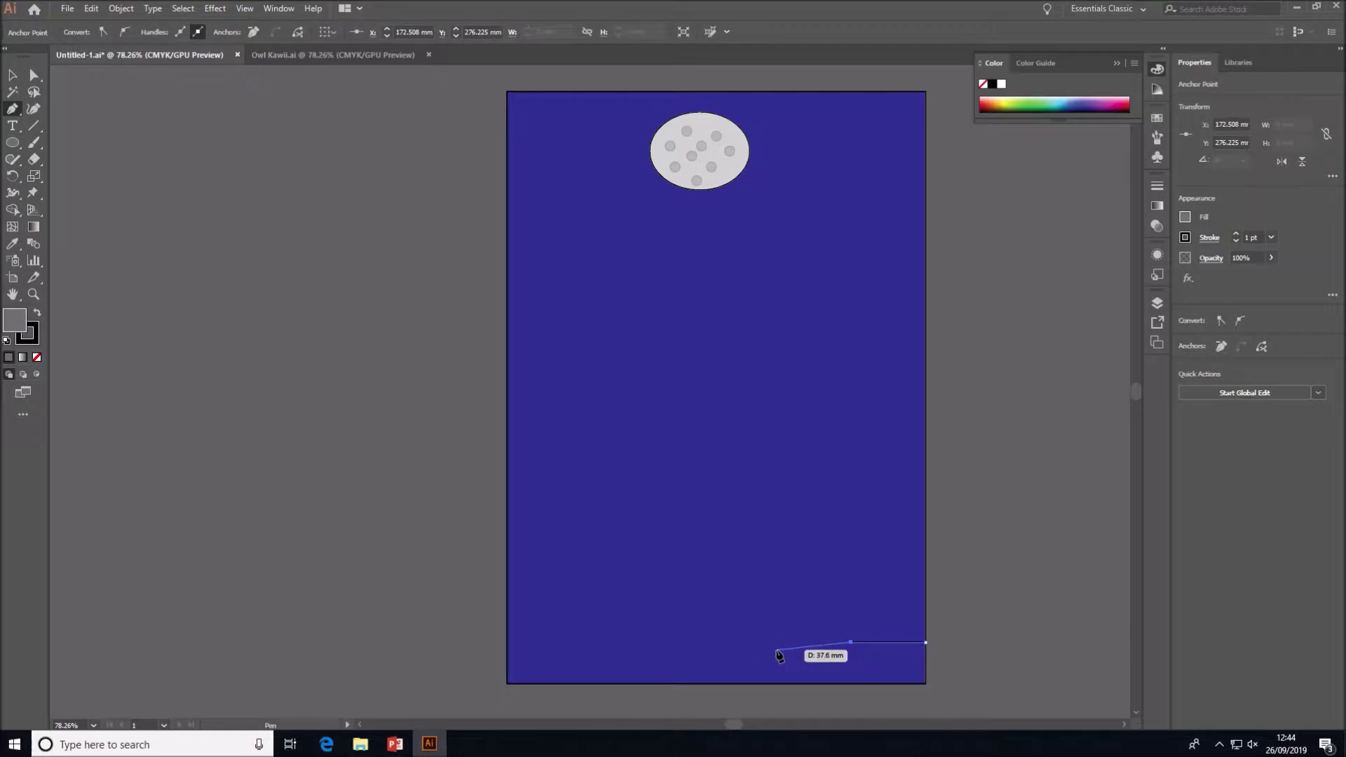
click(706, 650)
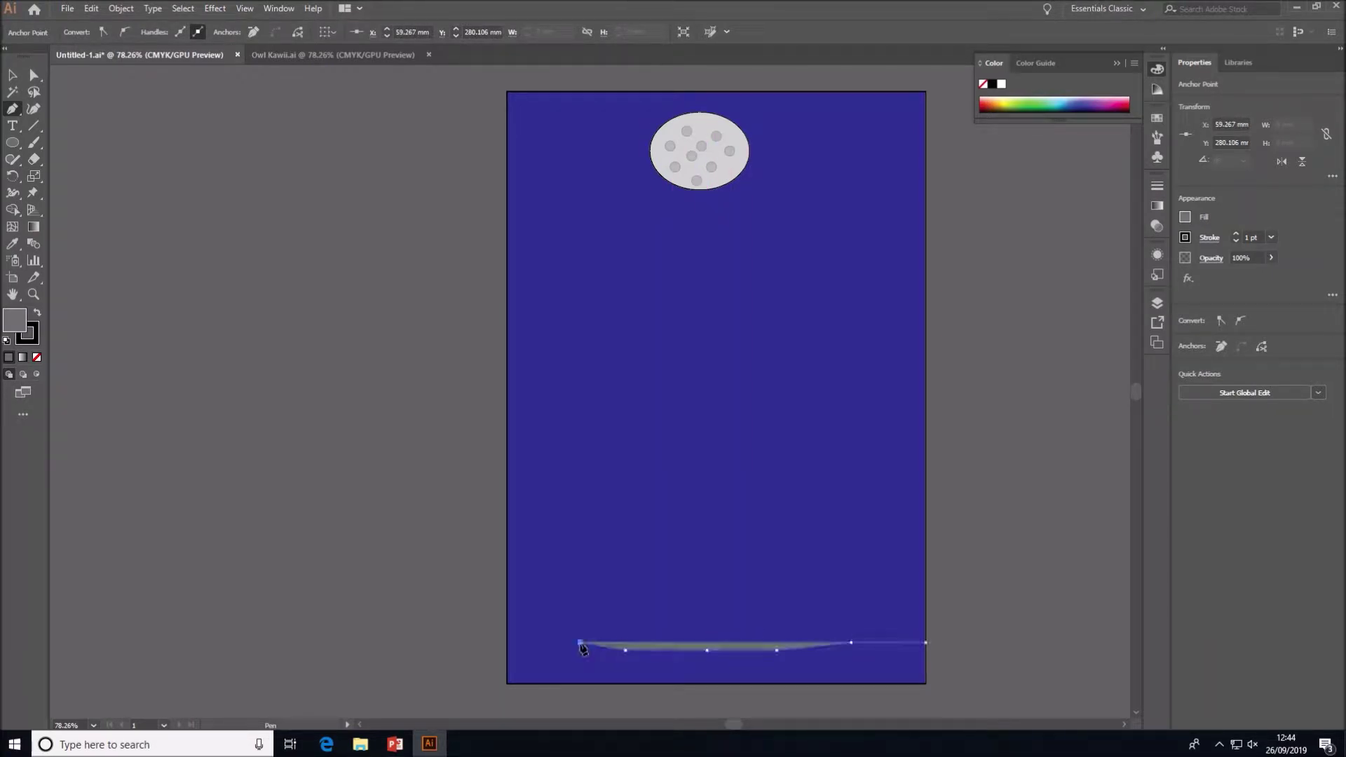
click(625, 650)
click(581, 634)
click(563, 621)
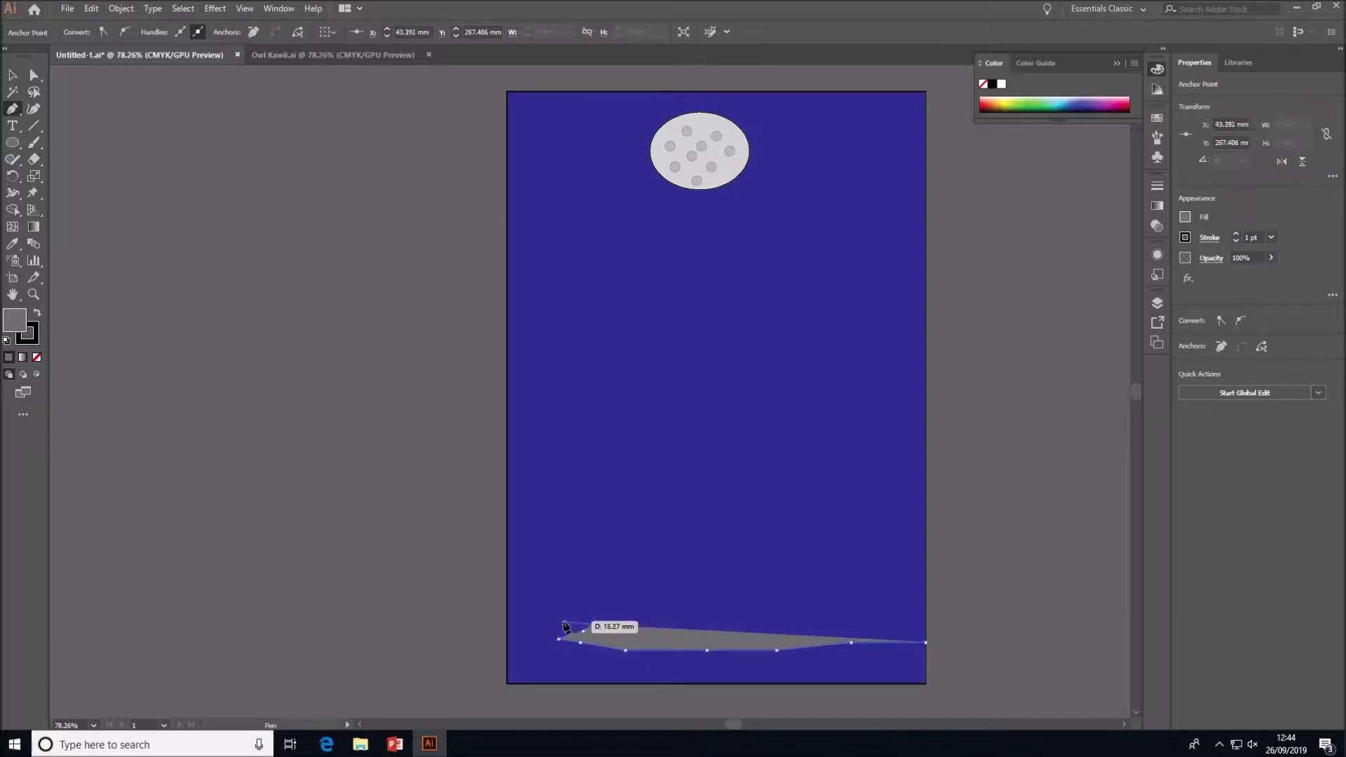
click(563, 611)
click(651, 602)
click(759, 608)
click(814, 617)
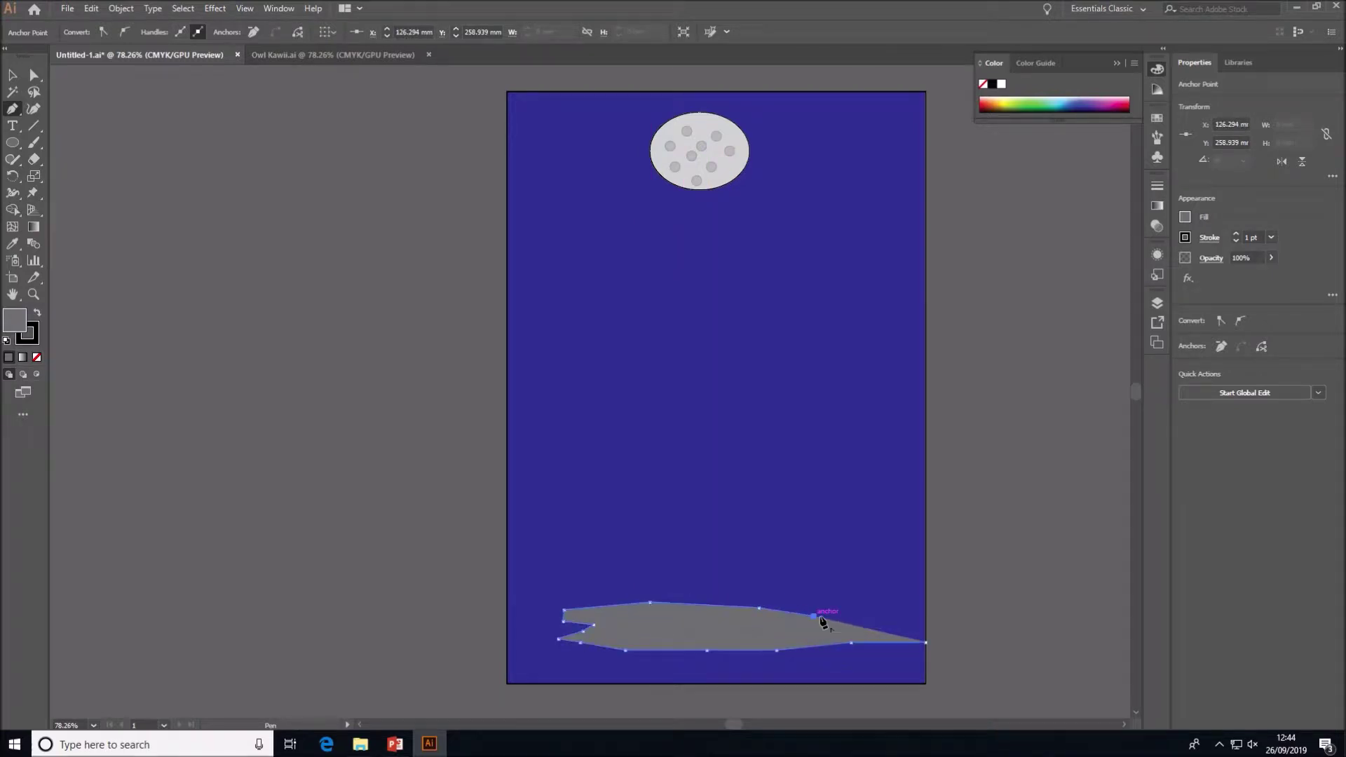
click(925, 620)
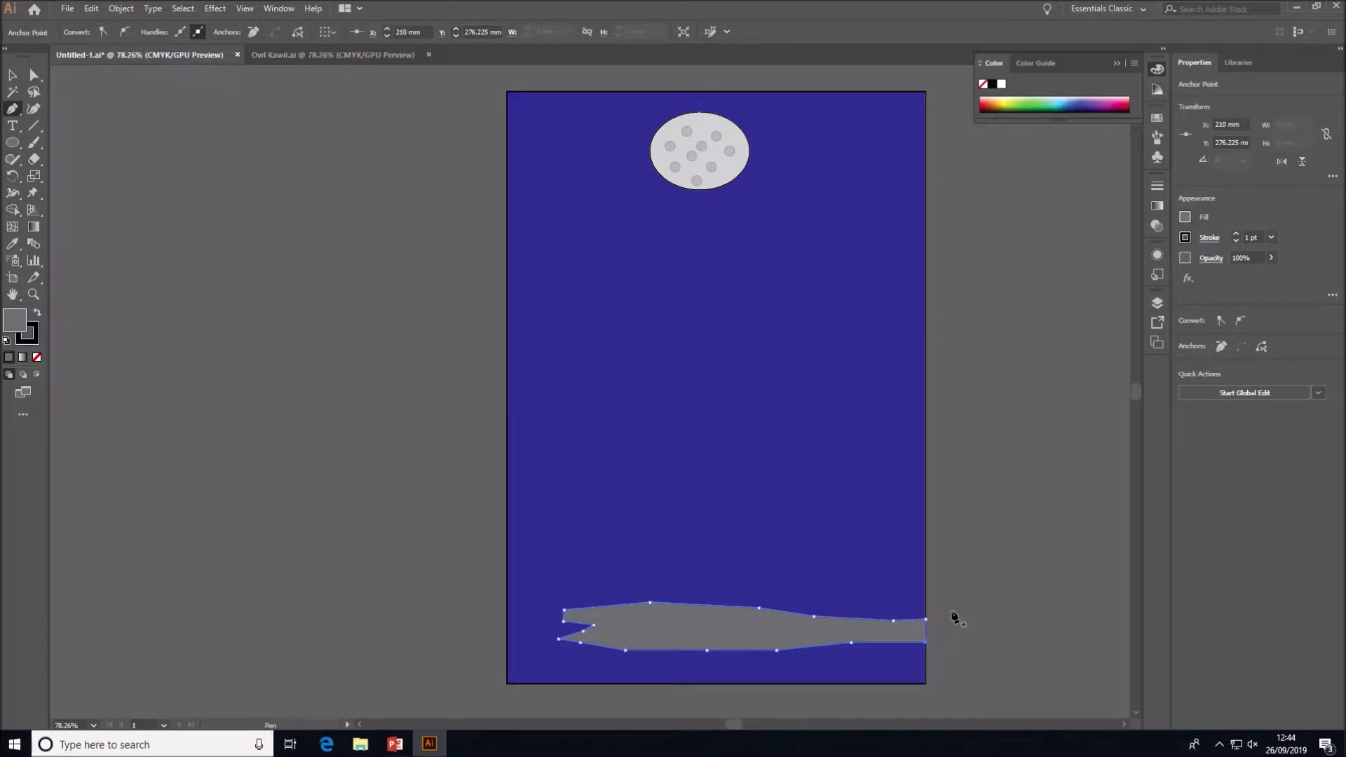
Stretch the branch further toward the artboard's left edge and fill it with brown.
click(12, 75)
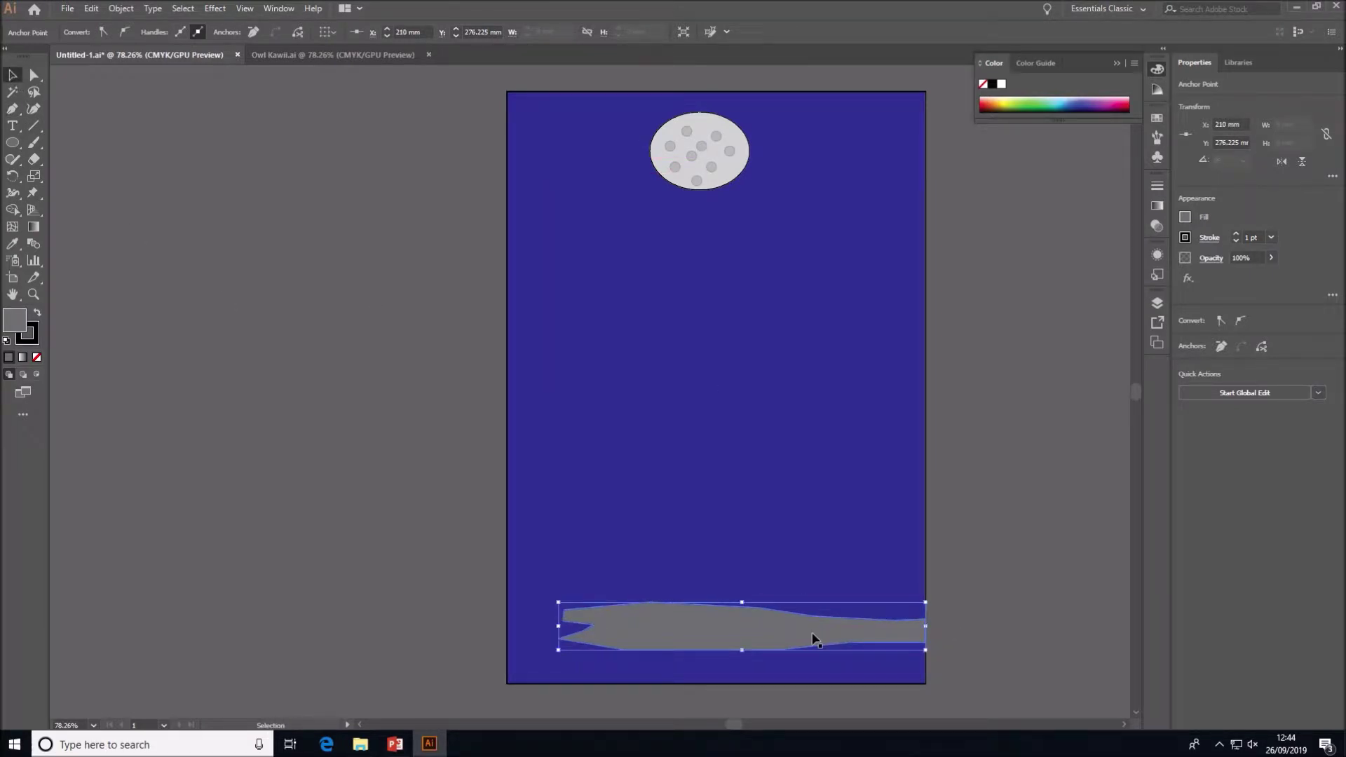
drag(558, 626, 536, 626)
click(1186, 217)
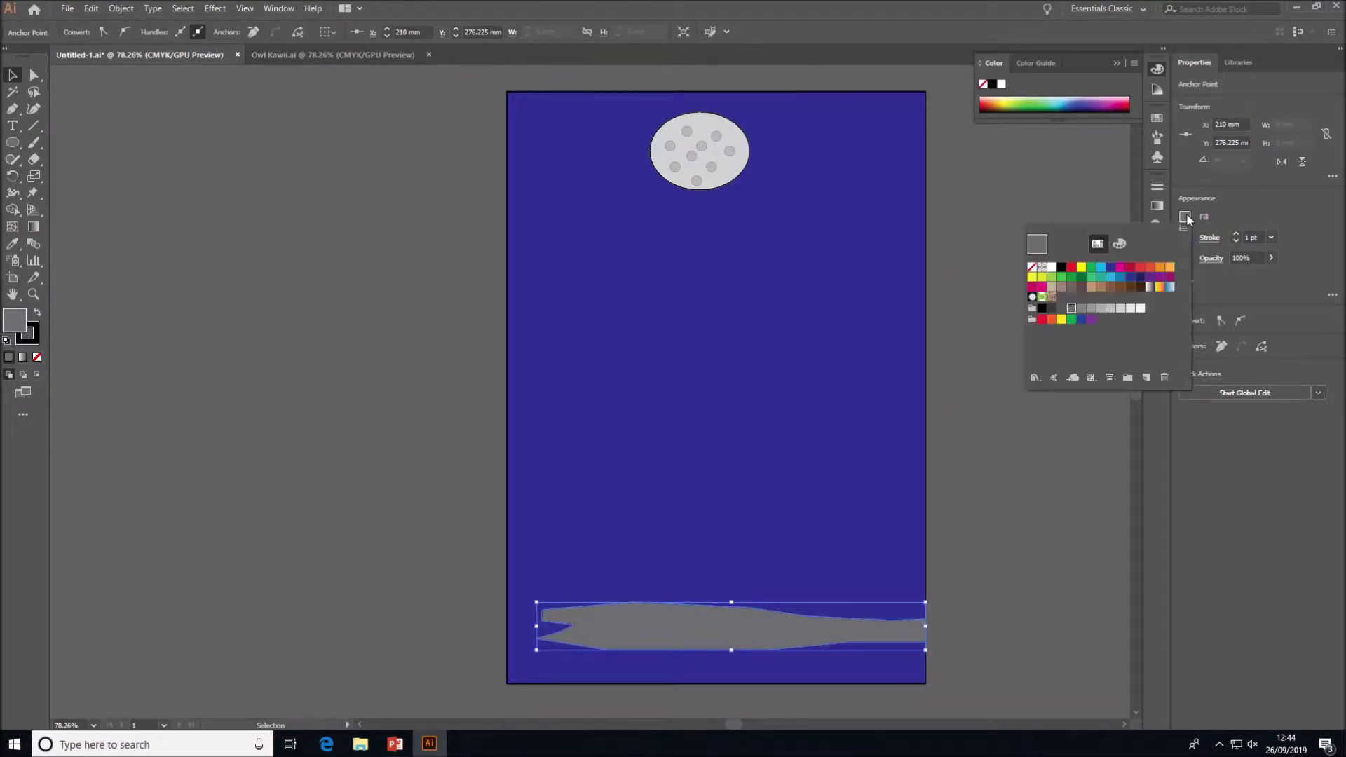
click(1139, 289)
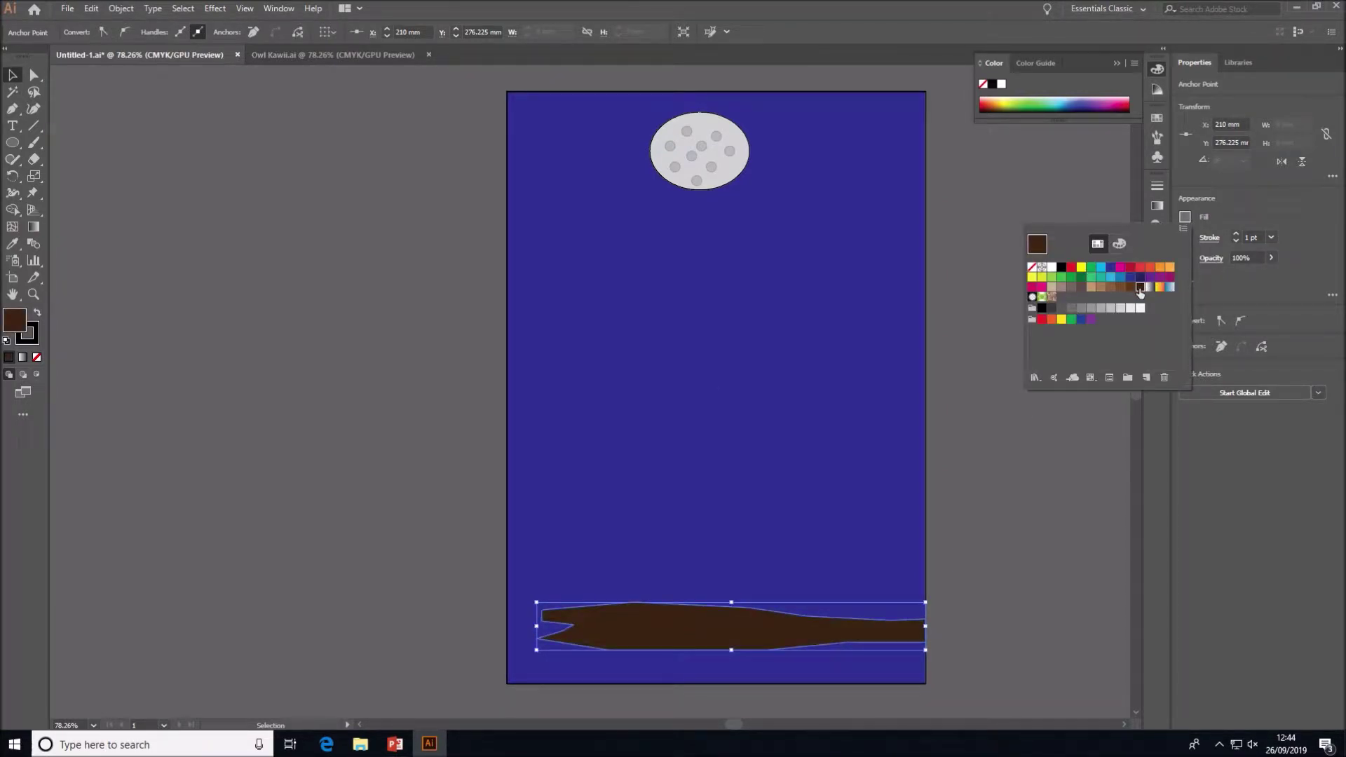
click(1121, 288)
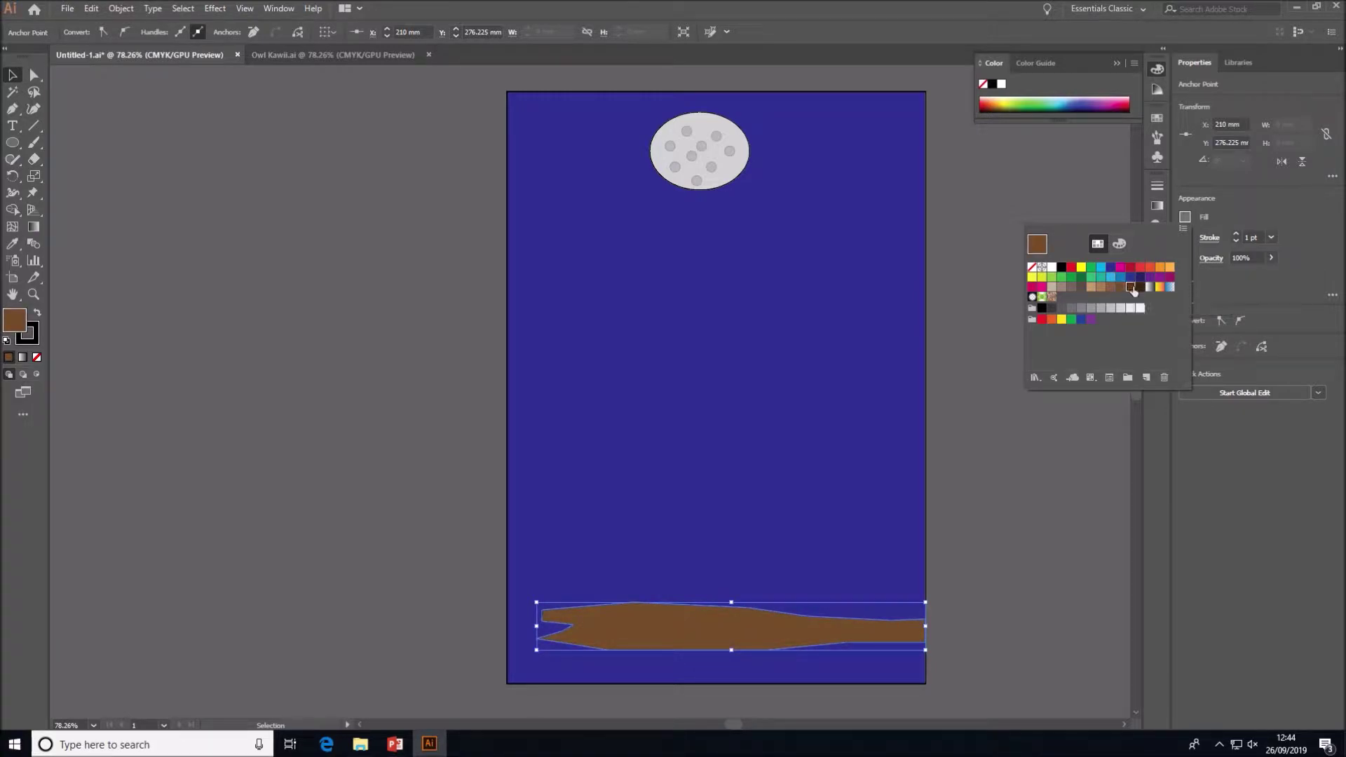
click(1139, 288)
click(1066, 452)
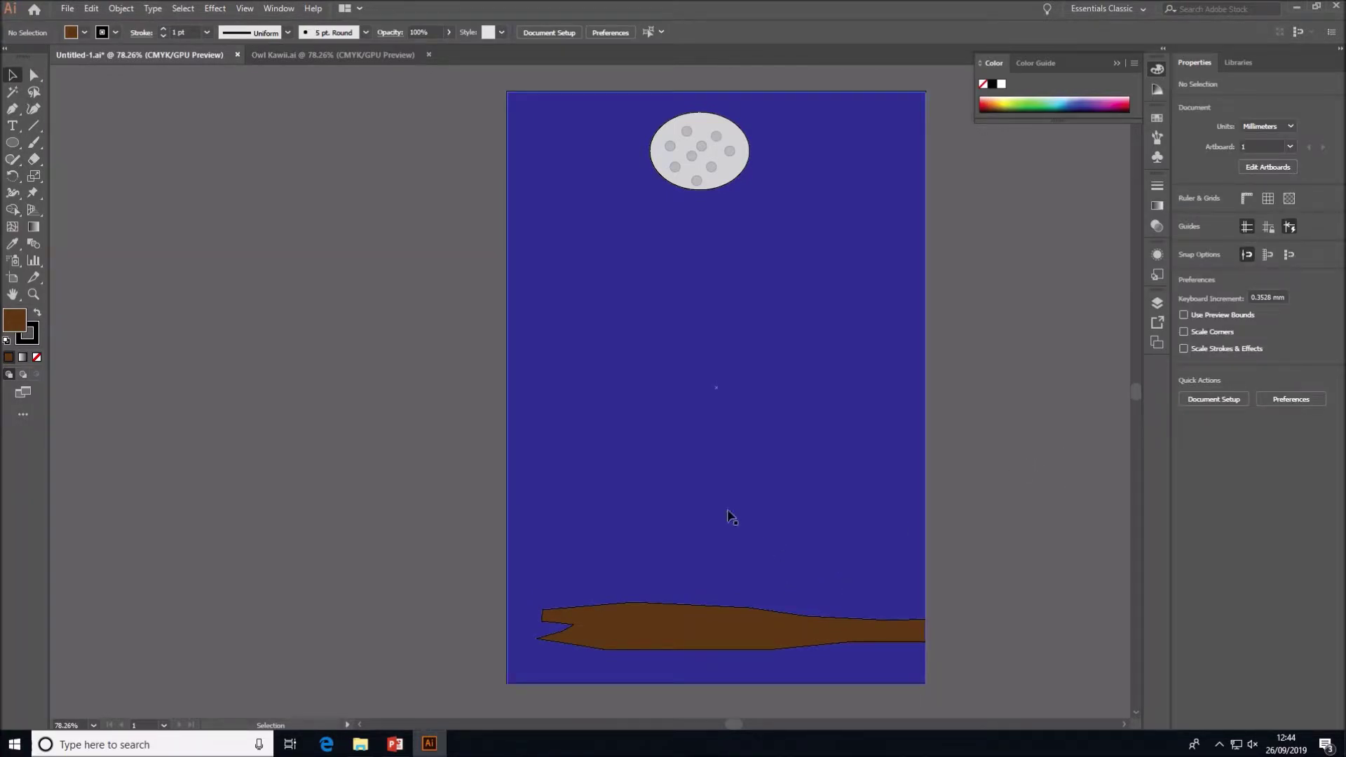
Draw a tall brown ellipse just above the branch and adjust its position and size to about 97 × 148 mm.
drag(11, 143, 62, 175)
drag(676, 389, 838, 601)
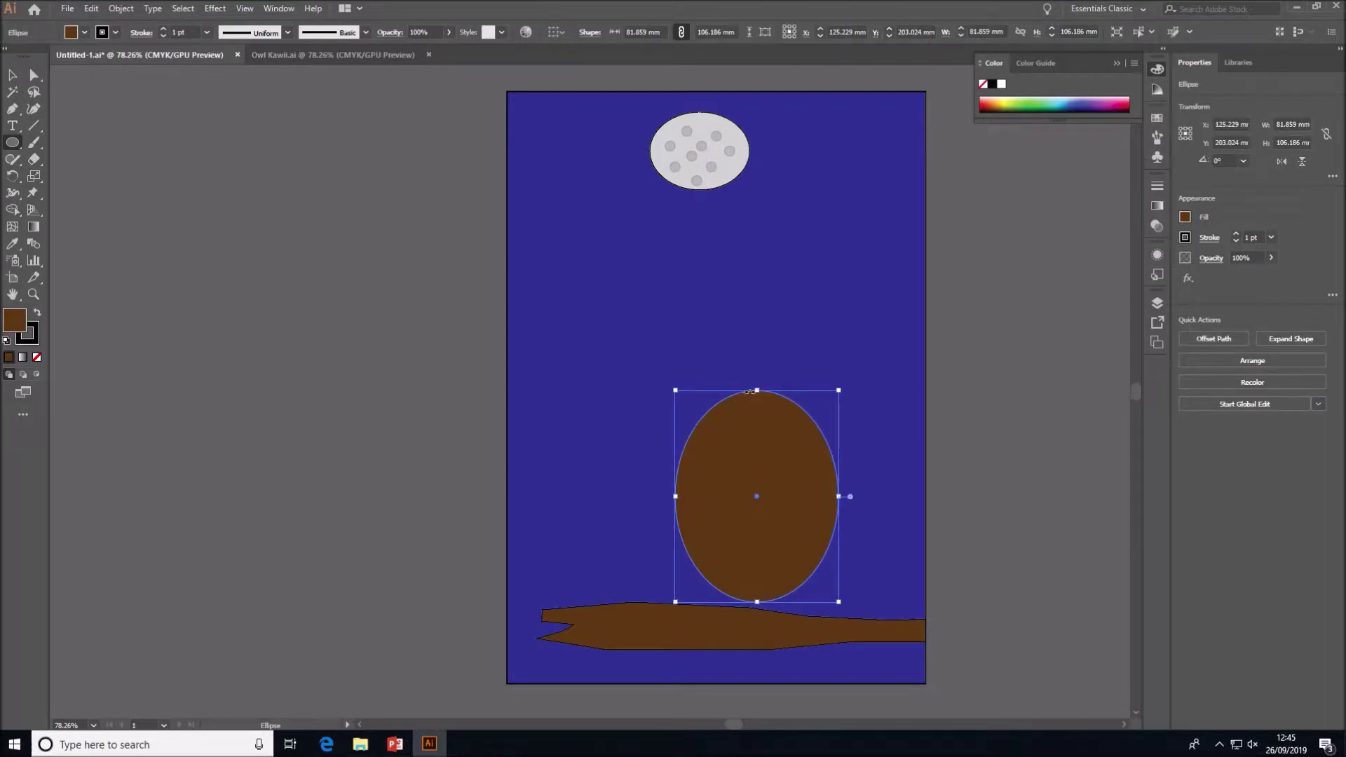
click(14, 75)
drag(757, 390, 755, 326)
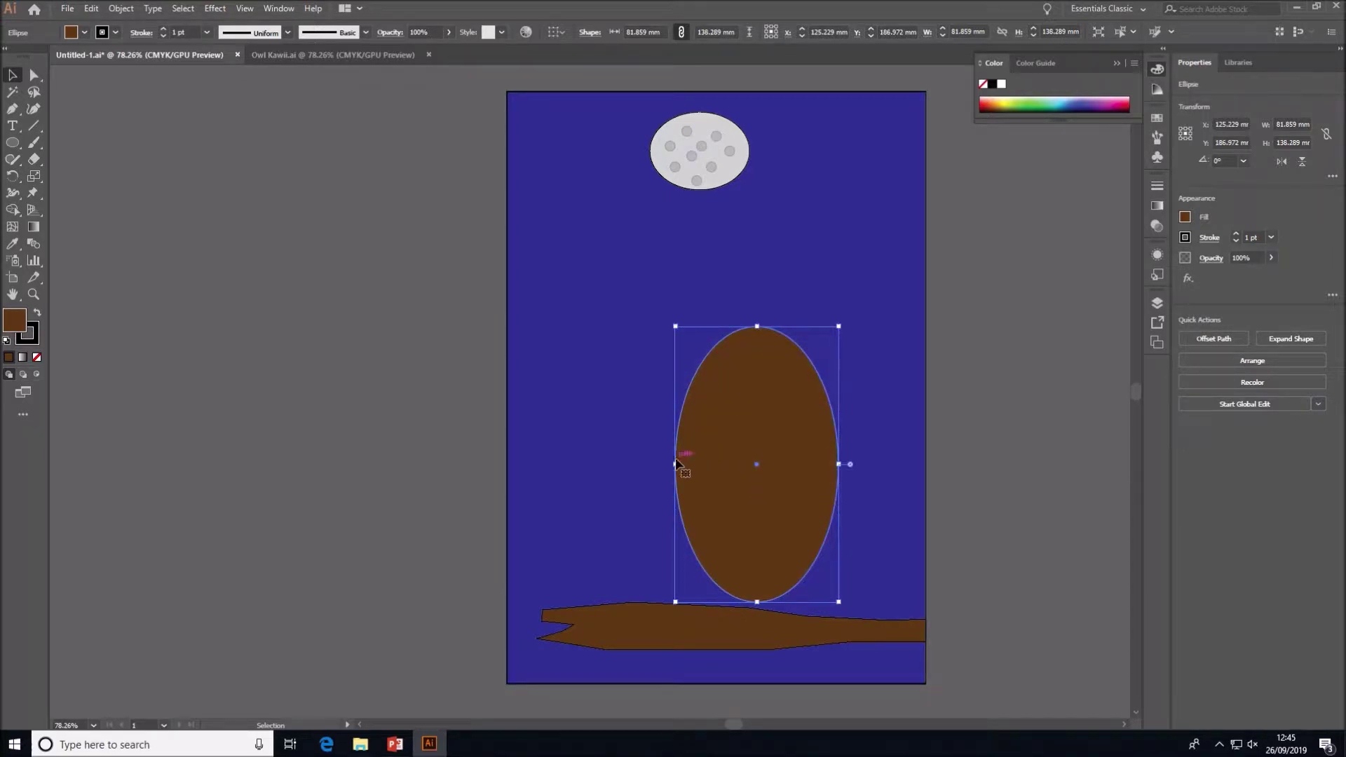
drag(677, 464, 645, 464)
drag(719, 482, 700, 468)
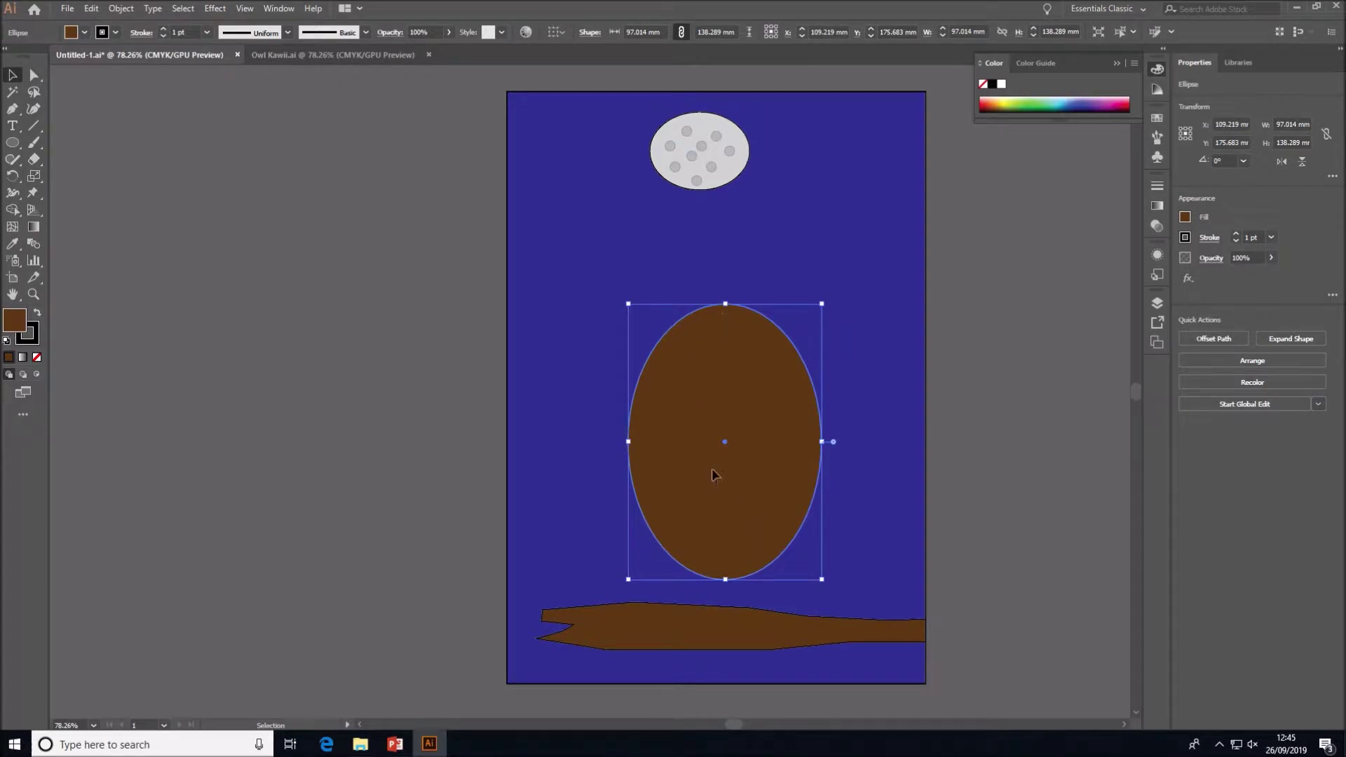
drag(722, 313, 722, 297)
drag(721, 590, 722, 593)
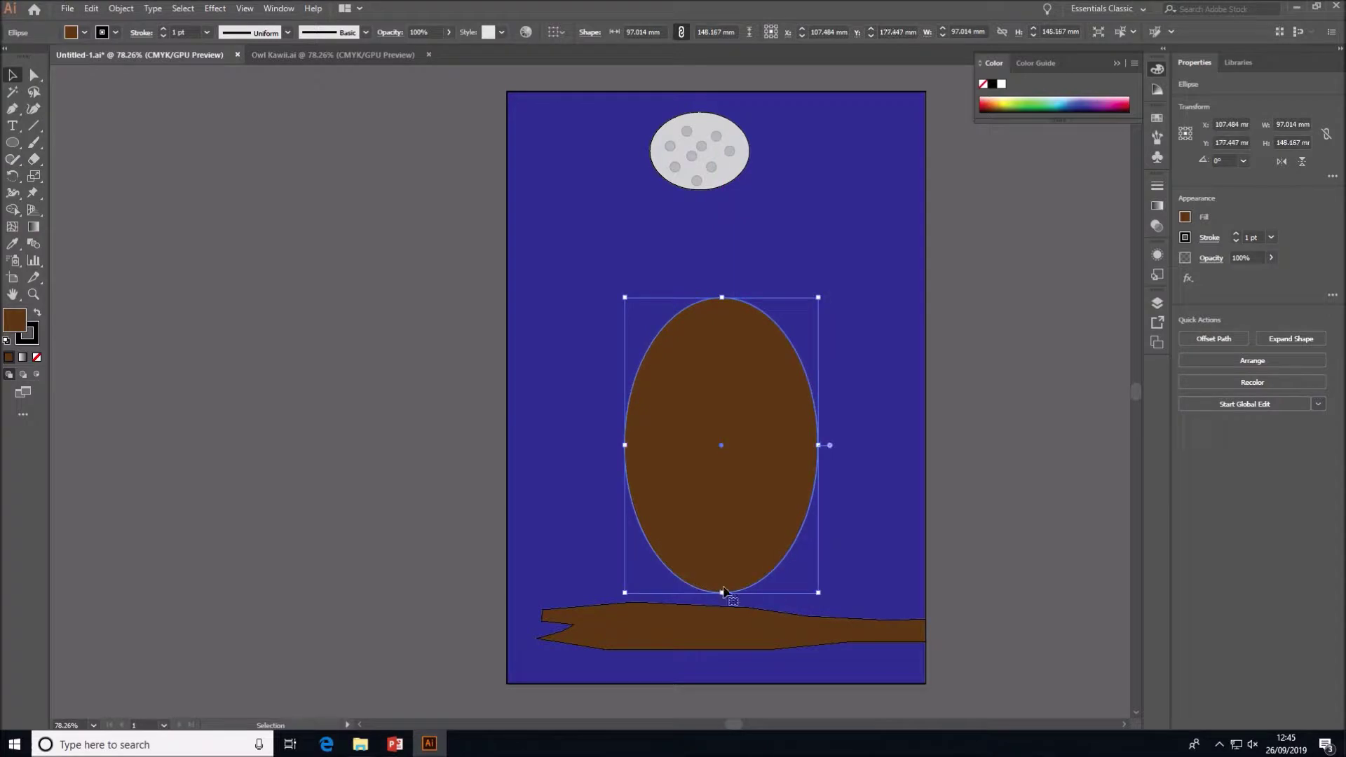
Remove the brown fill from the owl's body ellipse so only its outline is drawn.
click(1187, 218)
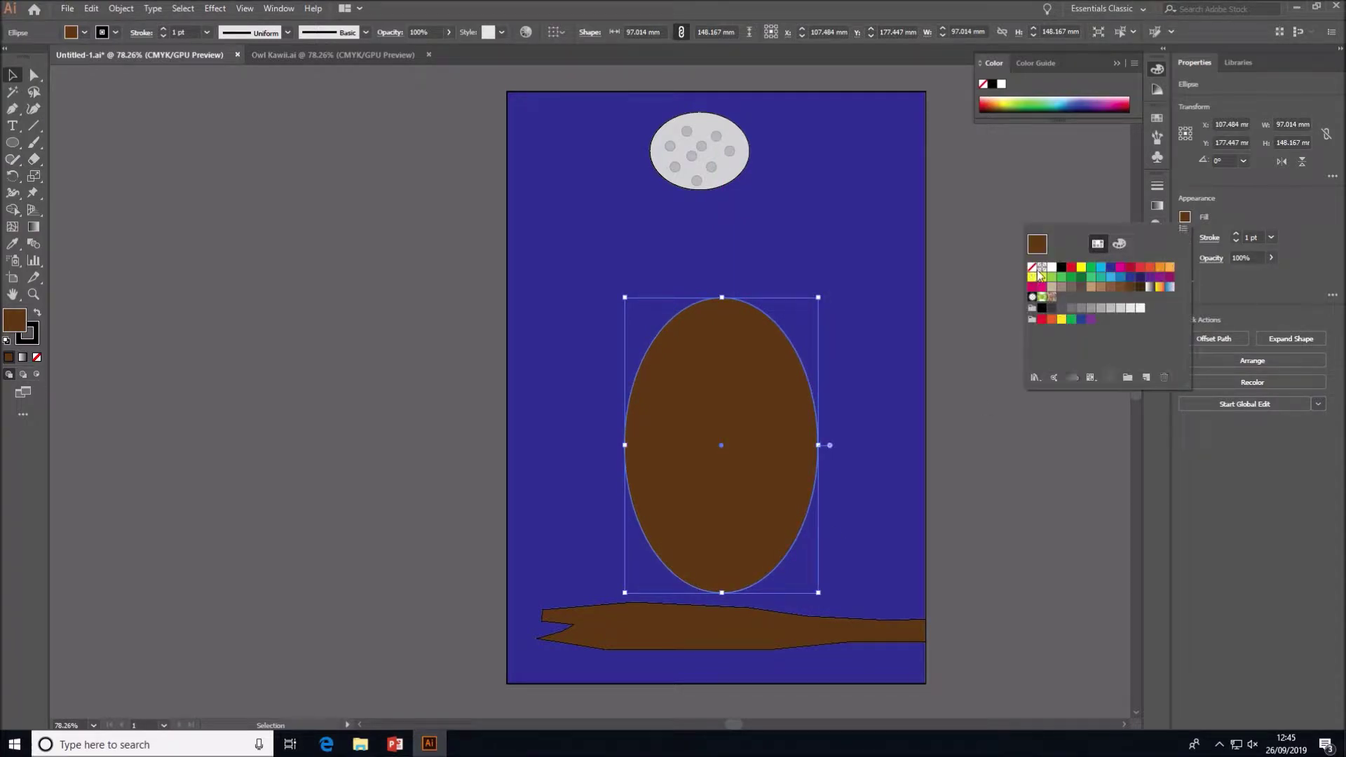
click(1032, 267)
click(1007, 412)
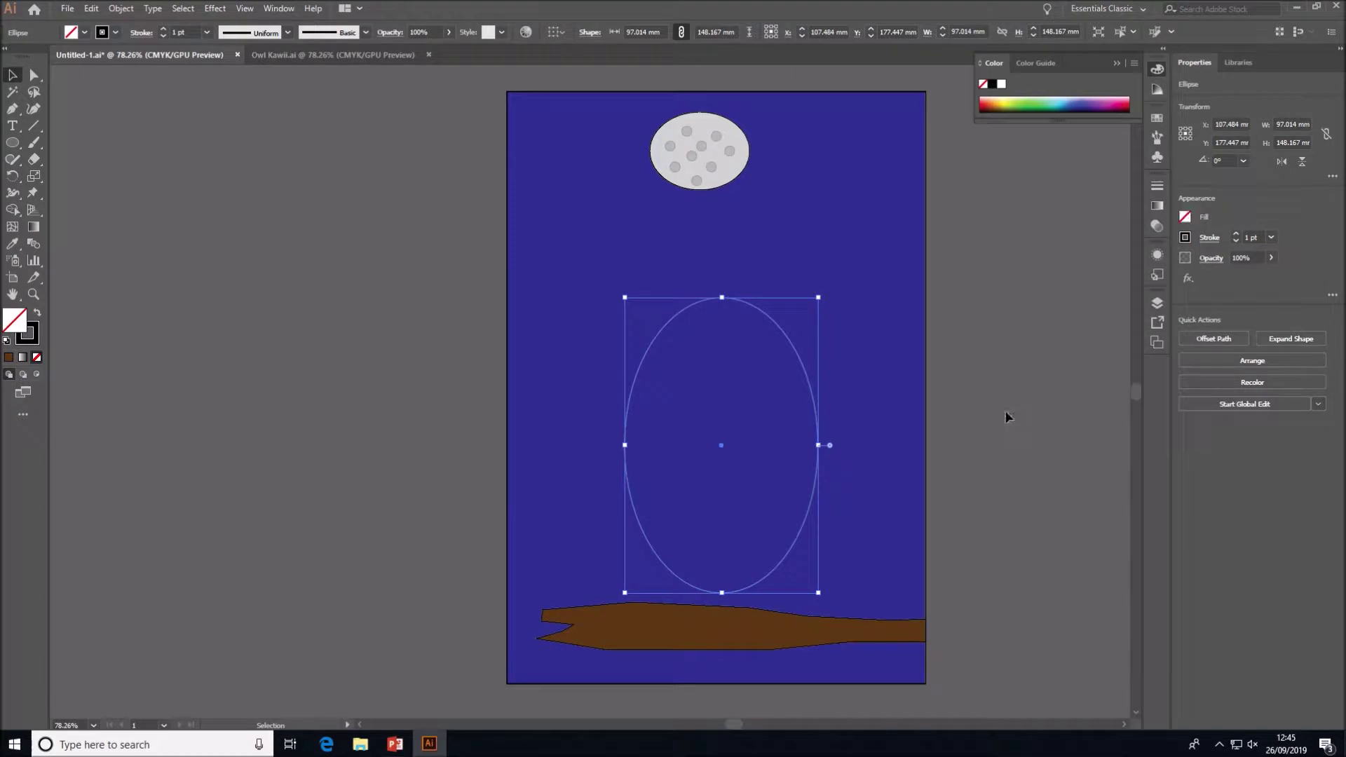
click(1030, 424)
click(819, 436)
Draw a small unfilled toe ellipse, about 12 × 26 mm, at the body's lower left edge just above the branch.
click(13, 142)
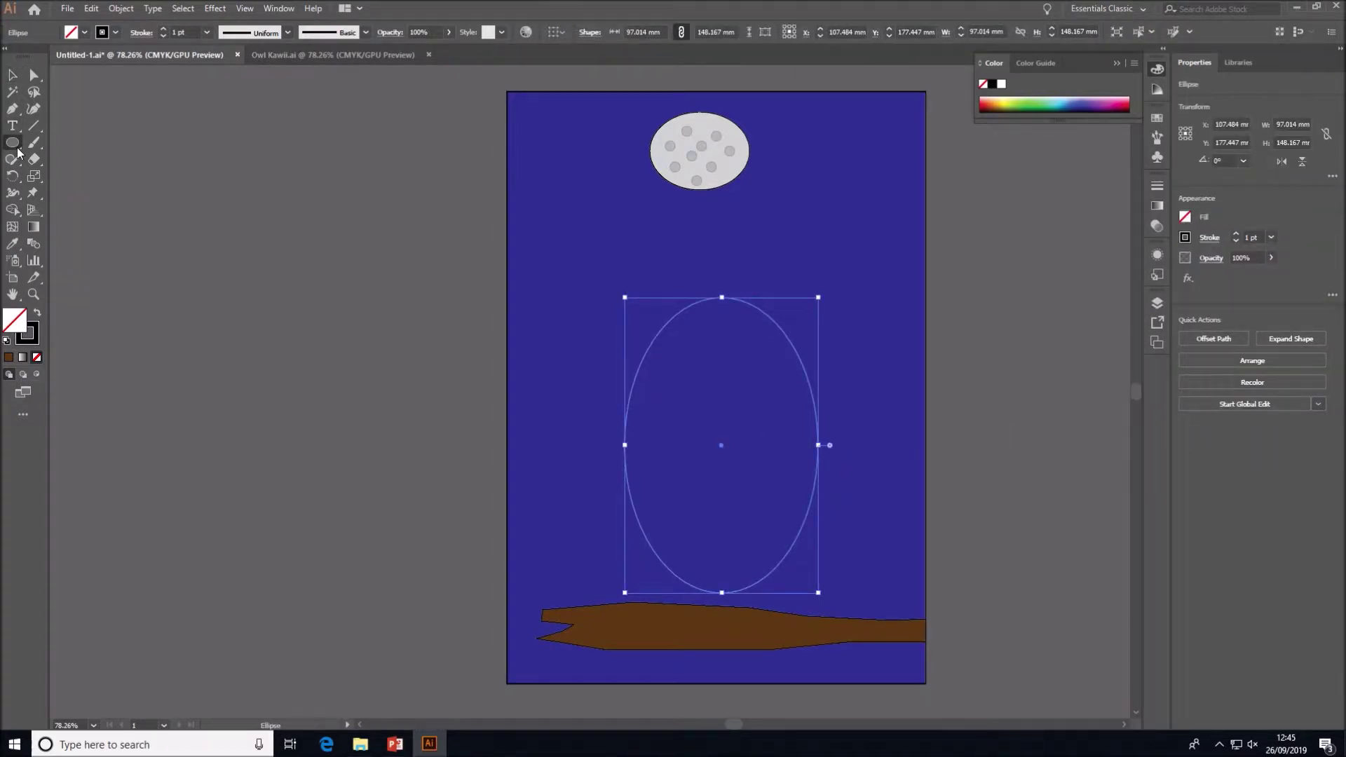
click(68, 176)
drag(631, 556, 655, 607)
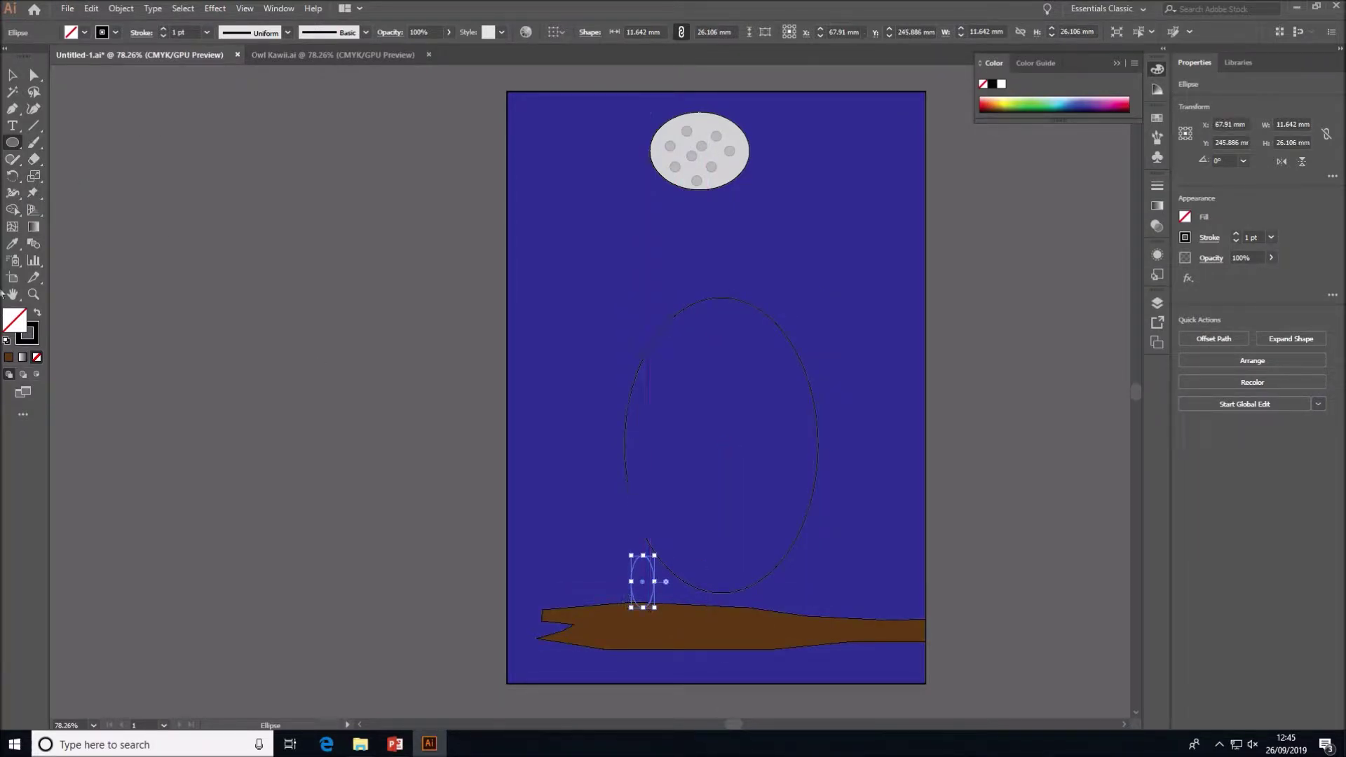
click(12, 75)
Narrow the toe ellipse to about 8 mm, lower it onto the branch and duplicate it into three side-by-side toes.
drag(641, 583, 666, 587)
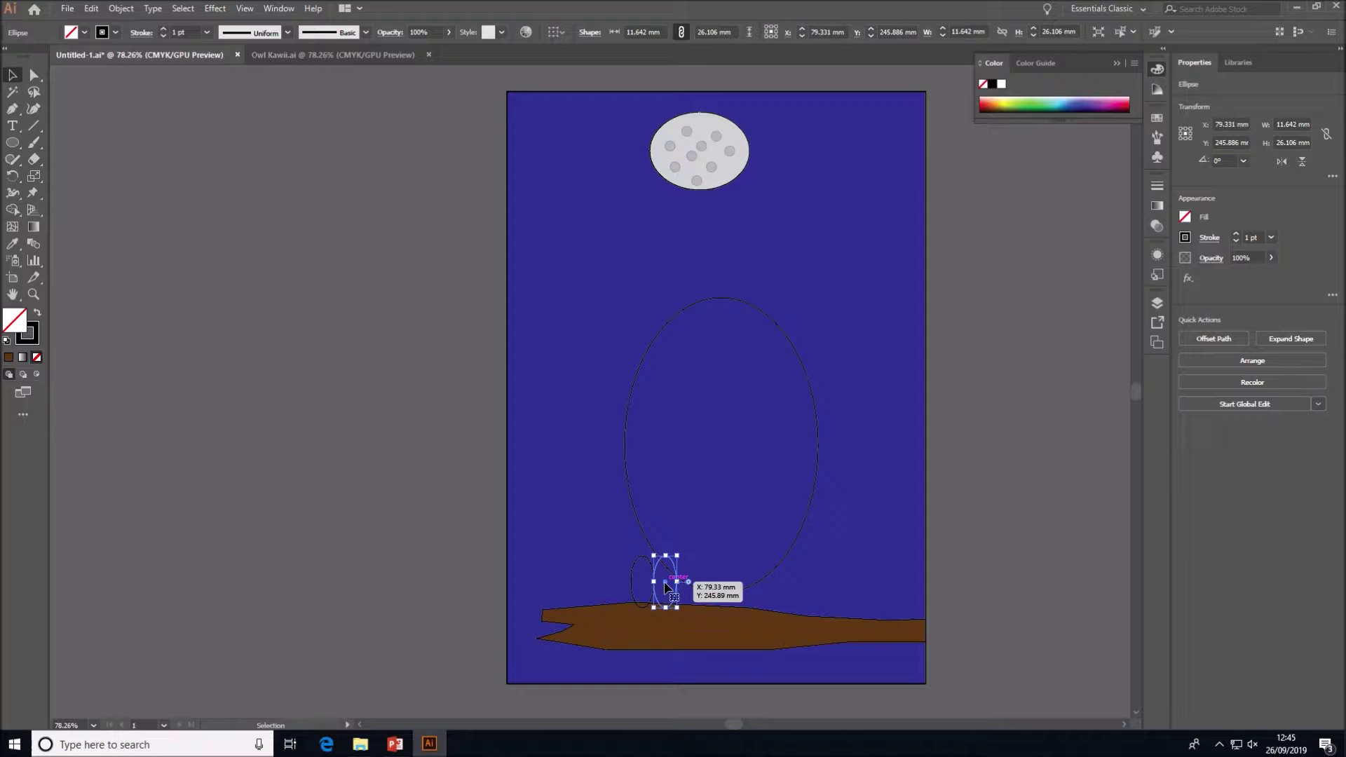
key(Delete)
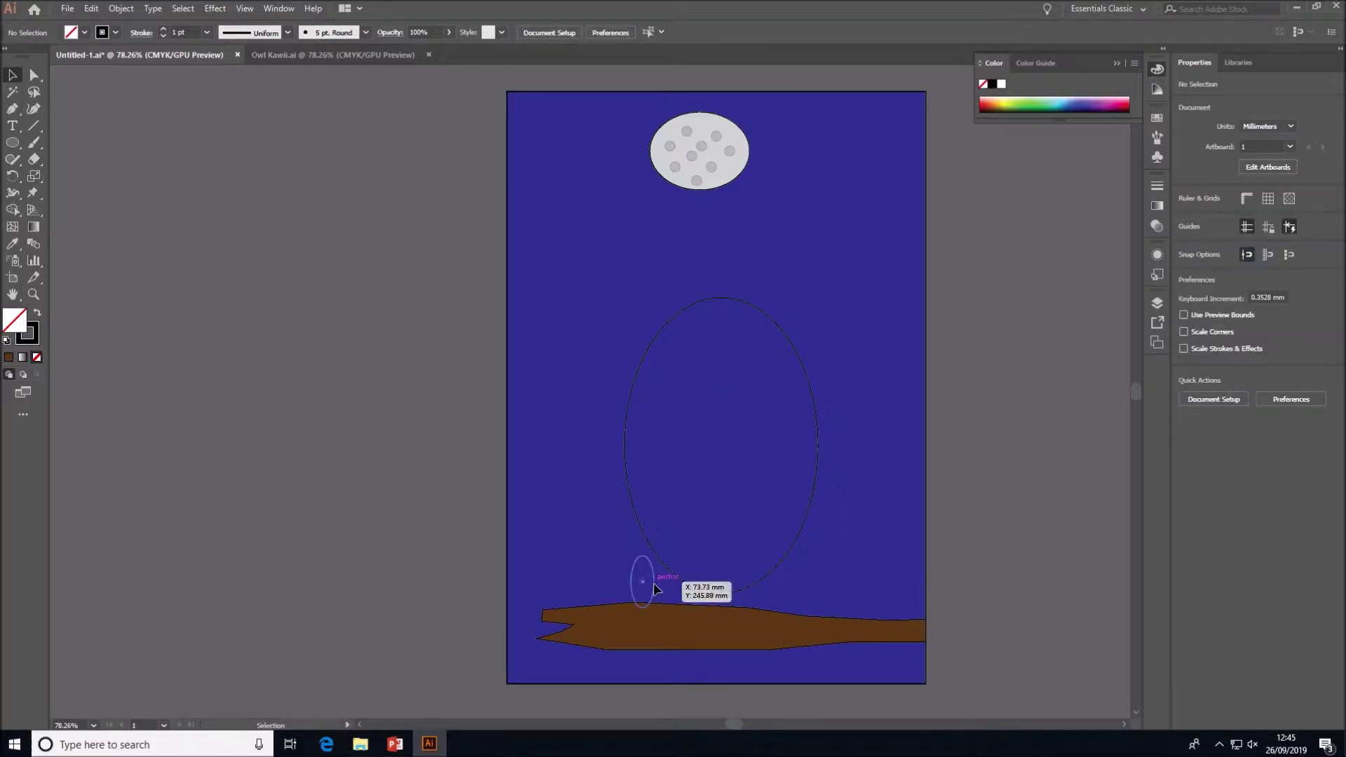
click(654, 582)
drag(653, 581, 647, 585)
drag(646, 592, 677, 595)
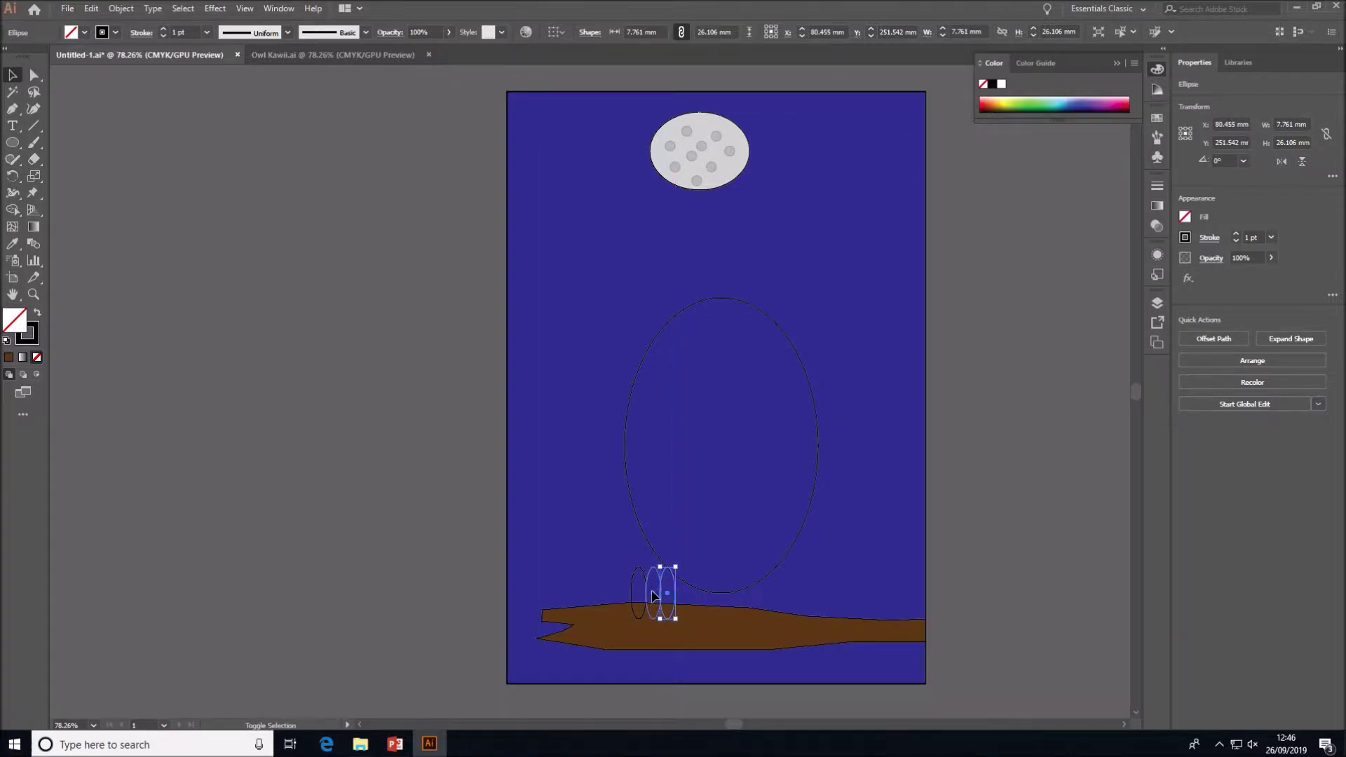
Group the three toe ellipses into one foot.
shift+click(651, 591)
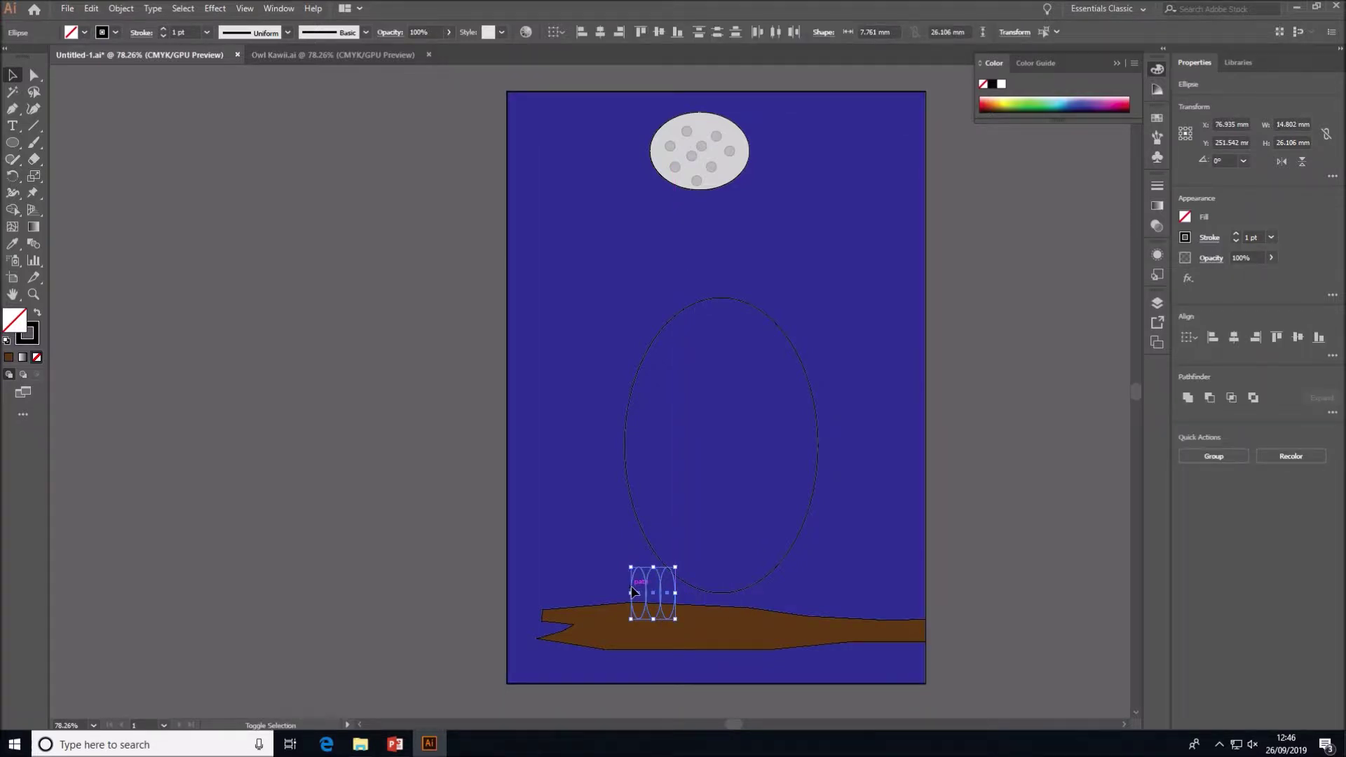
right_click(633, 592)
click(706, 396)
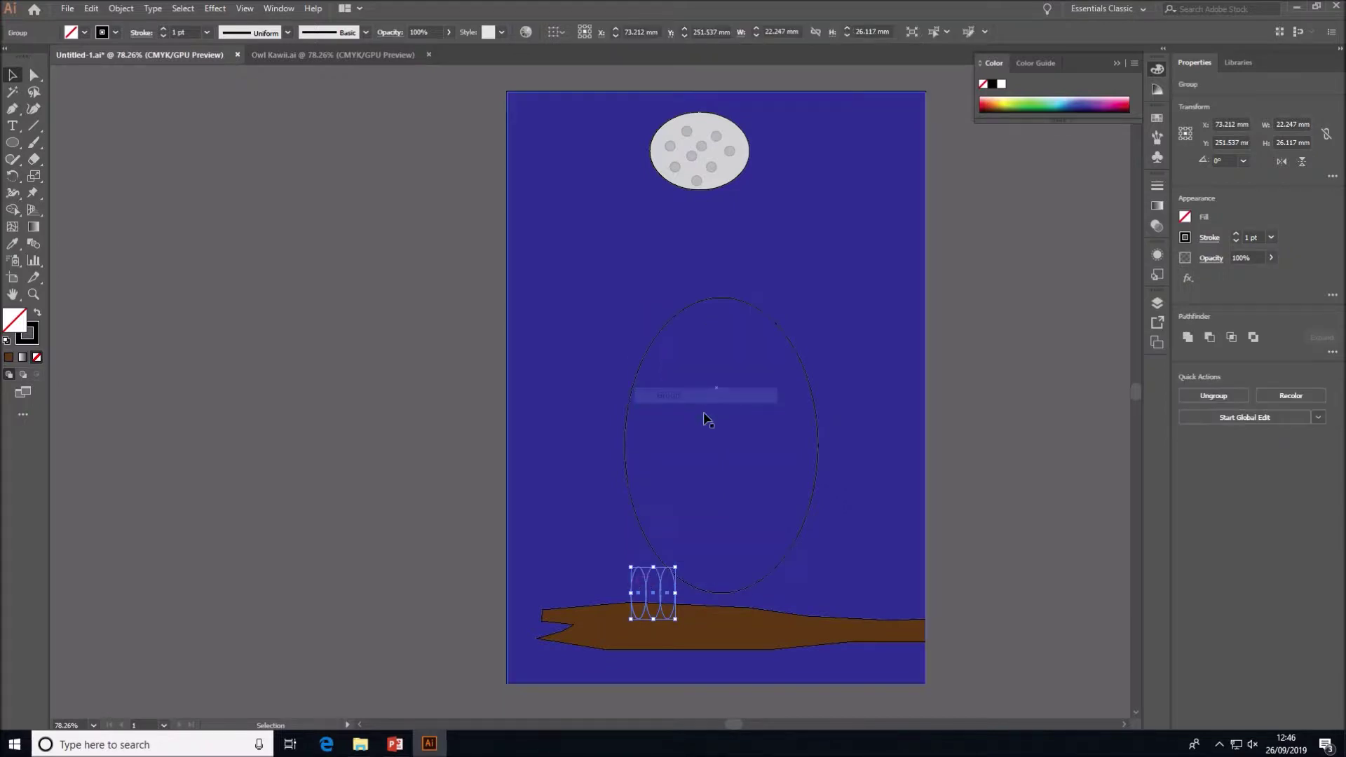
Widen the owl's body ellipse to about 110 mm and place a copy of the foot under its right side.
click(625, 457)
drag(628, 445, 598, 445)
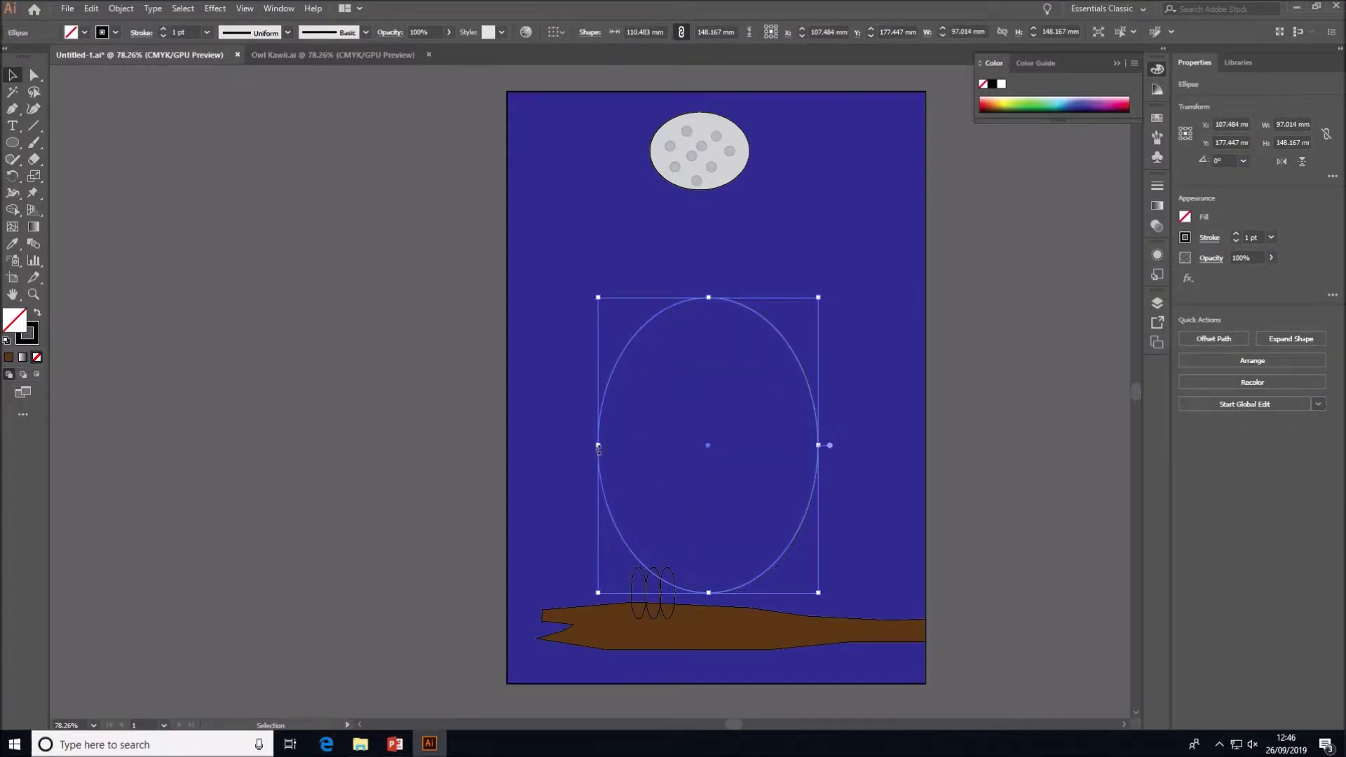
click(661, 603)
drag(660, 604, 718, 603)
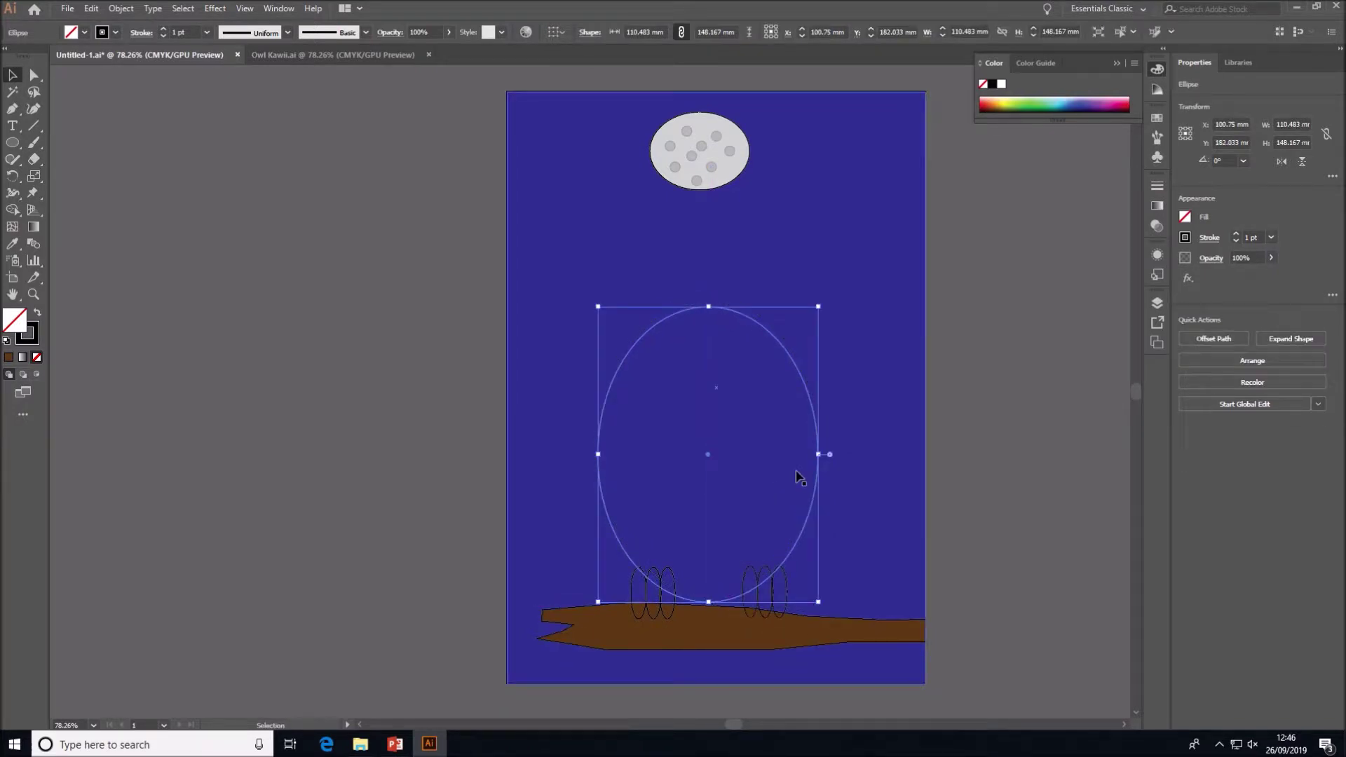
Reposition the owl's body ellipse above the branch and enlarge it to about 129 × 160 mm.
drag(817, 456, 839, 455)
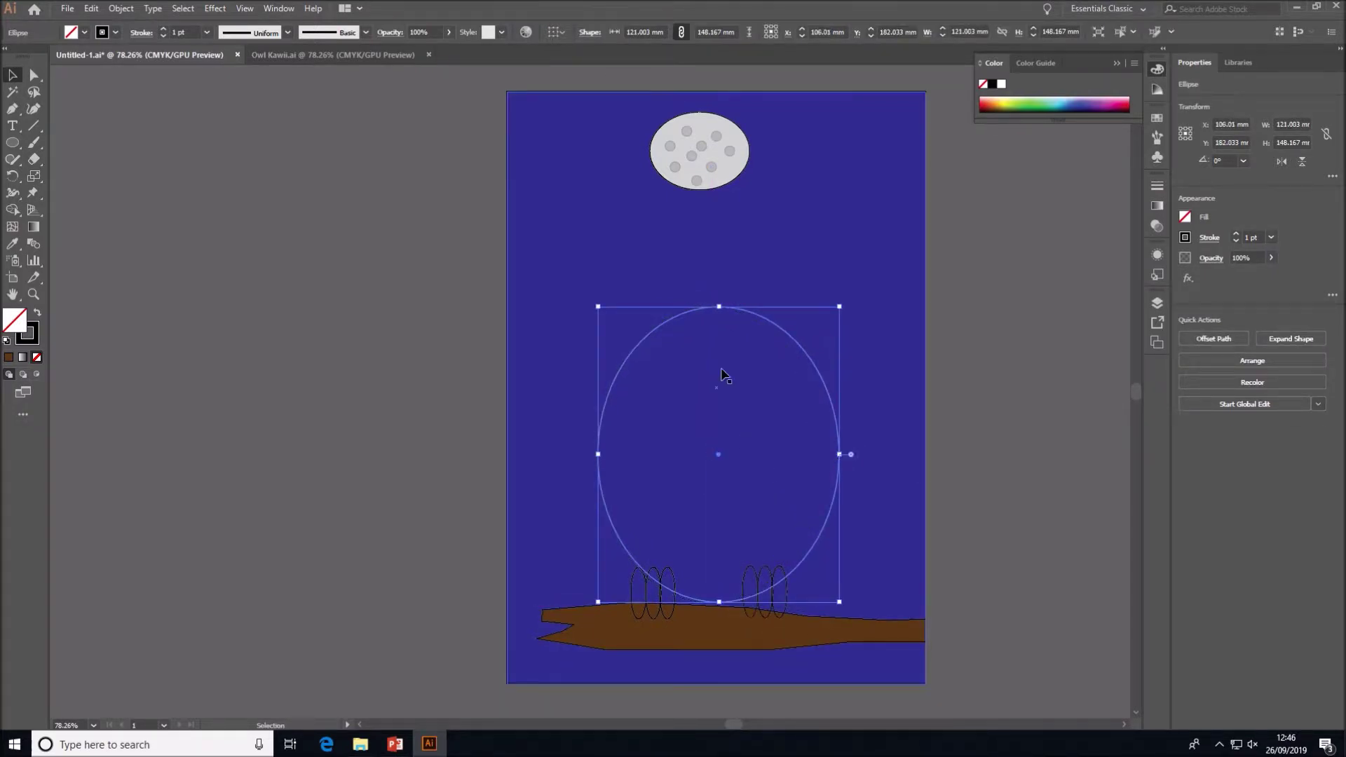
drag(718, 455, 716, 444)
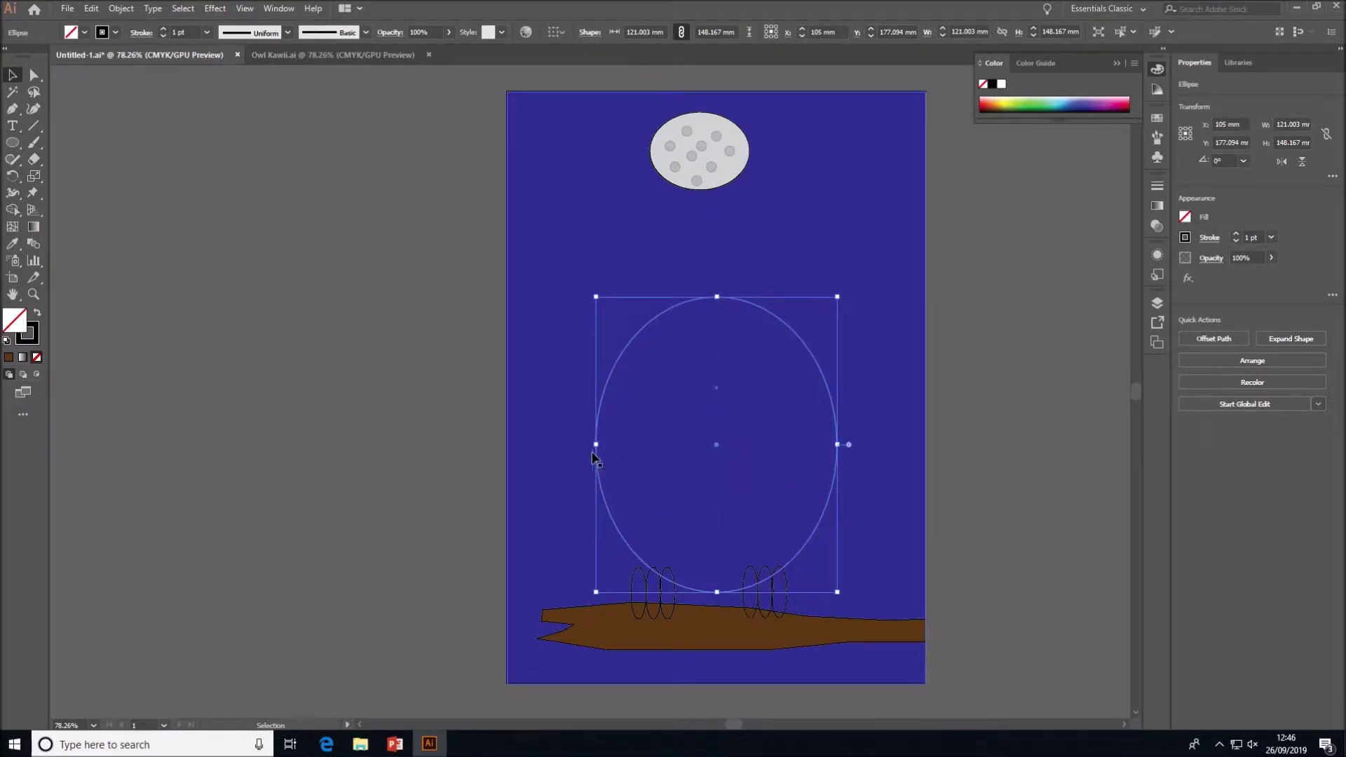
drag(596, 445, 581, 449)
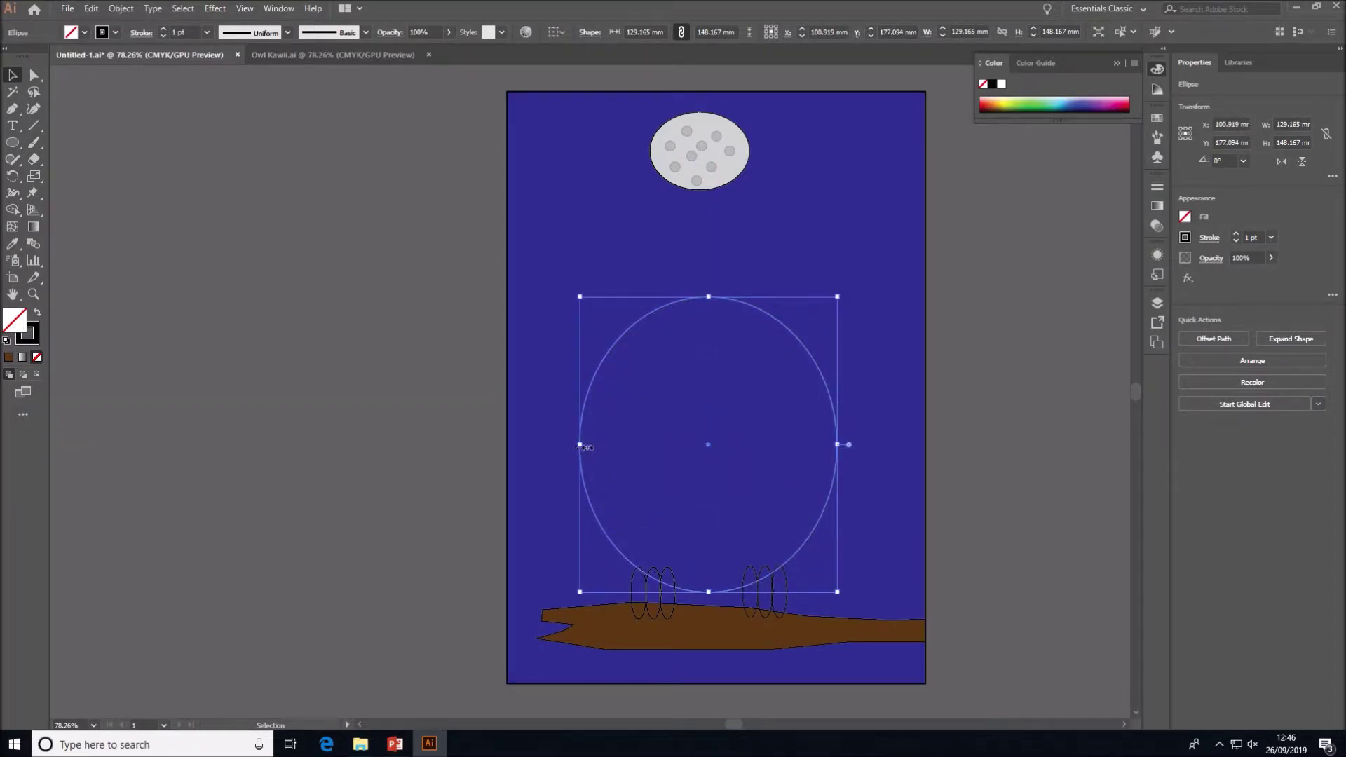
drag(708, 296, 708, 273)
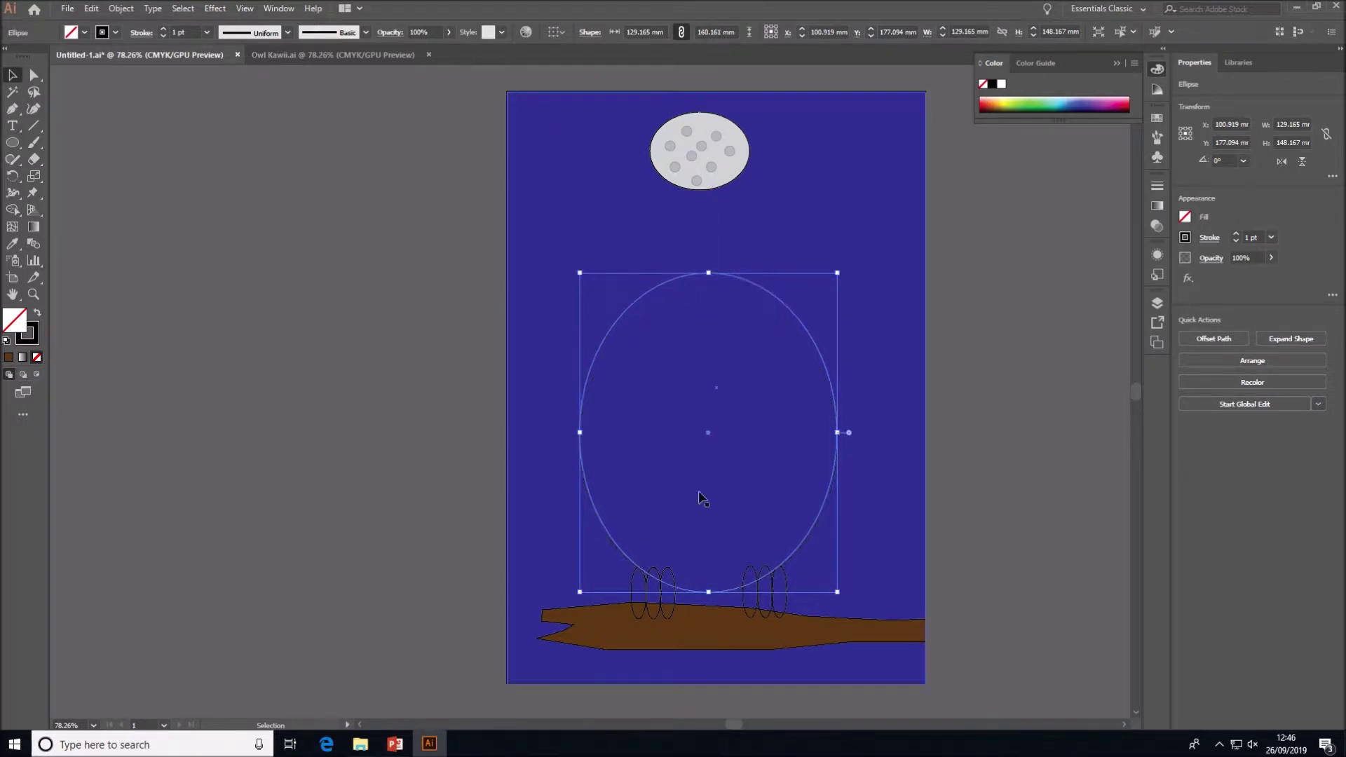
Enlarge both feet together, then move the right foot inward and slightly lower onto the branch.
click(666, 608)
click(664, 597)
shift+click(751, 601)
drag(793, 593, 807, 593)
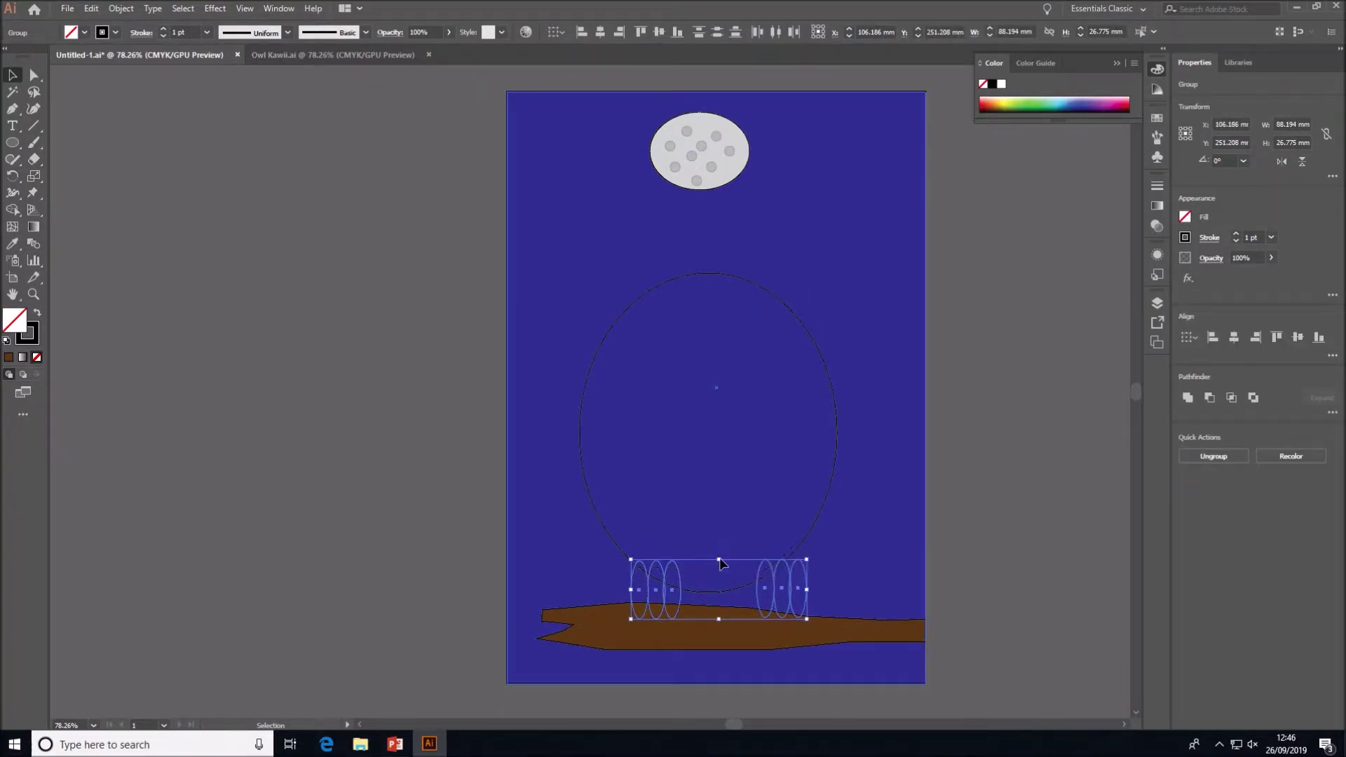
click(780, 599)
drag(770, 595, 752, 600)
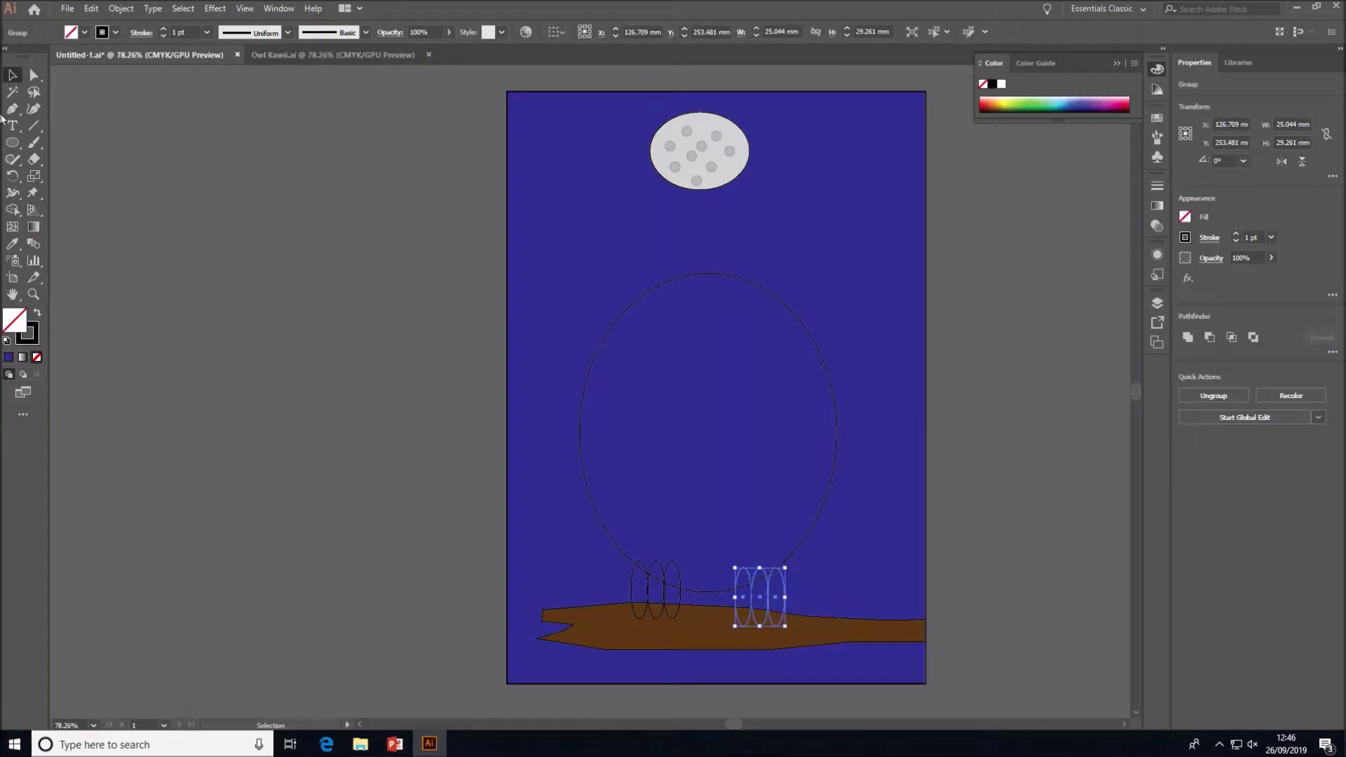
Draw a wing ellipse about 35 × 83 mm over the body's left edge and duplicate it onto the right edge.
click(10, 143)
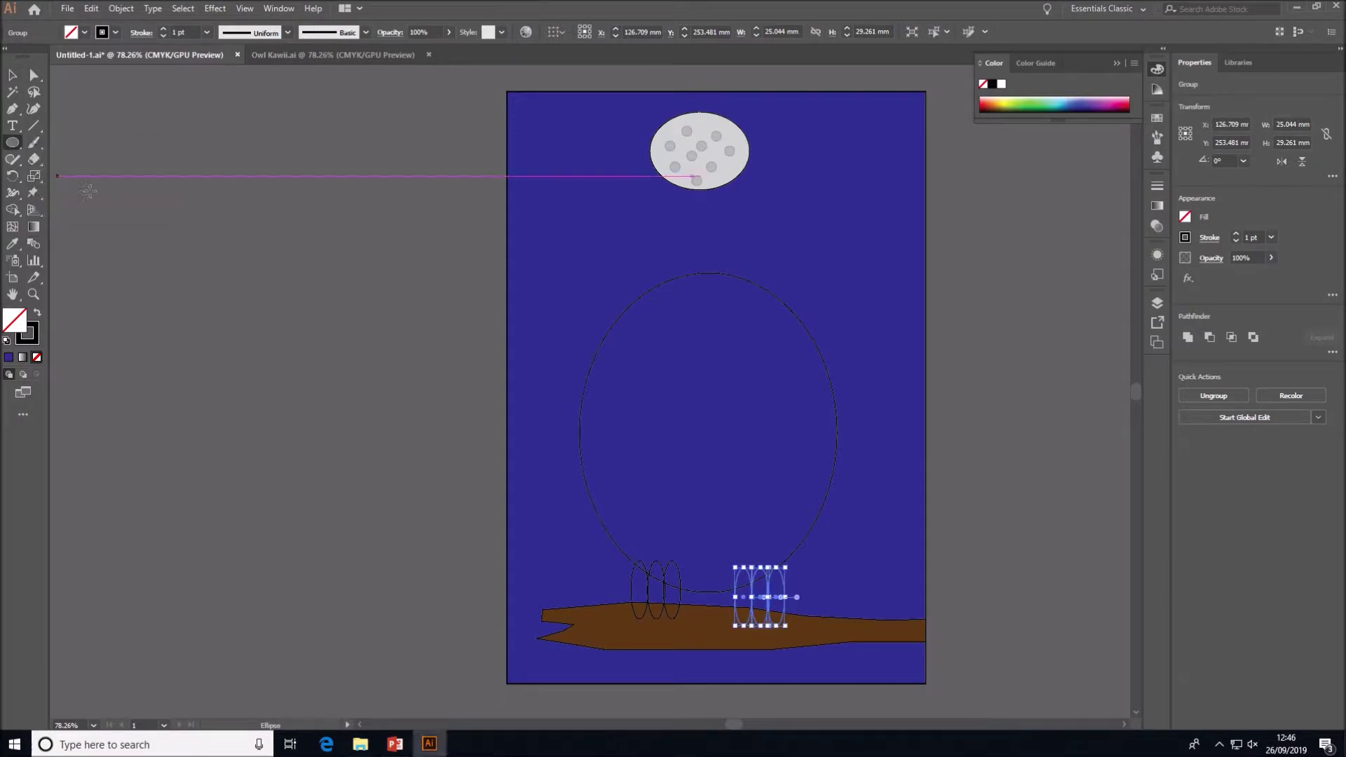
drag(566, 363, 635, 527)
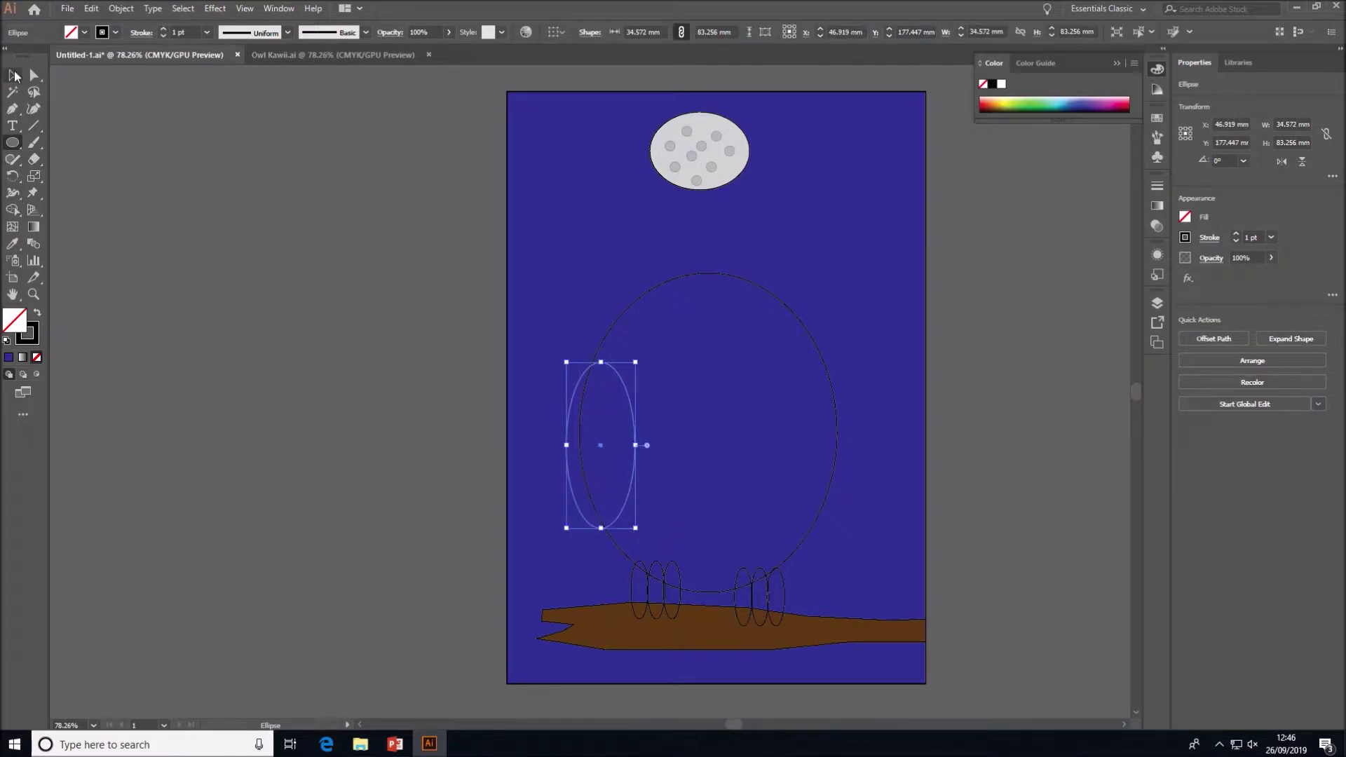
click(14, 75)
drag(567, 438, 796, 428)
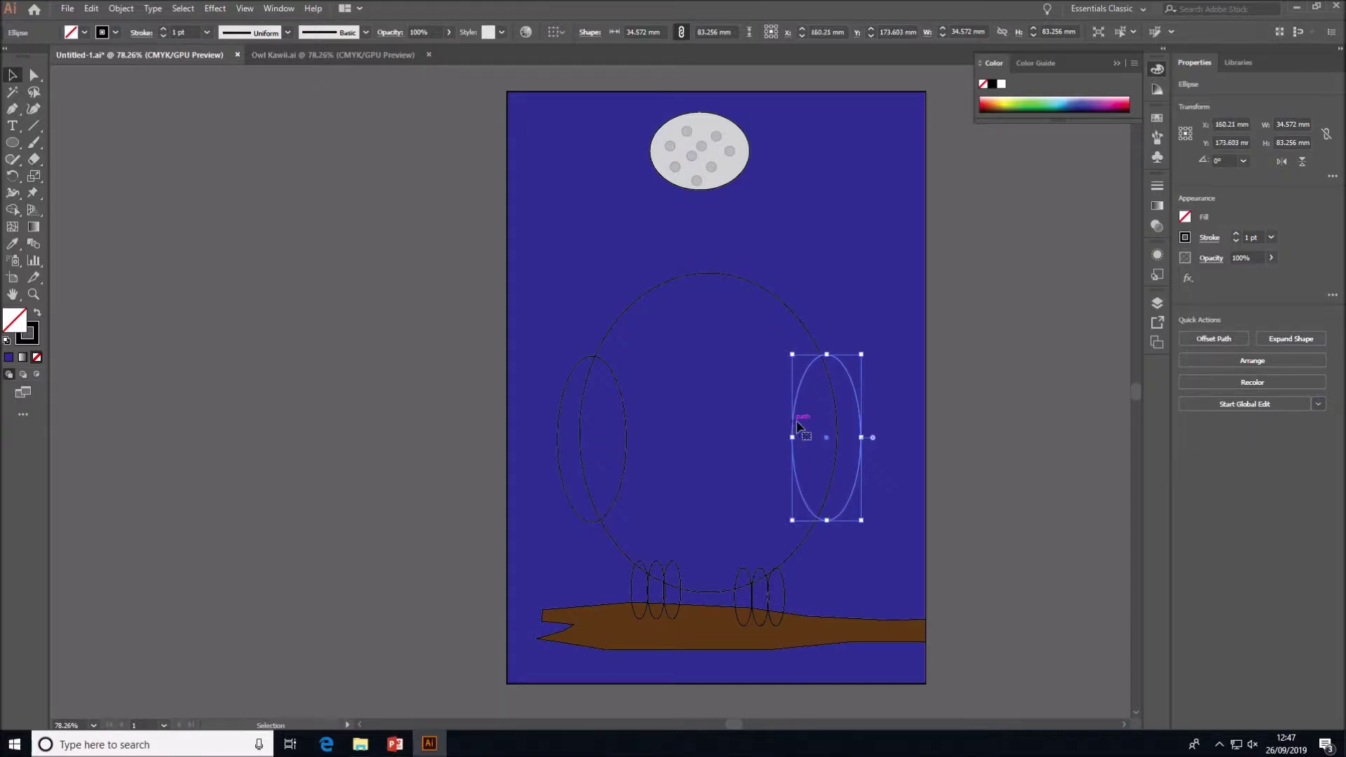
click(973, 320)
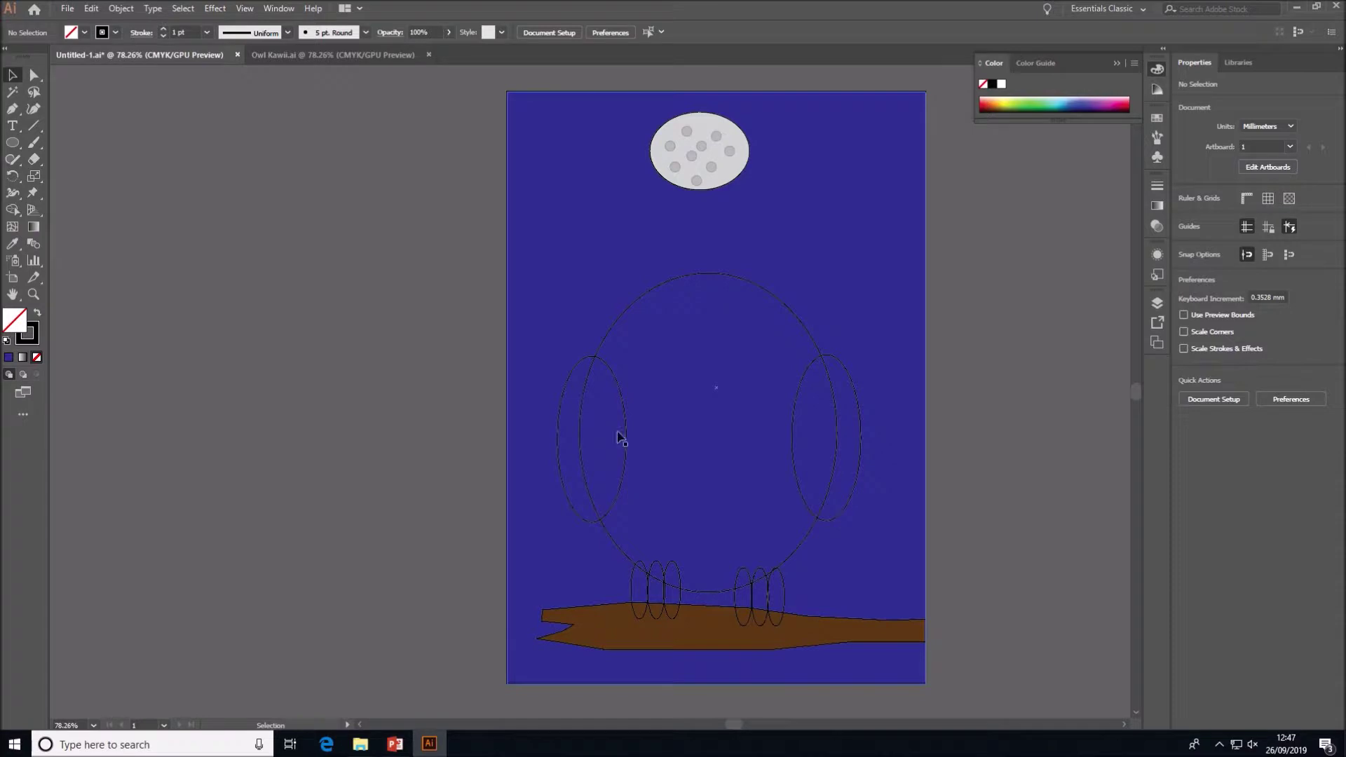
Fill both feet with orange.
click(640, 589)
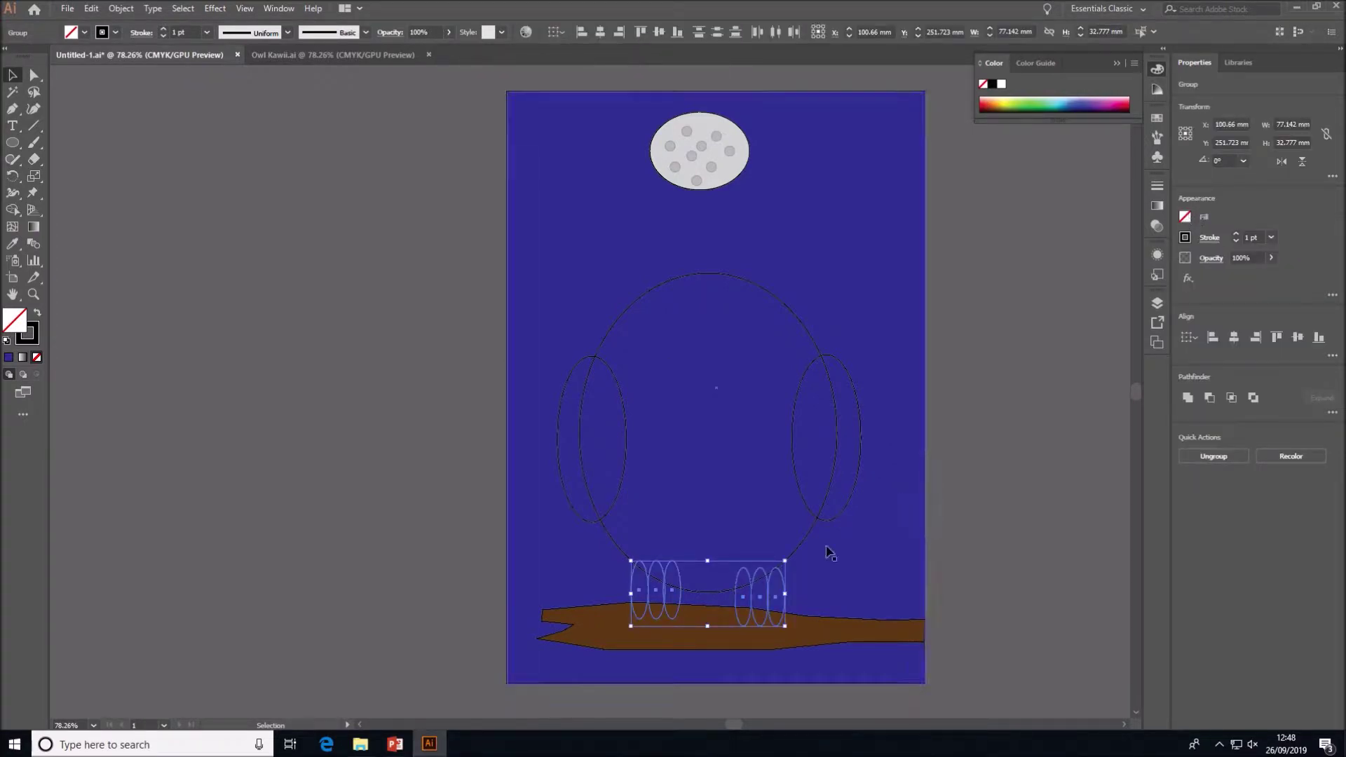
click(1185, 217)
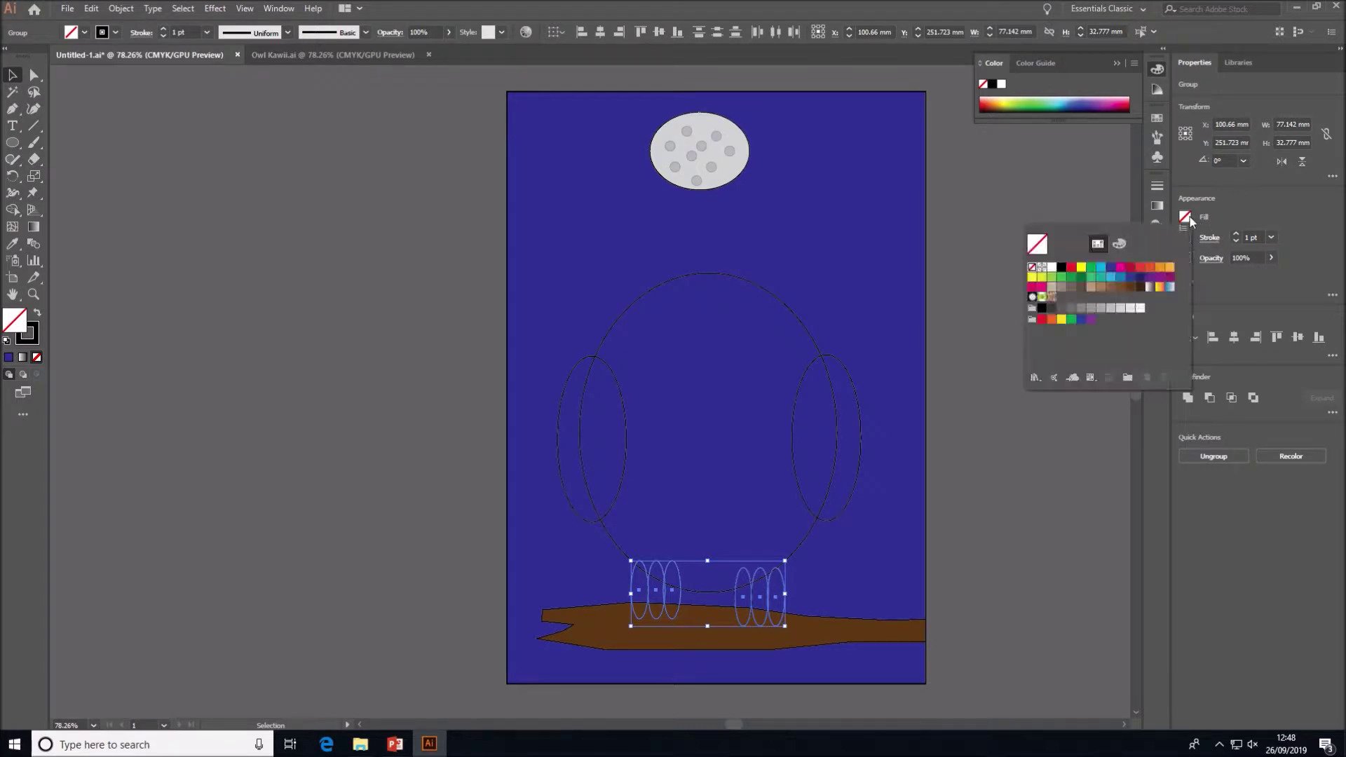
click(1169, 269)
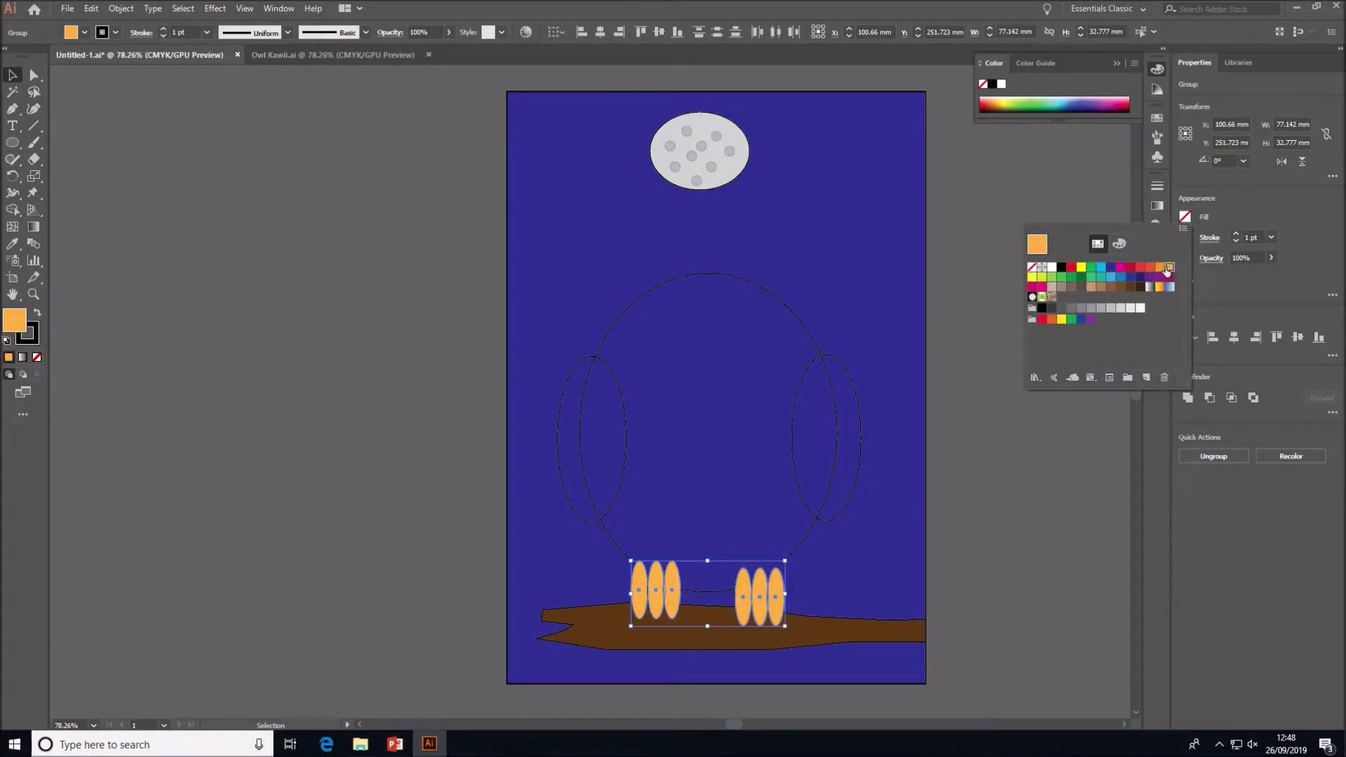
click(1159, 268)
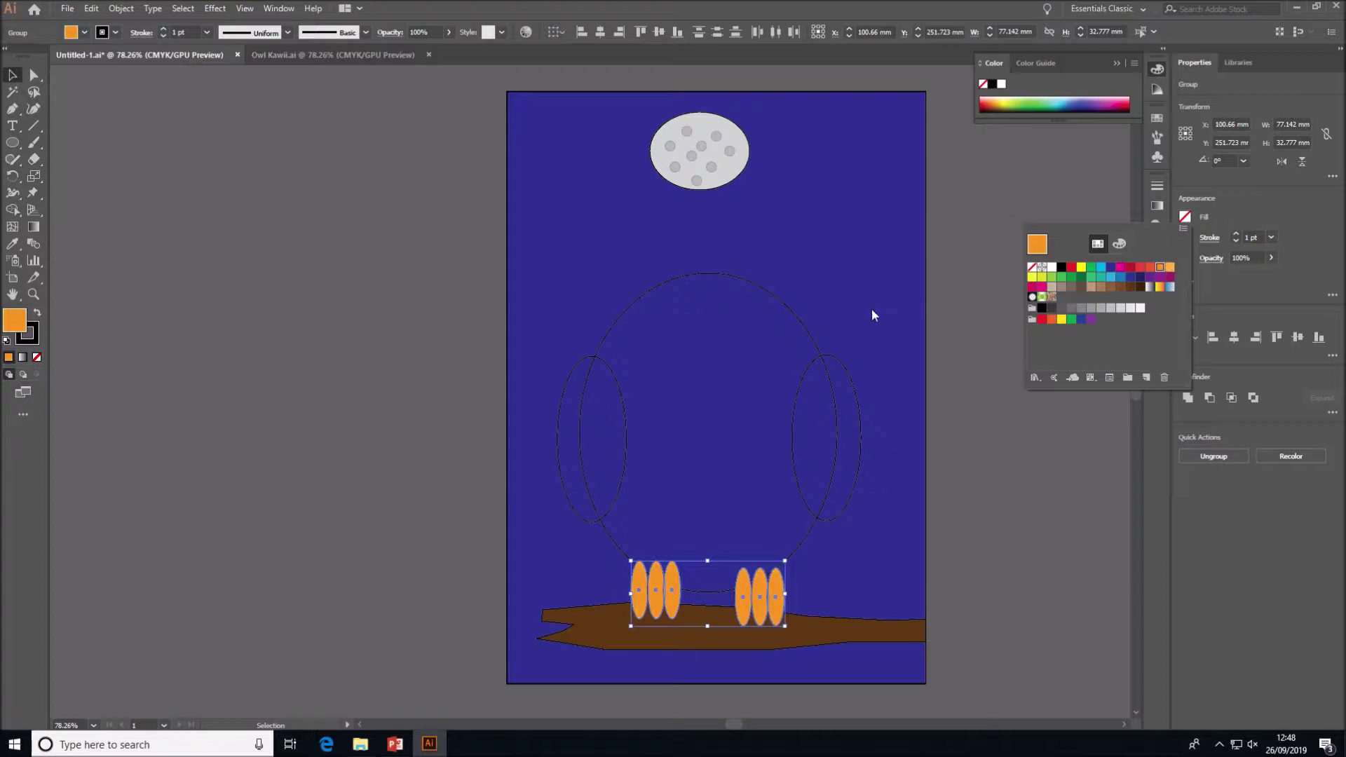
Fill the owl's body ellipse with a medium brown.
click(802, 319)
click(803, 321)
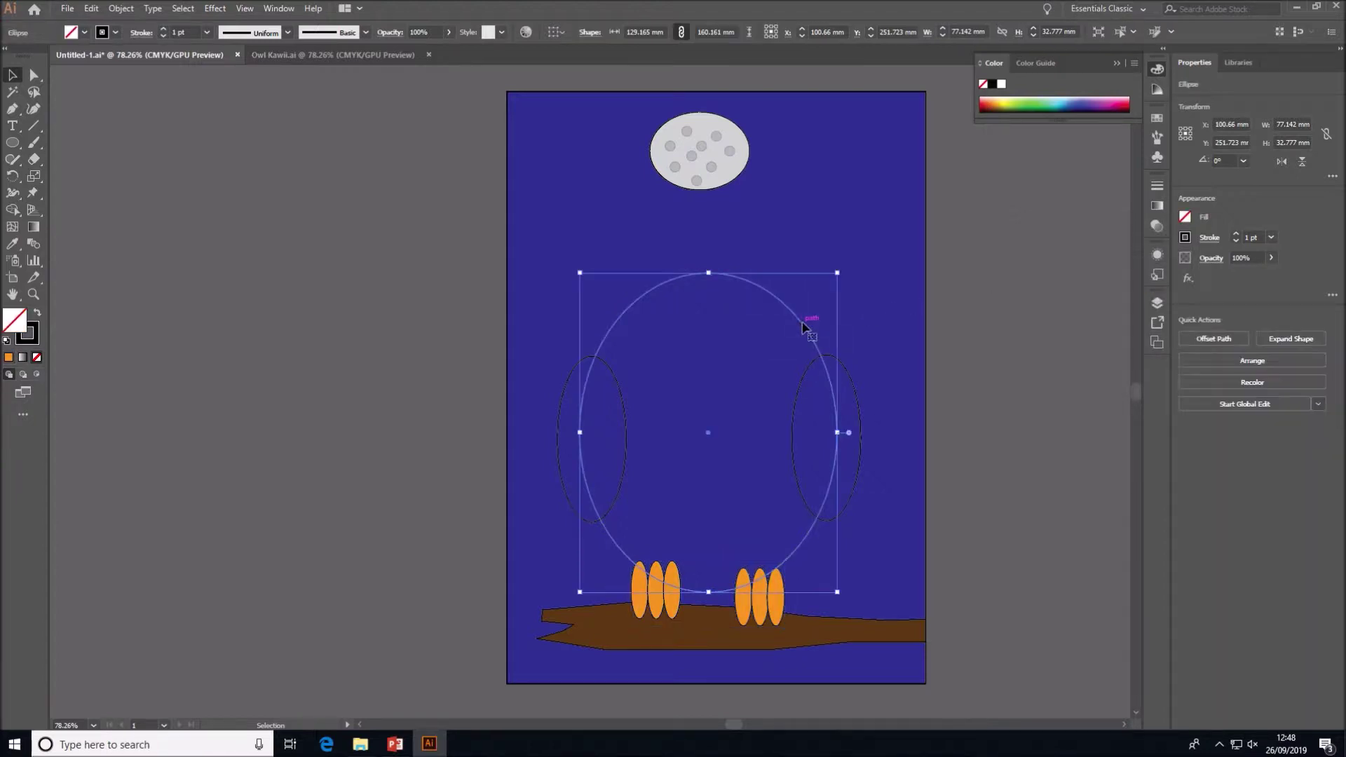
click(1185, 217)
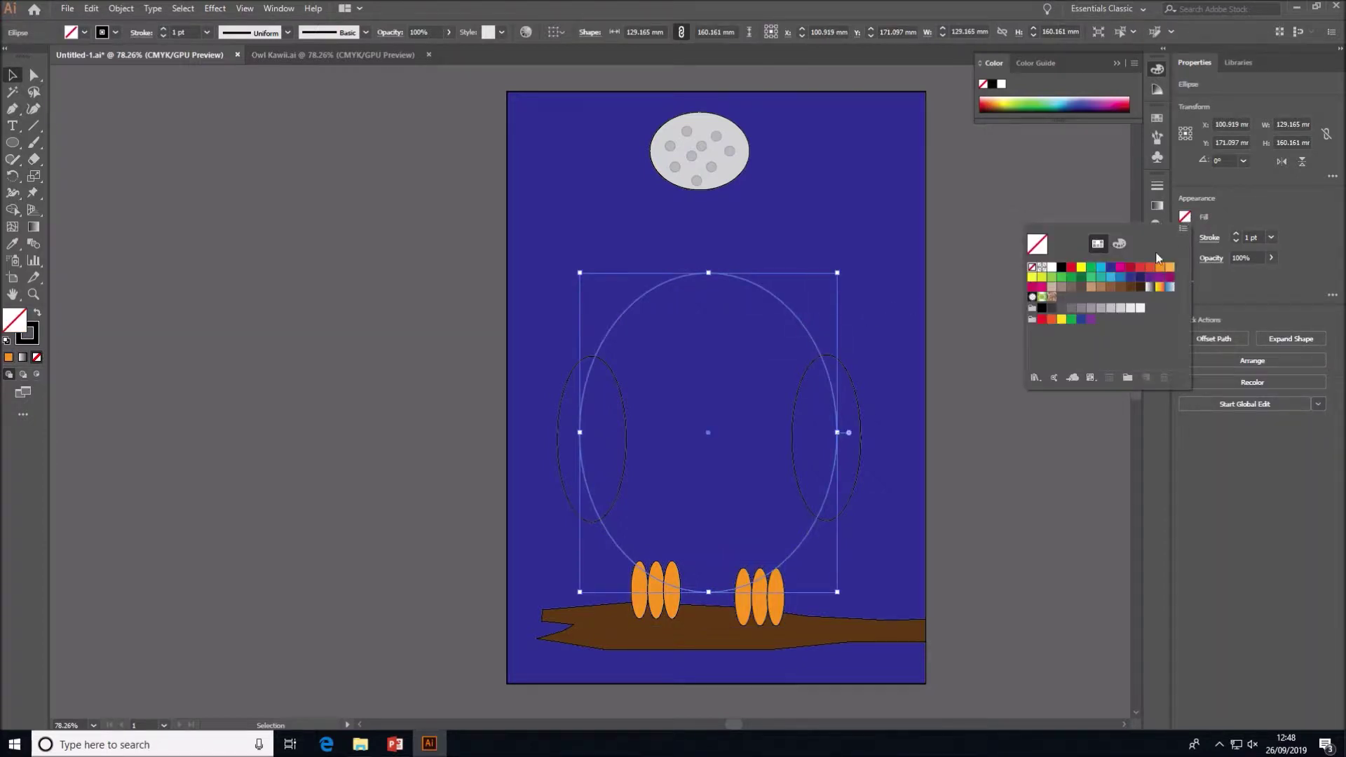
click(1118, 289)
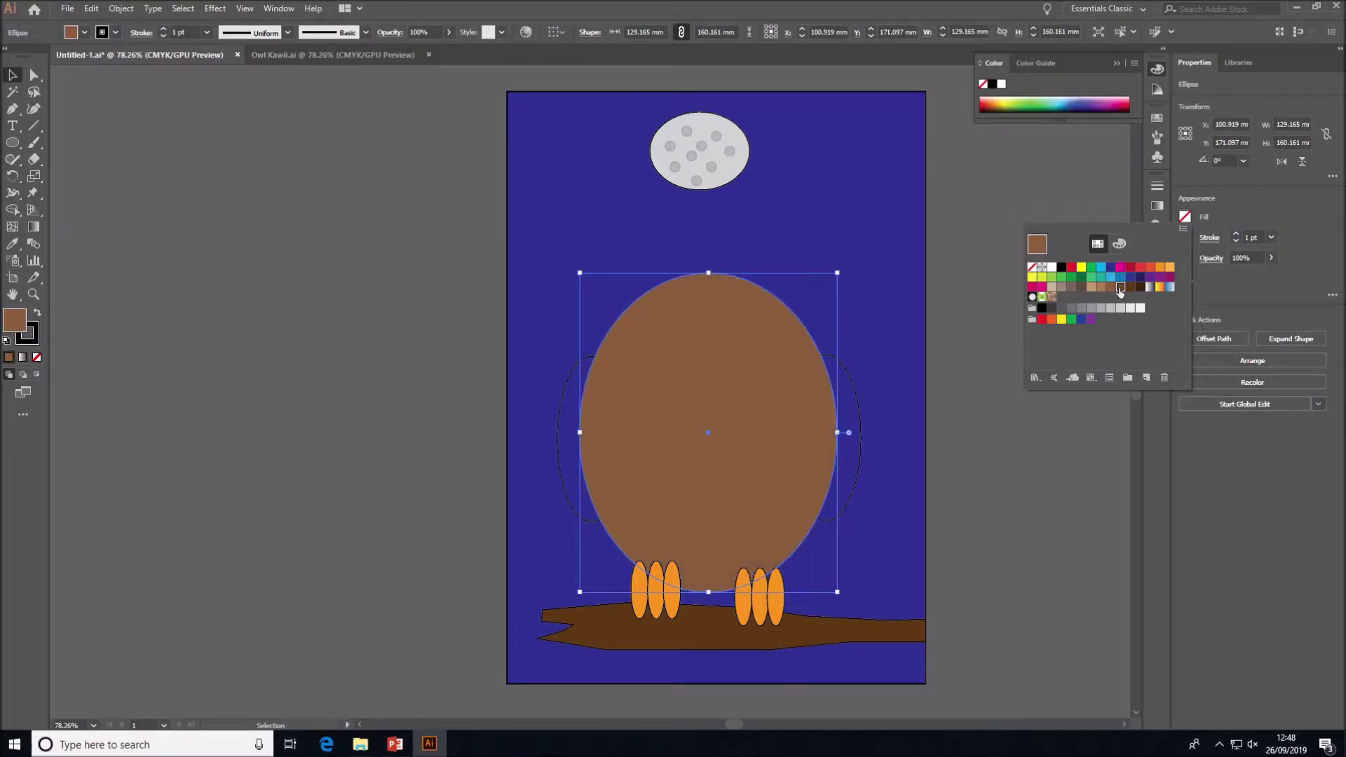
click(1119, 289)
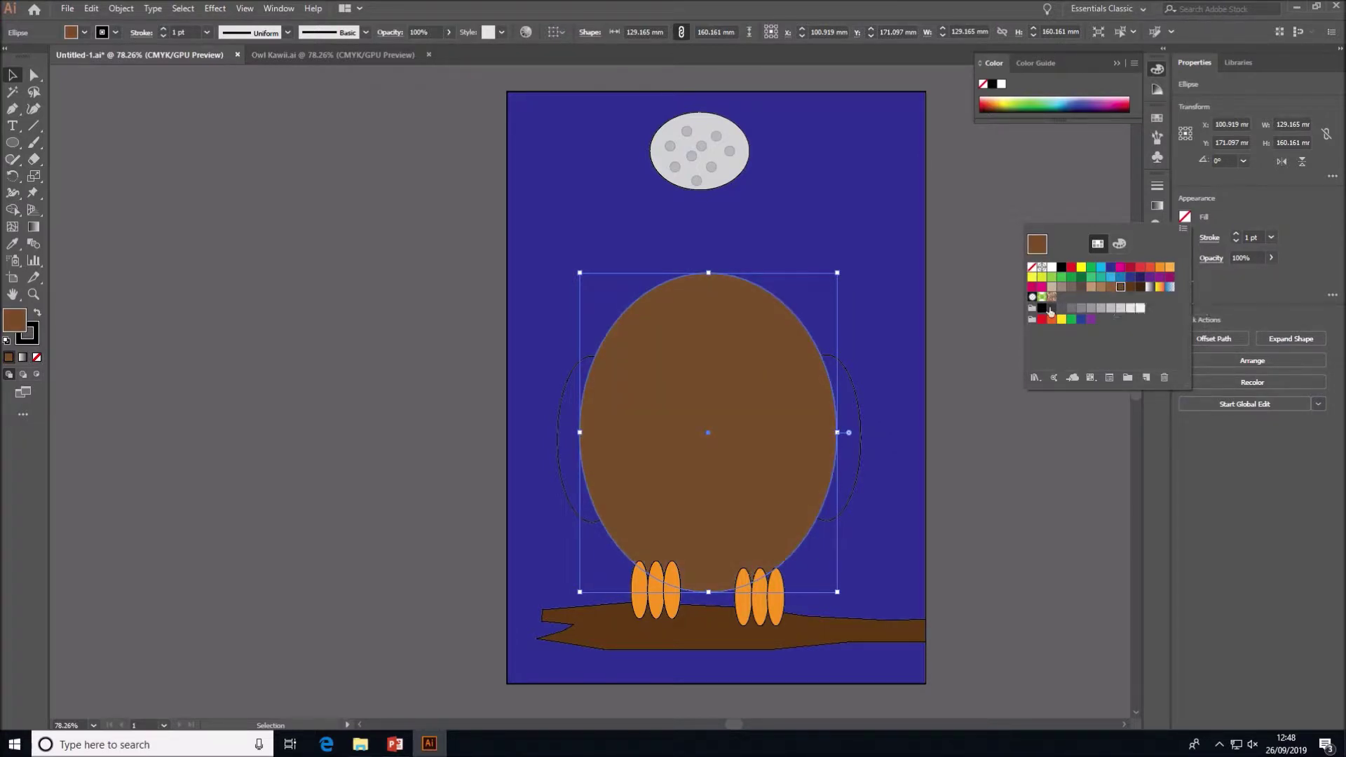
Fill both wing ellipses with the dark brown swatch C=40 M=70 Y=100 K=50.
click(859, 393)
click(857, 396)
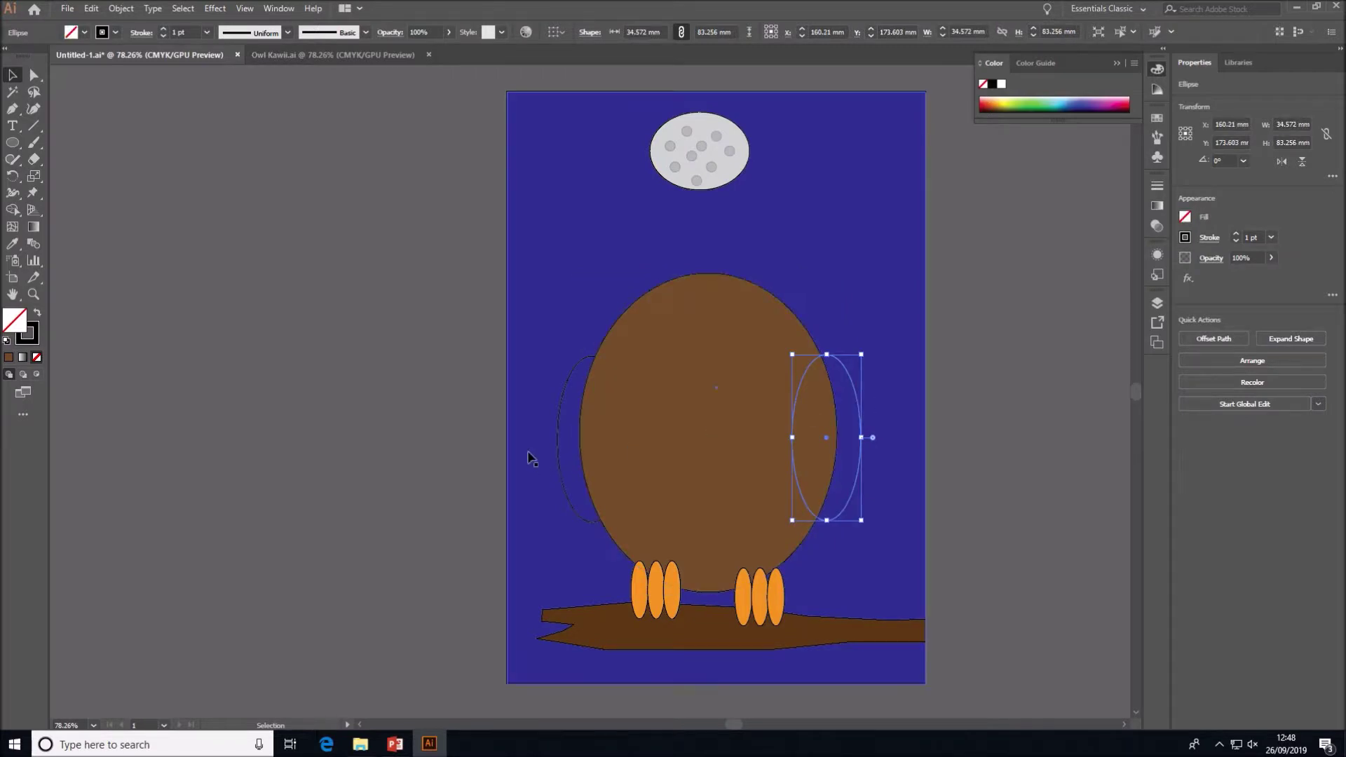
shift+click(559, 451)
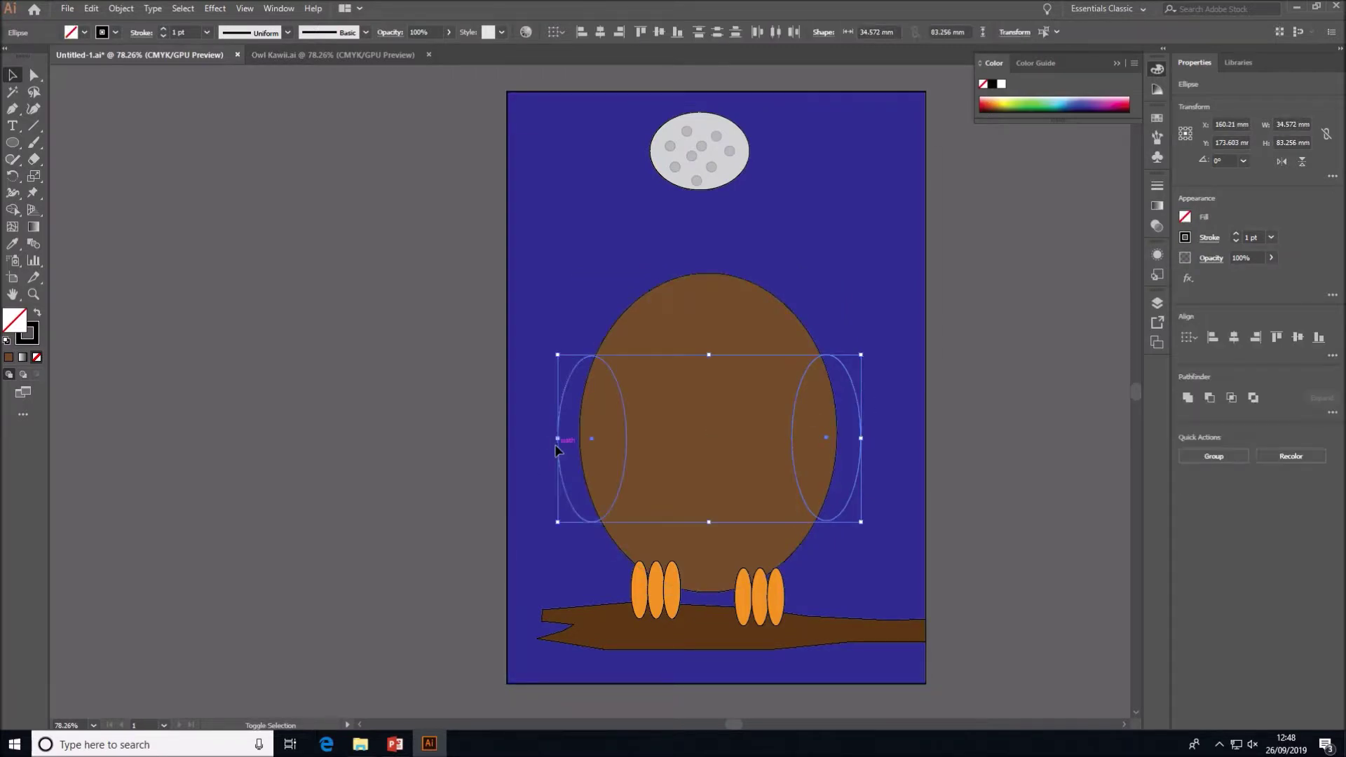
click(1186, 217)
click(1129, 287)
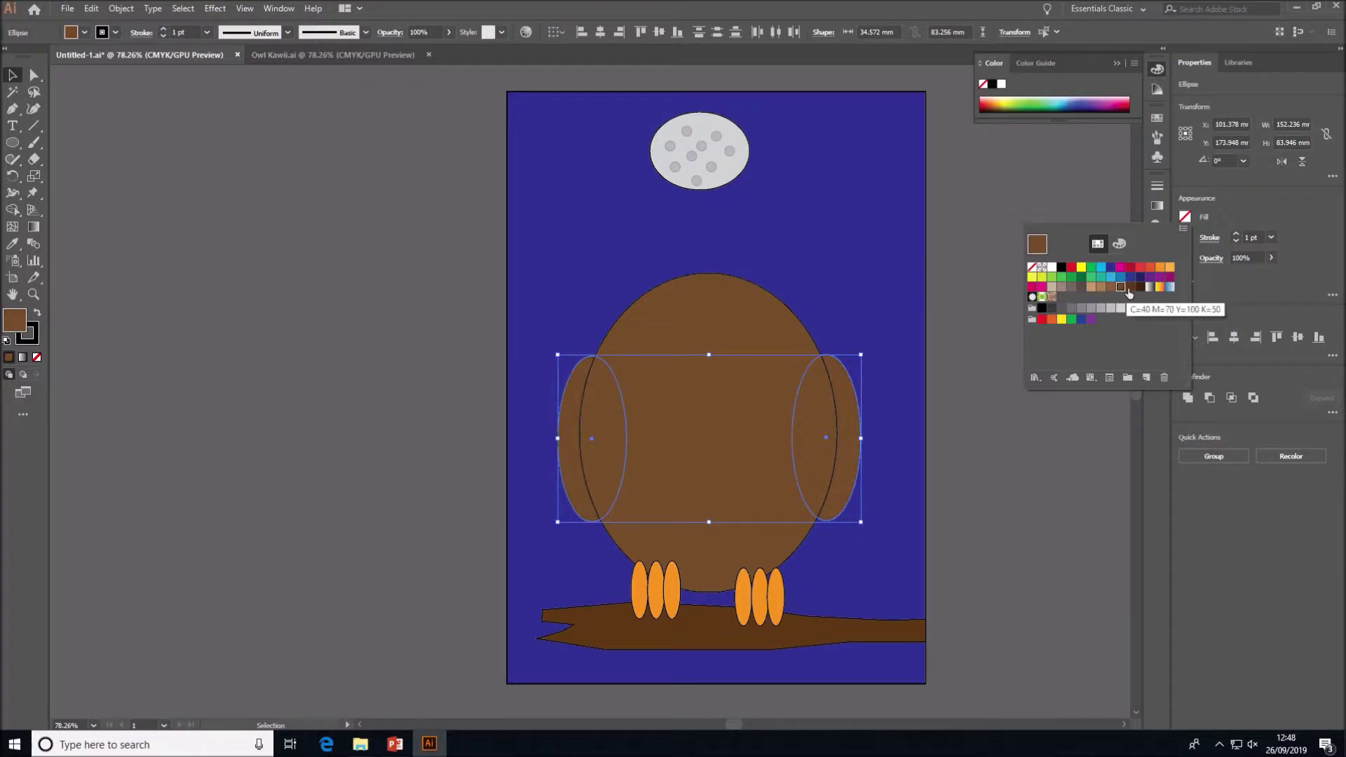
click(1009, 515)
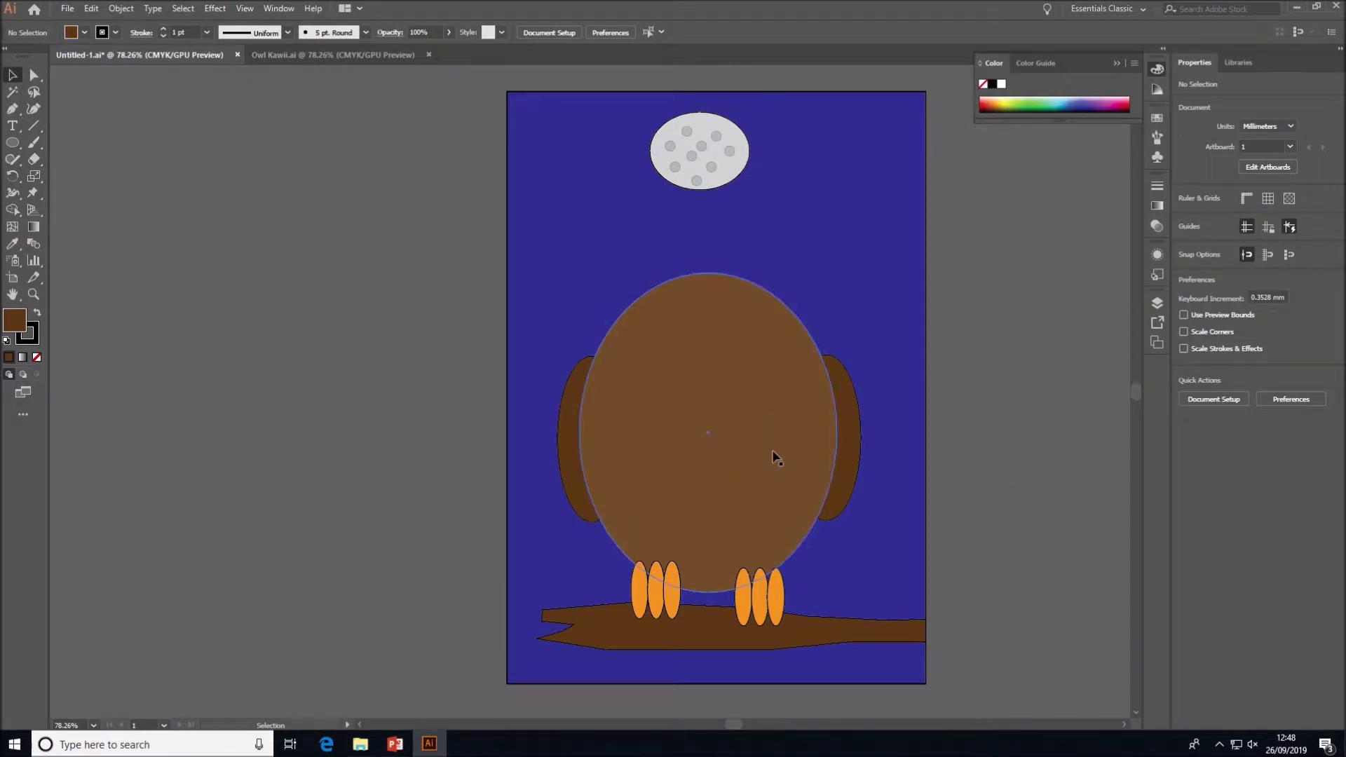
Group the owl's body with both wings and move the group slightly down to rest on the branch.
click(781, 606)
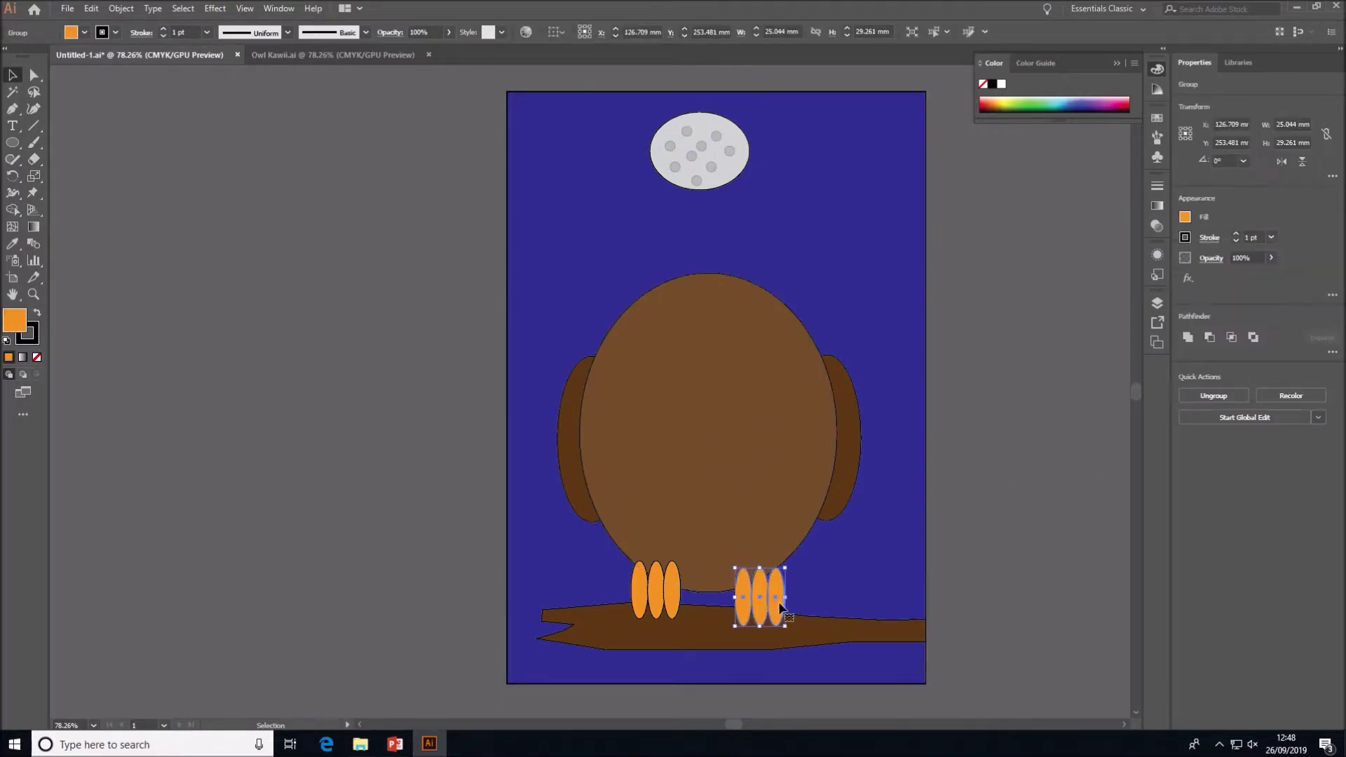
click(762, 517)
shift+click(588, 483)
shift+click(852, 449)
right_click(851, 450)
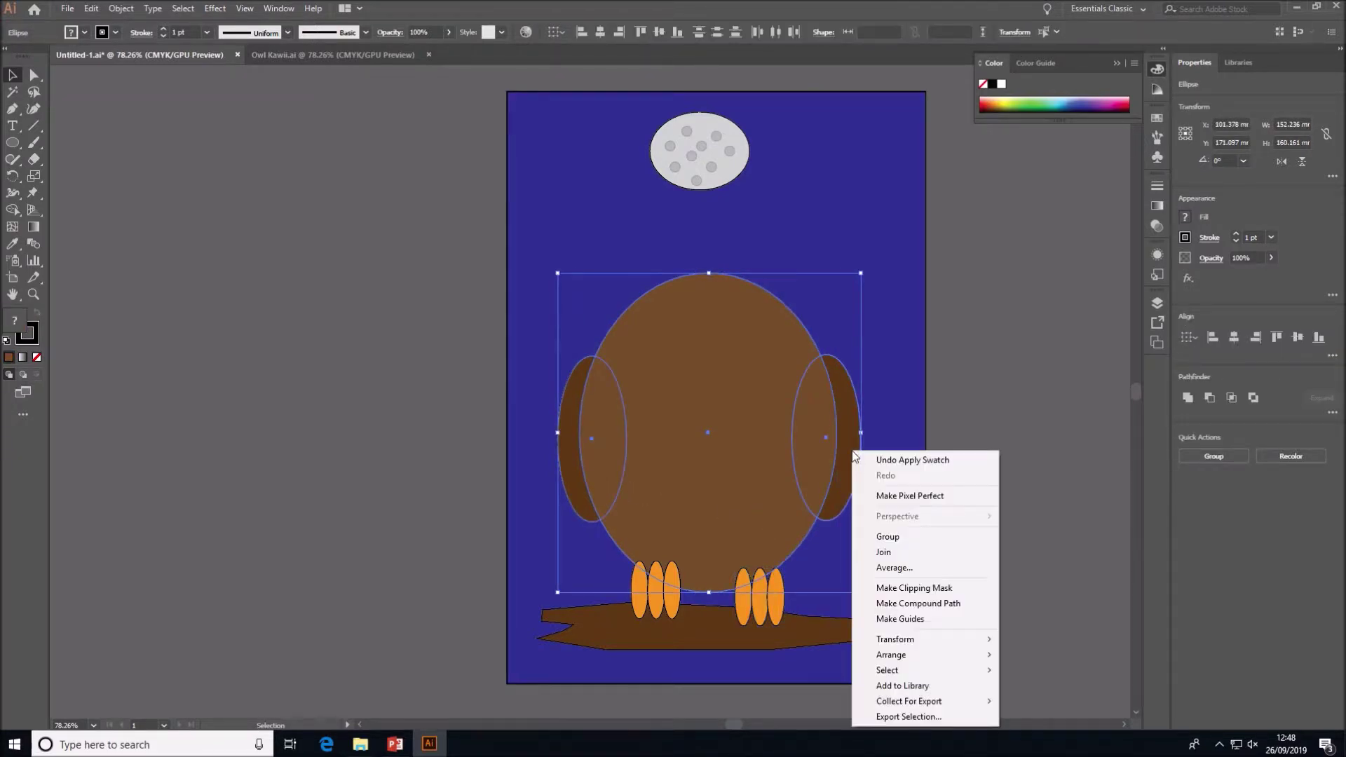
click(942, 547)
drag(737, 465, 723, 478)
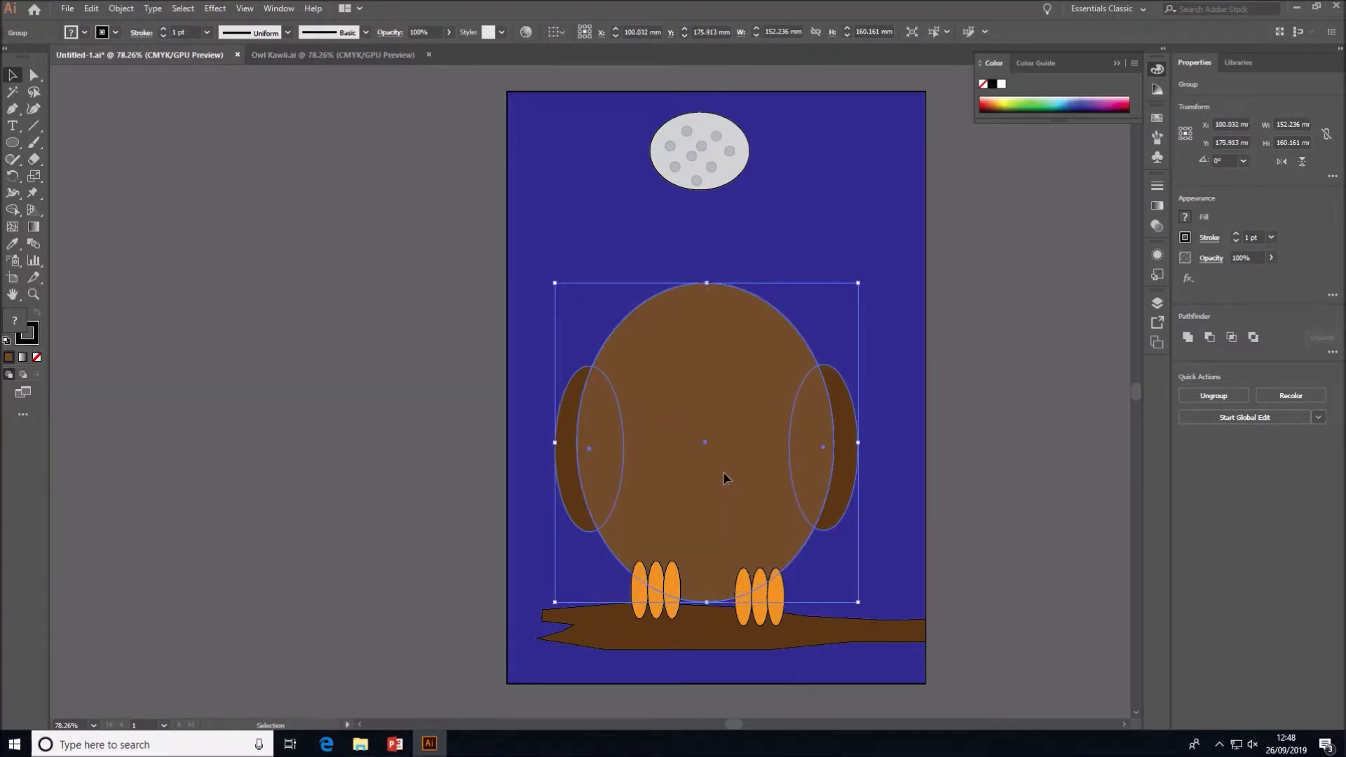
click(997, 392)
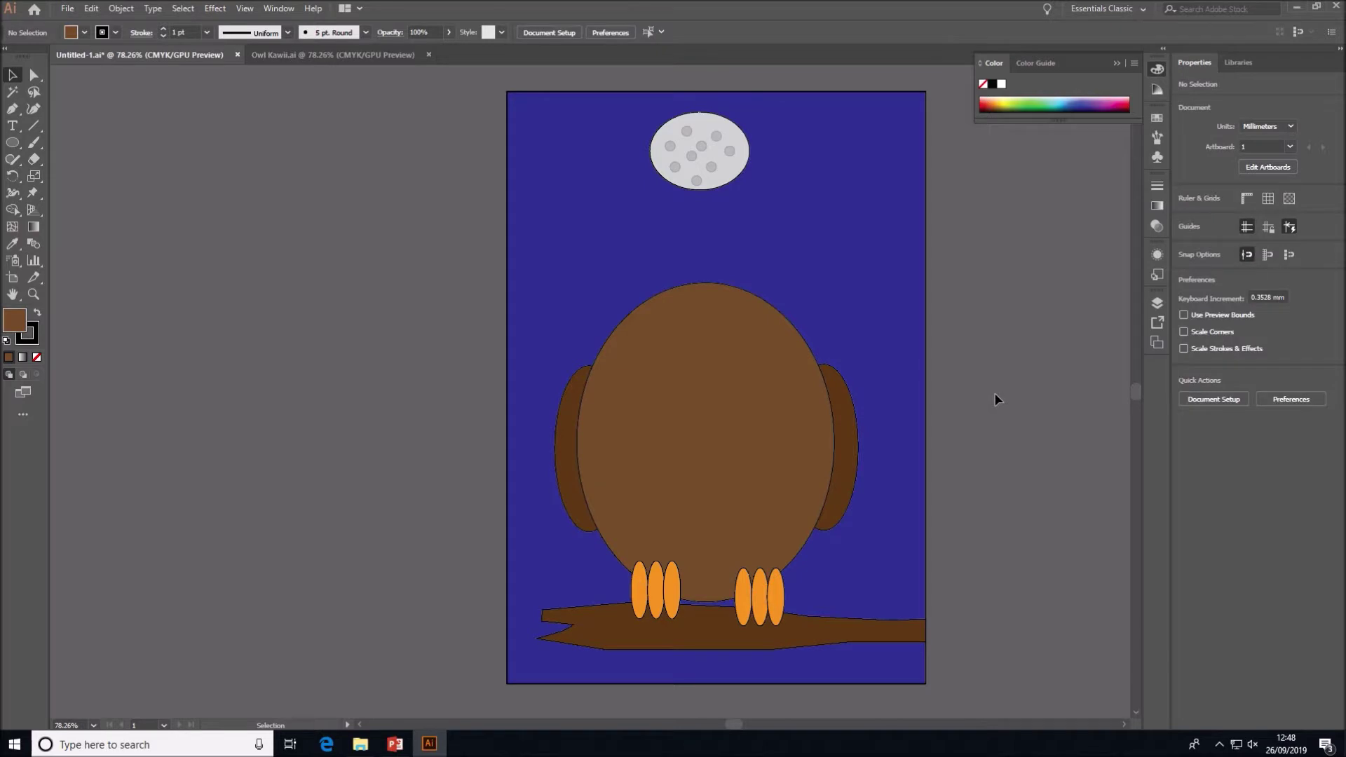
mouse_move(750, 15)
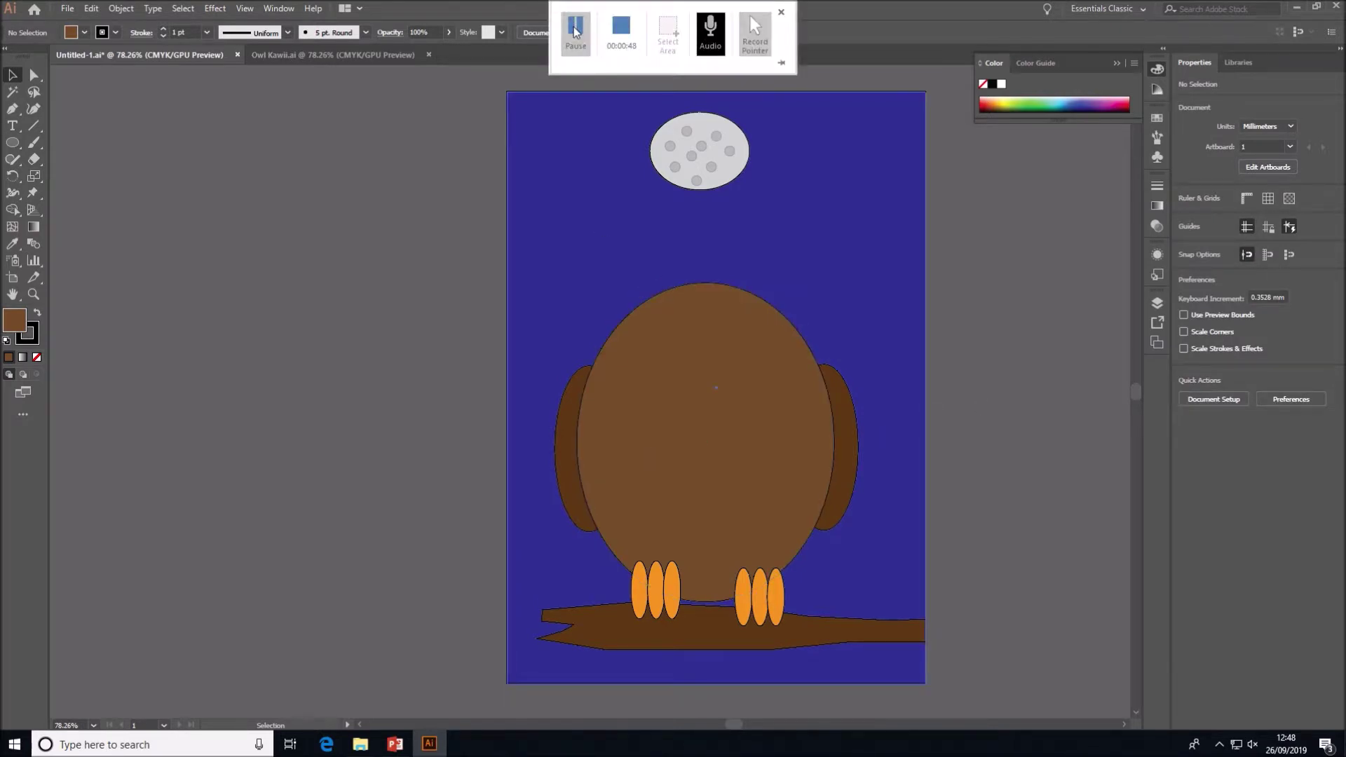
Draw an ellipse about 86 × 47 mm across the upper part of the owl's body for the face.
drag(13, 143, 63, 173)
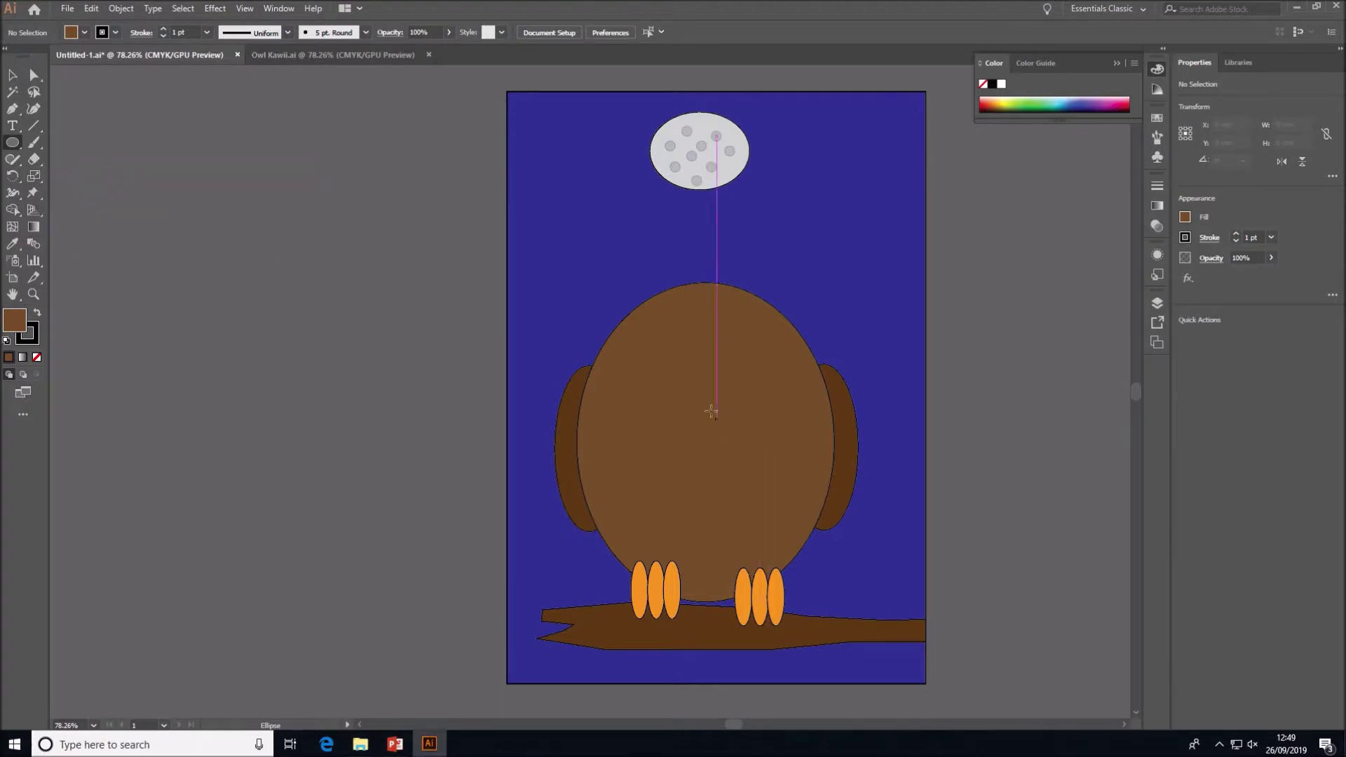
drag(656, 342, 796, 415)
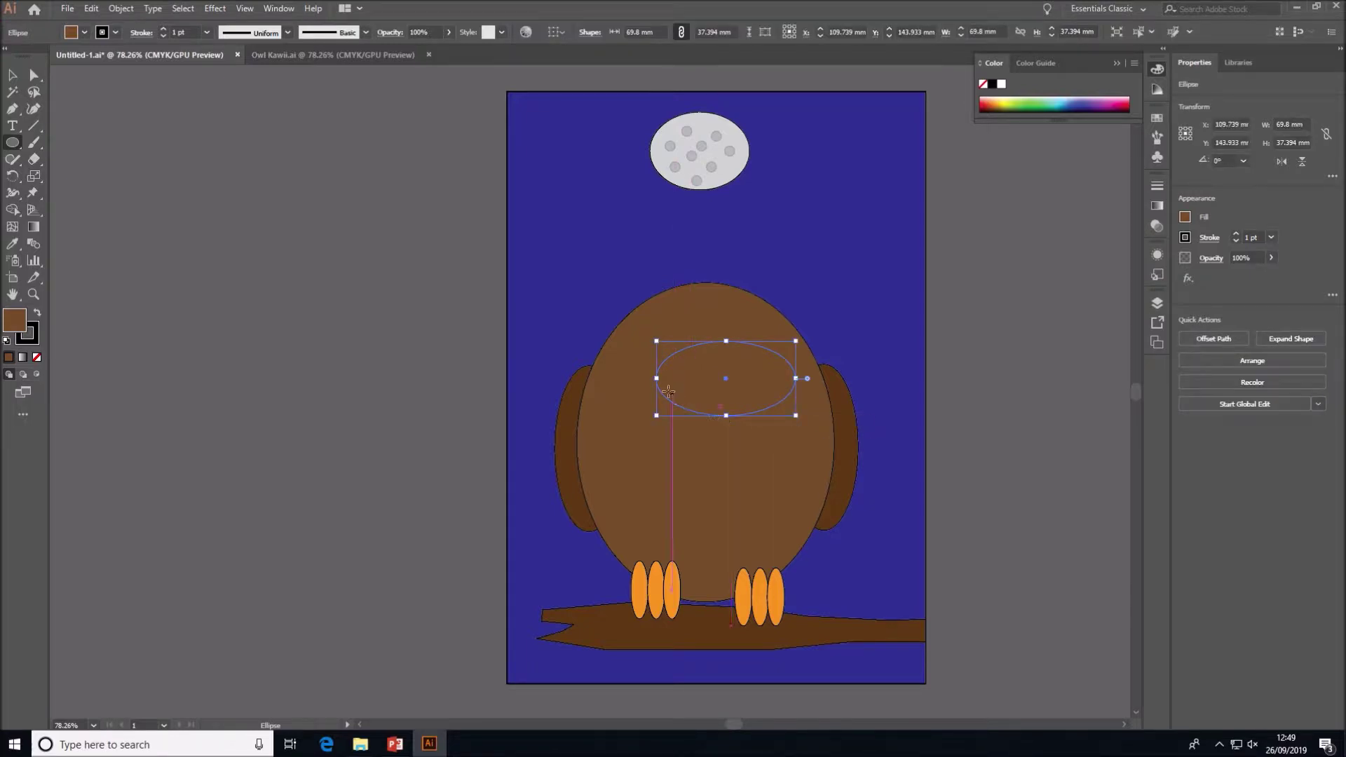
drag(659, 381, 624, 378)
mouse_move(710, 418)
mouse_down()
mouse_move(709, 438)
mouse_move(717, 428)
mouse_up()
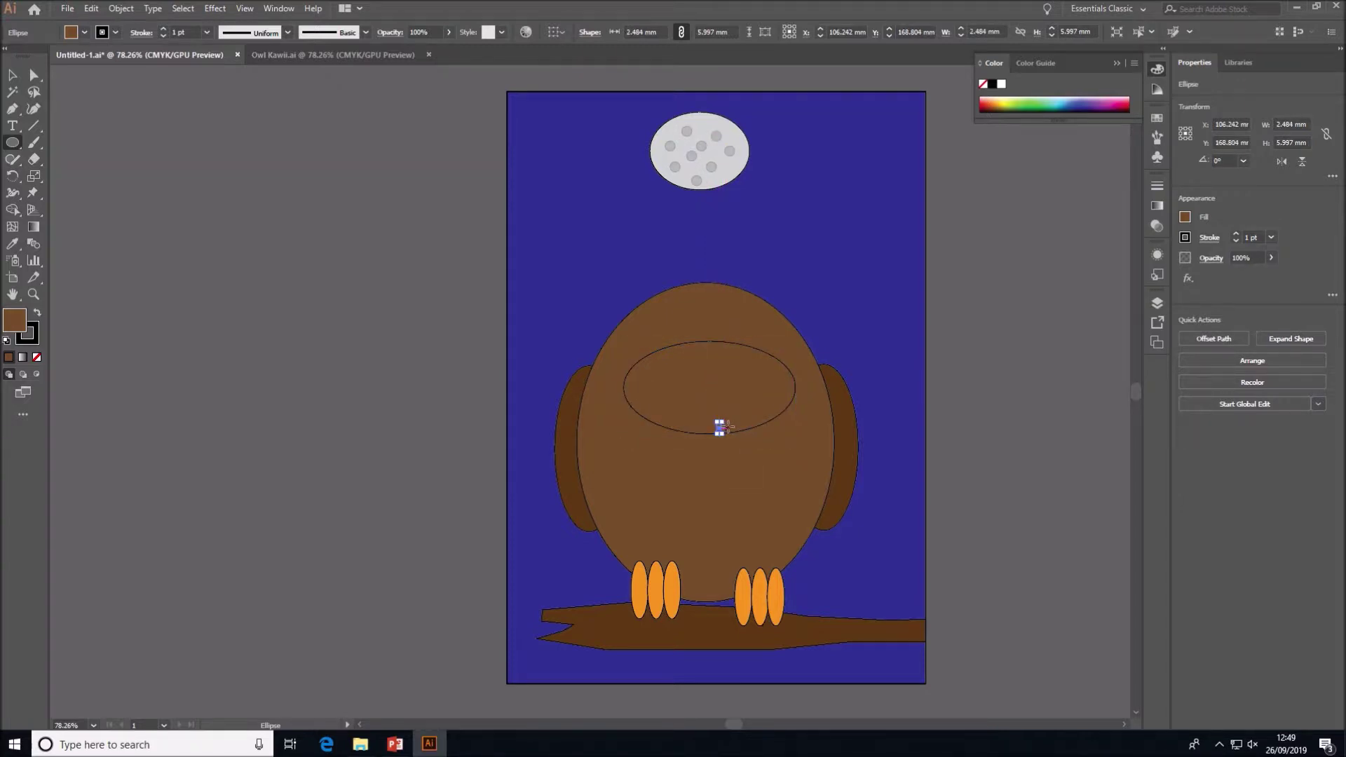
key(ctrl+shift+a)
Move the face ellipse higher on the body, widened to about 92 mm, and fill it with light brown.
click(7, 74)
click(687, 343)
drag(686, 344, 679, 321)
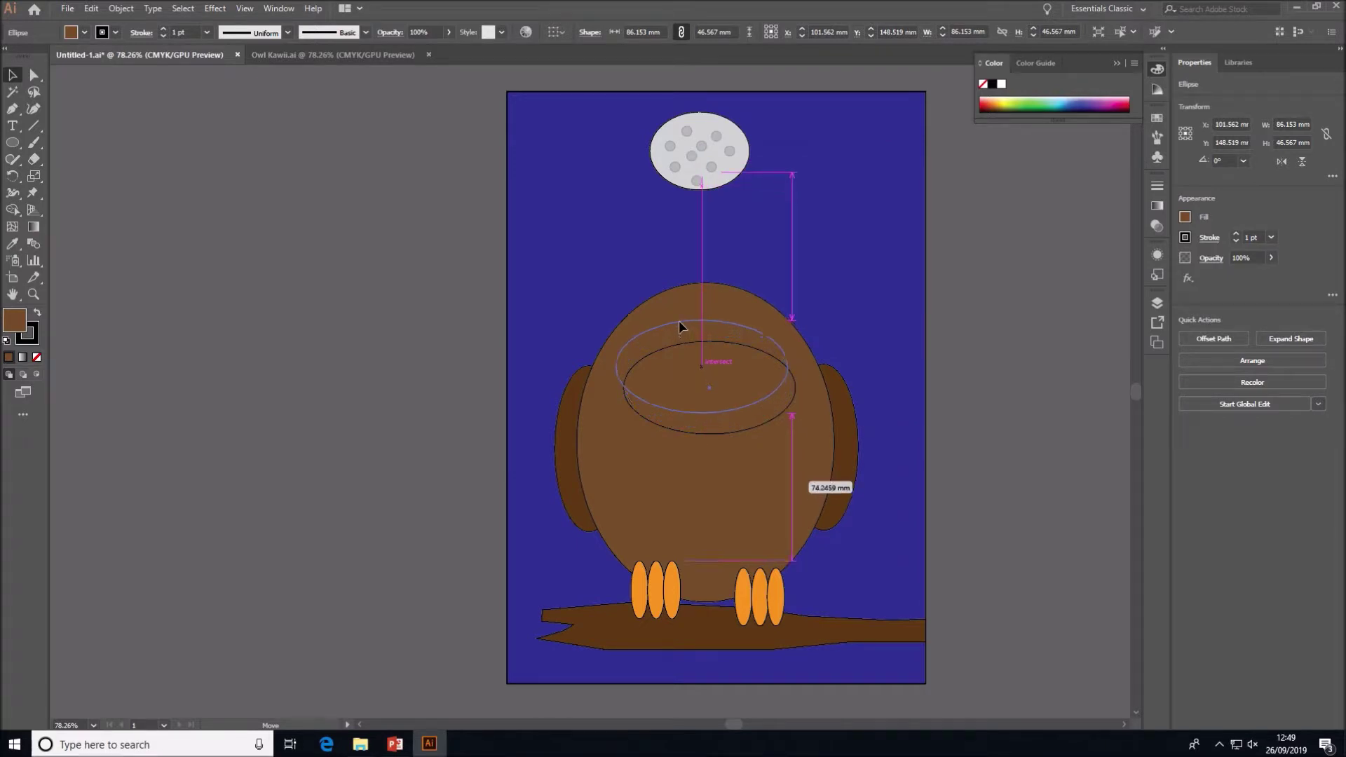
drag(787, 366, 799, 365)
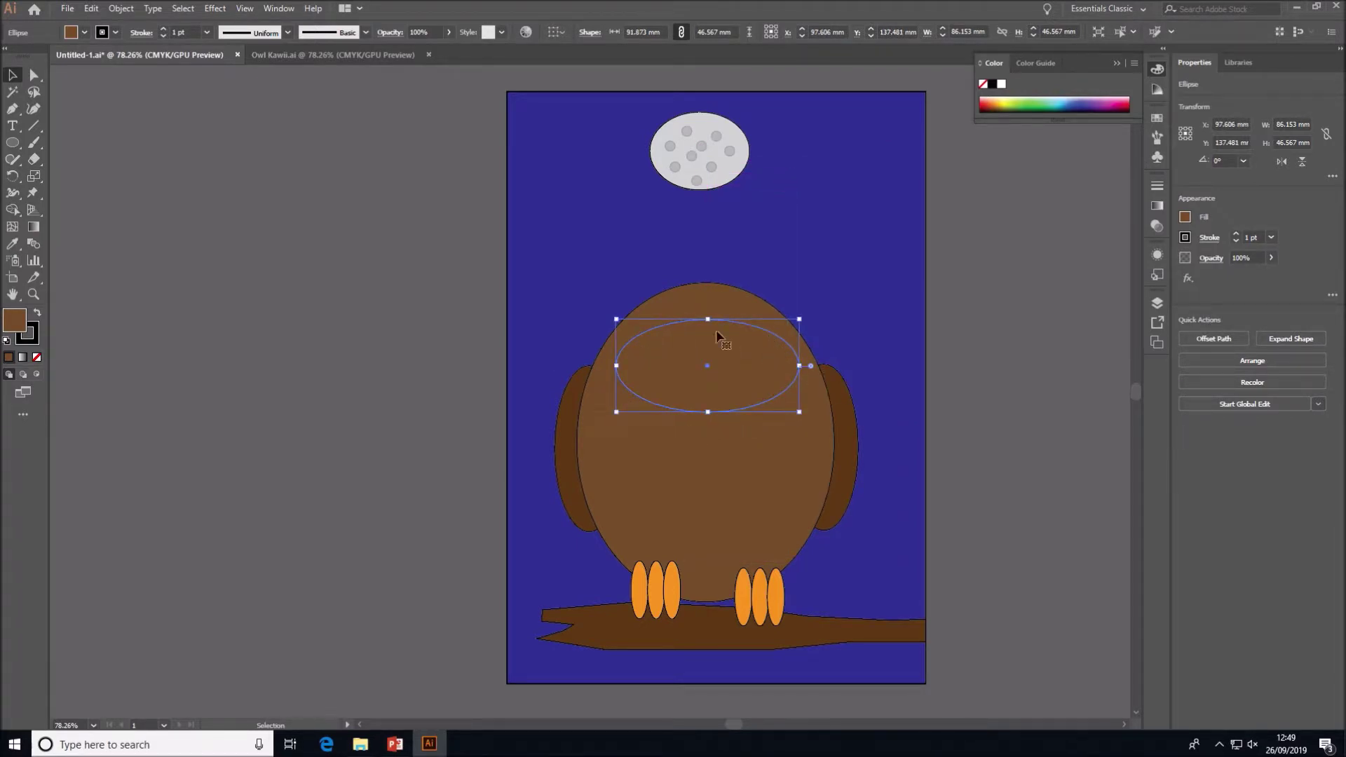
click(1185, 217)
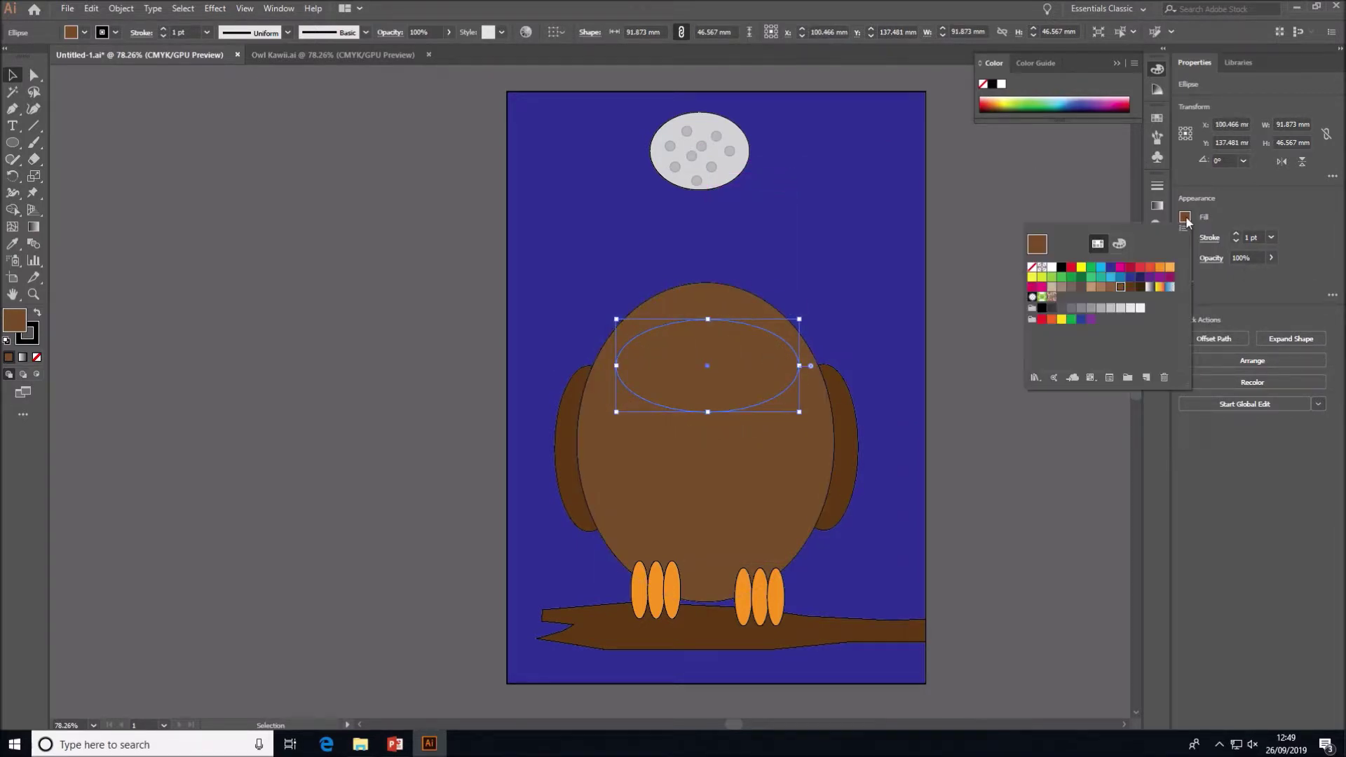
click(1095, 287)
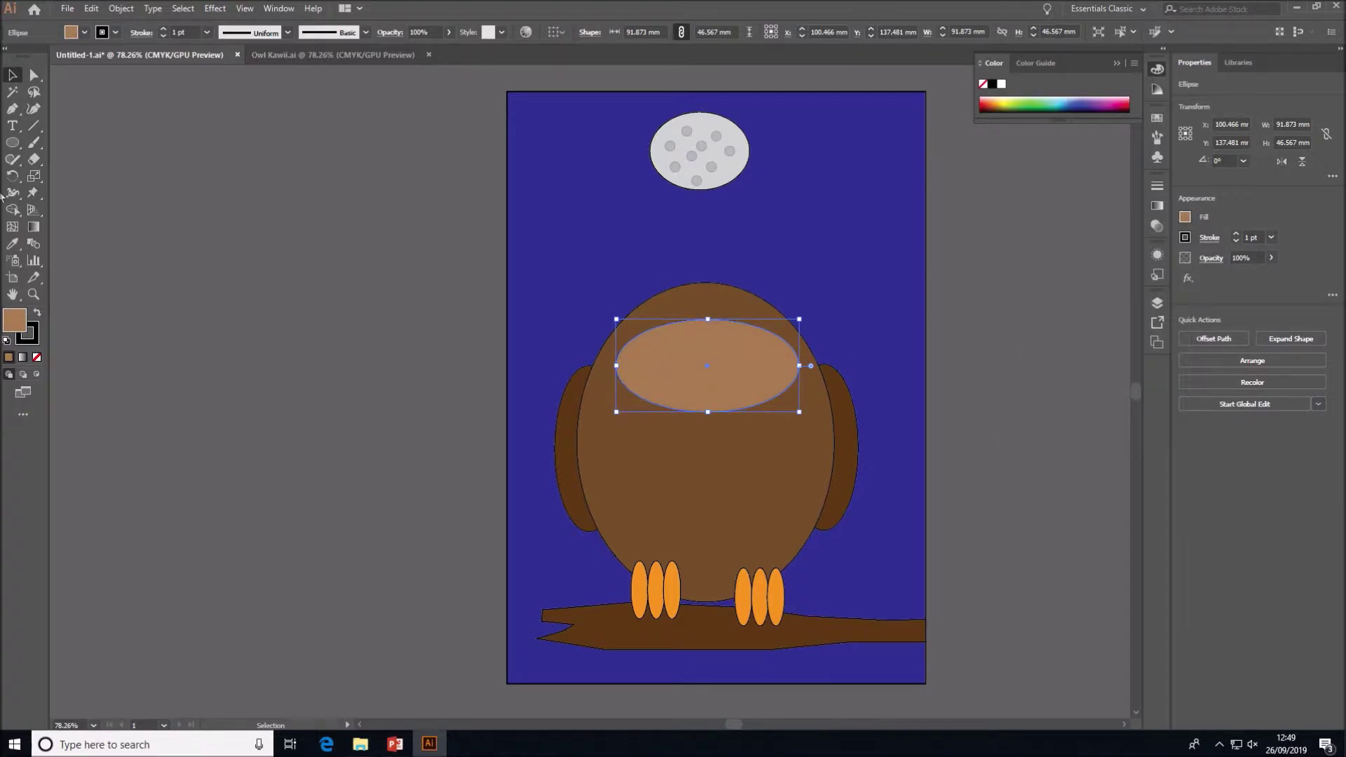
Draw a circle about 21 mm across in the sky above the owl's left wing and fill it with yellow.
click(13, 144)
drag(14, 144, 64, 177)
drag(560, 227, 605, 269)
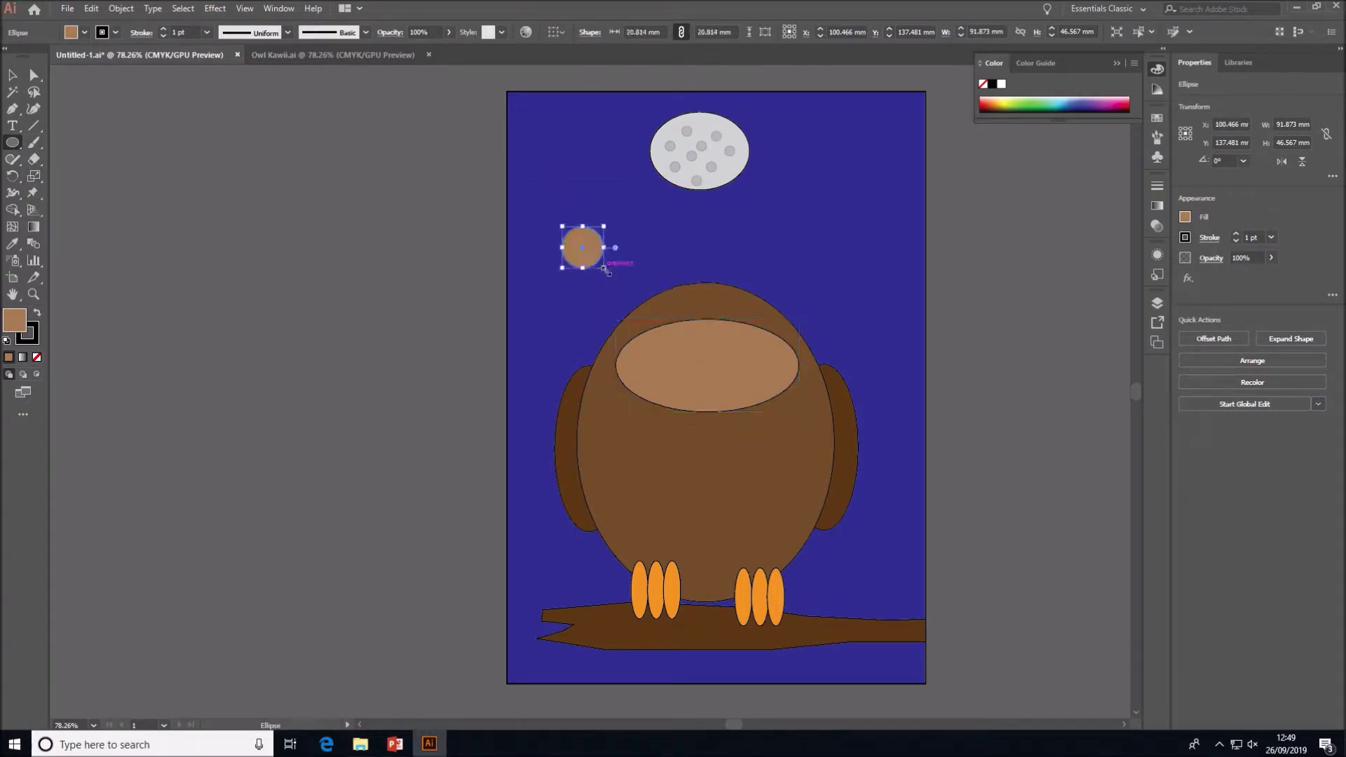
click(1185, 218)
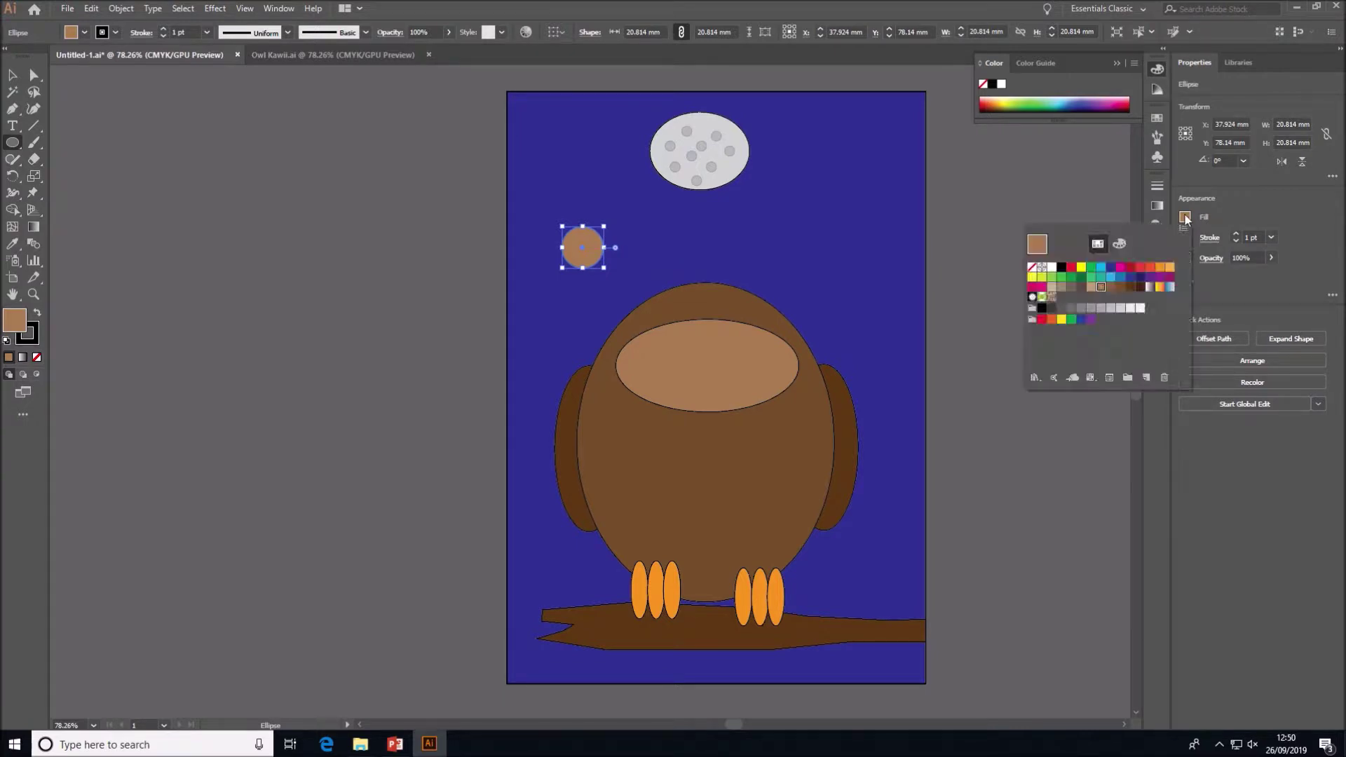
click(1080, 268)
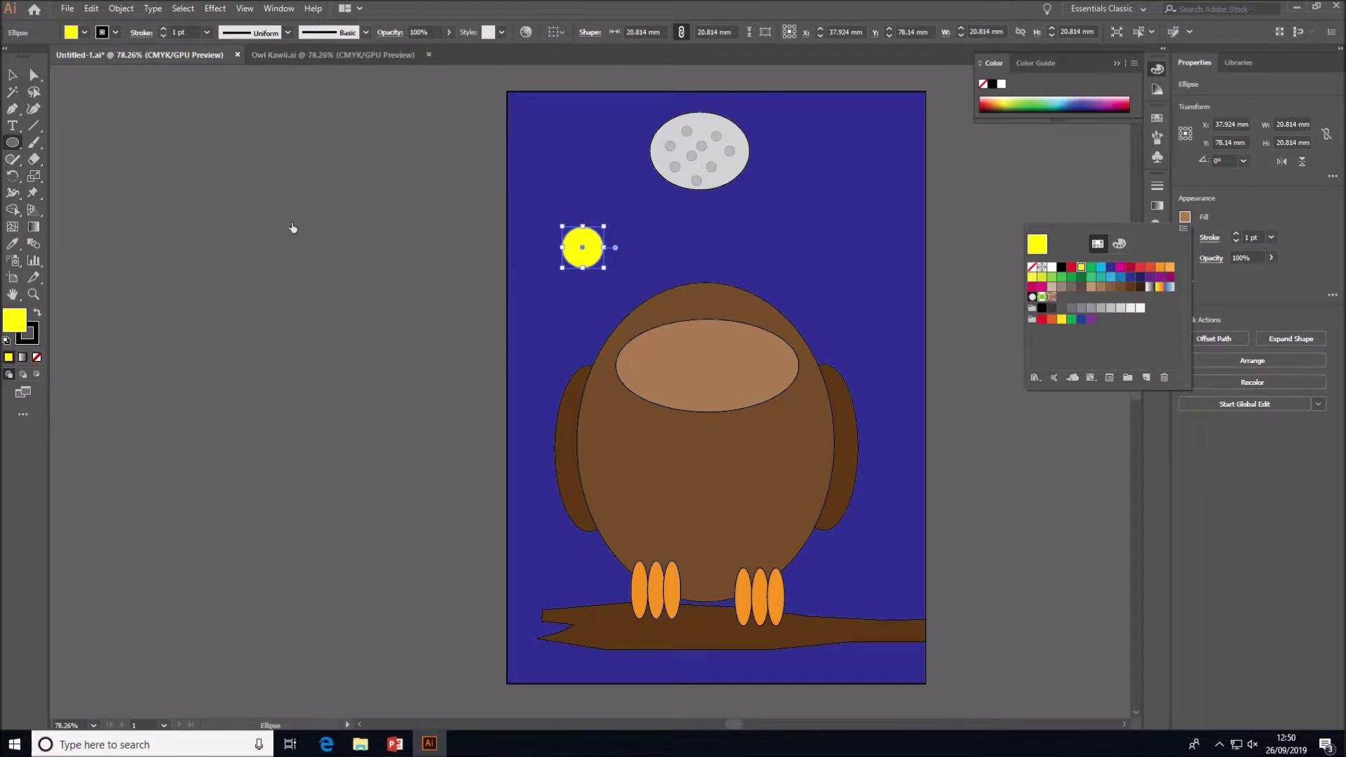
click(16, 145)
click(14, 142)
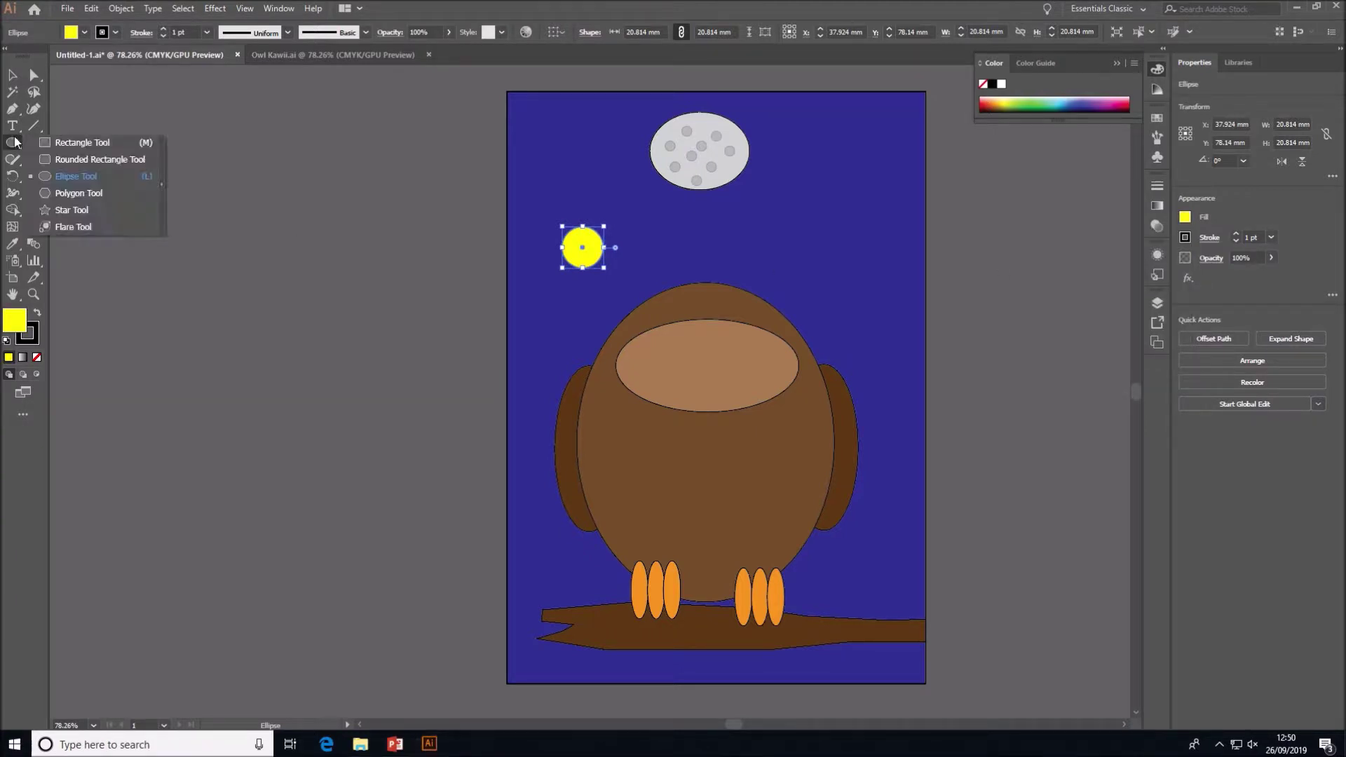
click(70, 176)
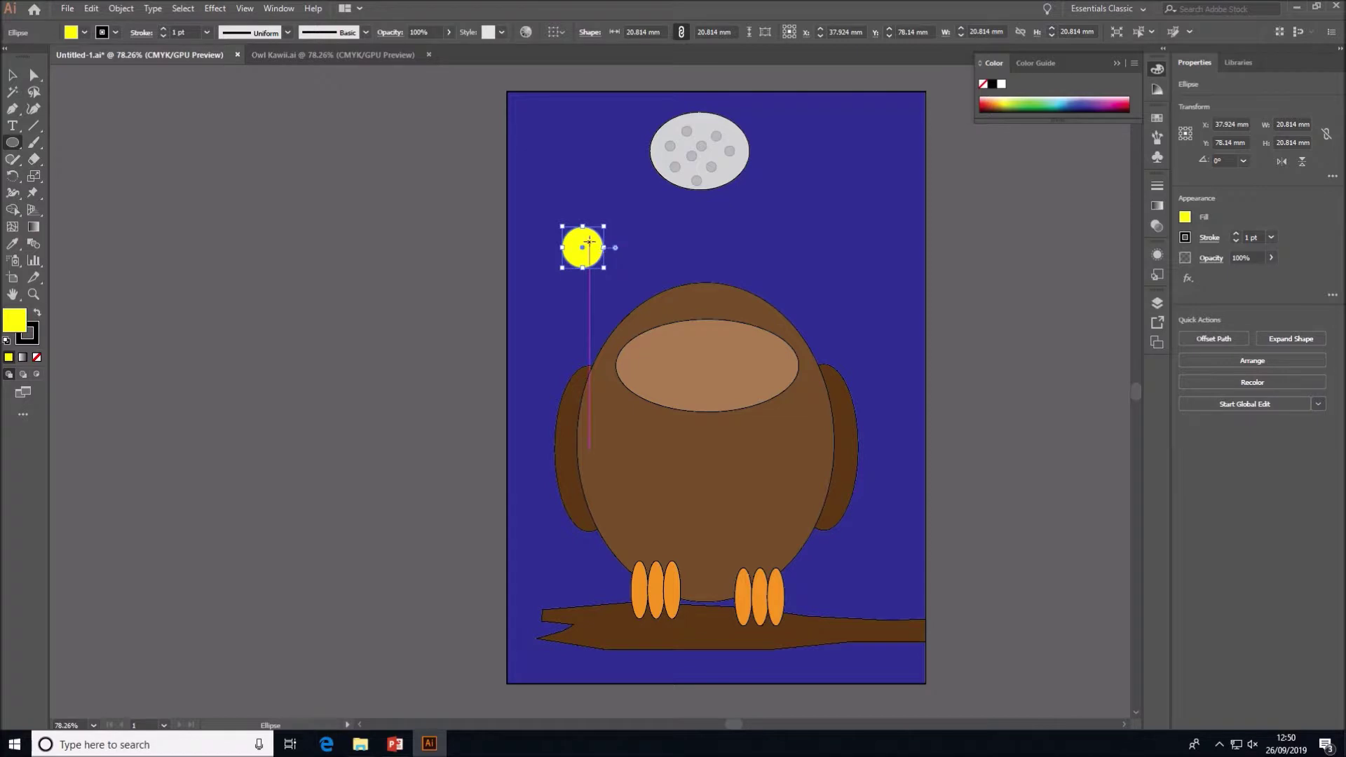
drag(576, 235, 583, 265)
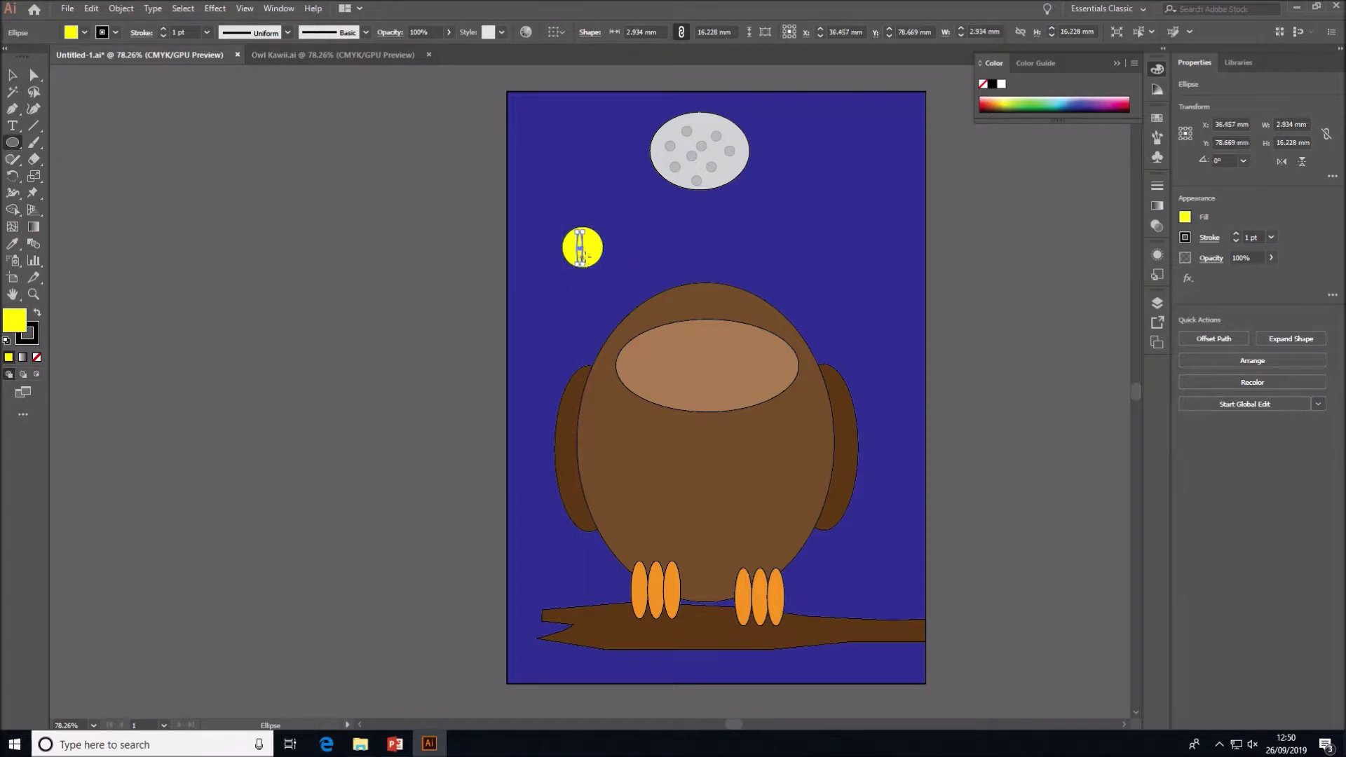
click(90, 9)
click(101, 23)
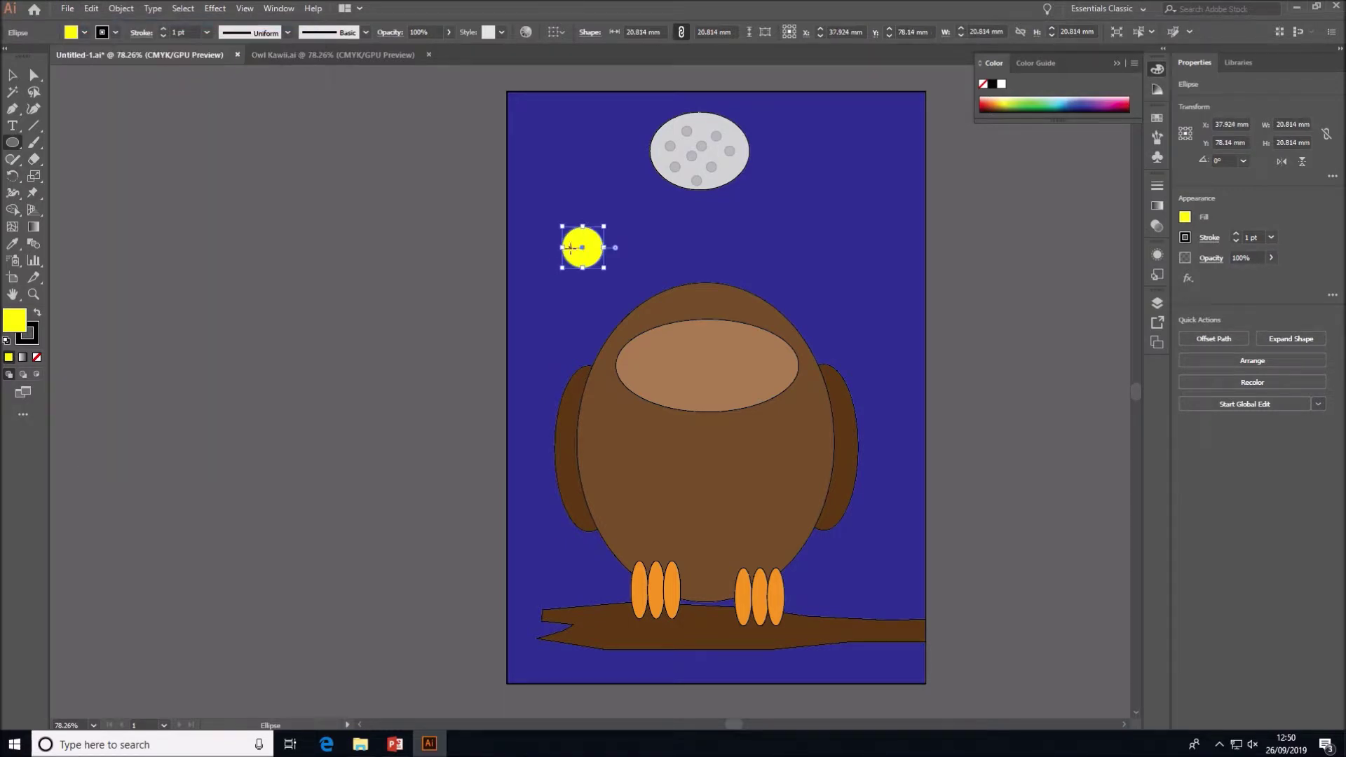
Draw a black-filled pupil circle about 8 mm across and centre it in the yellow circle.
drag(576, 240, 593, 256)
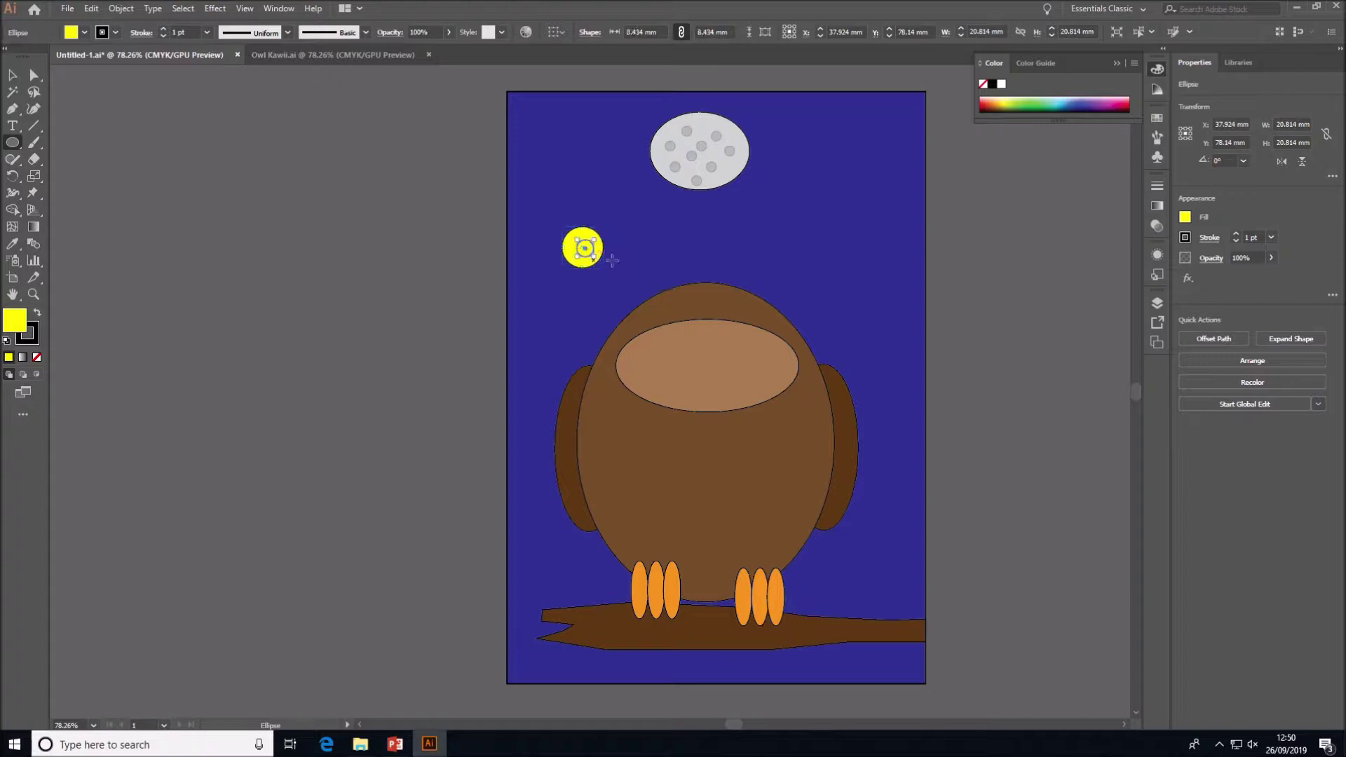
click(1184, 218)
click(1061, 268)
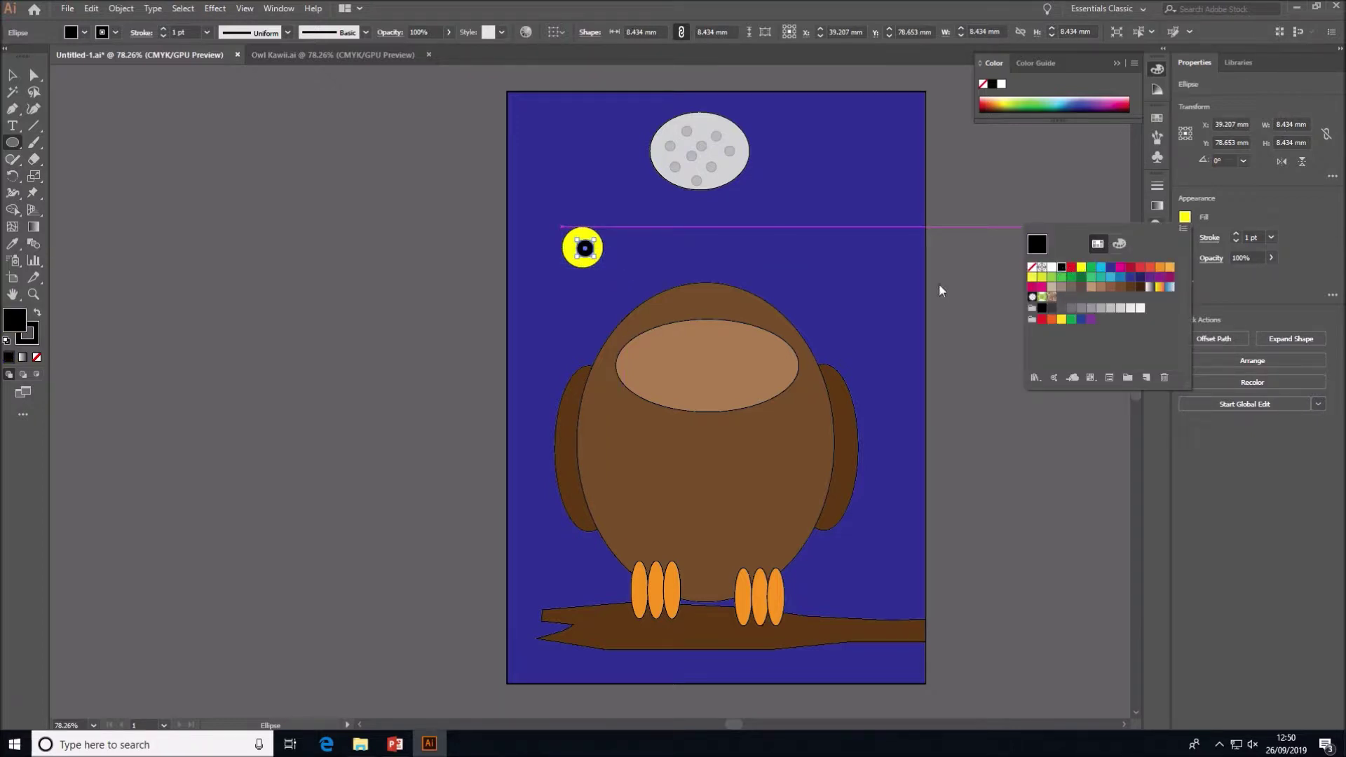
key(Escape)
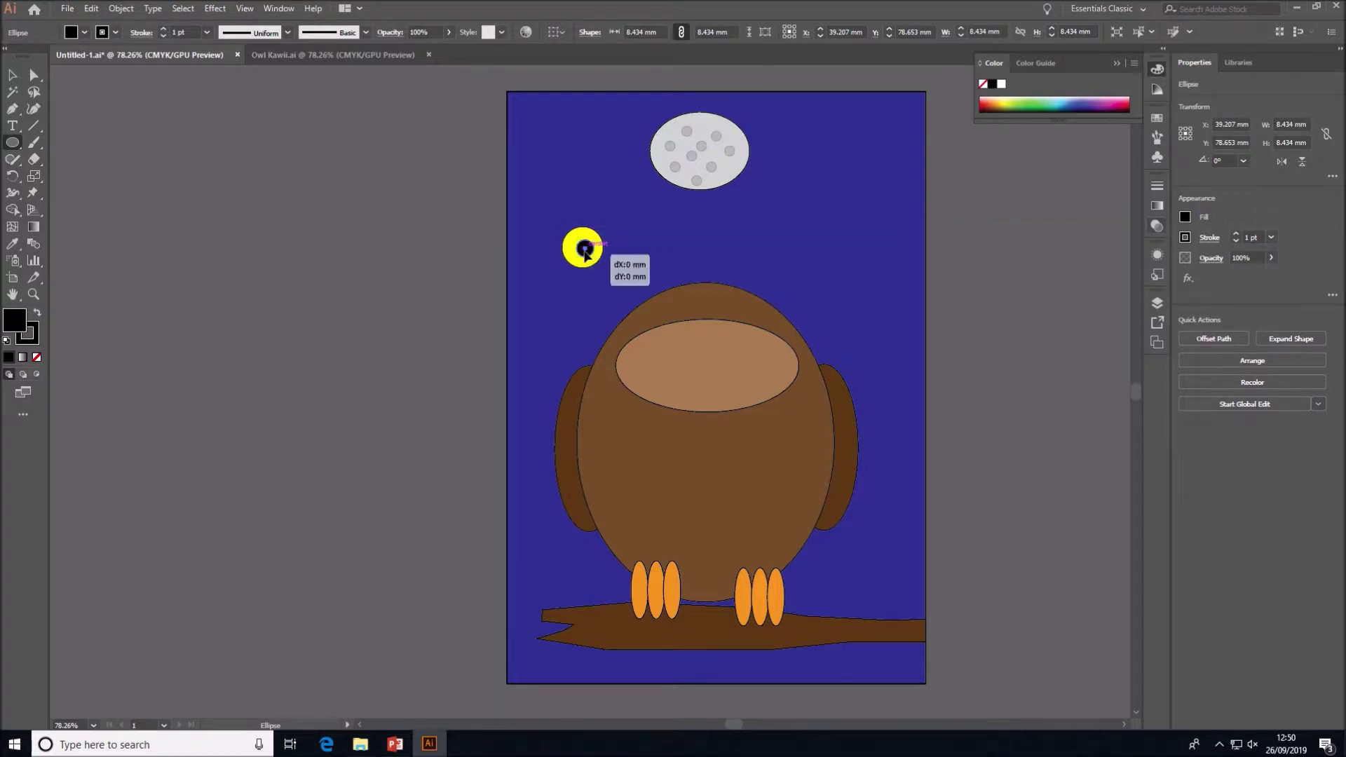
click(12, 75)
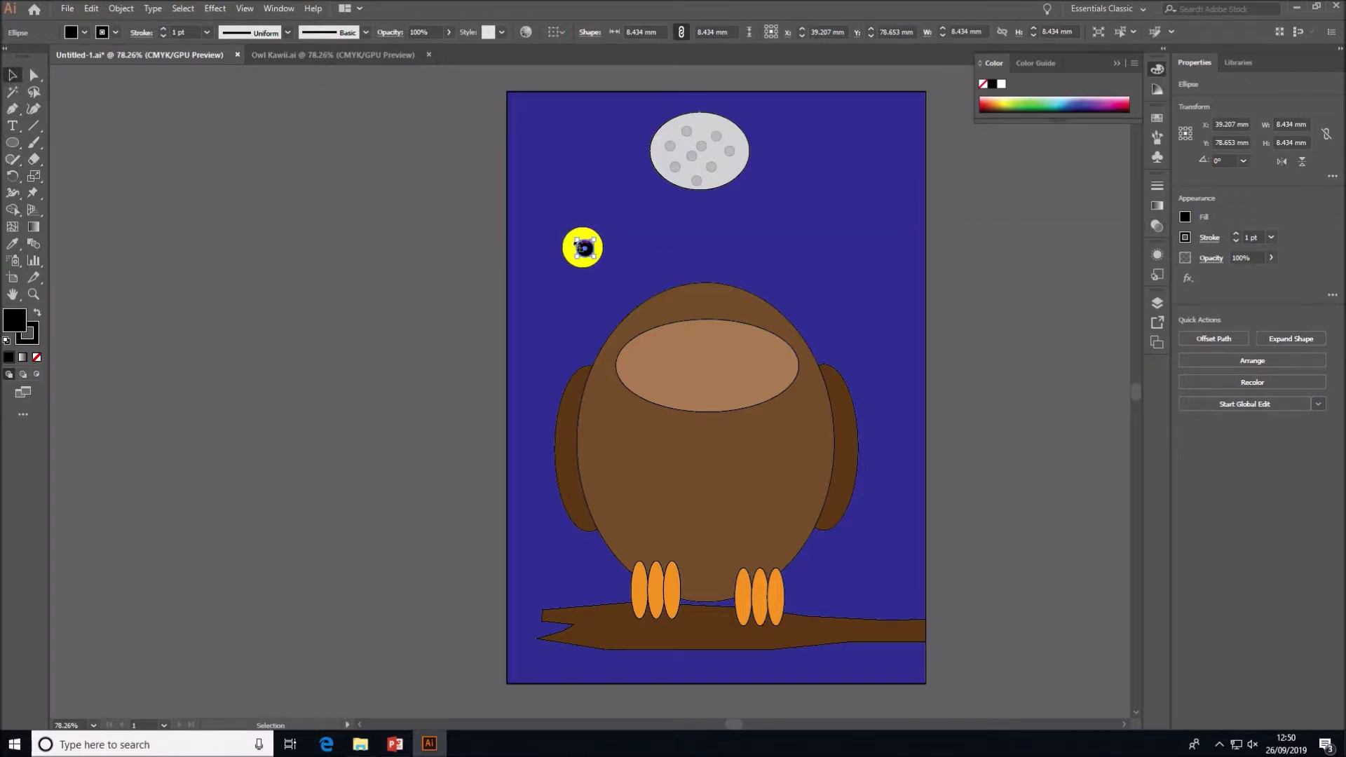
drag(583, 249, 578, 246)
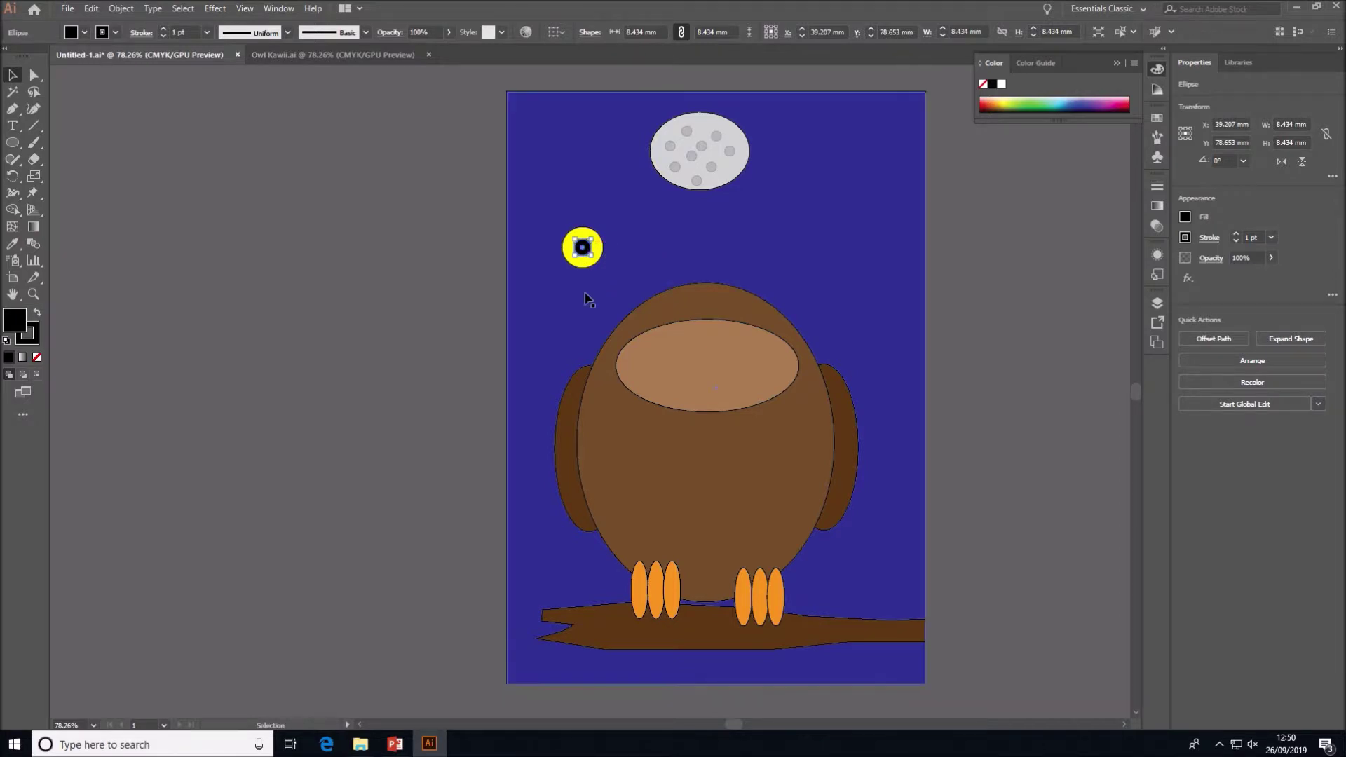
Draw a white highlight circle about 4 mm across on the pupil's upper-left edge and duplicate it to the lower-right edge.
click(571, 288)
drag(23, 145, 77, 175)
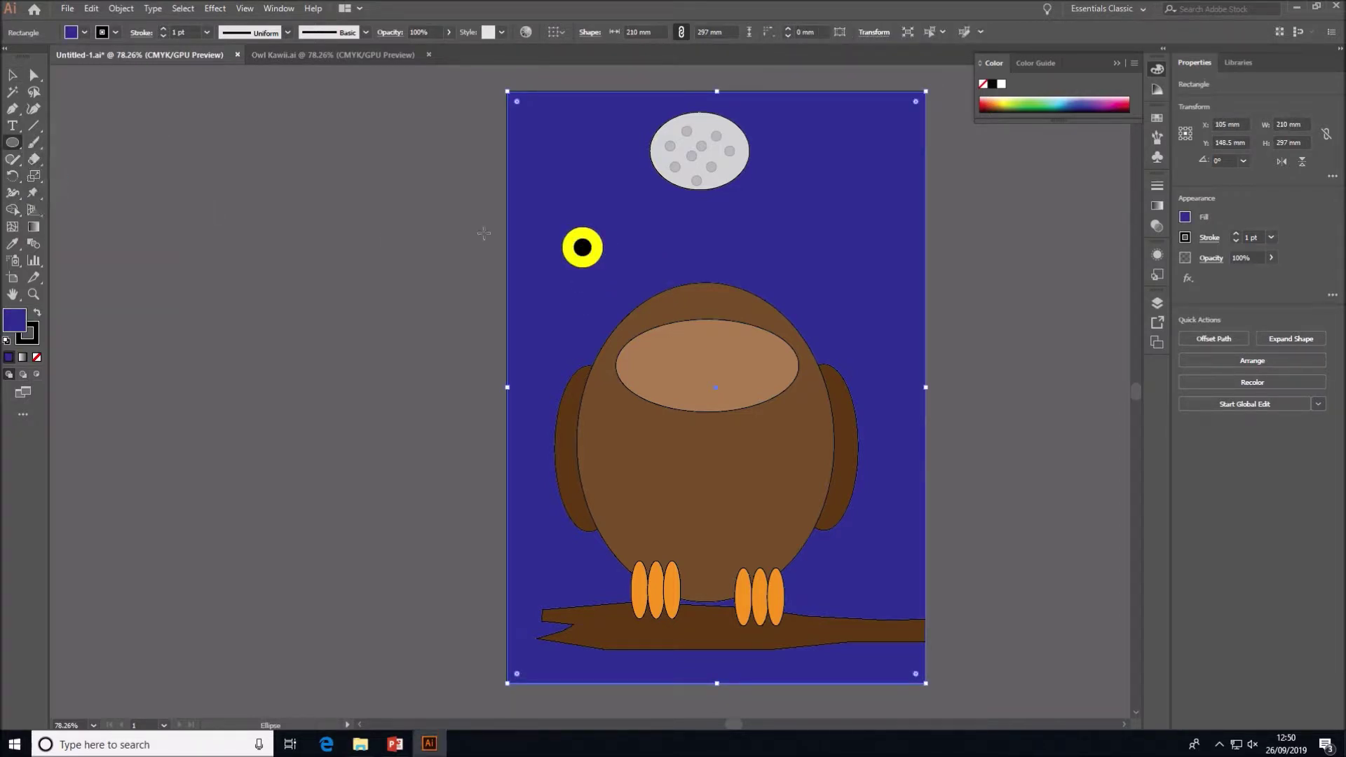
drag(572, 241, 579, 249)
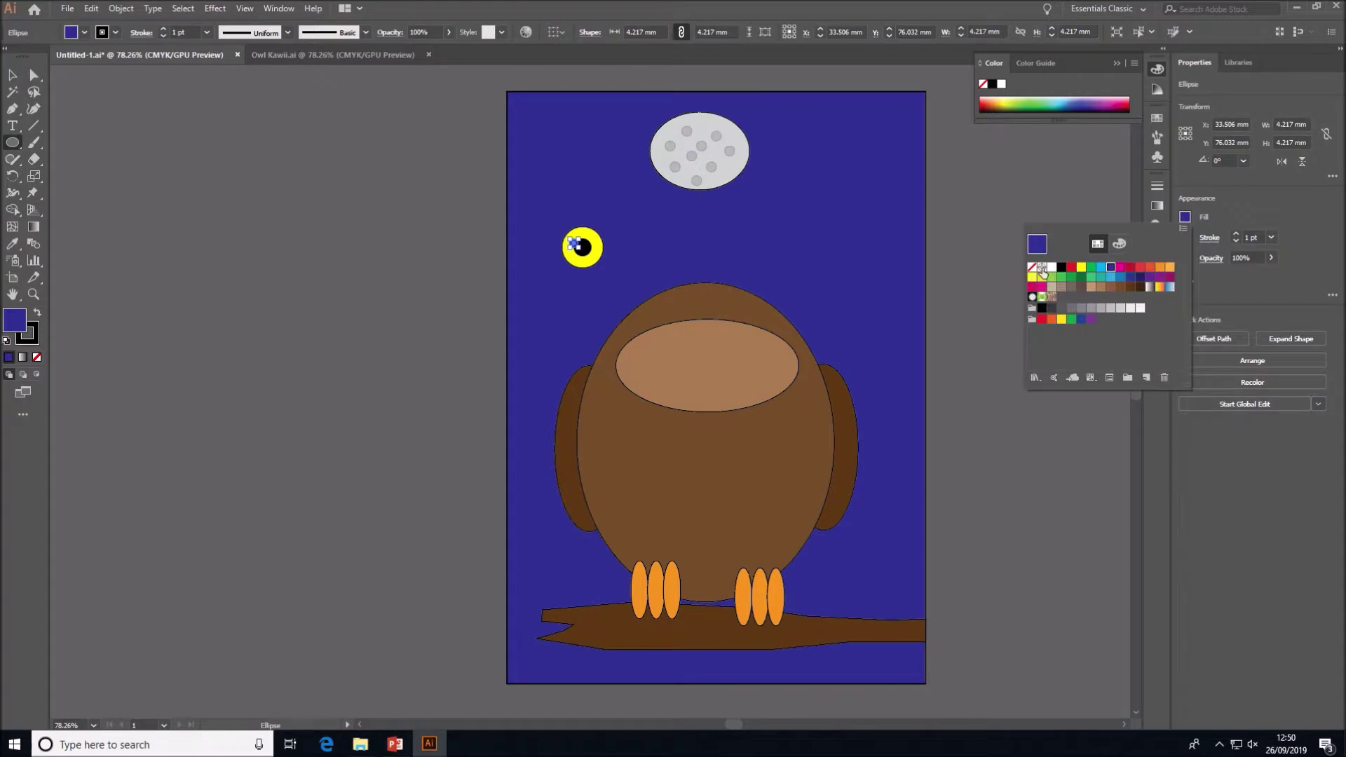
click(1050, 268)
click(386, 311)
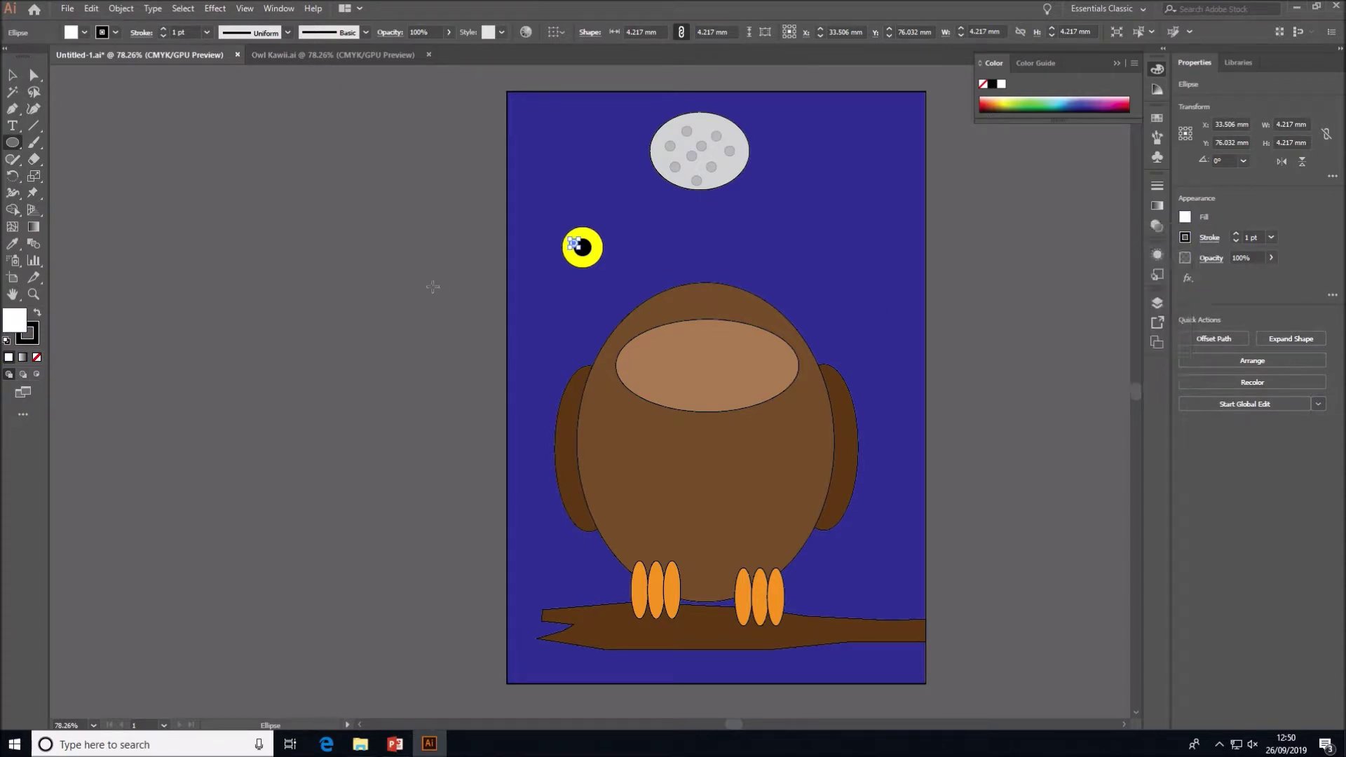
click(12, 75)
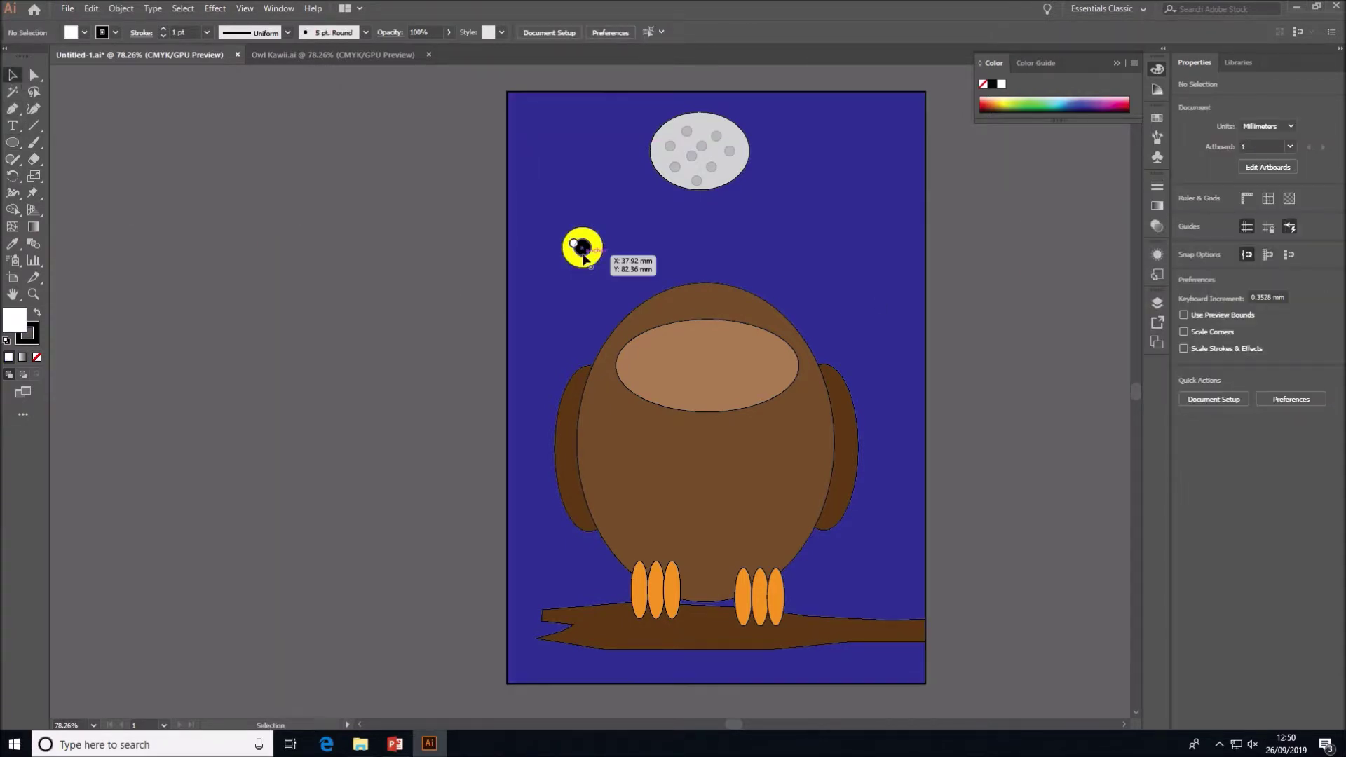
drag(576, 246, 589, 258)
Group the yellow eye circle with its two white highlights.
shift+click(572, 261)
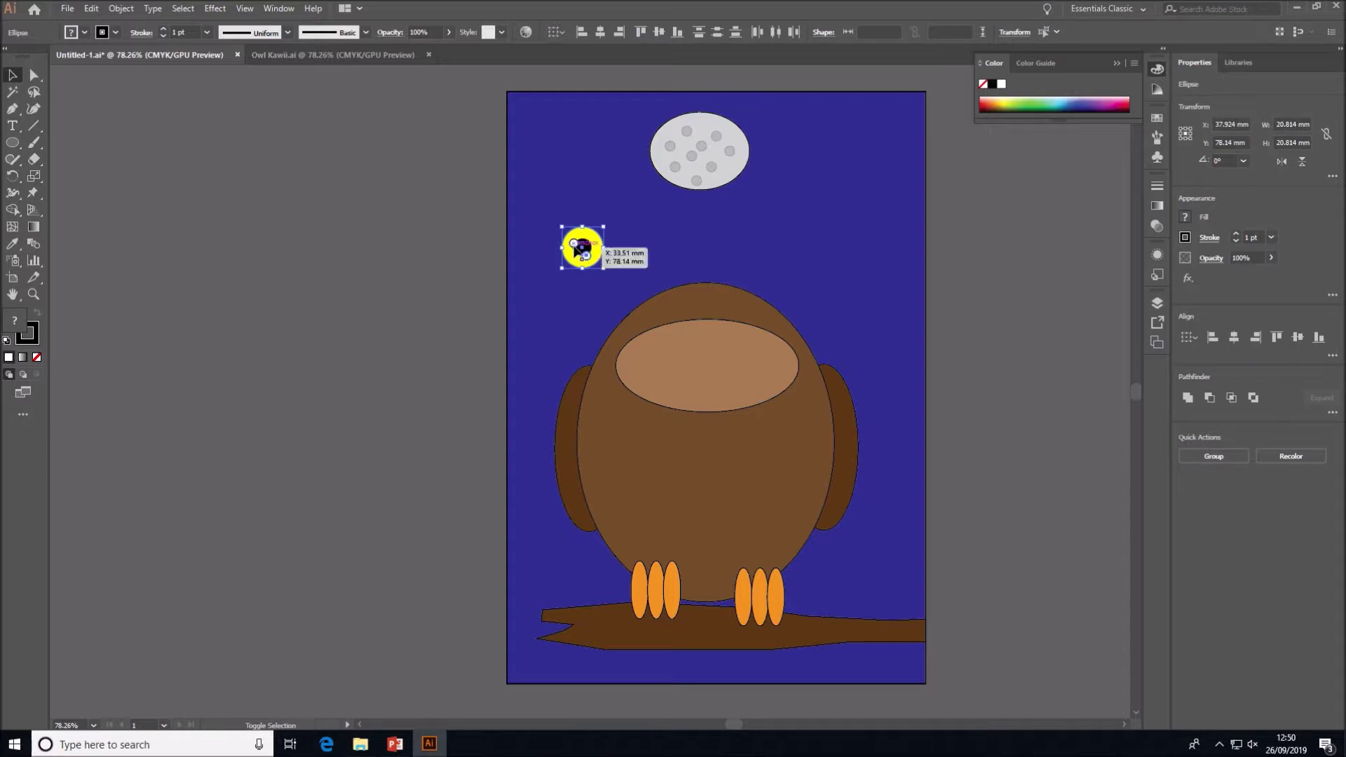
shift+click(588, 258)
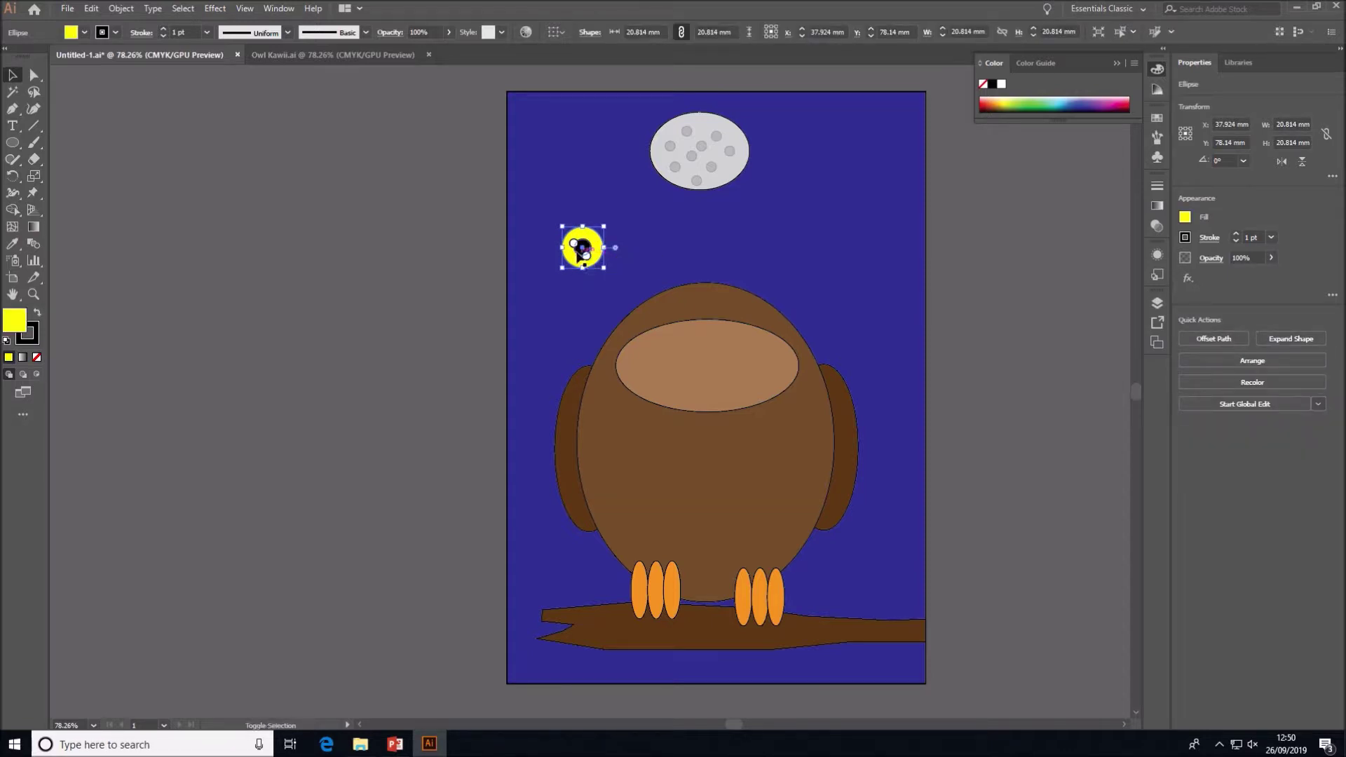
shift+click(576, 247)
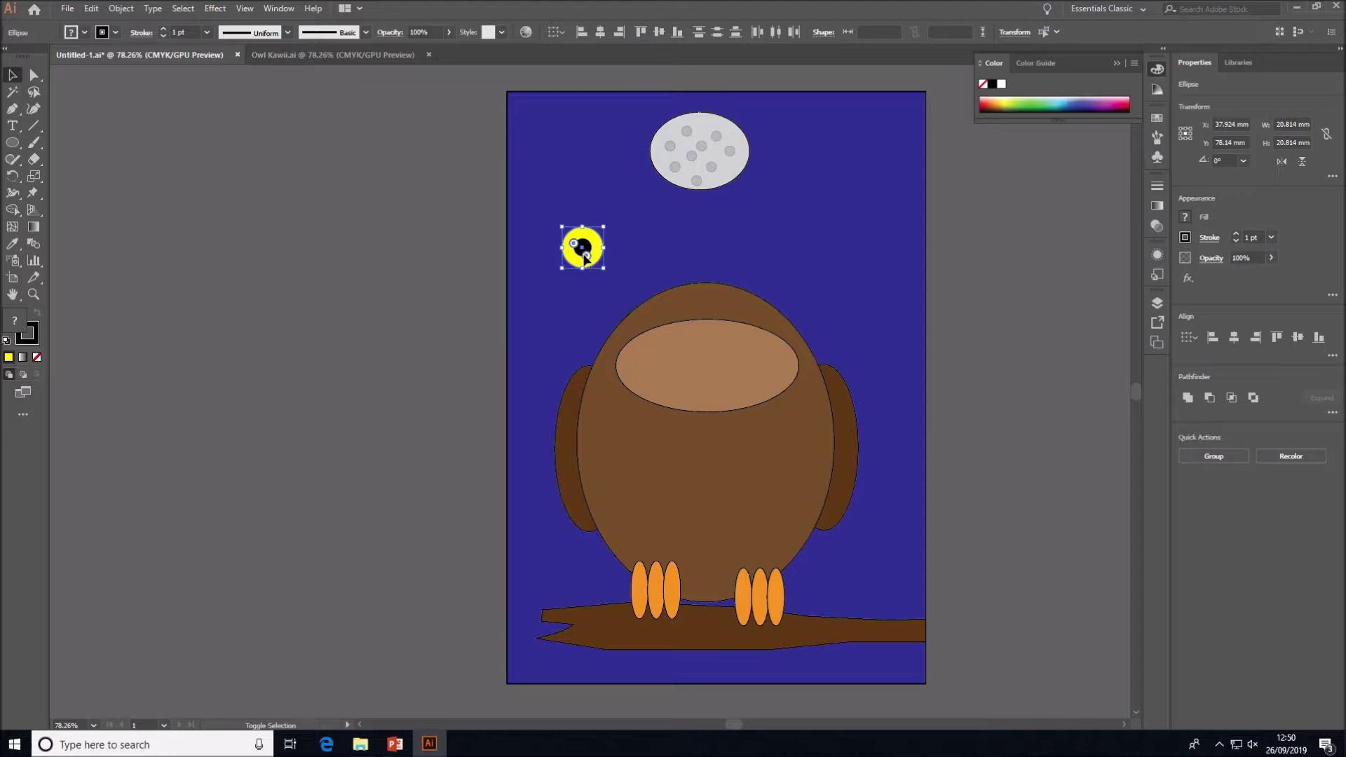
right_click(586, 258)
click(639, 341)
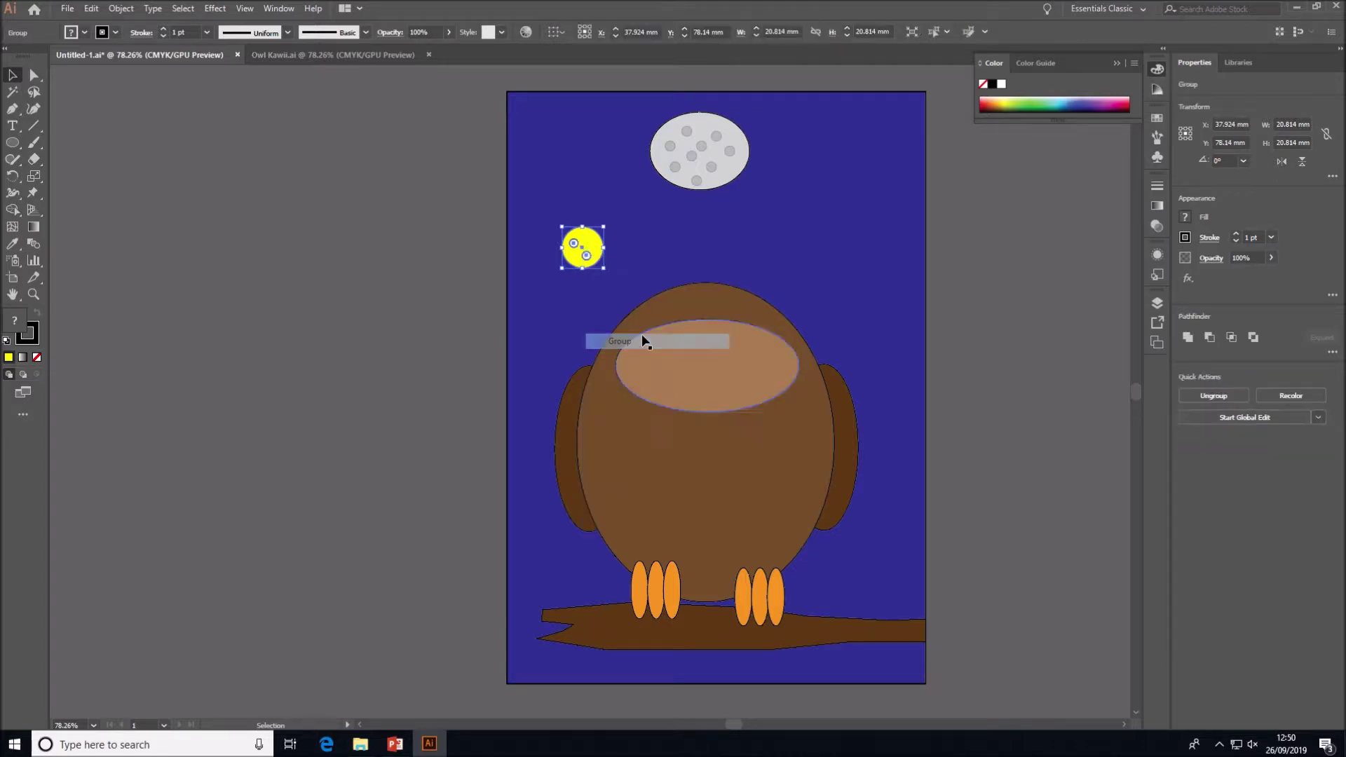
Move the eye group aside to bring the black pupil to the front, and move the group back around the pupil.
drag(581, 247, 527, 250)
click(581, 247)
right_click(583, 250)
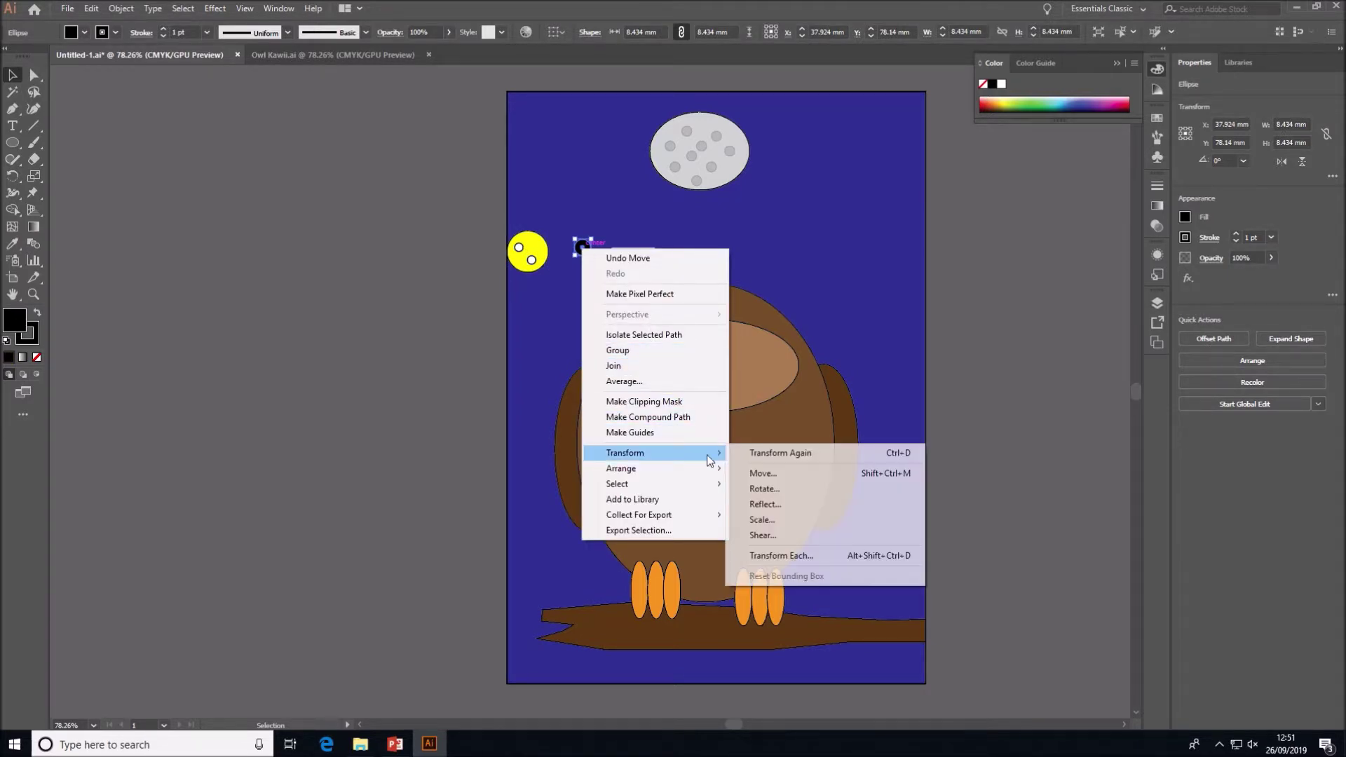
mouse_move(711, 471)
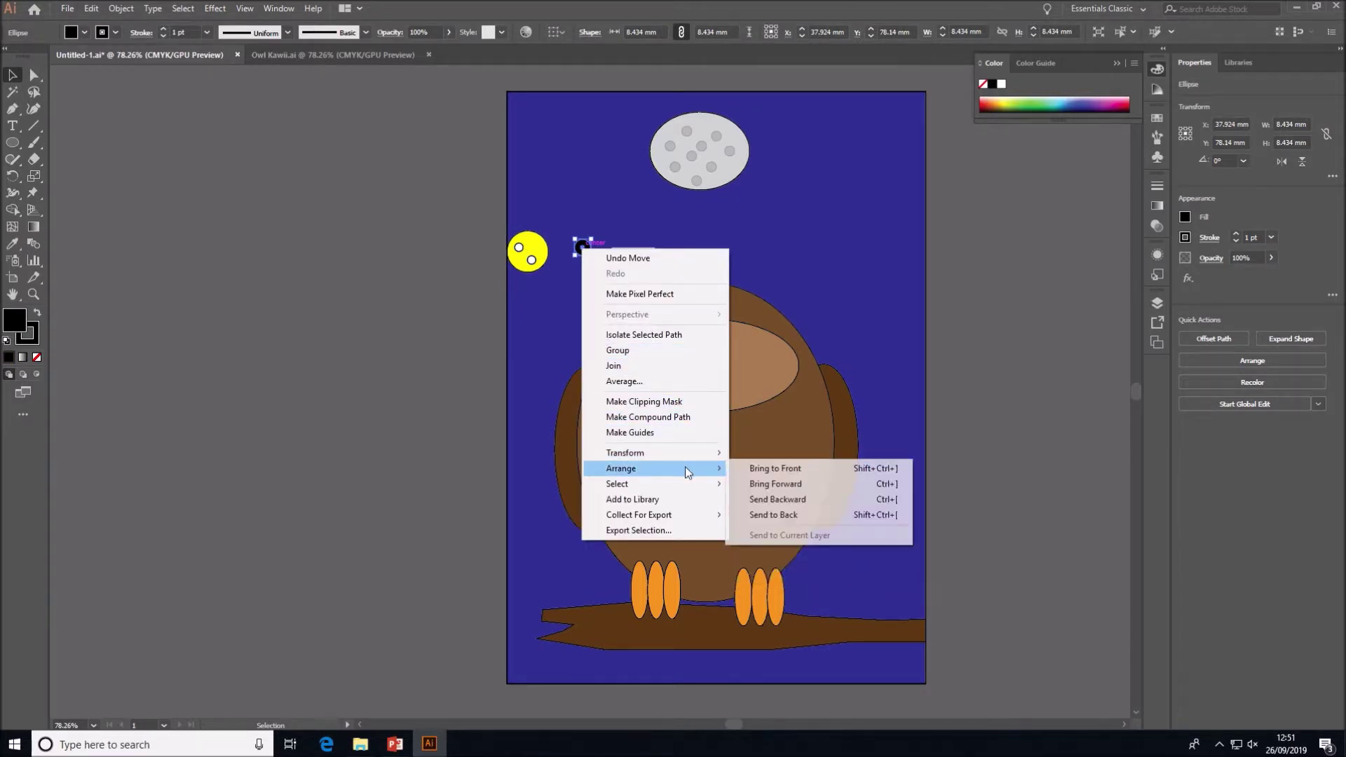
click(772, 470)
drag(530, 263, 582, 260)
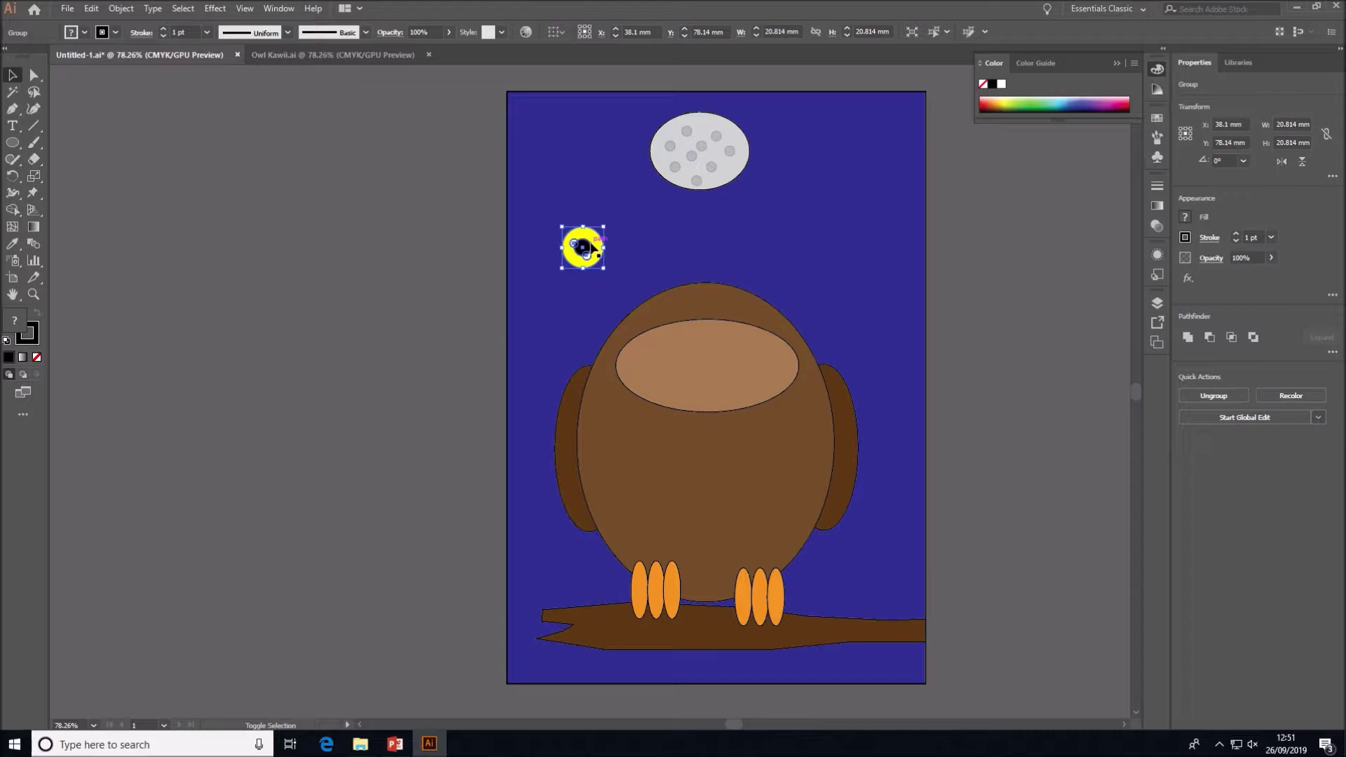
Group the black pupil with the yellow eye and its white highlights.
shift+click(586, 249)
right_click(596, 248)
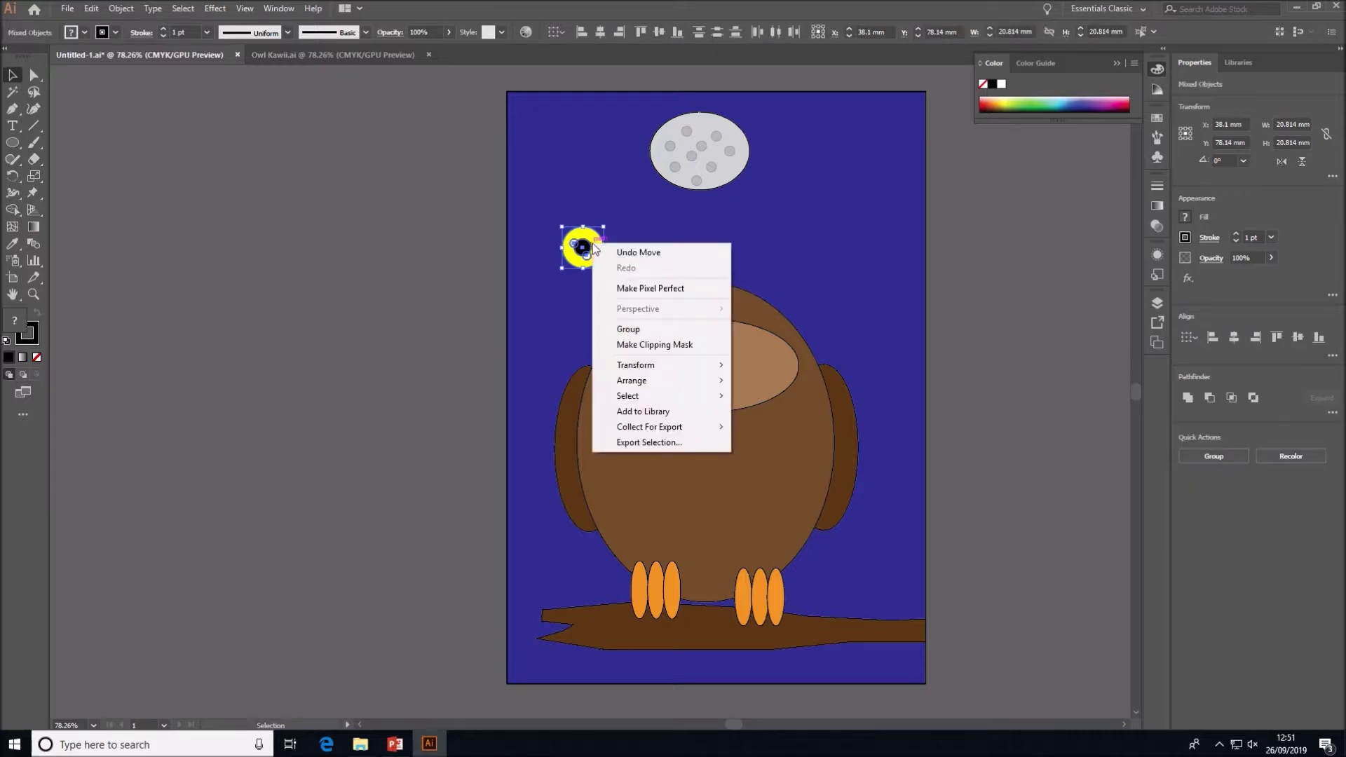
click(660, 325)
Place the eye on the left half of the face at about 19 by 17 mm and duplicate it to the right half.
drag(592, 256, 688, 360)
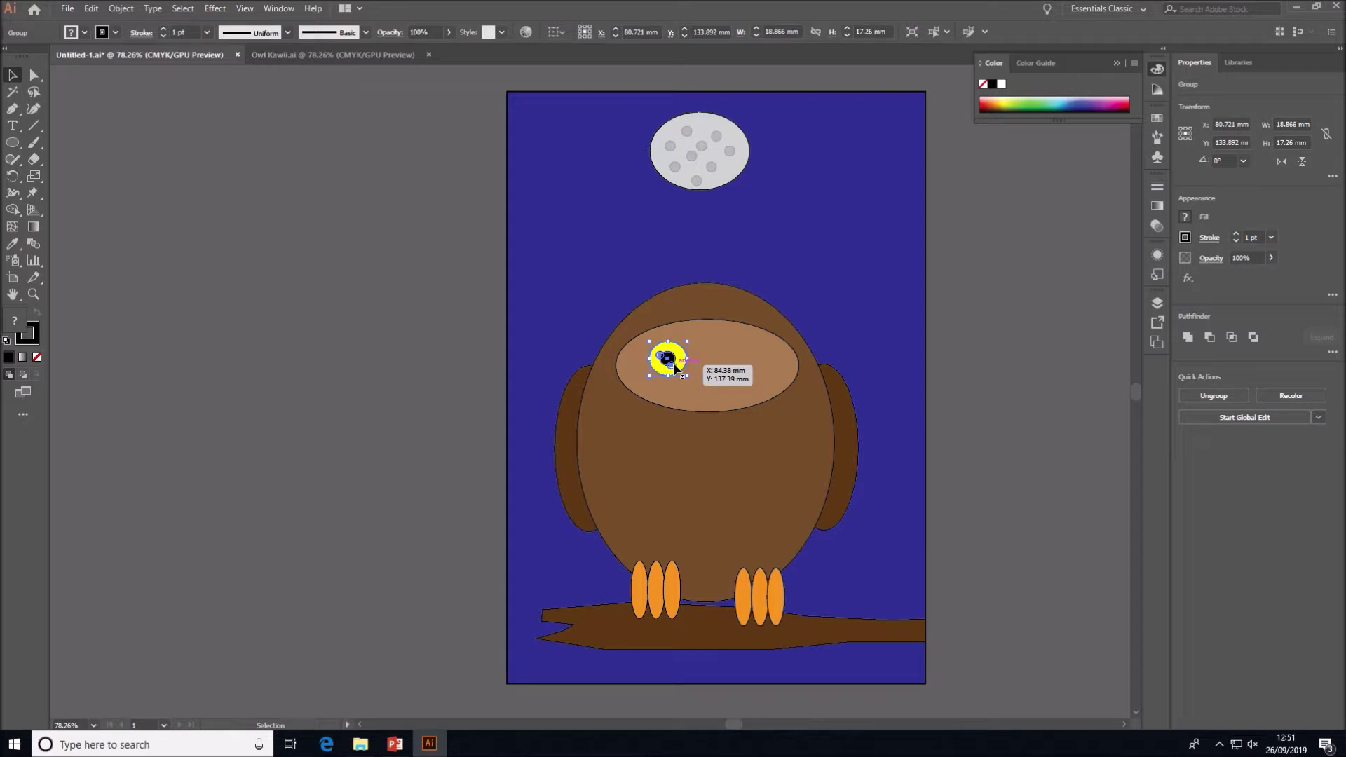
drag(674, 366, 749, 370)
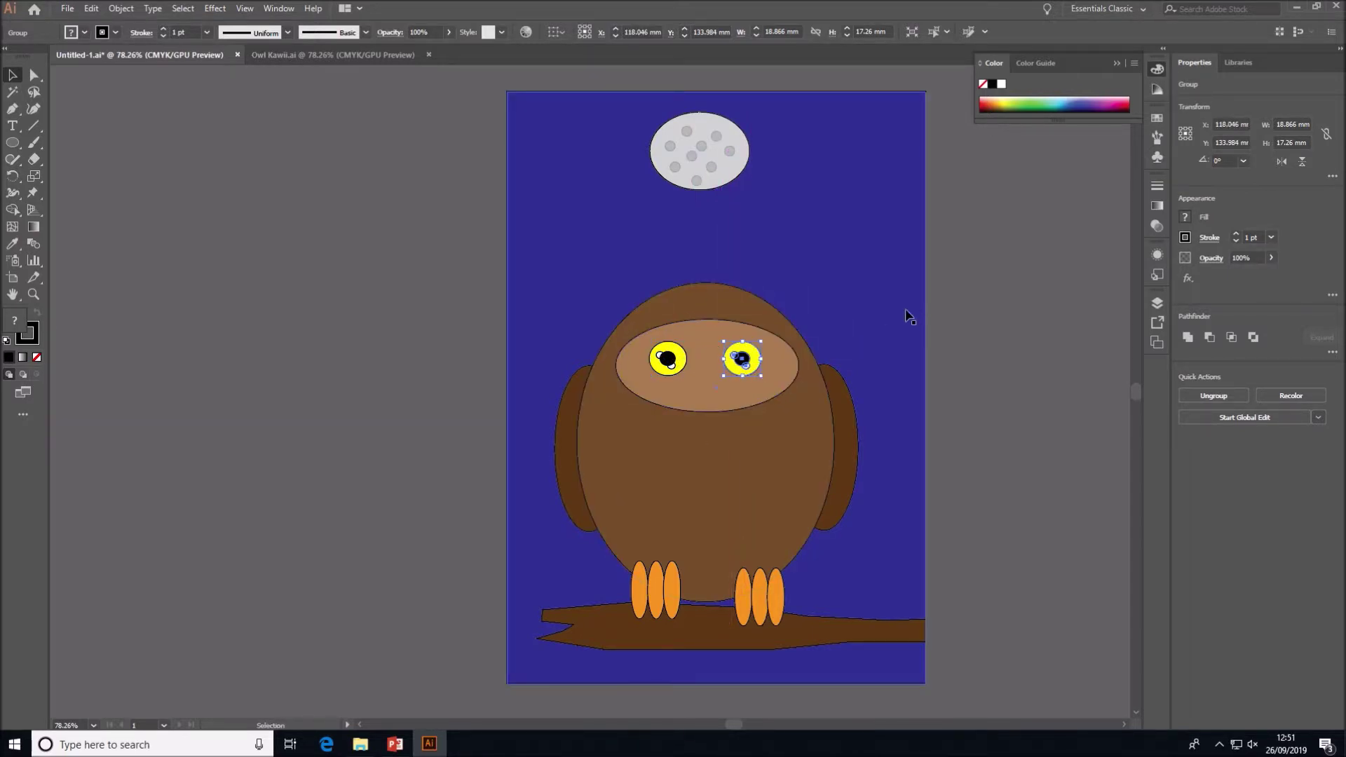
Draw a white triangle about 75 mm wide beside the artboard and rotate it to point downward.
drag(23, 141, 75, 175)
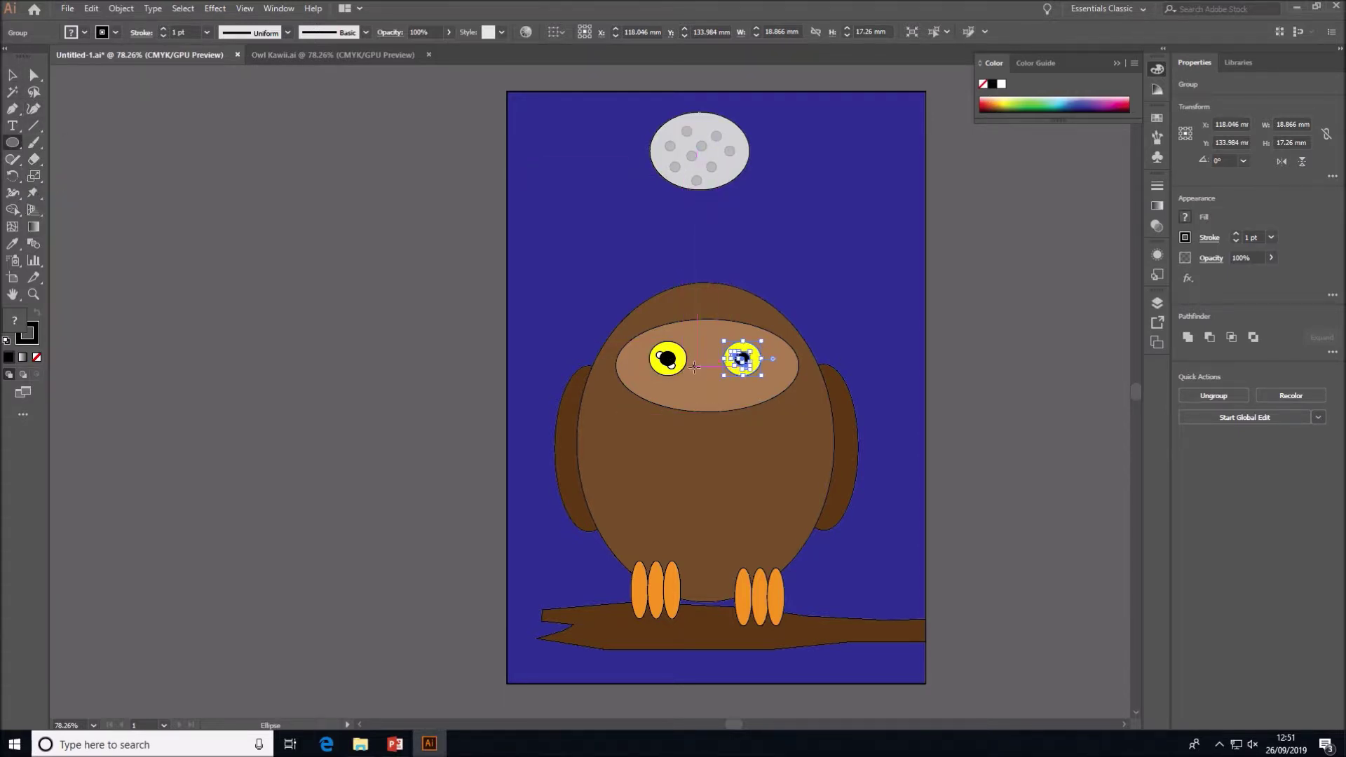
drag(14, 145, 57, 208)
drag(294, 249, 293, 335)
key(Down)
click(12, 81)
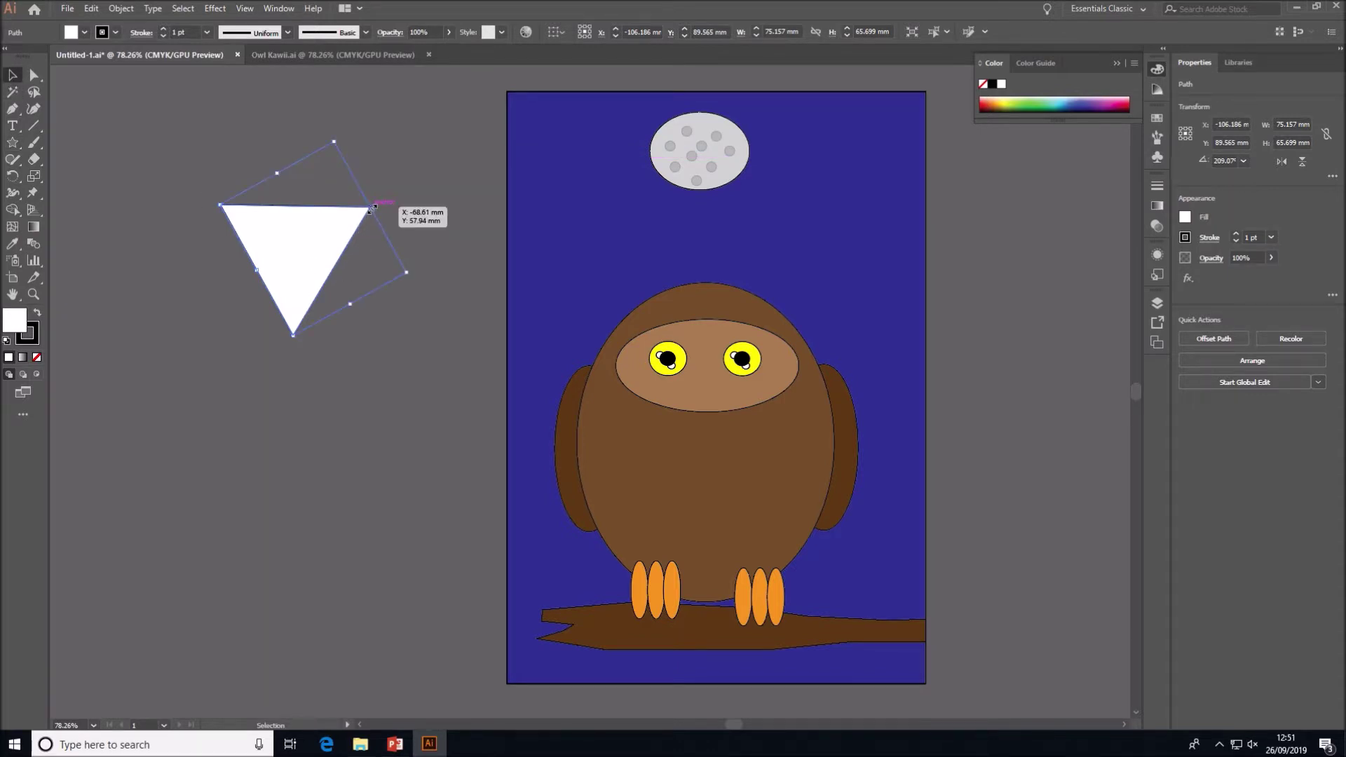
mouse_move(375, 204)
mouse_down()
mouse_move(365, 206)
mouse_move(391, 204)
mouse_up()
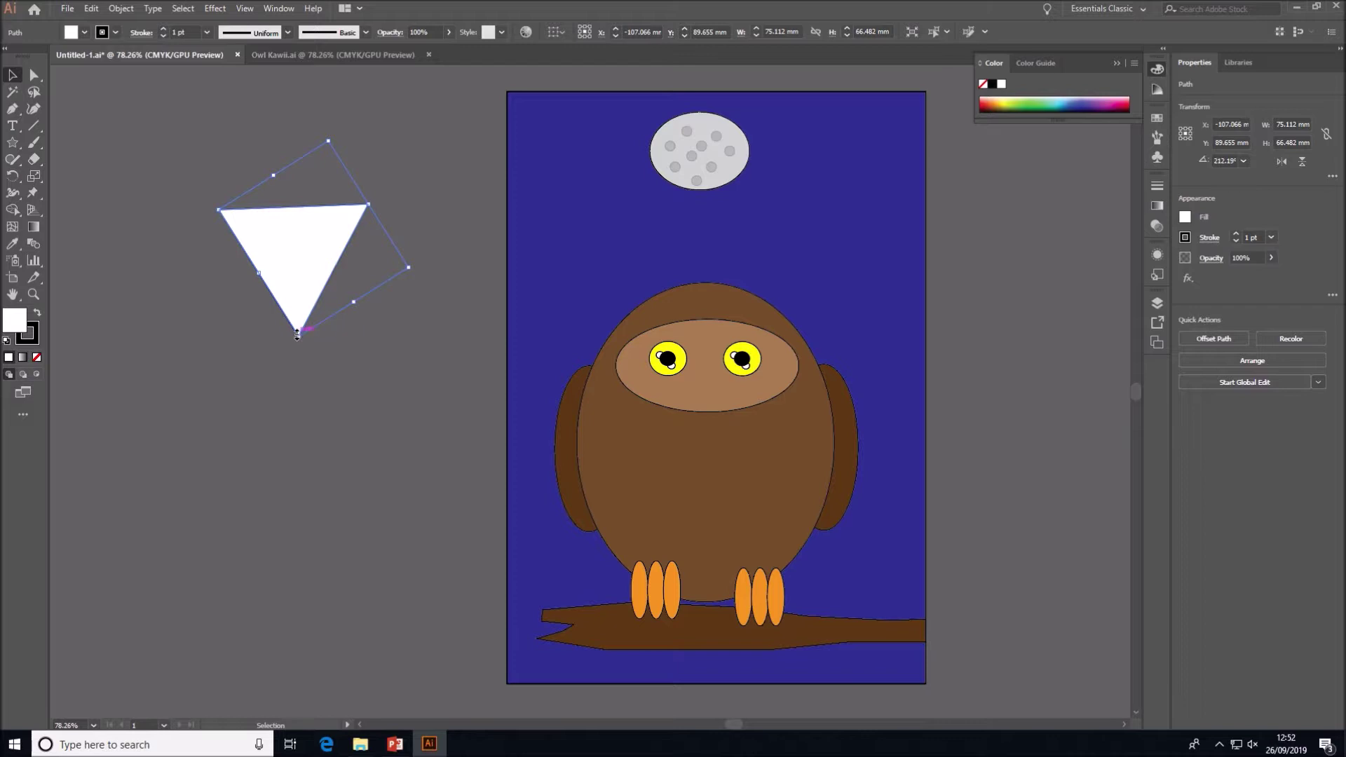
Round all the triangle's corners and move it onto the owl below the eyes.
click(32, 76)
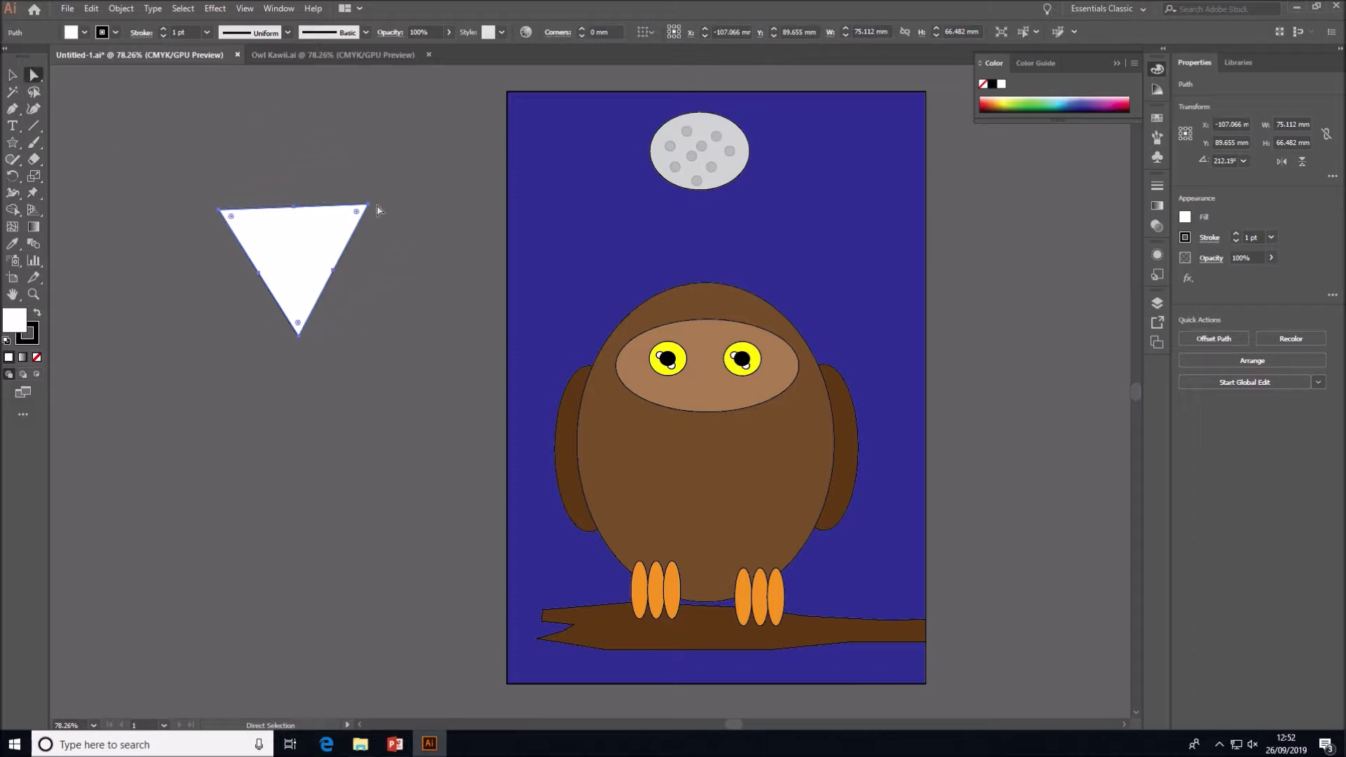
drag(356, 211, 735, 433)
click(12, 76)
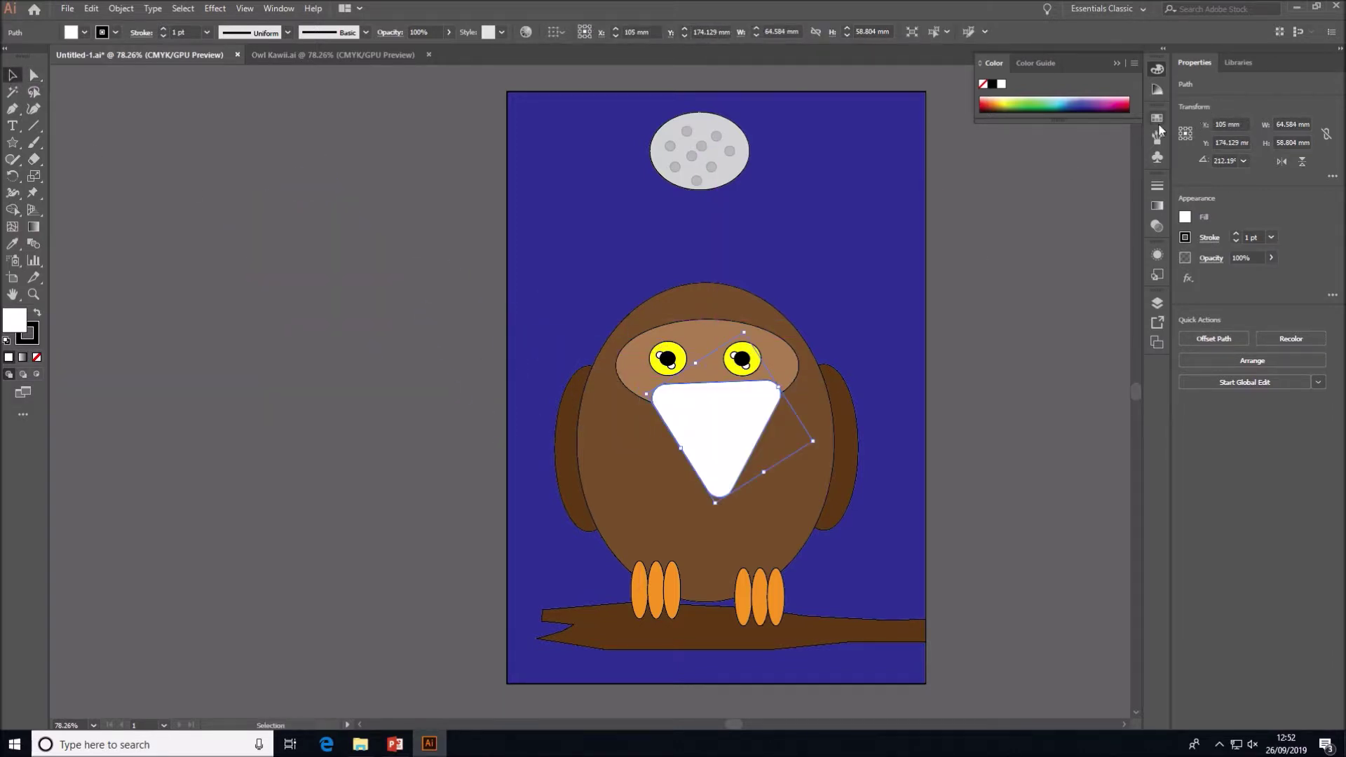
Fill the beak triangle with the same orange as the owl's claws.
click(1185, 217)
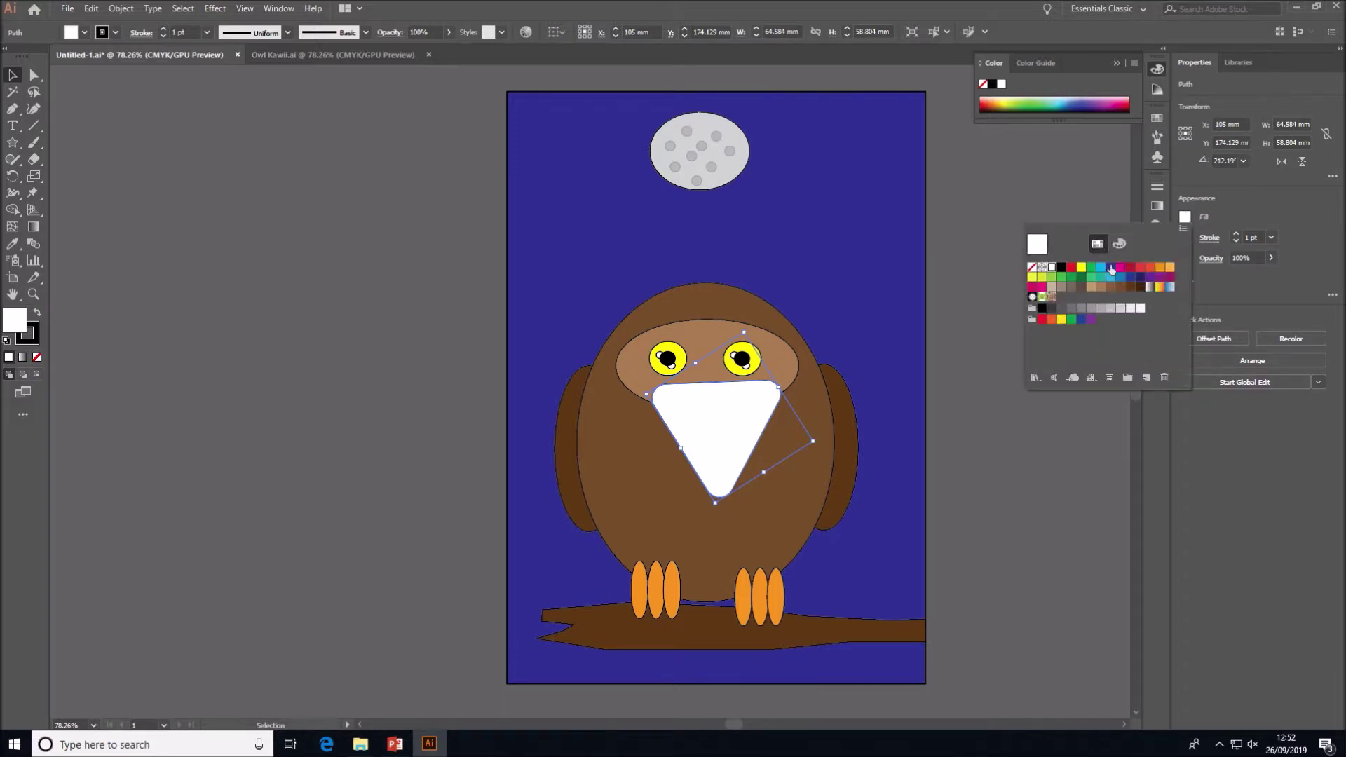
click(1160, 269)
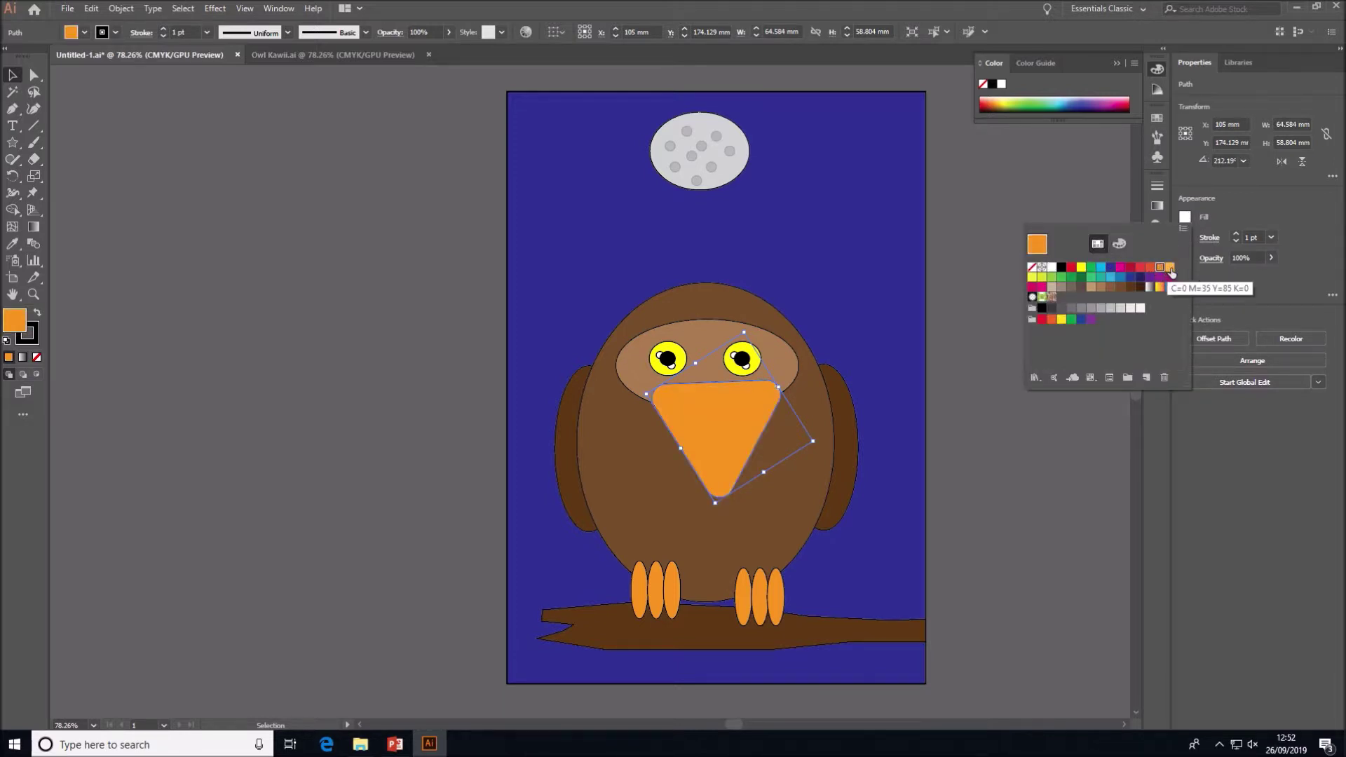
click(1170, 268)
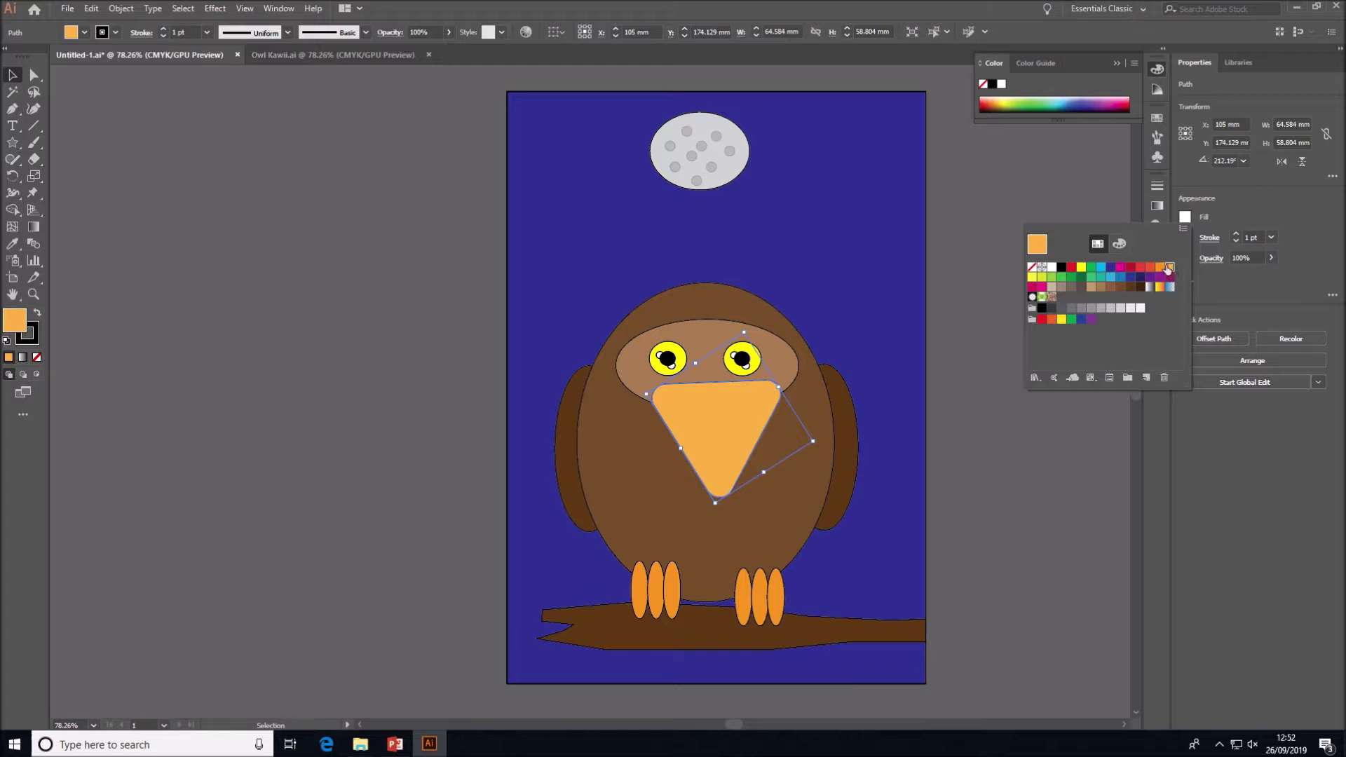
click(1160, 269)
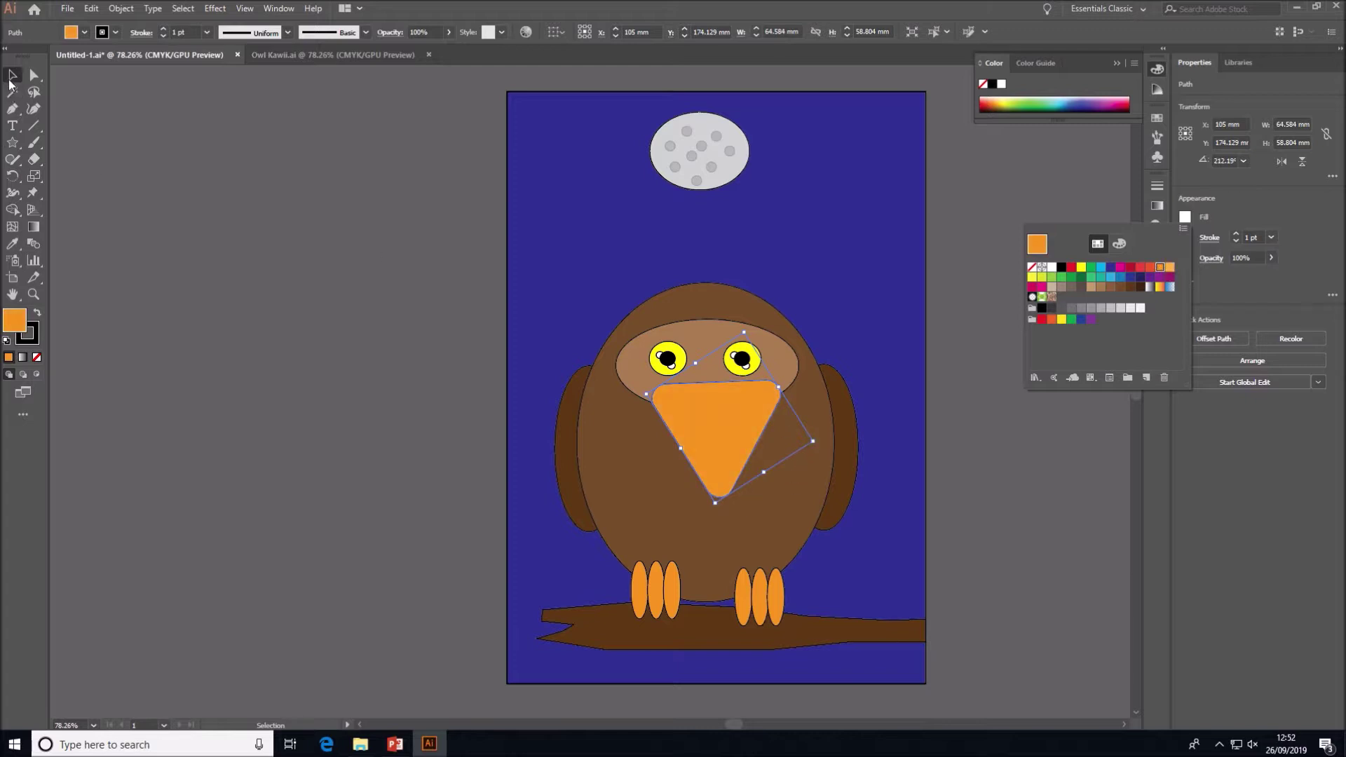
Scale the beak down to fit the face and centre it just below and between the eyes.
click(747, 333)
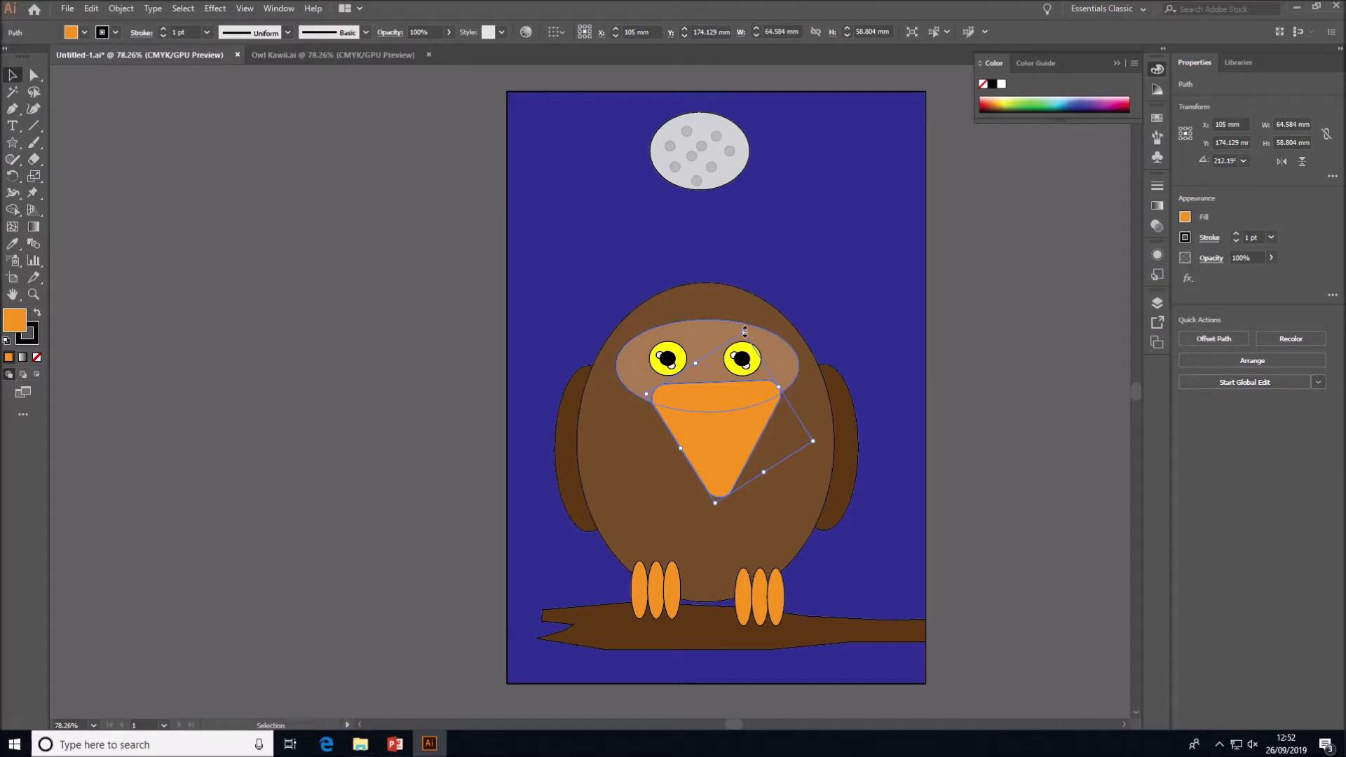
drag(744, 332, 722, 388)
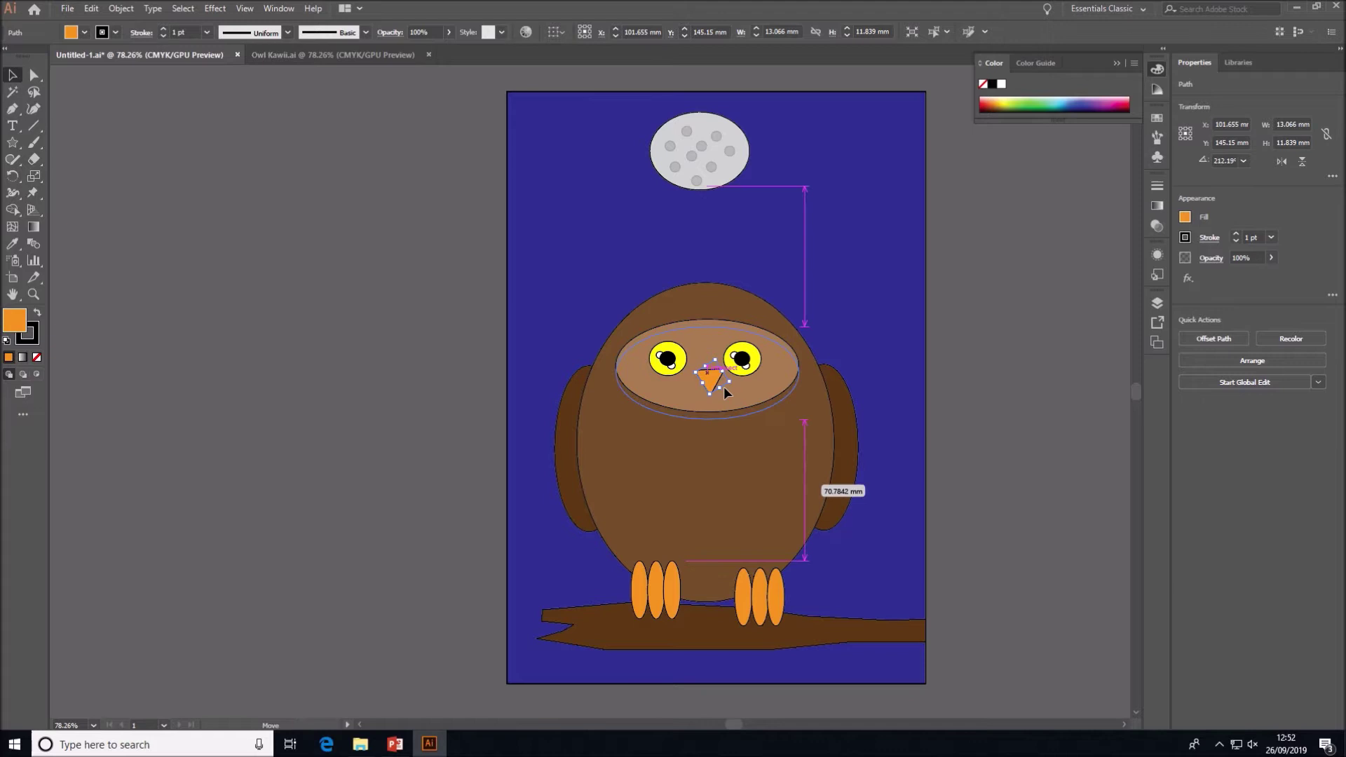
click(722, 384)
click(720, 384)
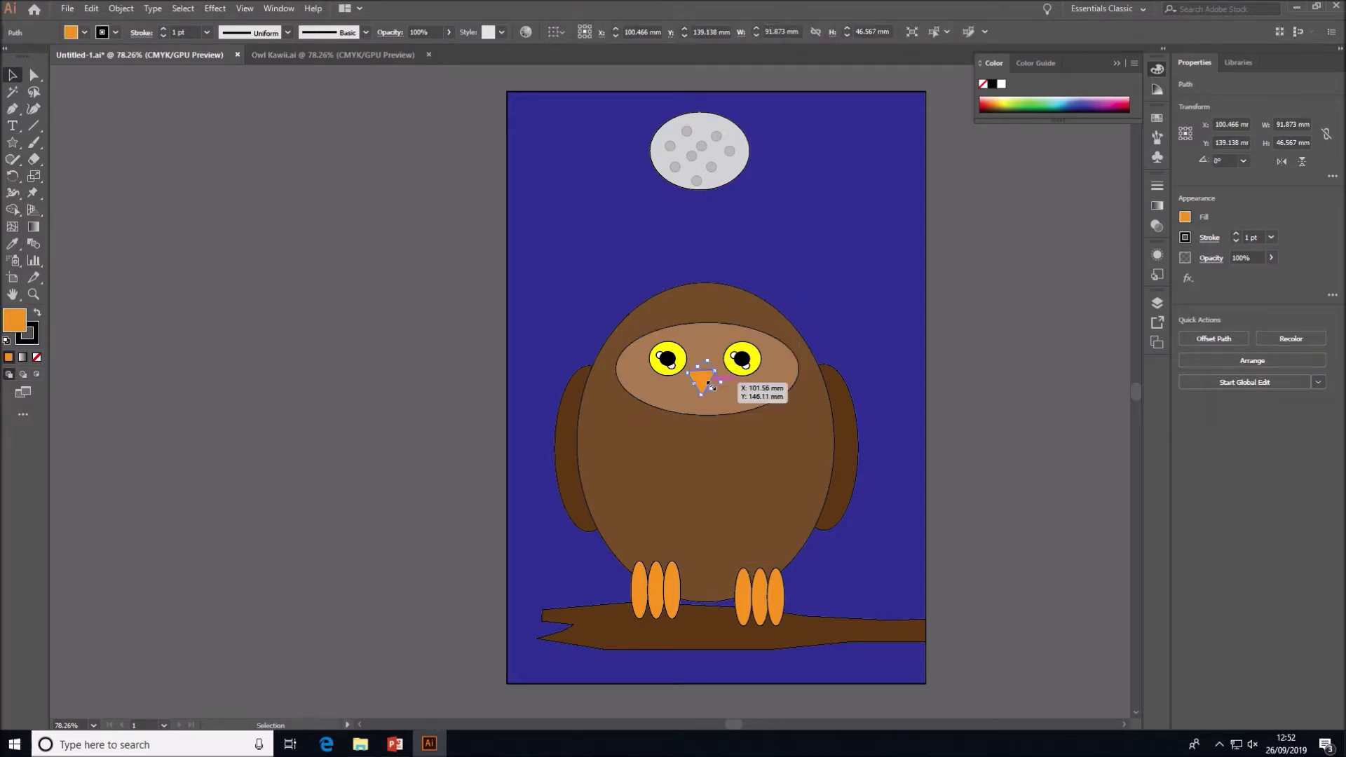
mouse_move(722, 384)
mouse_down()
mouse_move(736, 391)
mouse_move(712, 390)
mouse_up()
click(946, 229)
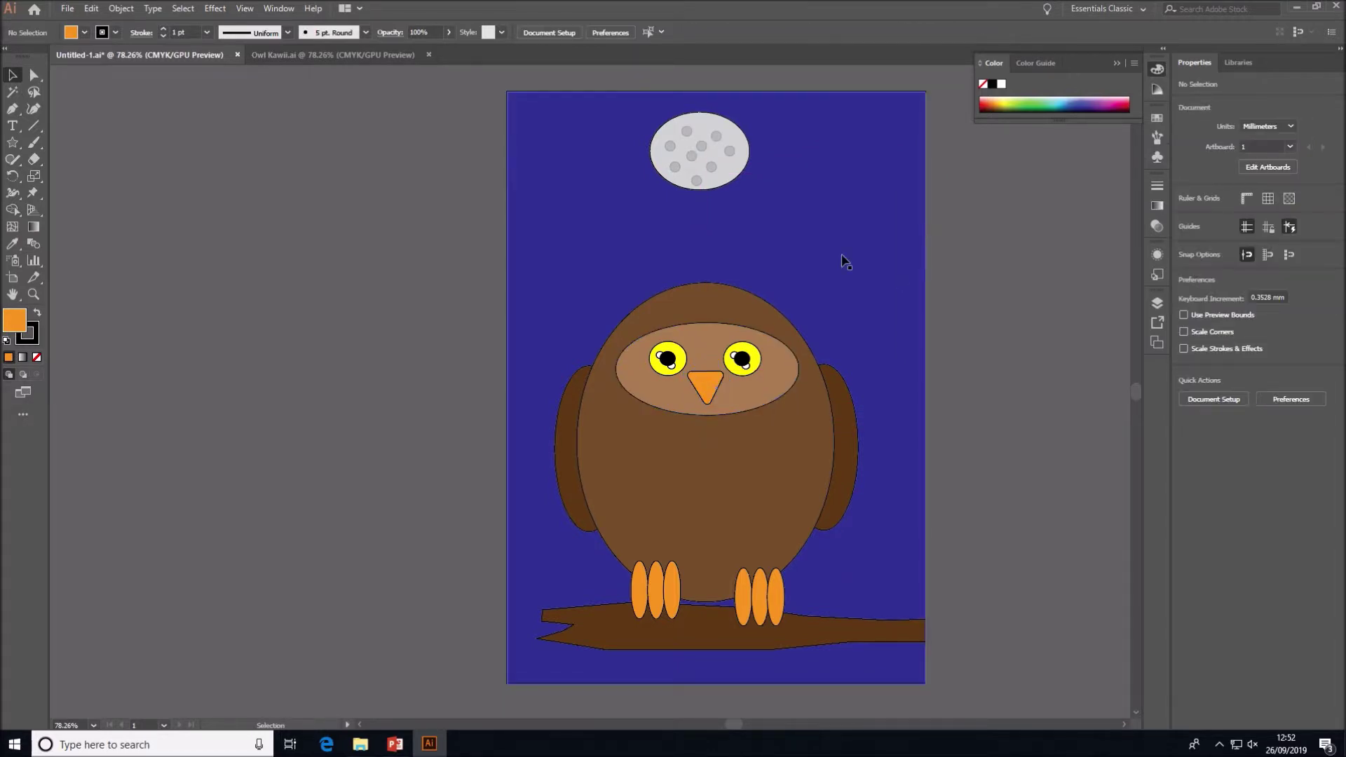
Draw a narrow vertical ellipse about 0.5 by 5 mm beside the beak and fill it black.
drag(13, 142, 77, 174)
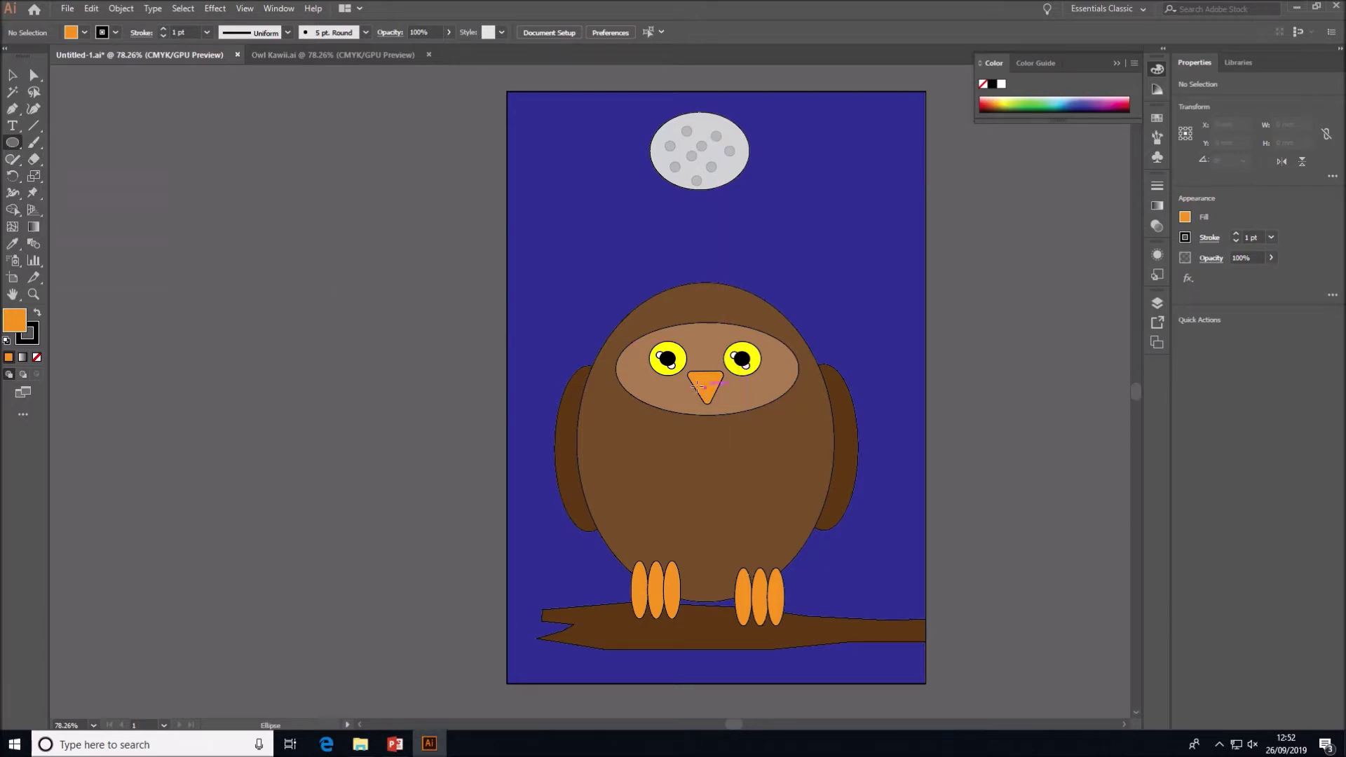
drag(680, 382, 684, 393)
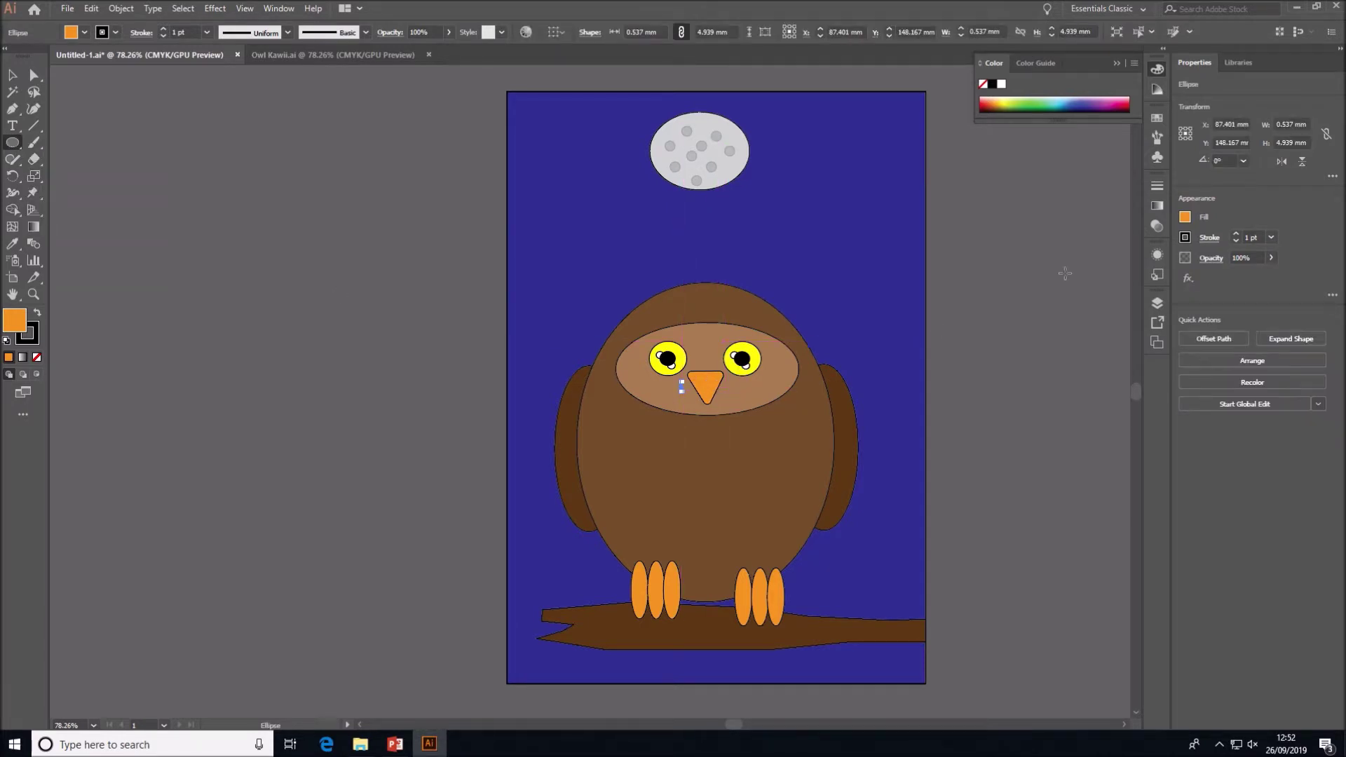
click(1185, 217)
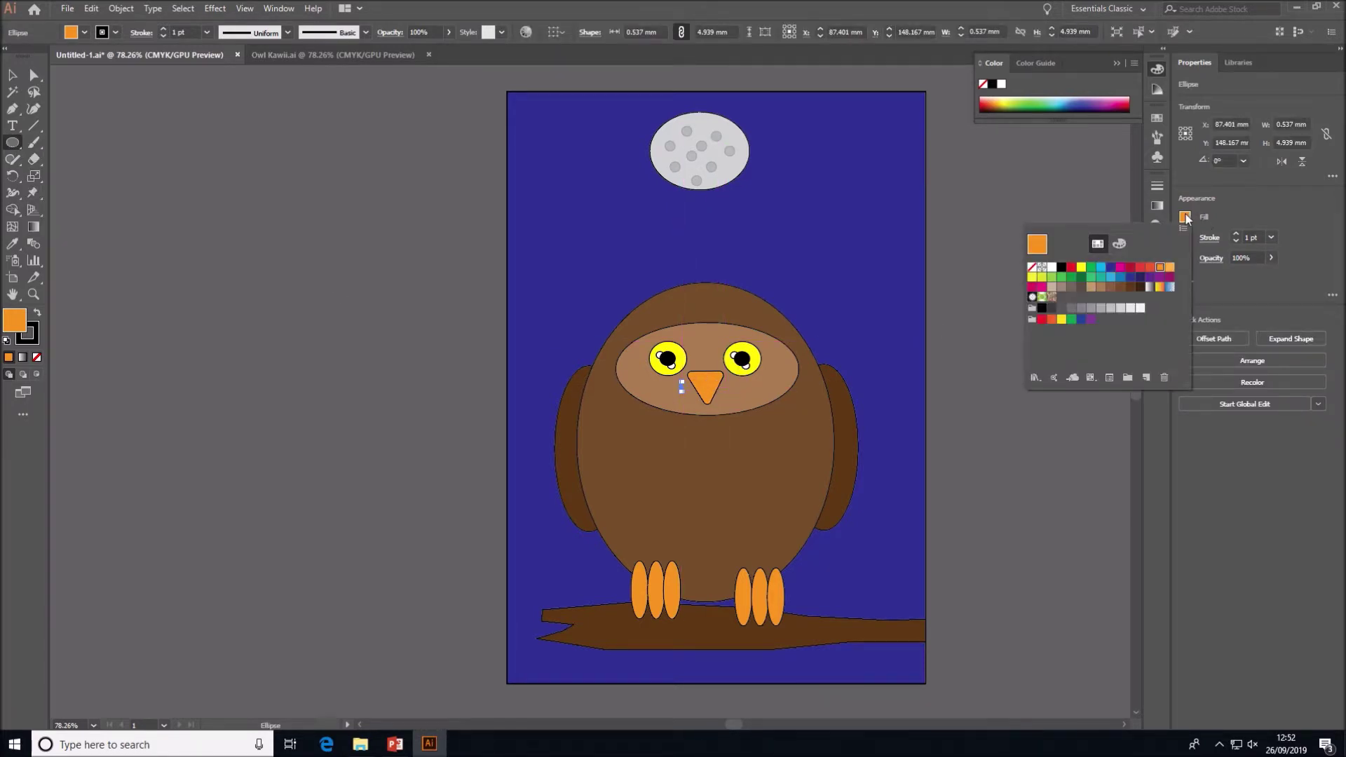
click(1060, 268)
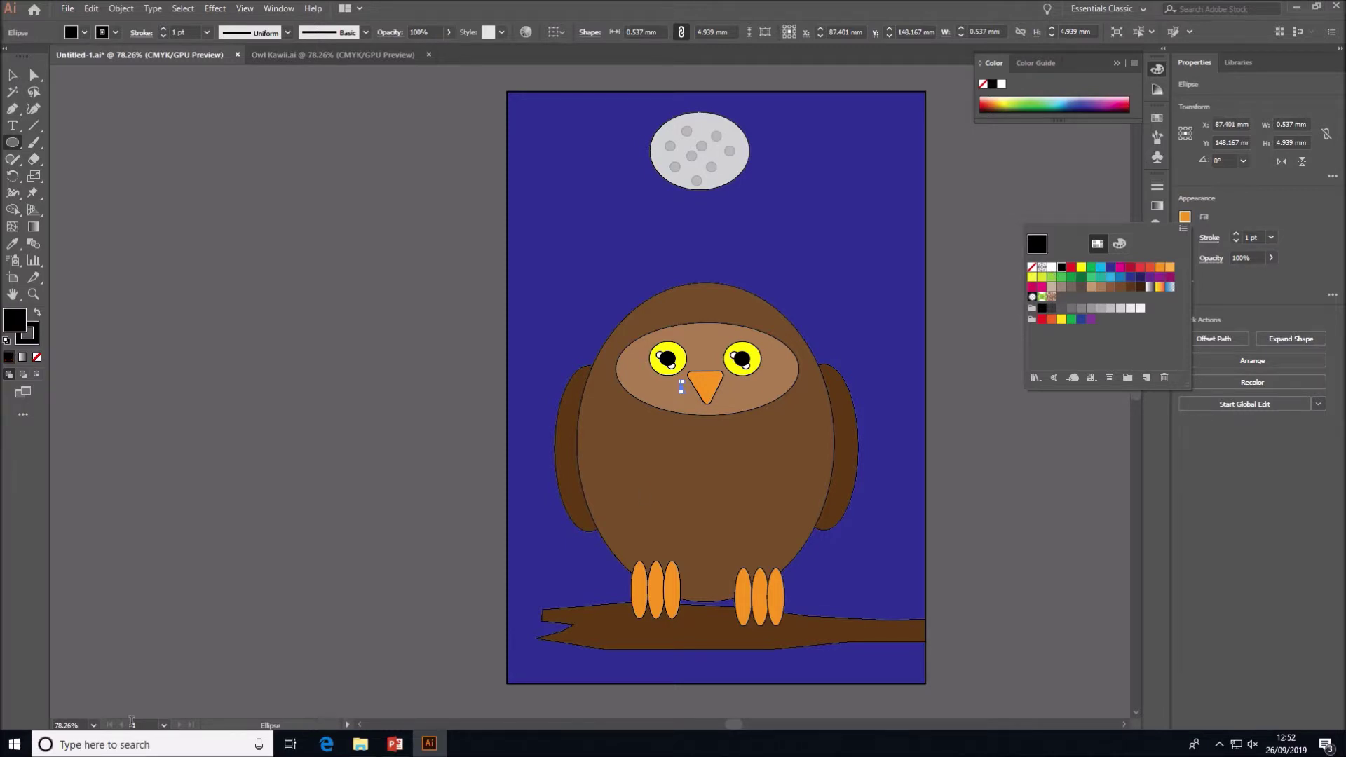
key(Escape)
Place the black nostril on the left side of the beak and duplicate it to the right side.
click(94, 725)
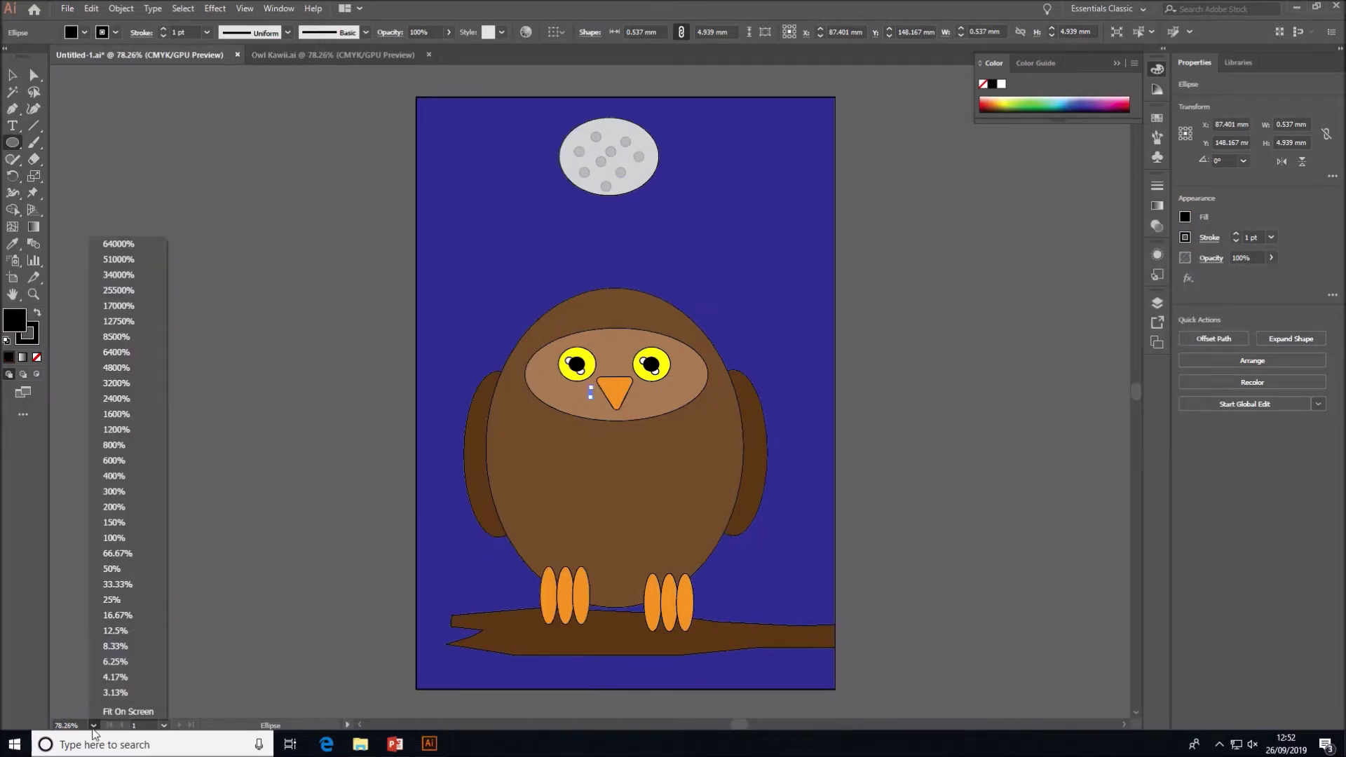
click(114, 507)
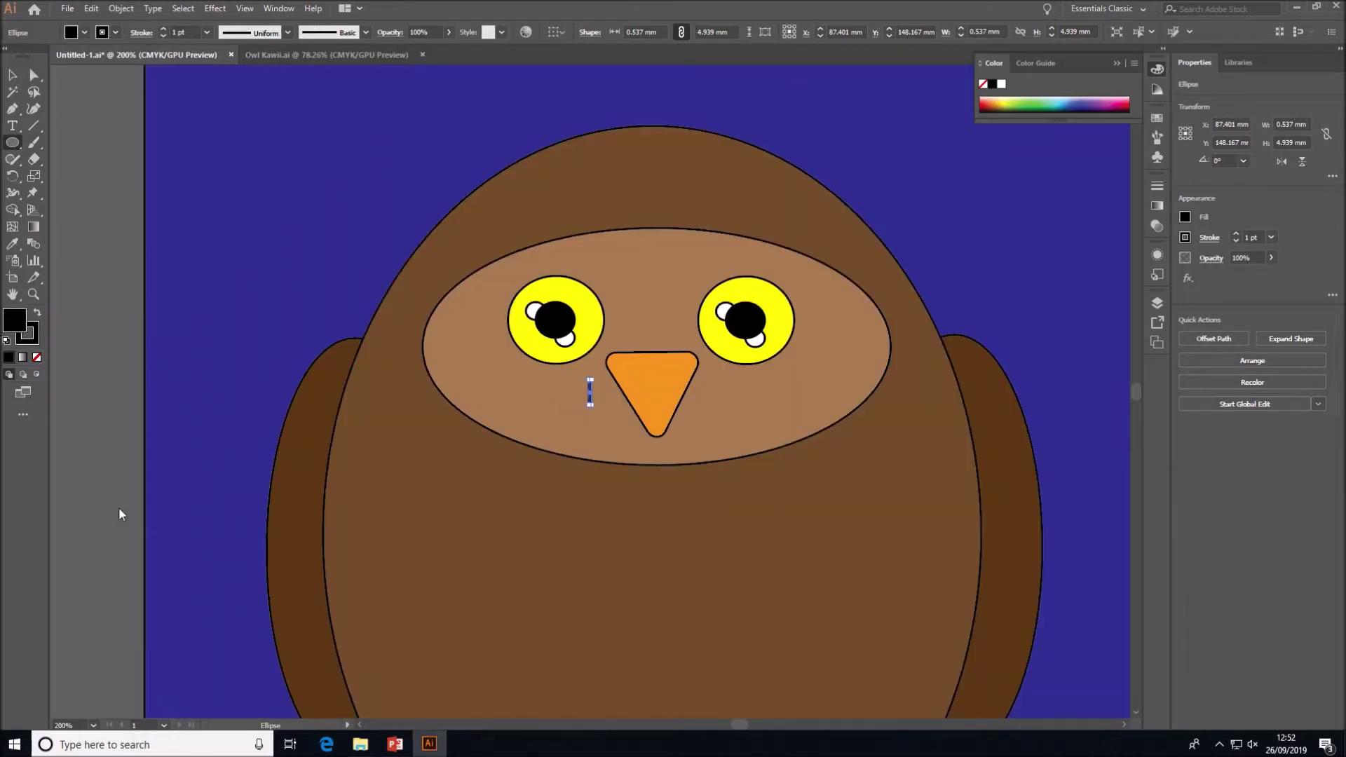
click(12, 74)
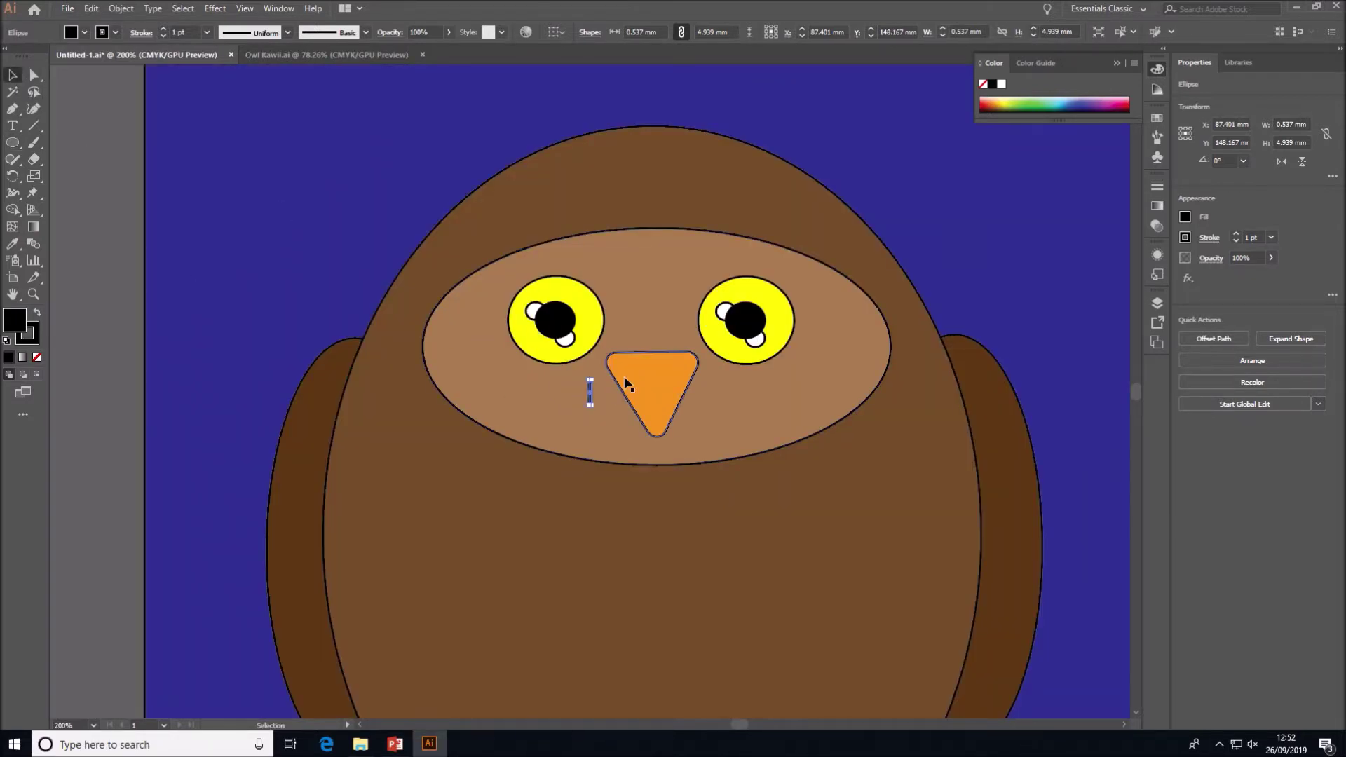
drag(589, 389, 680, 377)
click(715, 471)
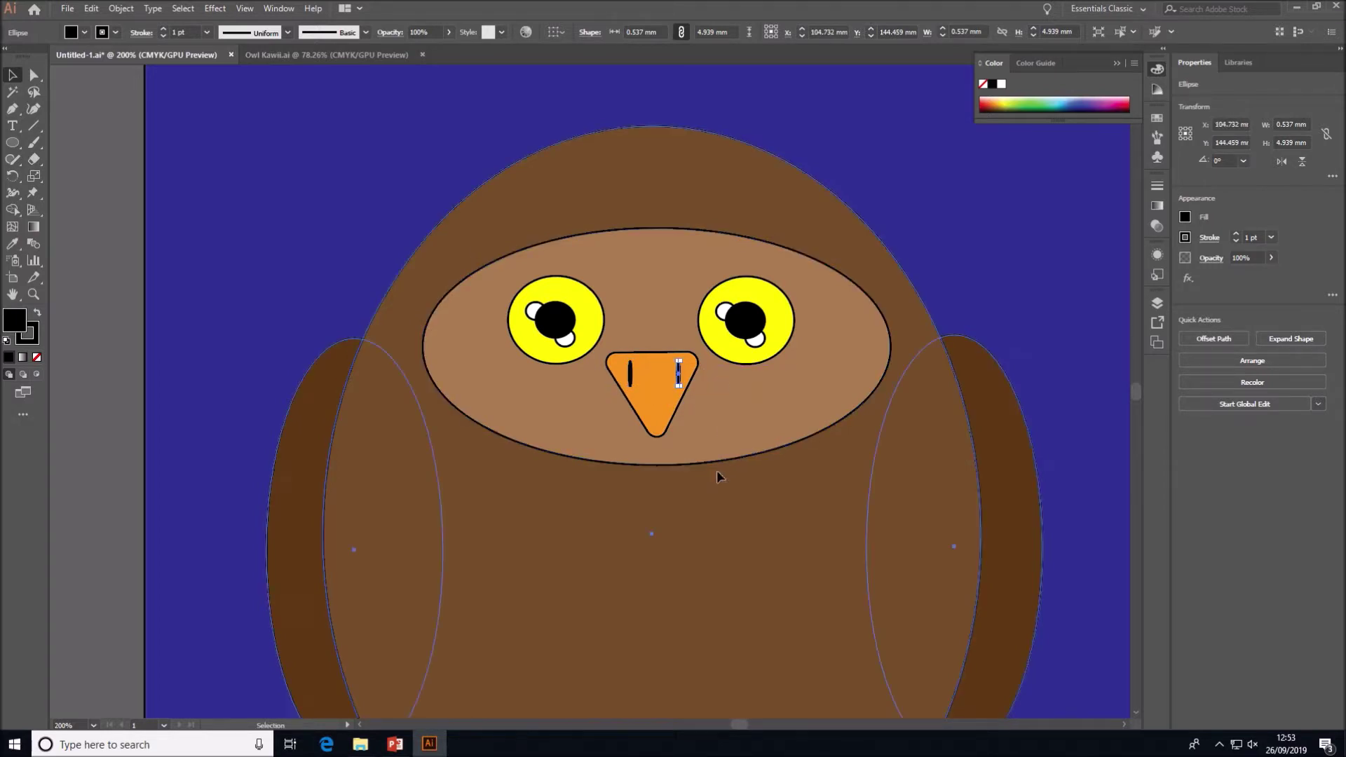
click(93, 727)
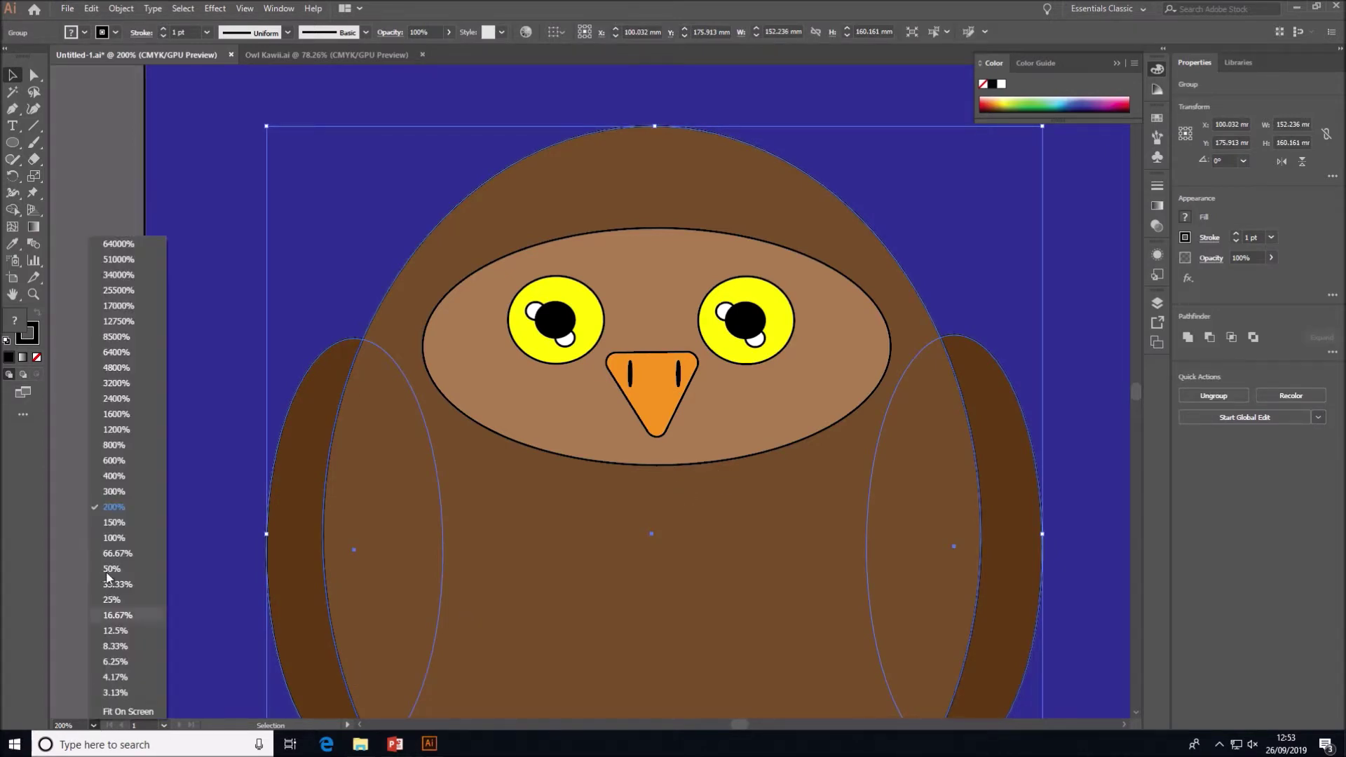
click(119, 537)
click(985, 368)
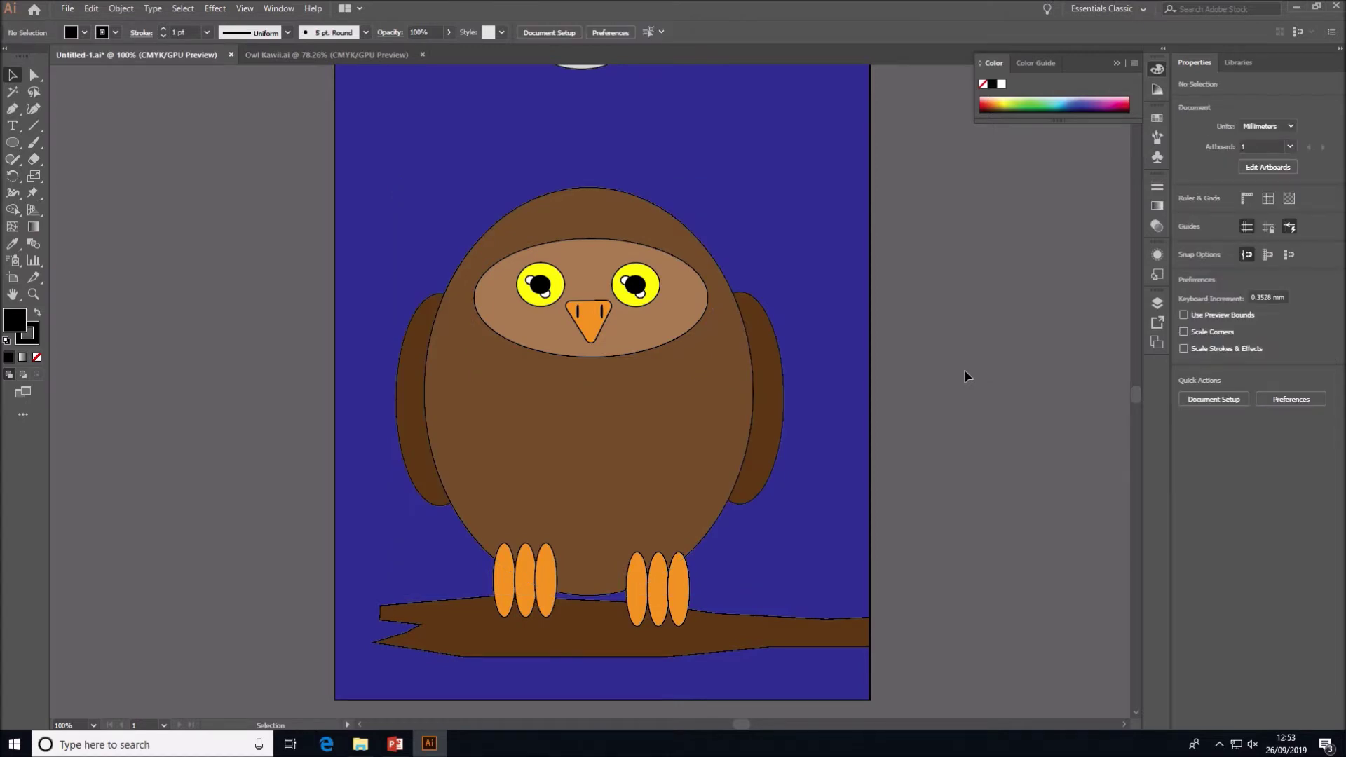
scroll(911, 379, up, 1)
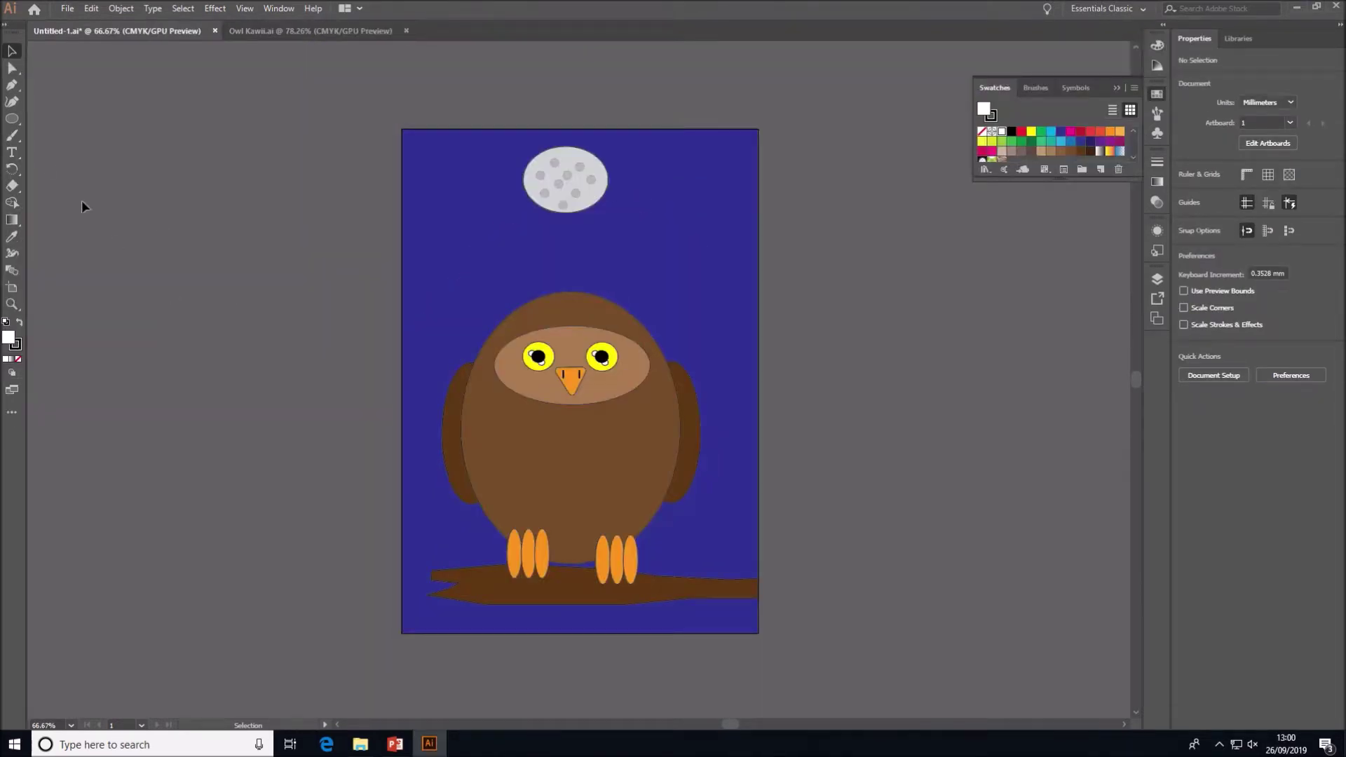
Draw an ellipse about 89 by 76 mm beside the artboard and fill it with orange C=0 M=50 Y=100 K=0.
drag(10, 124, 45, 138)
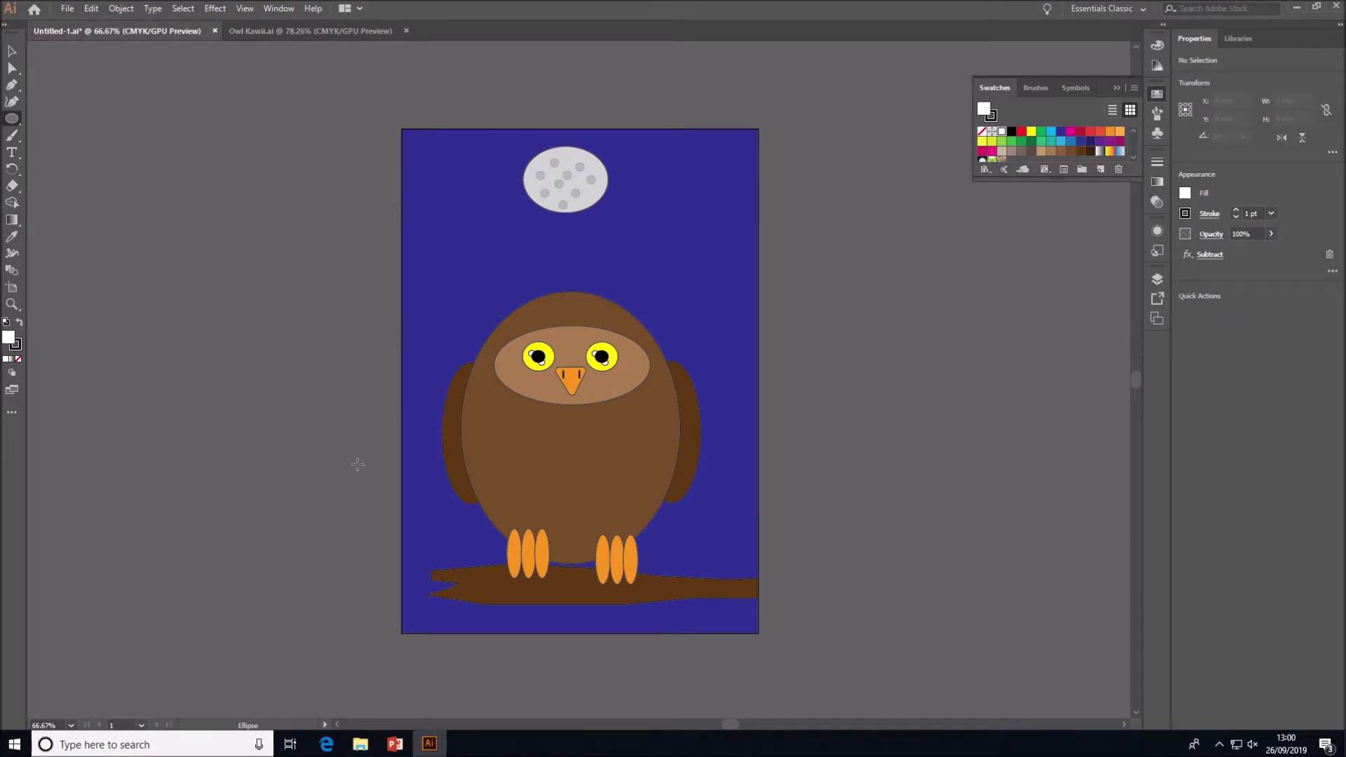
drag(218, 400, 369, 529)
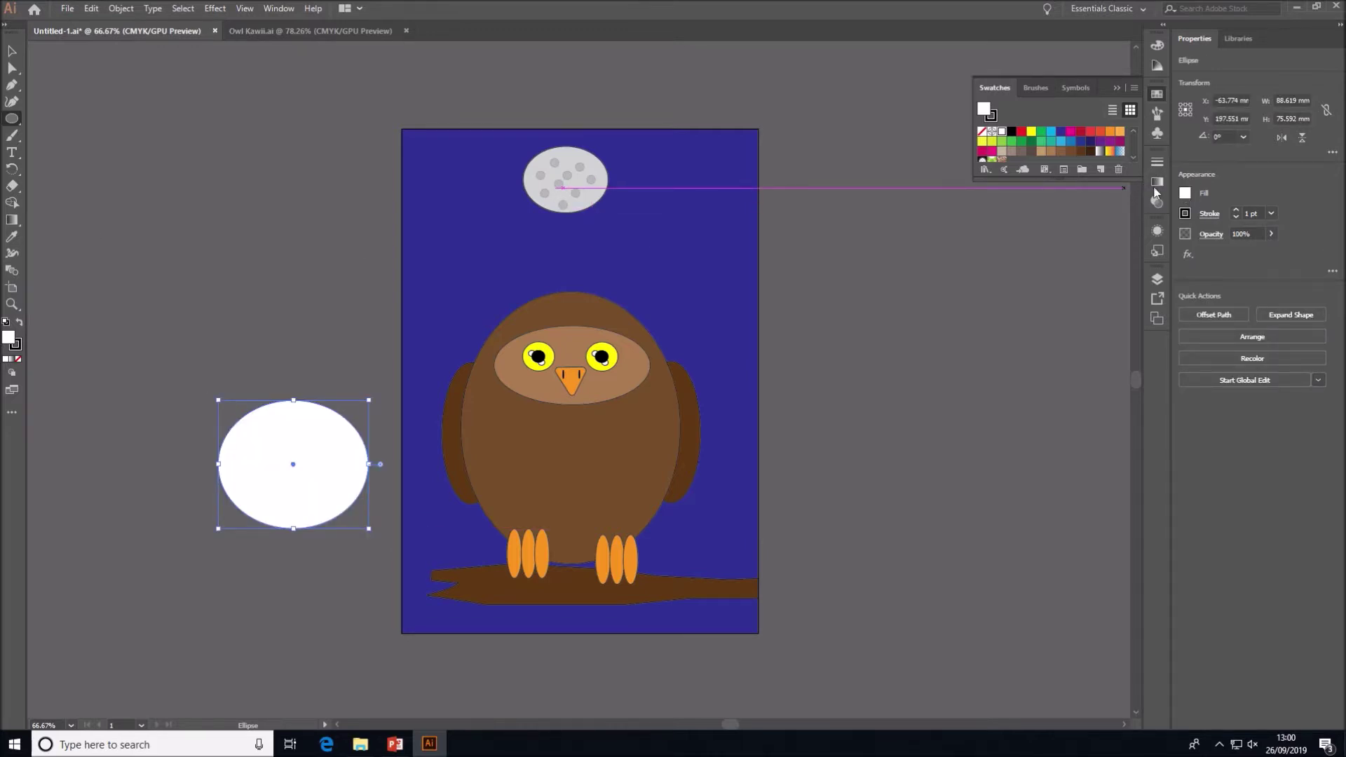
click(1110, 133)
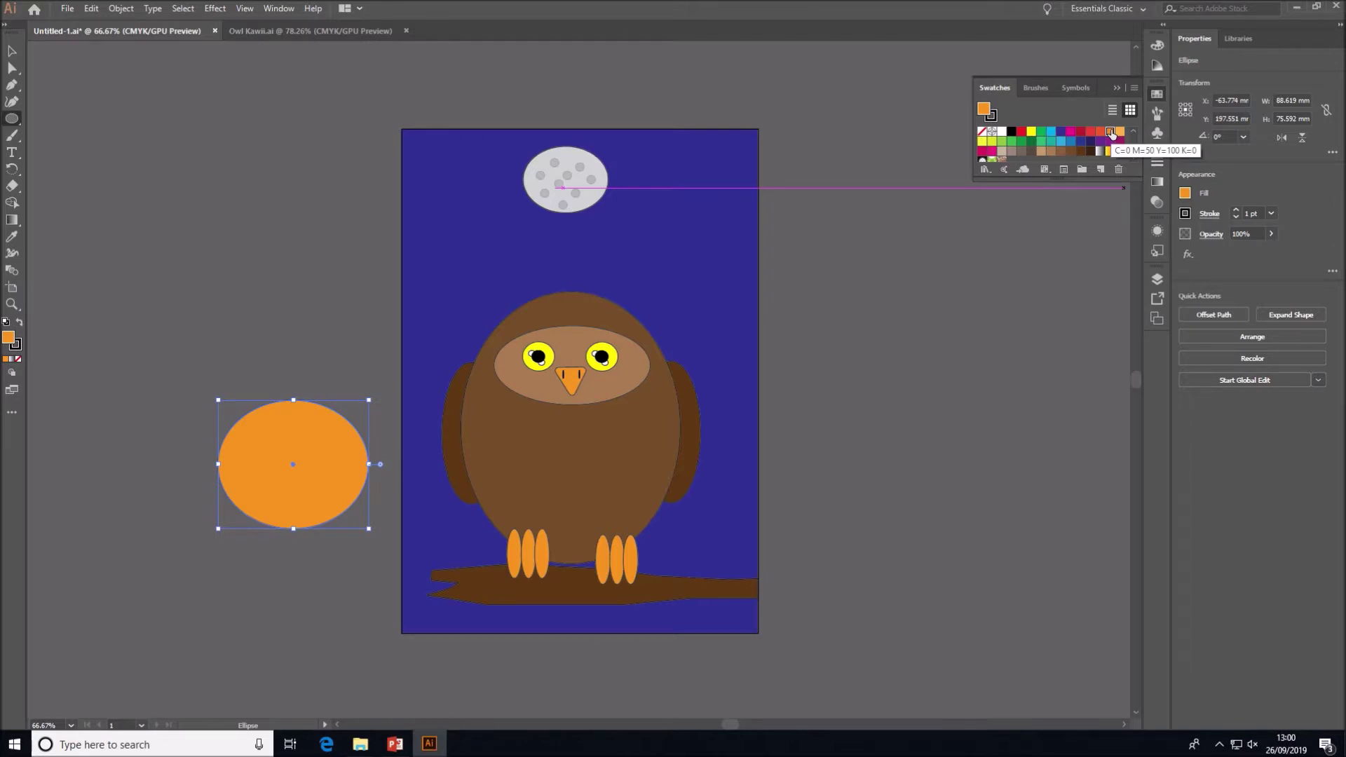
Erase a rounded notch from the upper edge of the orange ellipse.
click(12, 186)
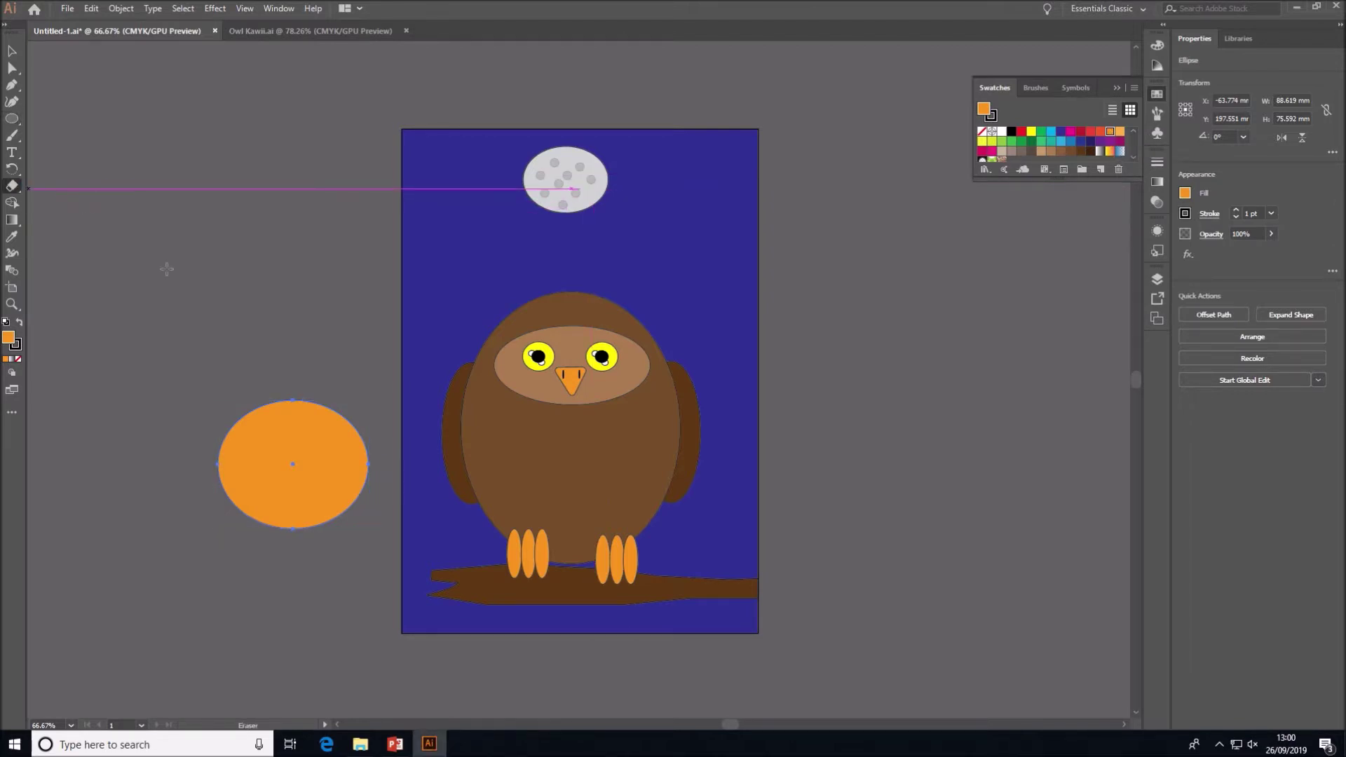
click(293, 423)
click(279, 426)
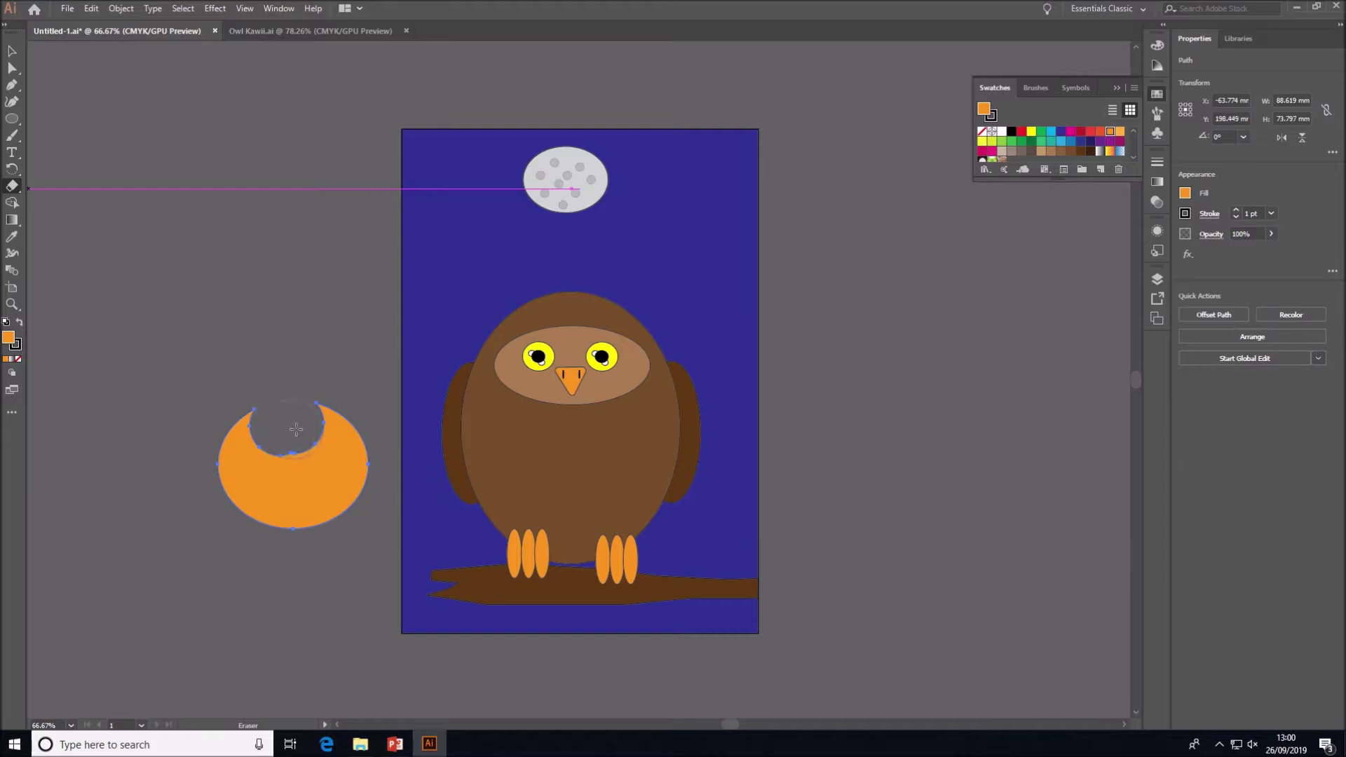
drag(302, 429, 293, 431)
Move the notched orange shape onto the owl's belly and resize it to about 85 by 55 mm.
click(12, 52)
drag(370, 408, 569, 496)
mouse_move(607, 449)
mouse_down()
mouse_move(665, 425)
mouse_move(658, 415)
mouse_move(606, 472)
mouse_up()
click(25, 91)
Draw an ellipse about 57 by 60 mm beside the artboard and fill it white.
drag(12, 119, 47, 131)
drag(151, 208, 248, 310)
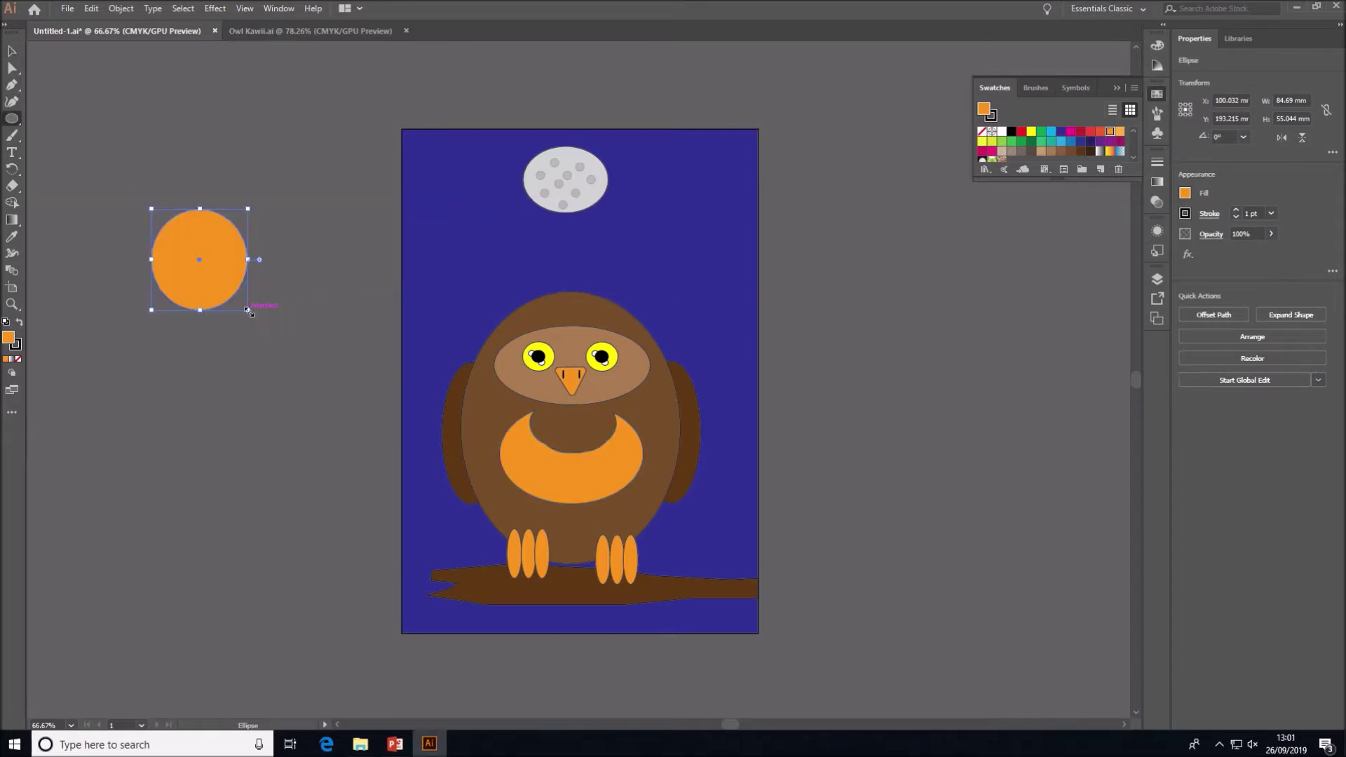
click(1185, 195)
click(1051, 242)
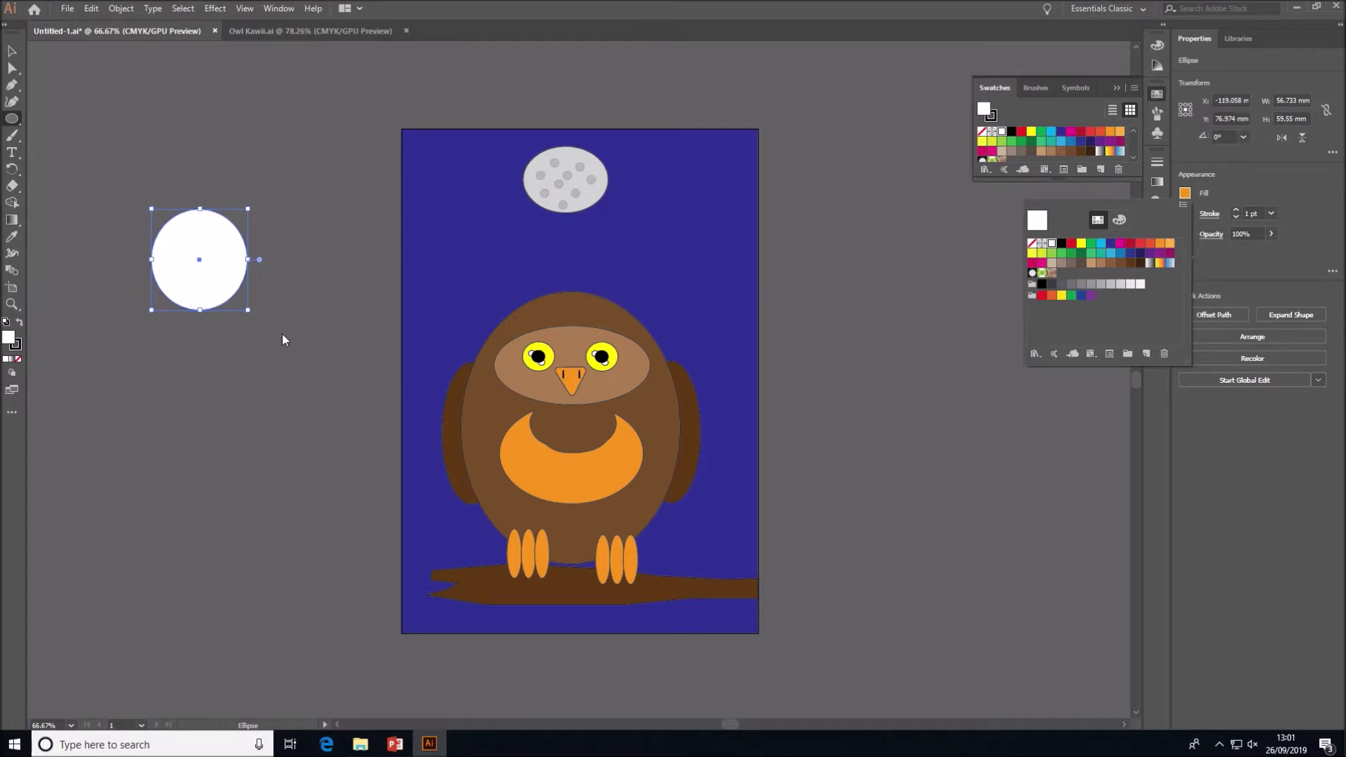
click(510, 387)
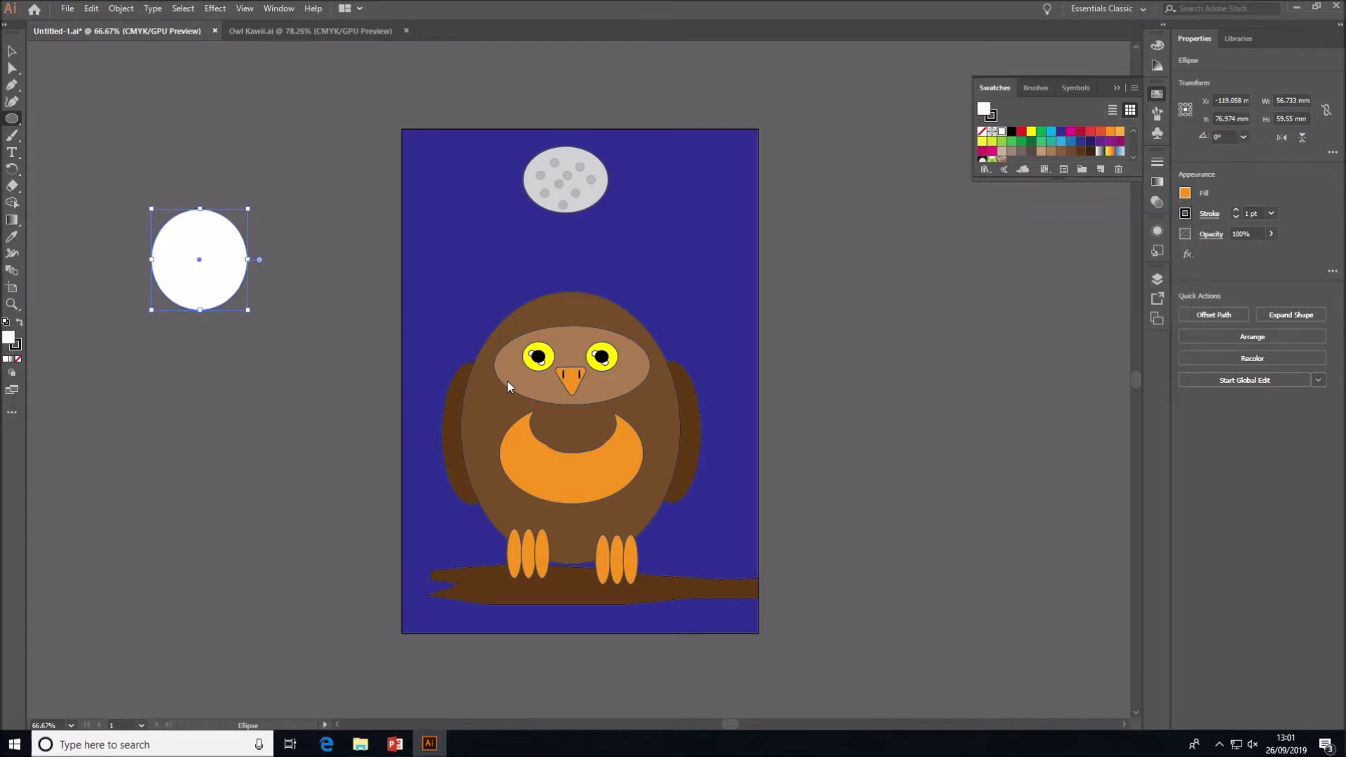
Shrink the white ellipse to a circle about 24 mm across and move it onto the owl just below the left-hand eye.
click(191, 271)
click(701, 394)
drag(178, 246, 517, 380)
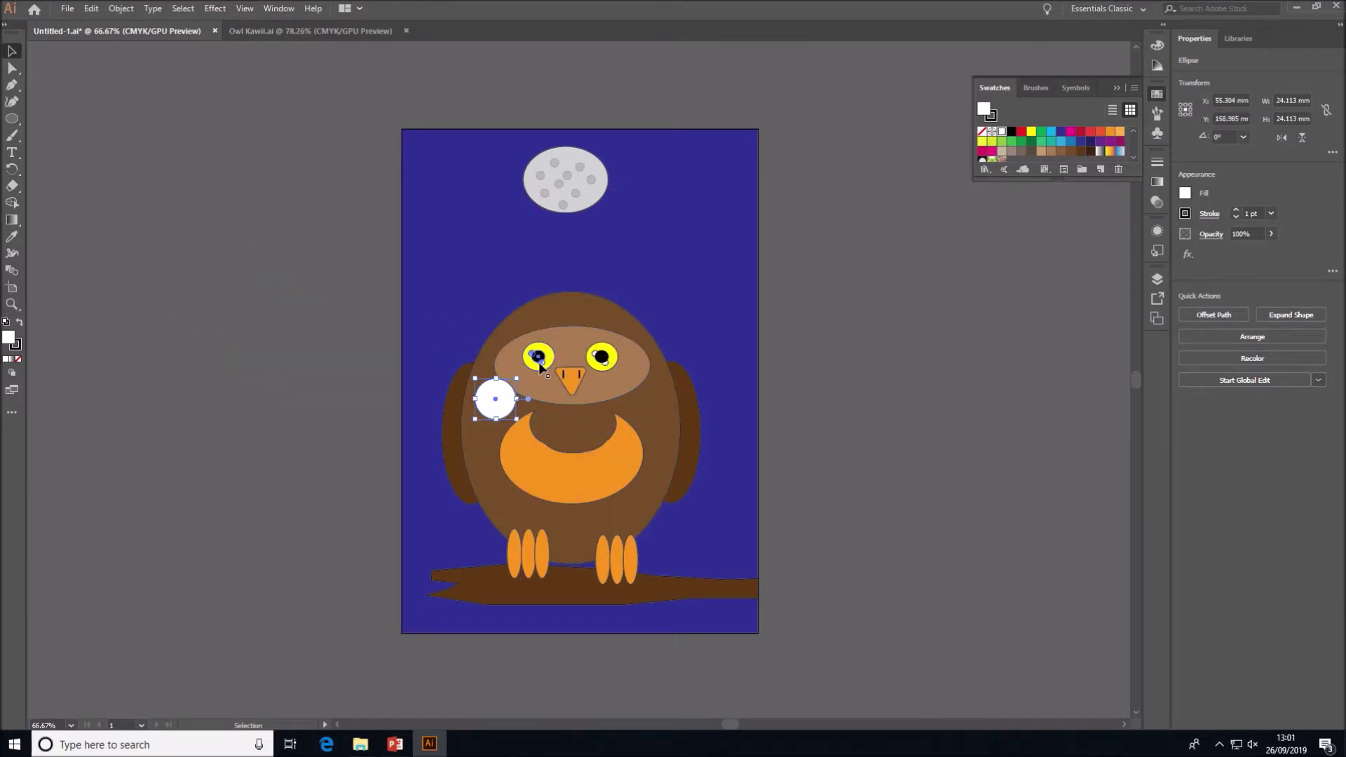
Bring both of the owl's eye groups to the front of the stacking order.
click(540, 365)
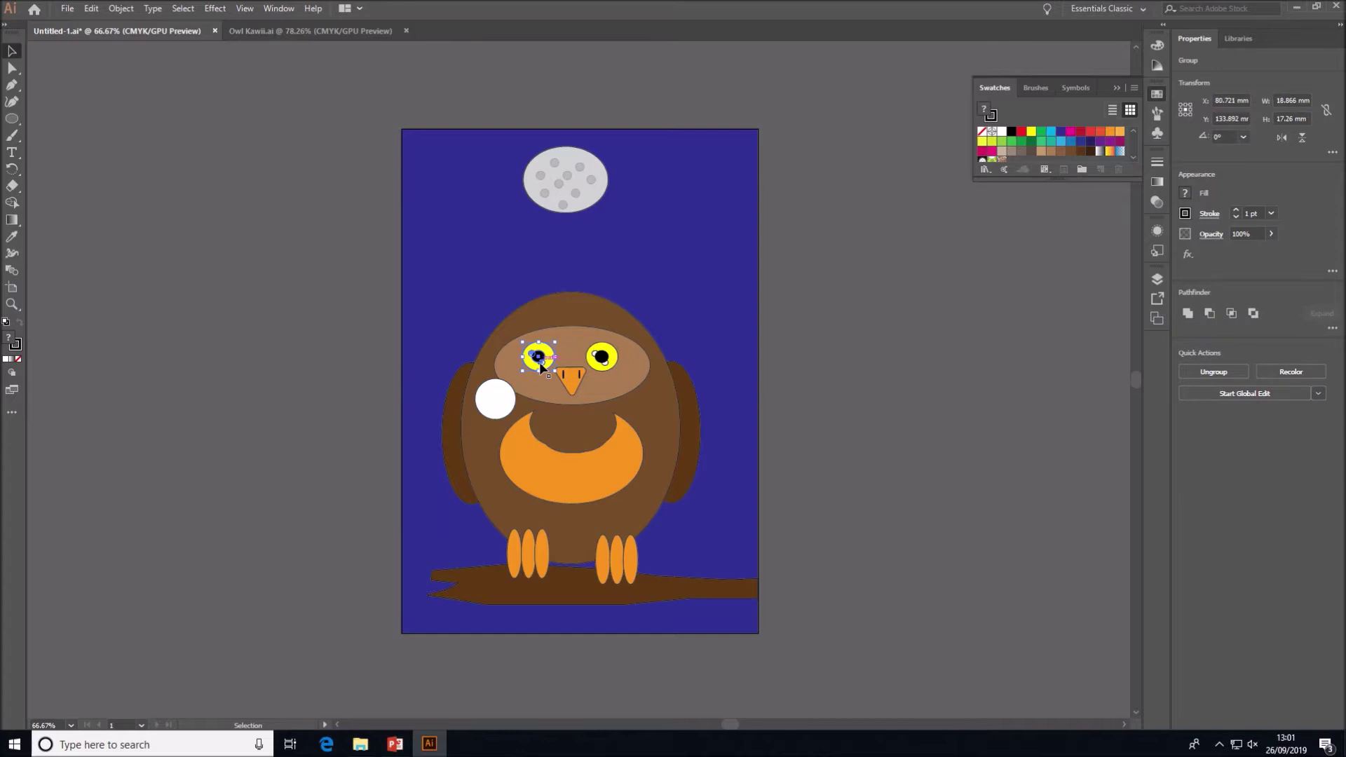
shift+click(602, 360)
right_click(612, 361)
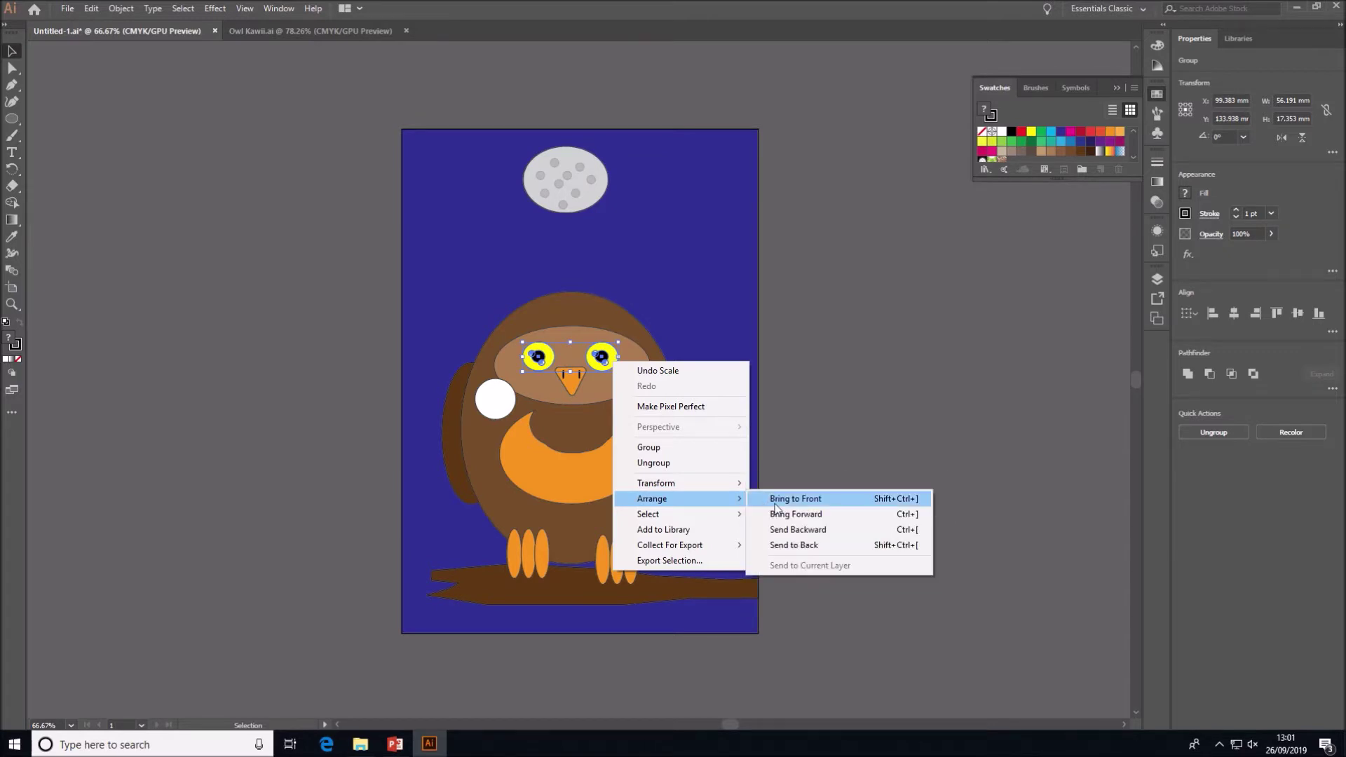
click(774, 500)
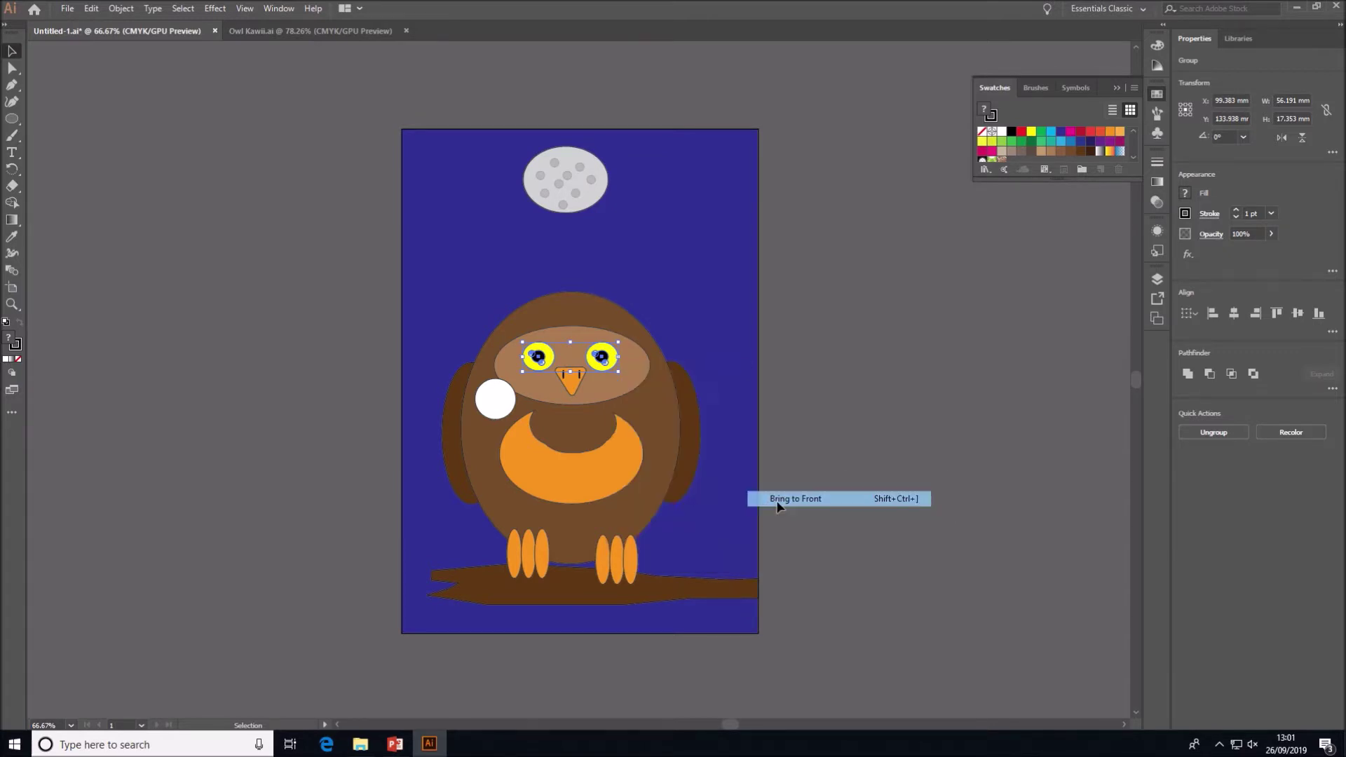
click(446, 459)
Place the white circle as a ring behind the left-hand eye and shift it across behind the right-hand eye.
drag(493, 398, 550, 351)
click(709, 345)
click(558, 356)
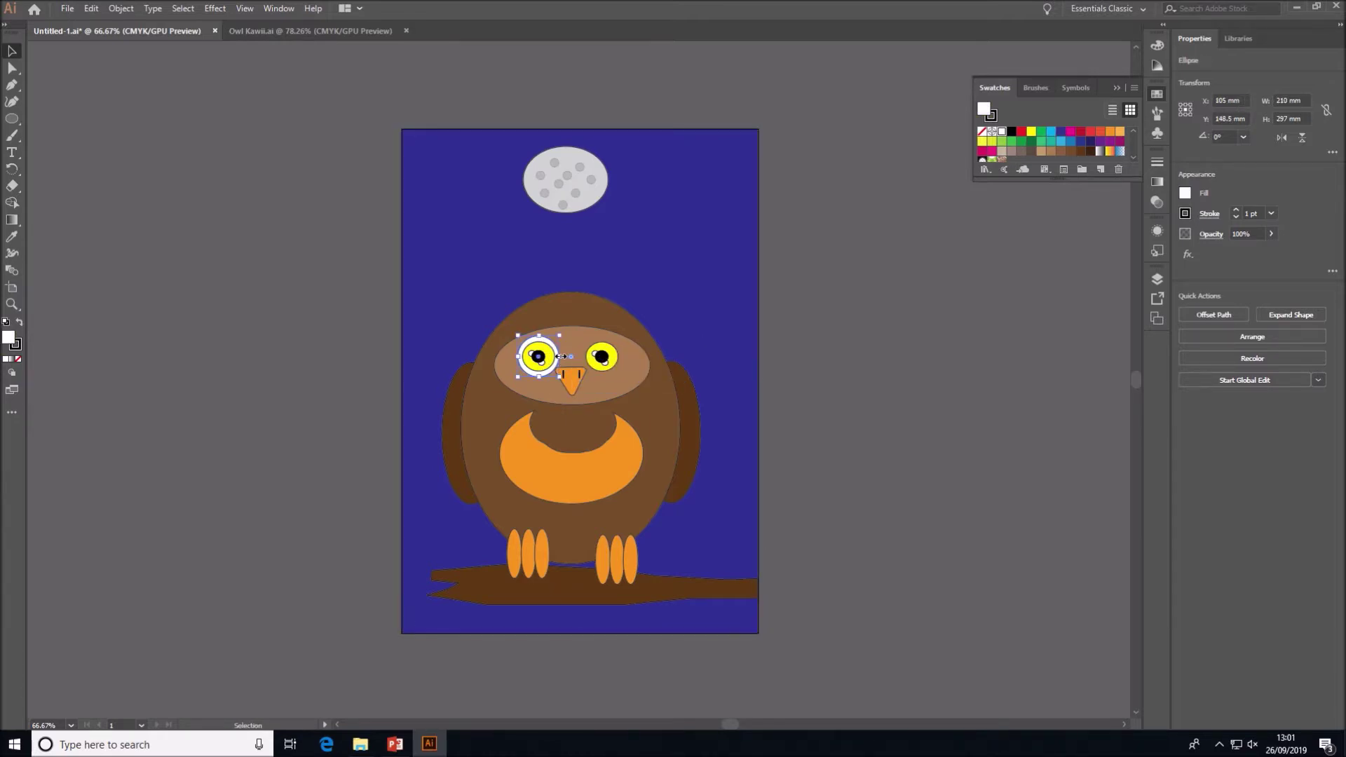
drag(553, 346, 619, 346)
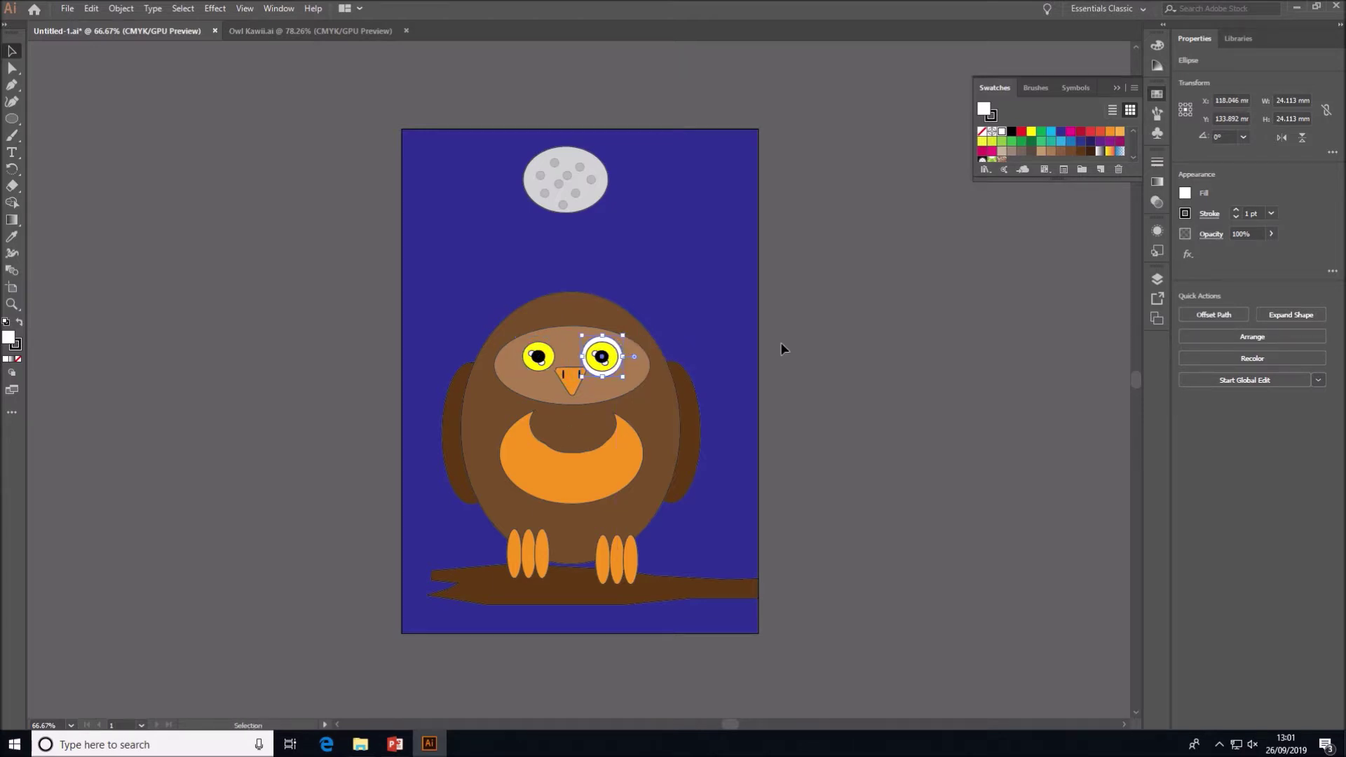
Duplicate the white circle behind the left-hand eye and fine-tune its position around the yellow iris.
click(781, 348)
click(606, 341)
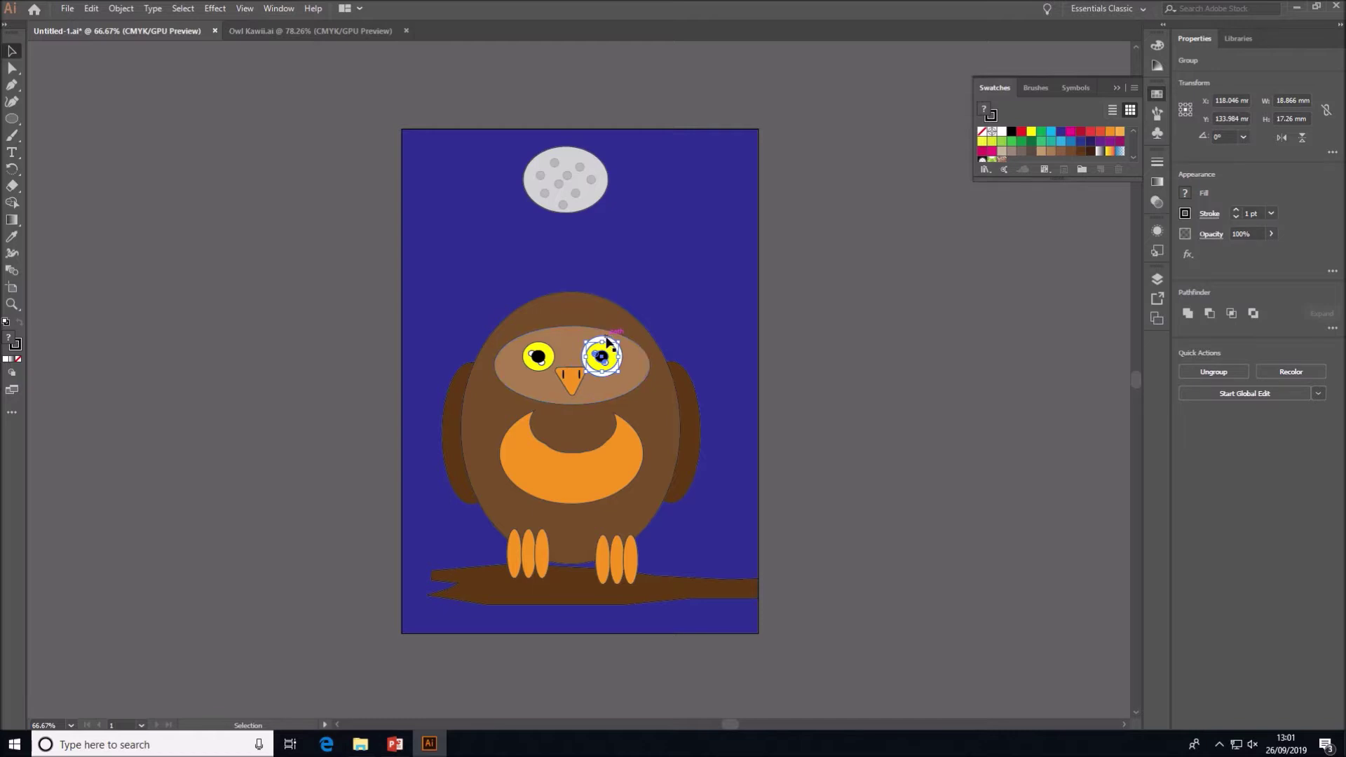
click(609, 342)
drag(607, 341, 544, 340)
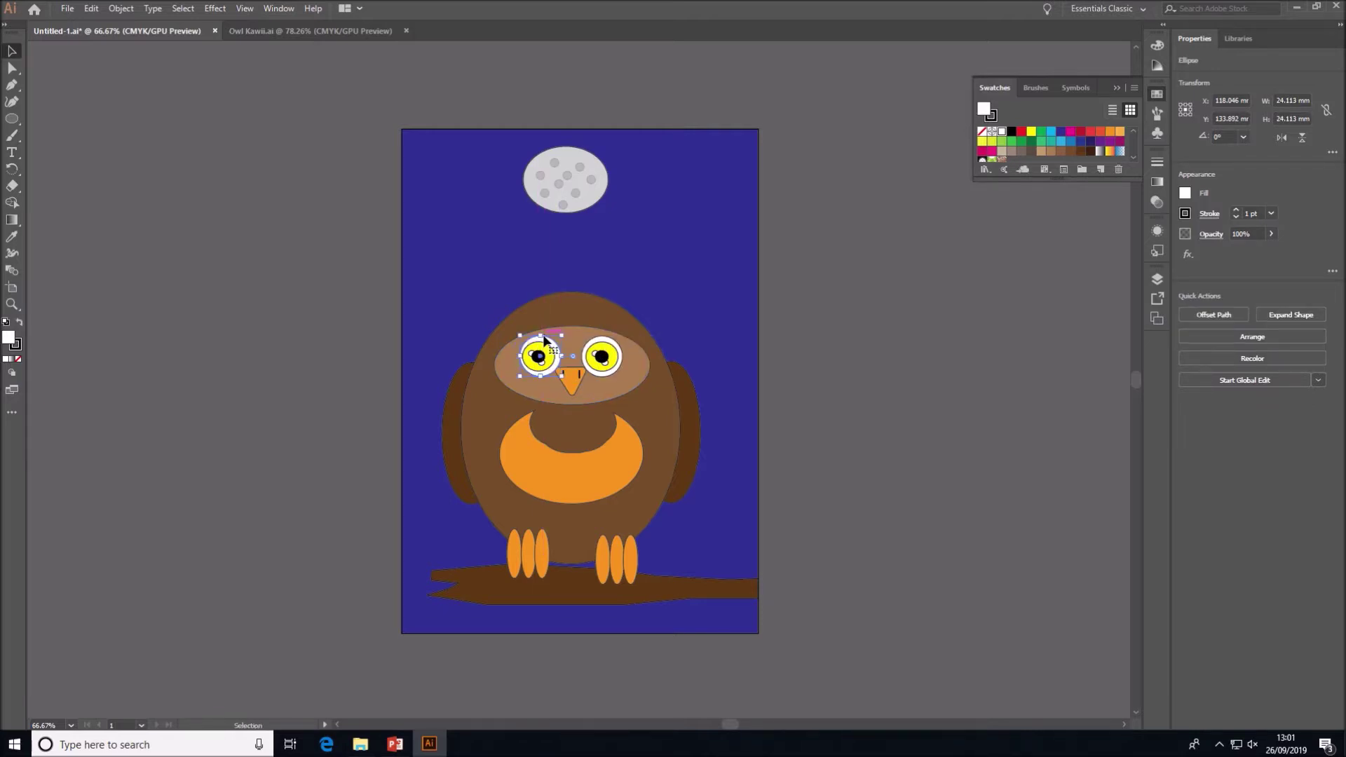
click(697, 354)
drag(547, 376, 531, 374)
drag(546, 345, 544, 347)
click(784, 337)
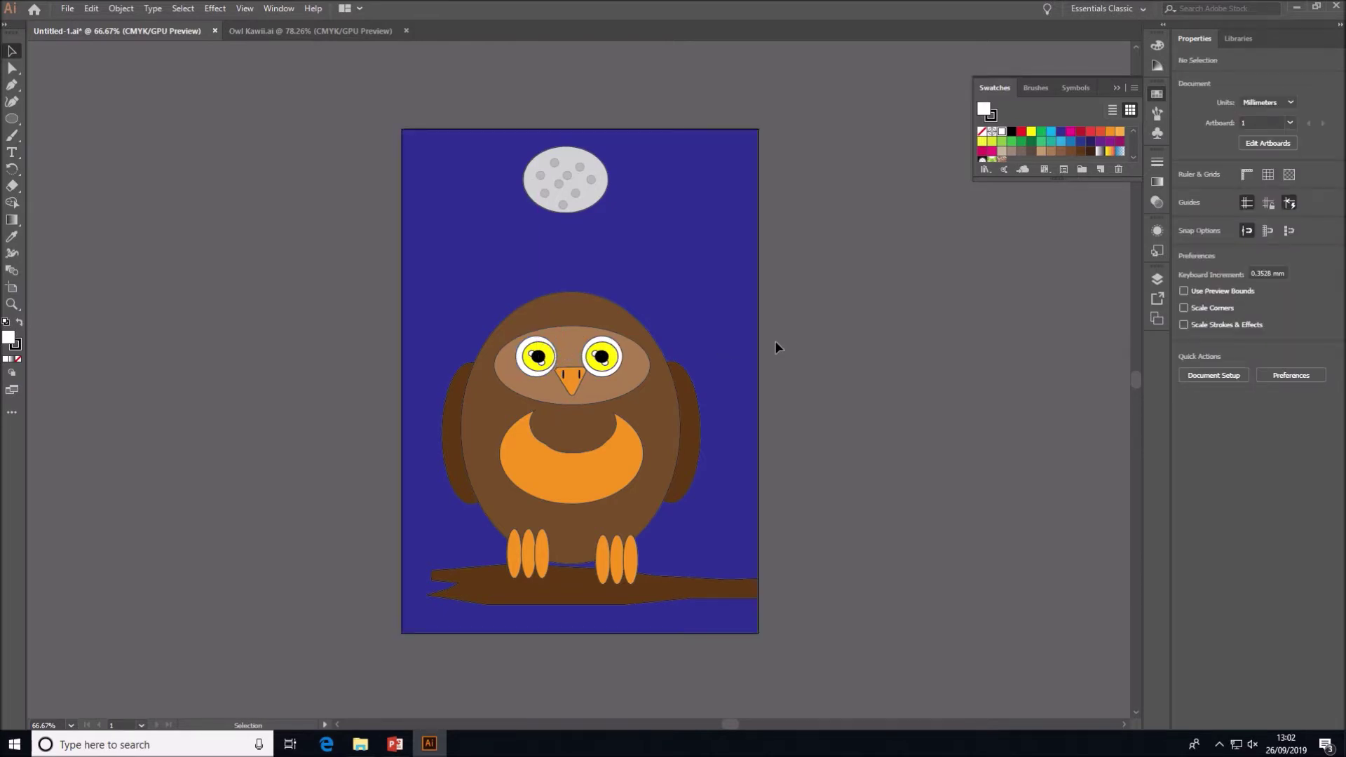
Draw a five-pointed star about 79 by 77 mm beside the artboard and fill it yellow.
drag(12, 119, 63, 168)
drag(96, 171, 141, 223)
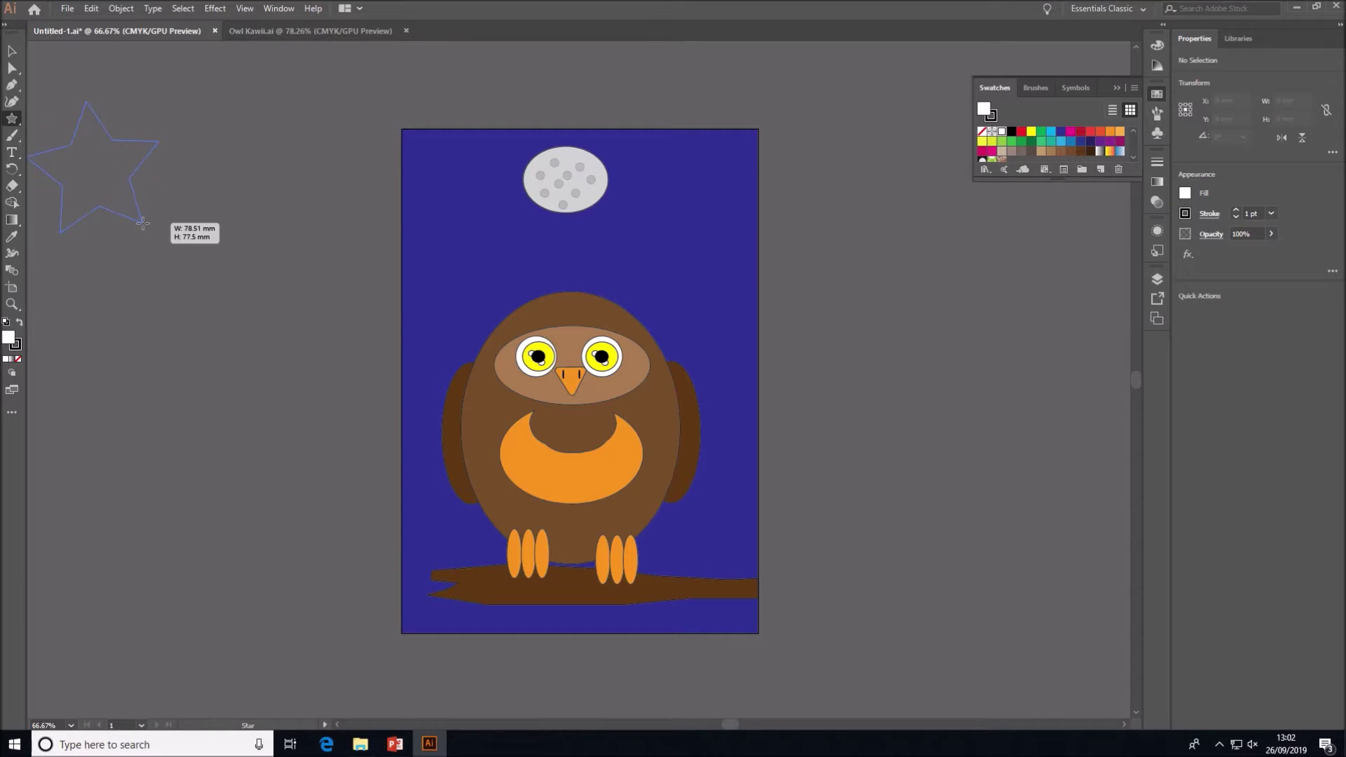
drag(142, 223, 142, 223)
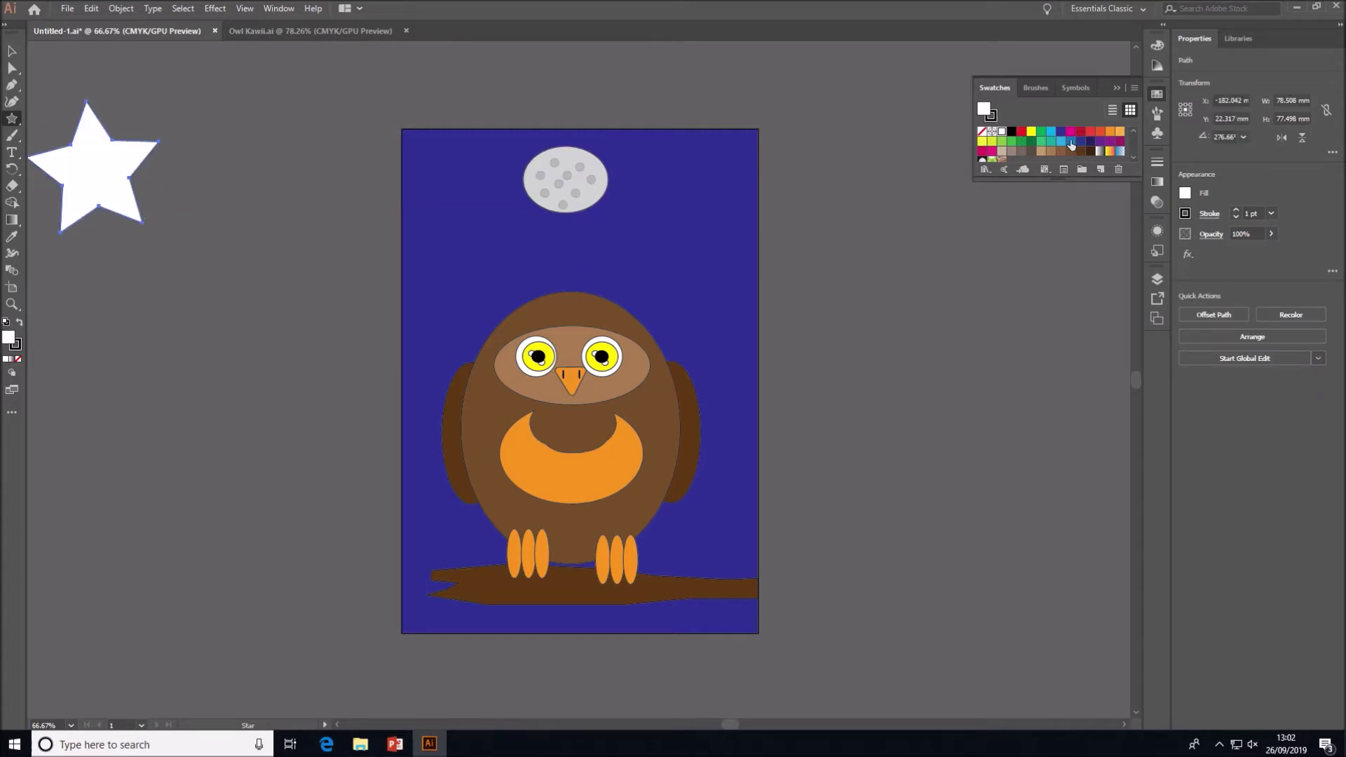
click(982, 143)
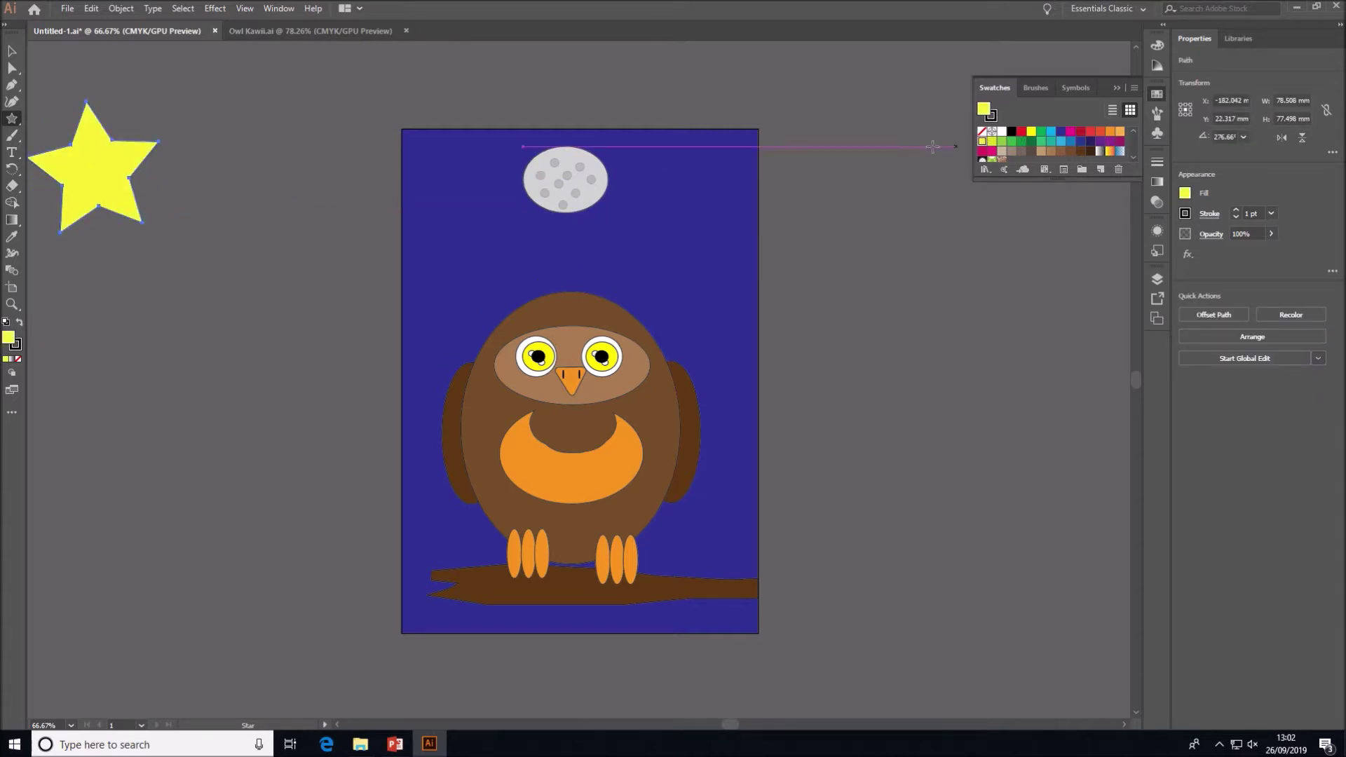
click(9, 51)
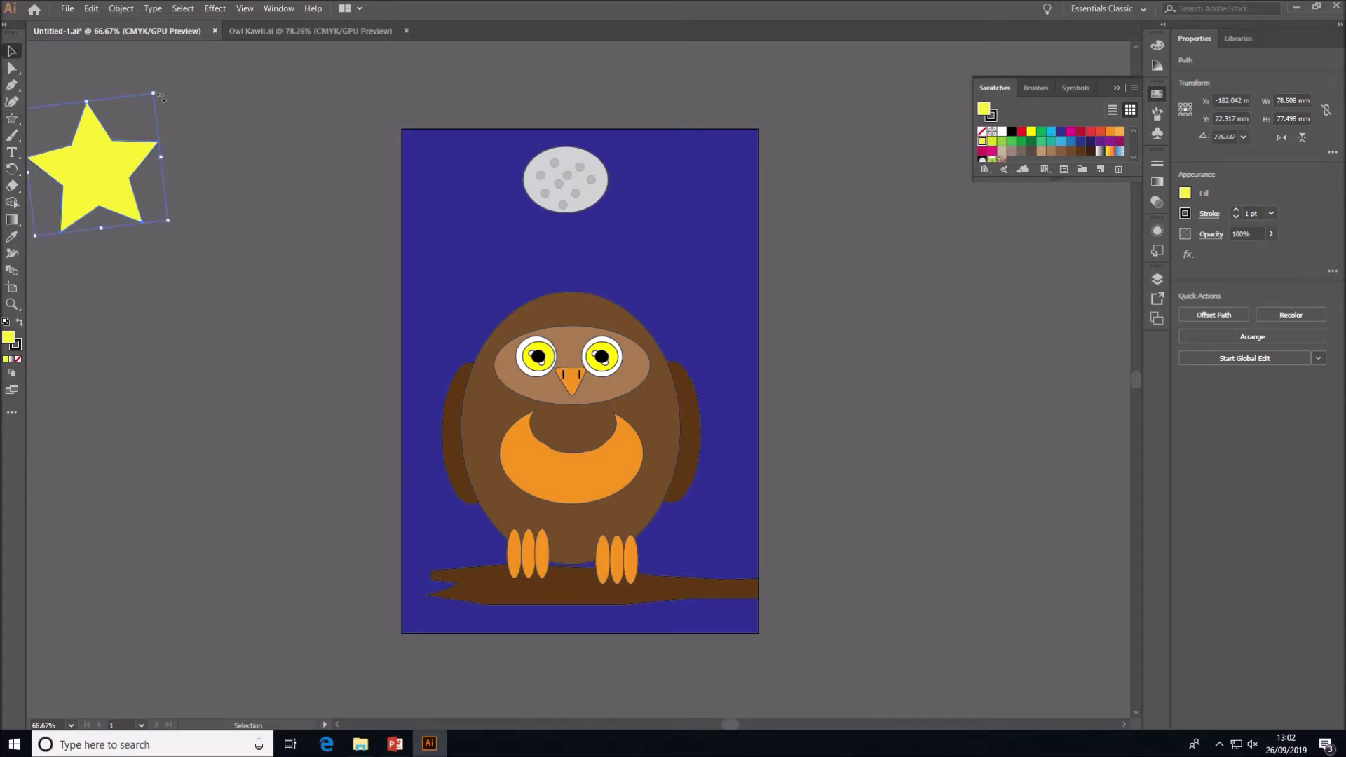
Shrink the star to about 12 mm and scatter copies in the sky to the left of and below the moon.
drag(155, 93, 491, 164)
key(ctrl+shift+a)
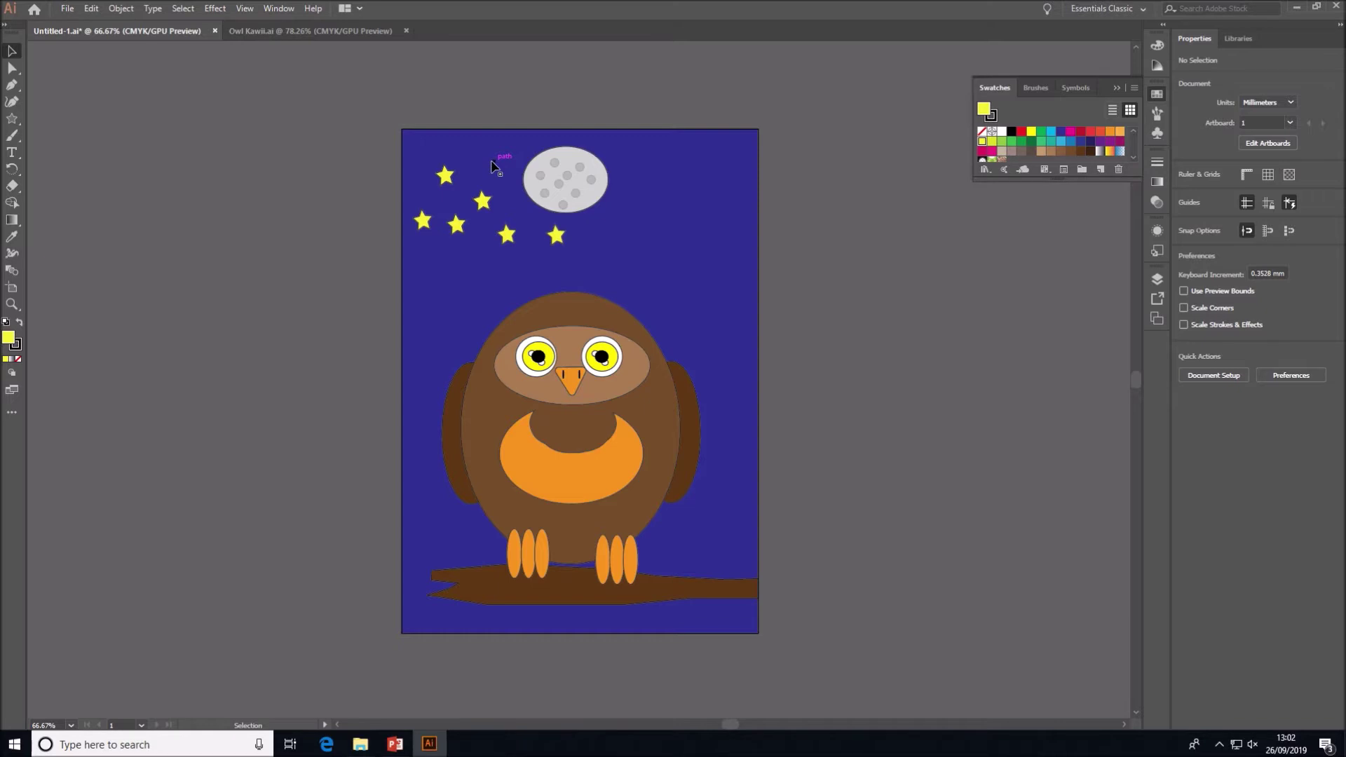
drag(491, 162, 440, 177)
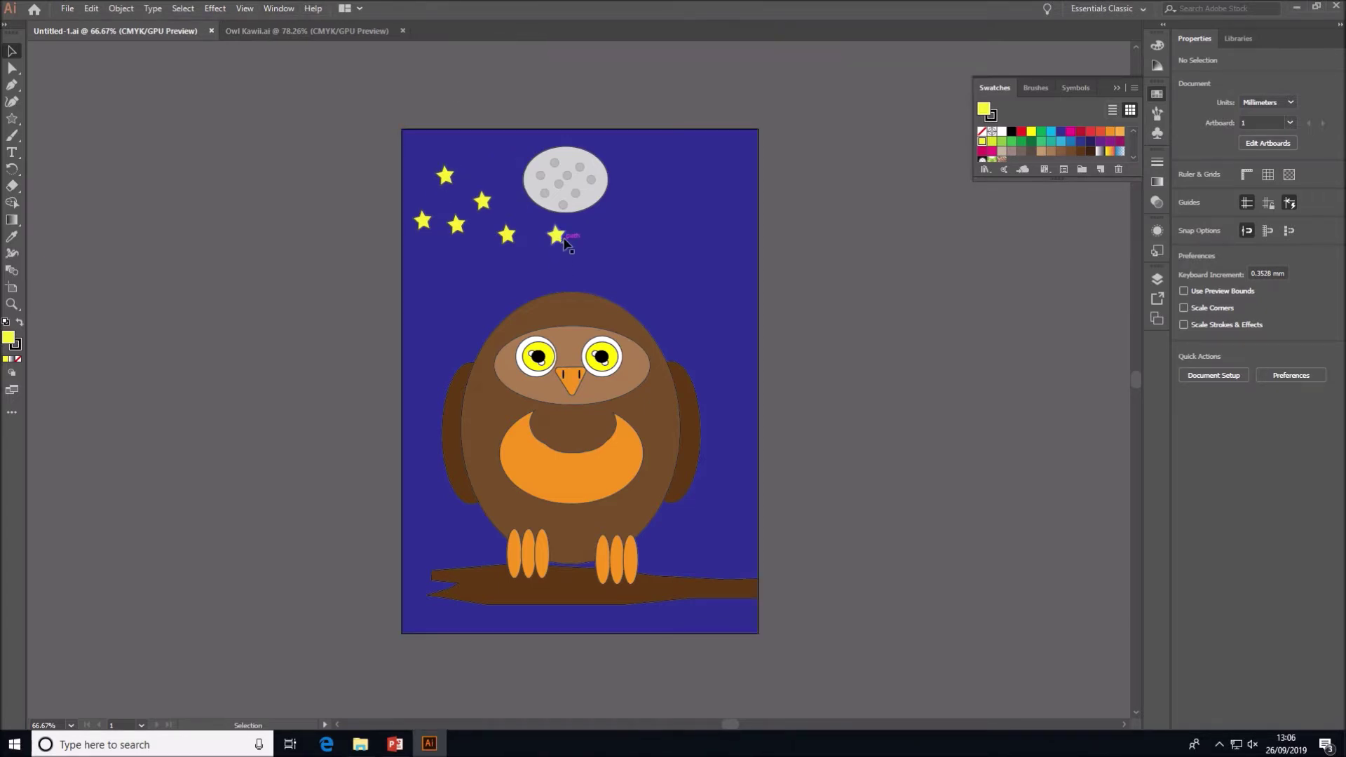
Duplicate the small yellow star across the rest of the sky above the owl, filling the gaps around the moon.
click(562, 242)
drag(561, 240, 707, 167)
drag(705, 165, 716, 280)
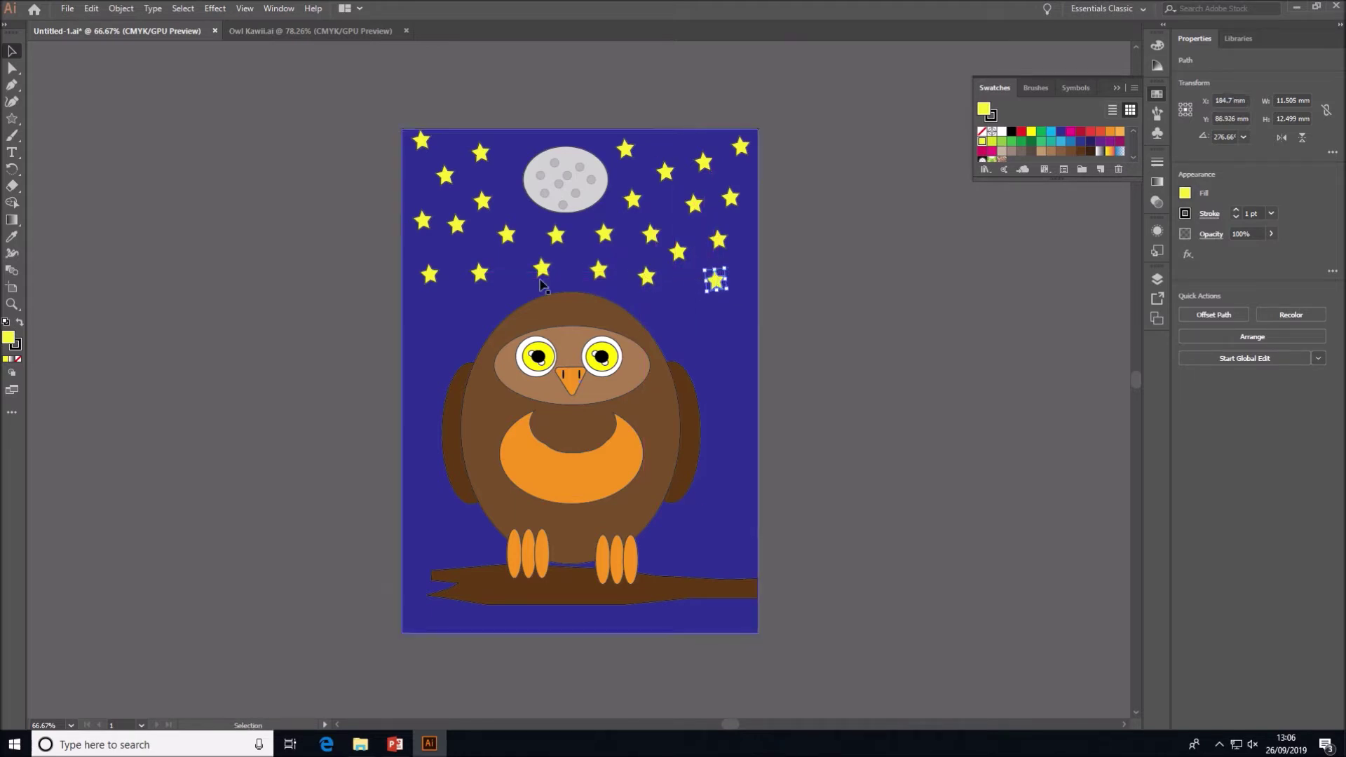
drag(480, 153, 507, 176)
mouse_move(665, 177)
mouse_down()
mouse_move(666, 187)
mouse_move(667, 150)
mouse_up()
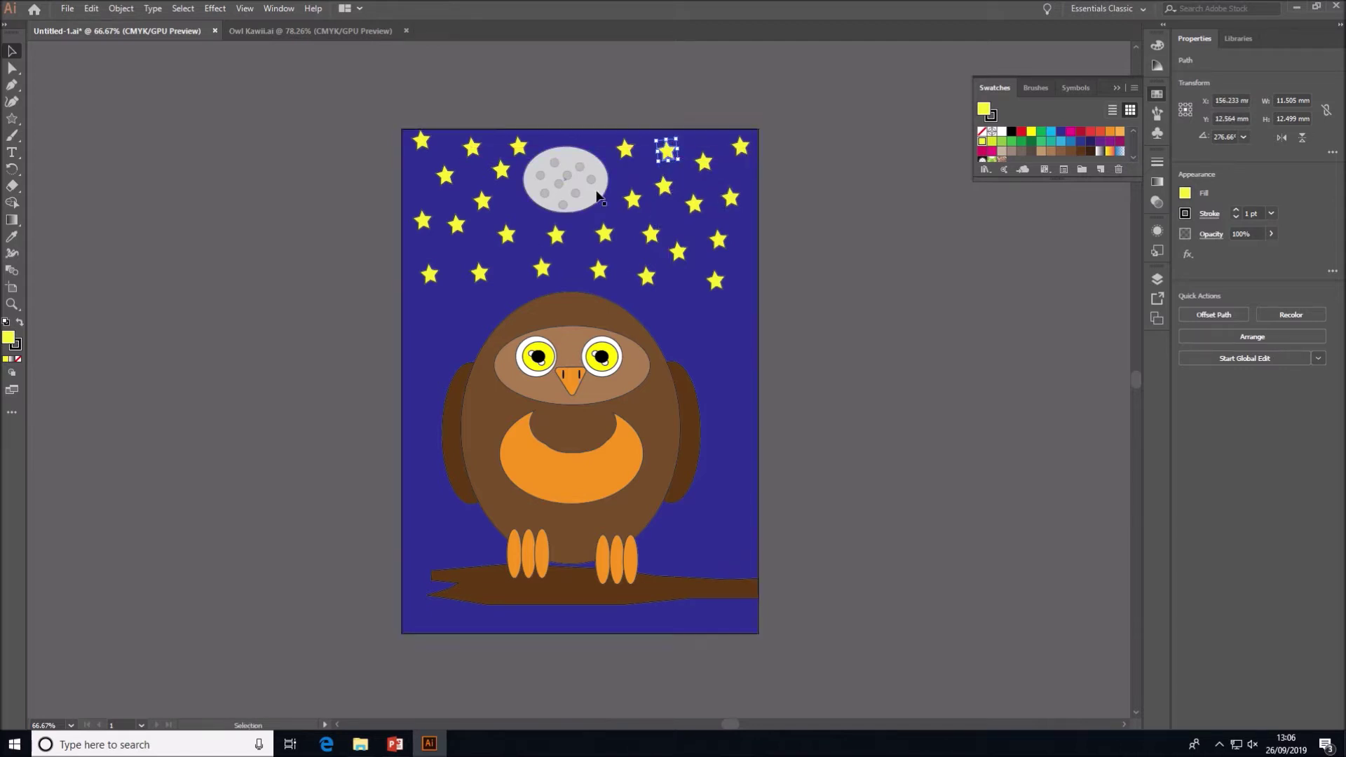
key(super+shift+s)
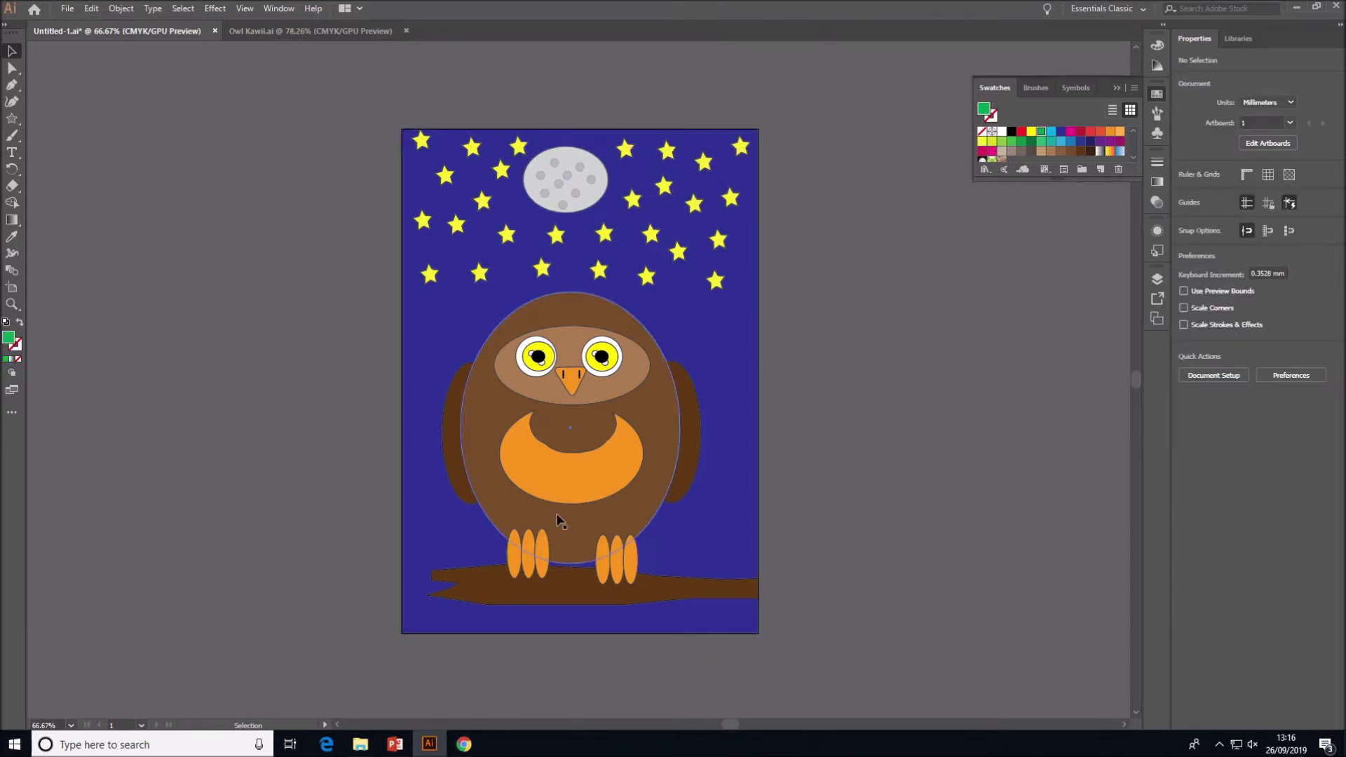
Move the blue background rectangle off the artboard and group all parts of the owl together with the branch.
drag(730, 451, 1078, 460)
drag(891, 454, 921, 454)
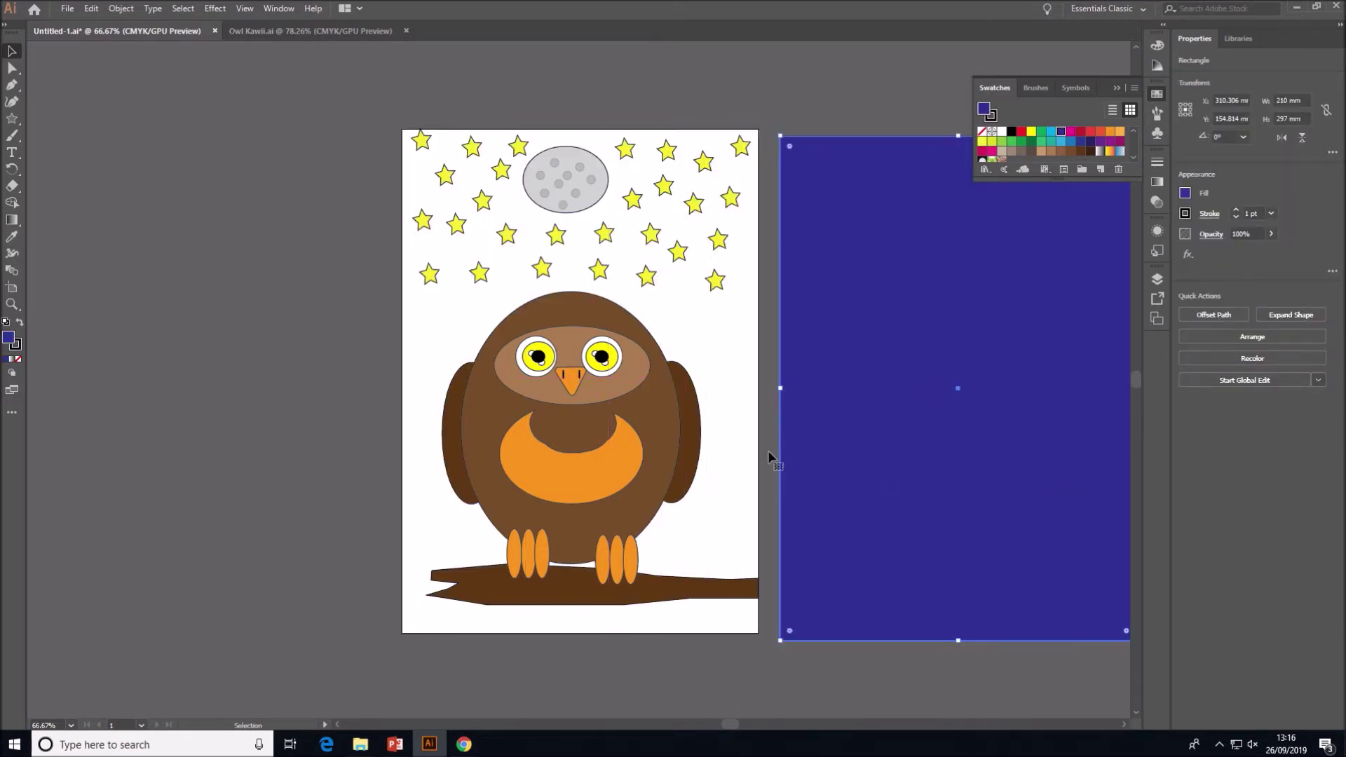
drag(670, 607, 766, 654)
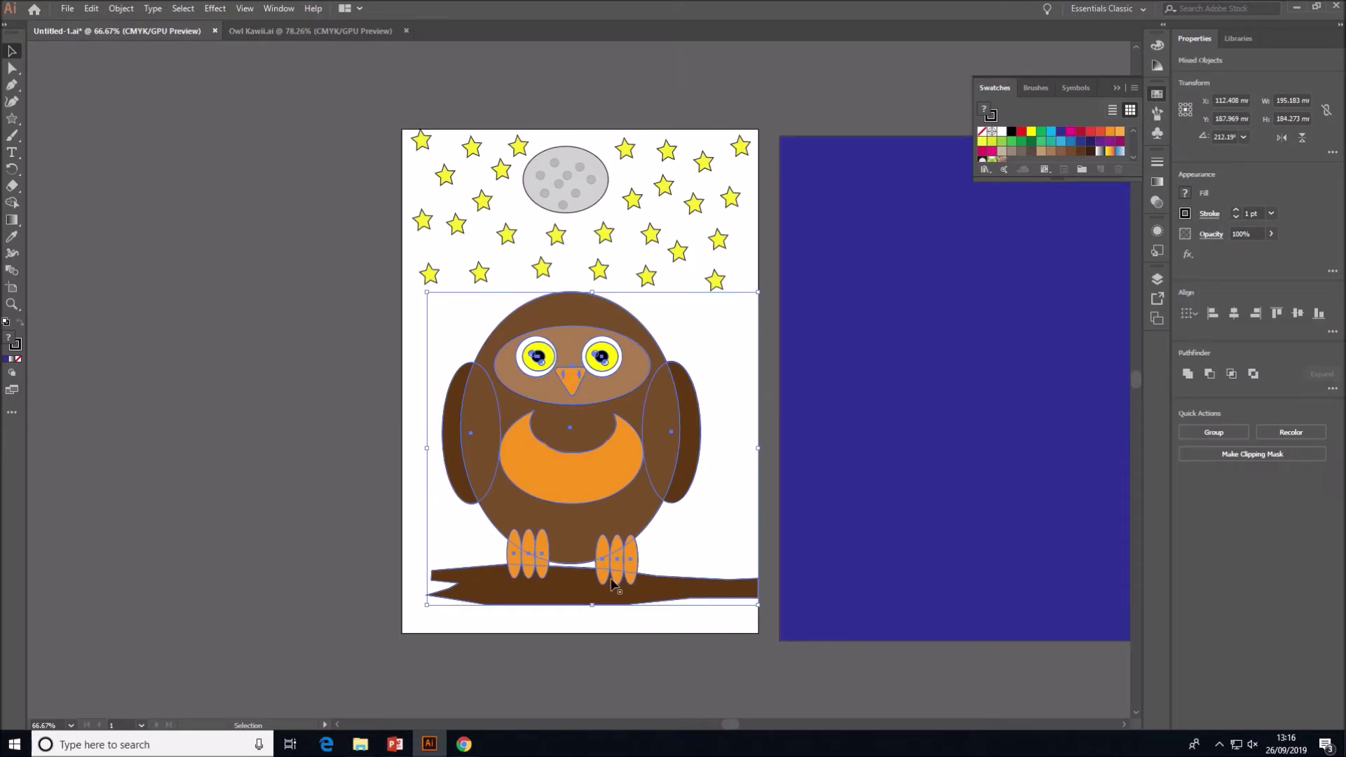
right_click(589, 497)
click(689, 577)
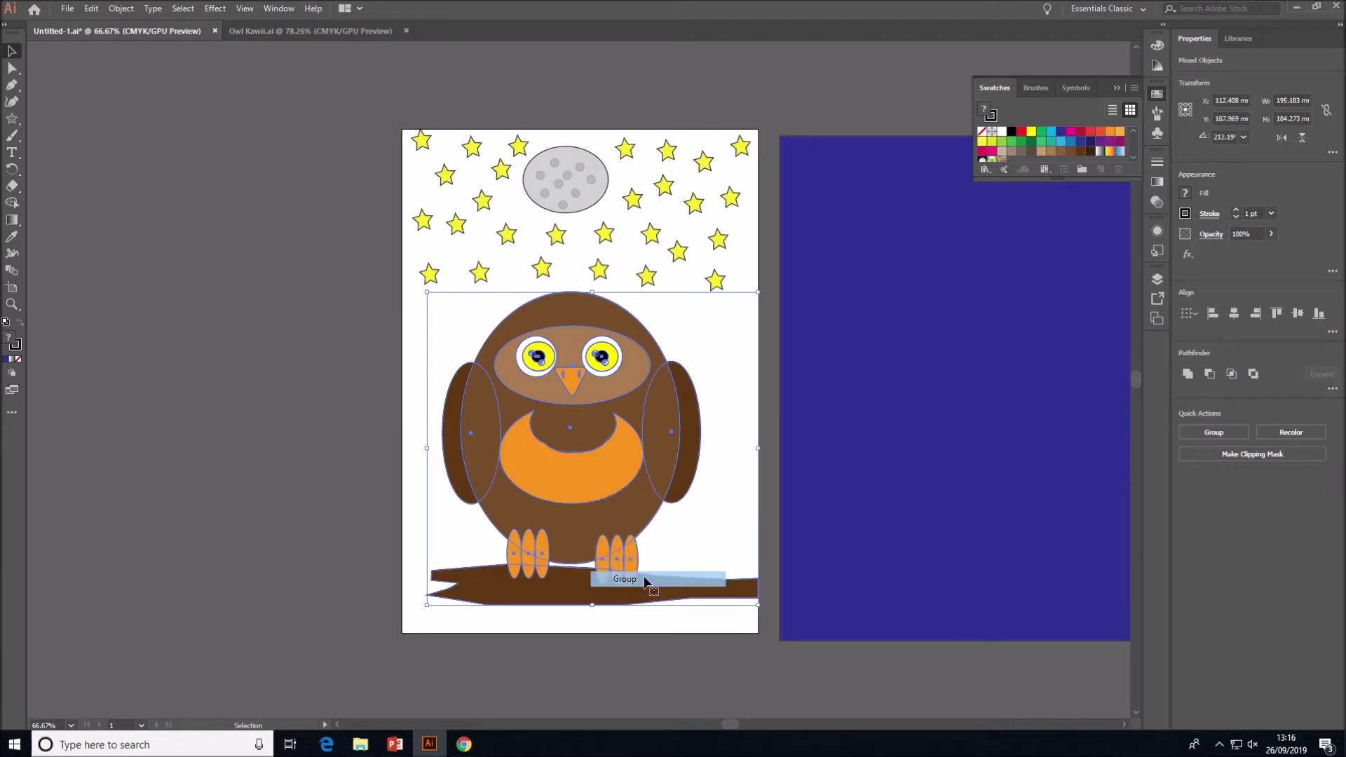
Shift the owl and branch group slightly down and move the blue background back onto the artboard.
mouse_move(627, 518)
mouse_down()
mouse_move(781, 270)
mouse_move(630, 523)
mouse_up()
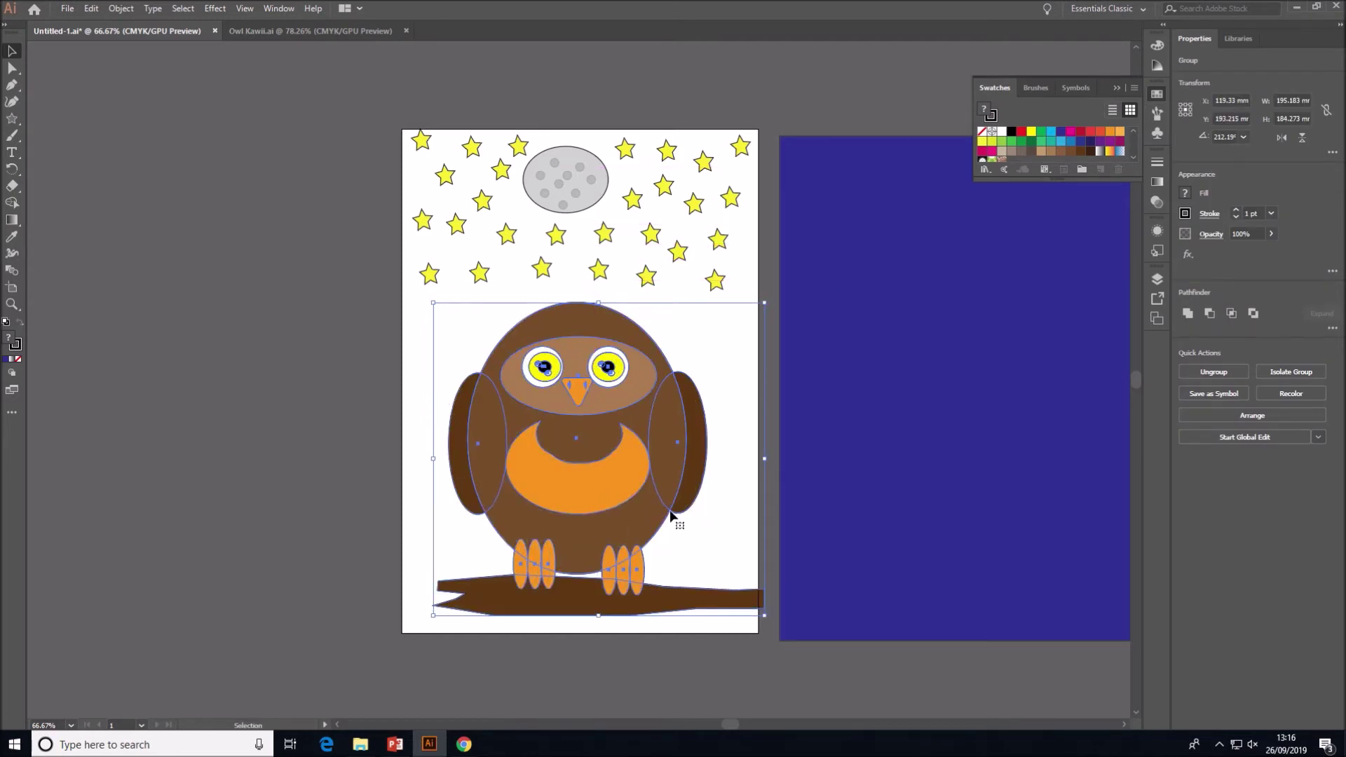
drag(889, 495, 631, 470)
drag(768, 464, 635, 479)
Draw a triangle about 67 by 59 mm beside the artboard and fill it dark green.
drag(16, 126, 130, 206)
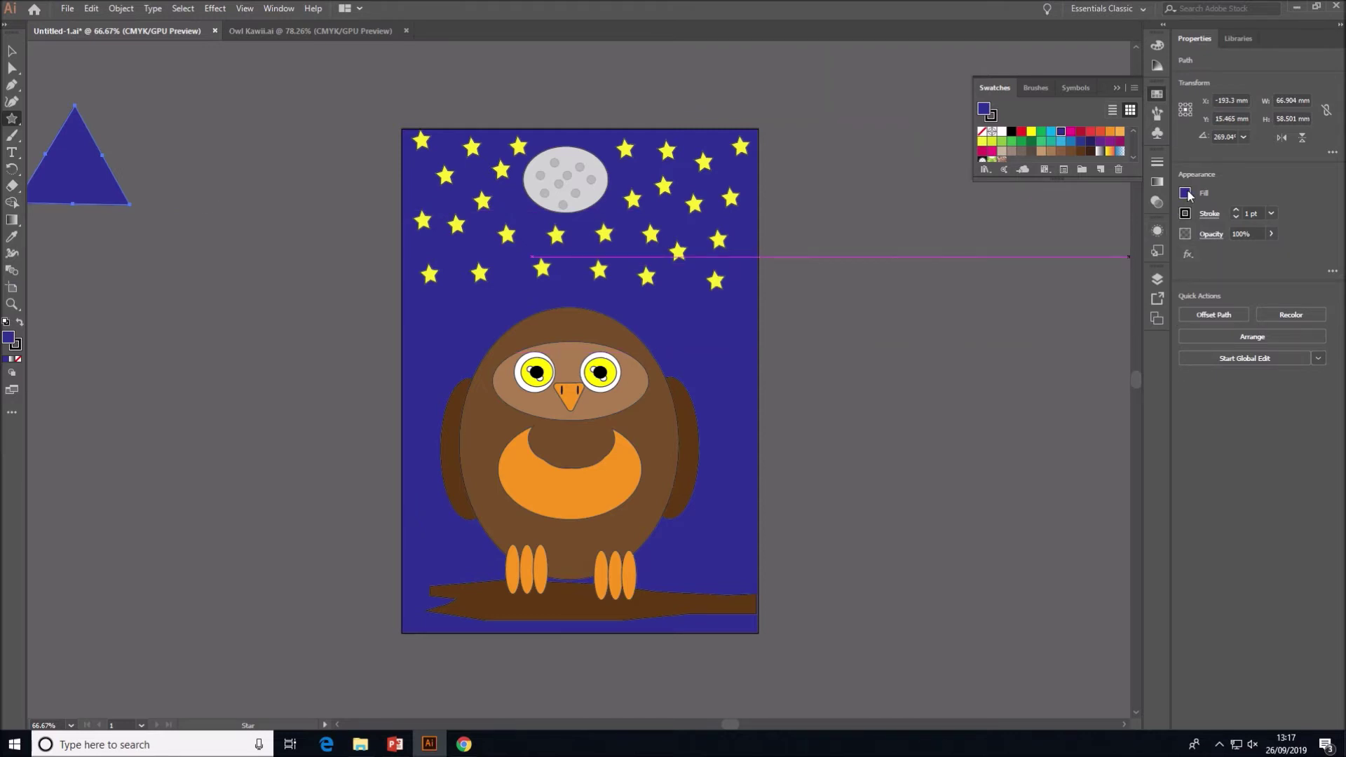
click(1185, 193)
click(1090, 254)
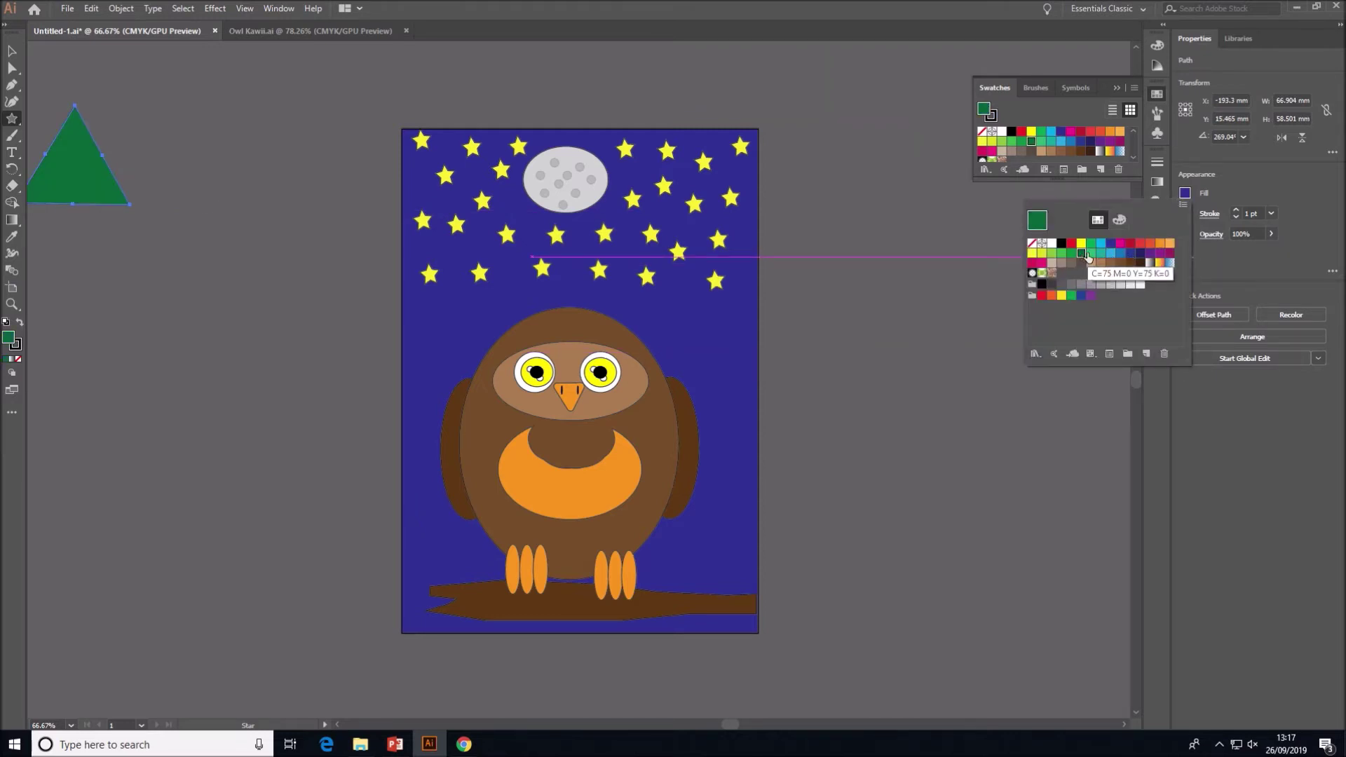
click(1090, 253)
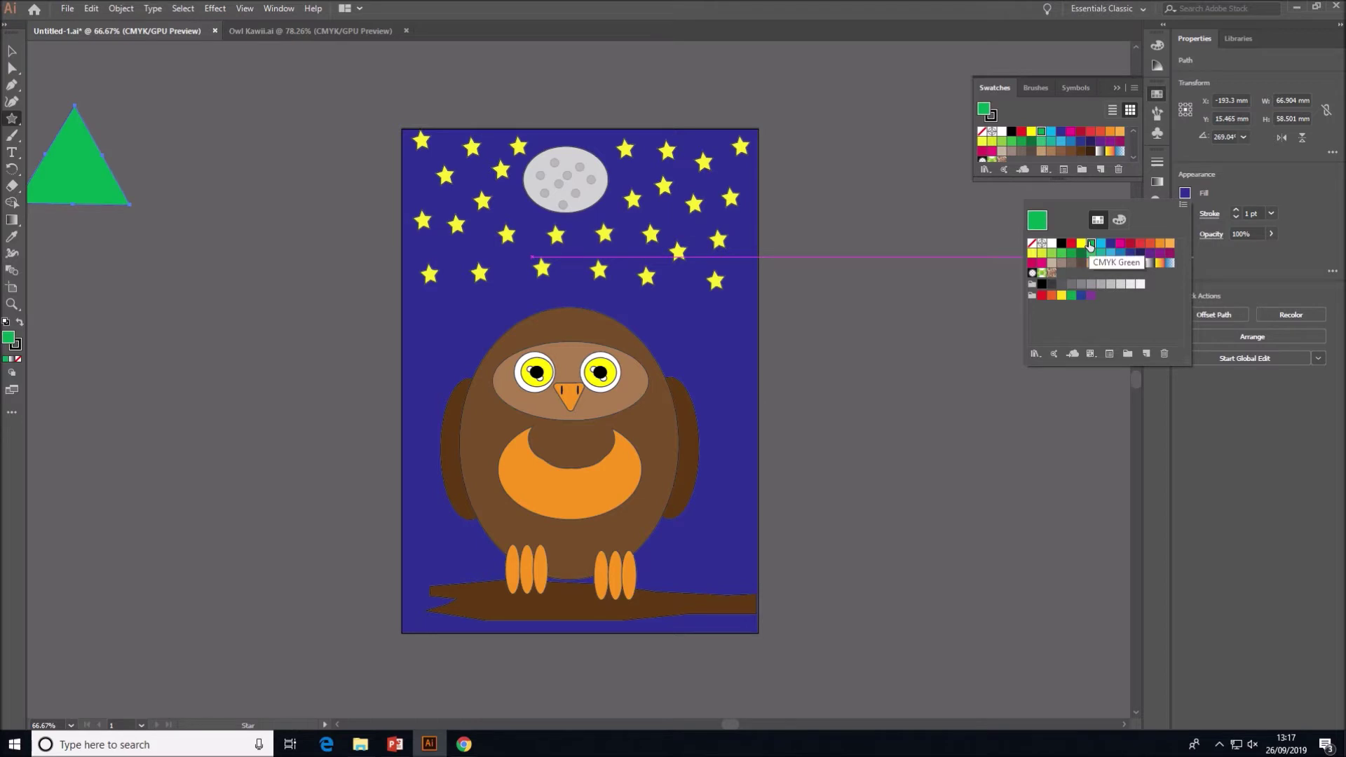
click(1082, 254)
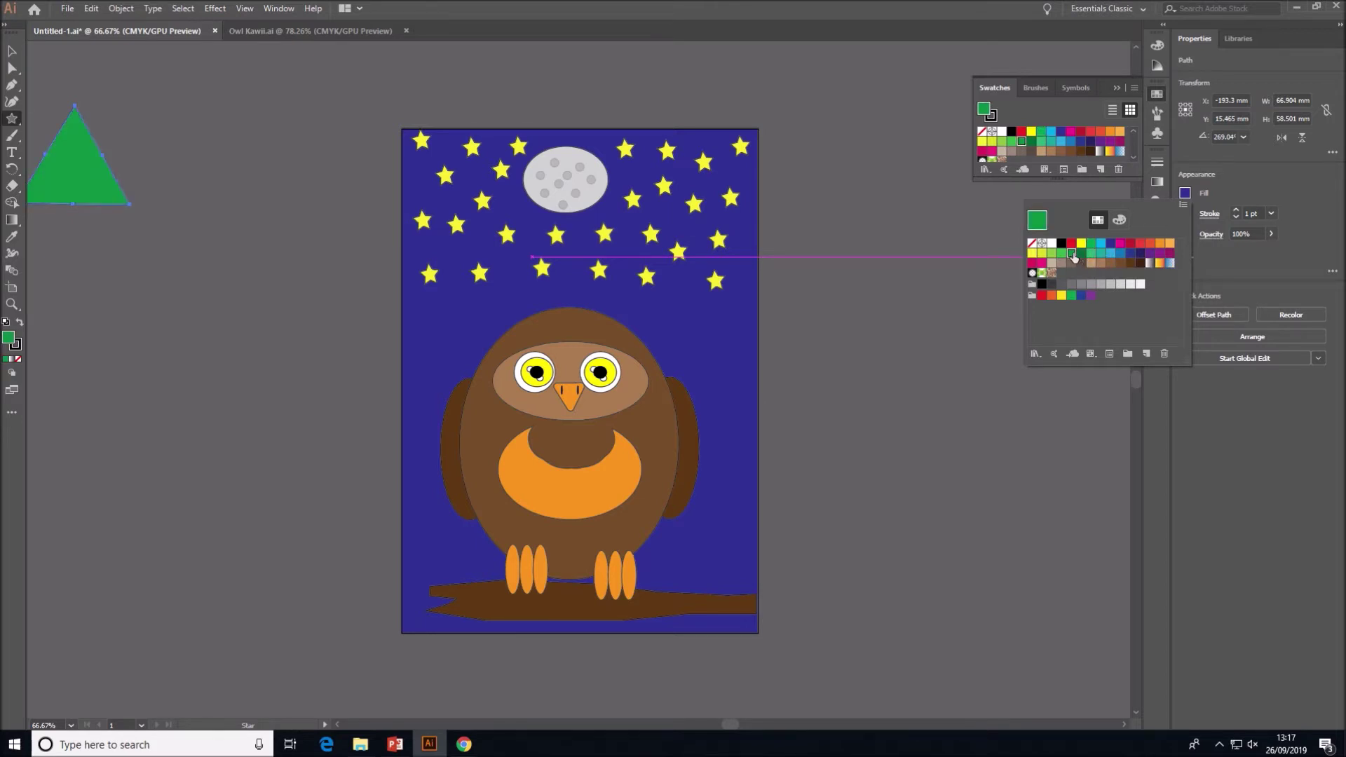
Move the green triangle further into the space beside the artboard and rotate it until its base is level.
click(13, 52)
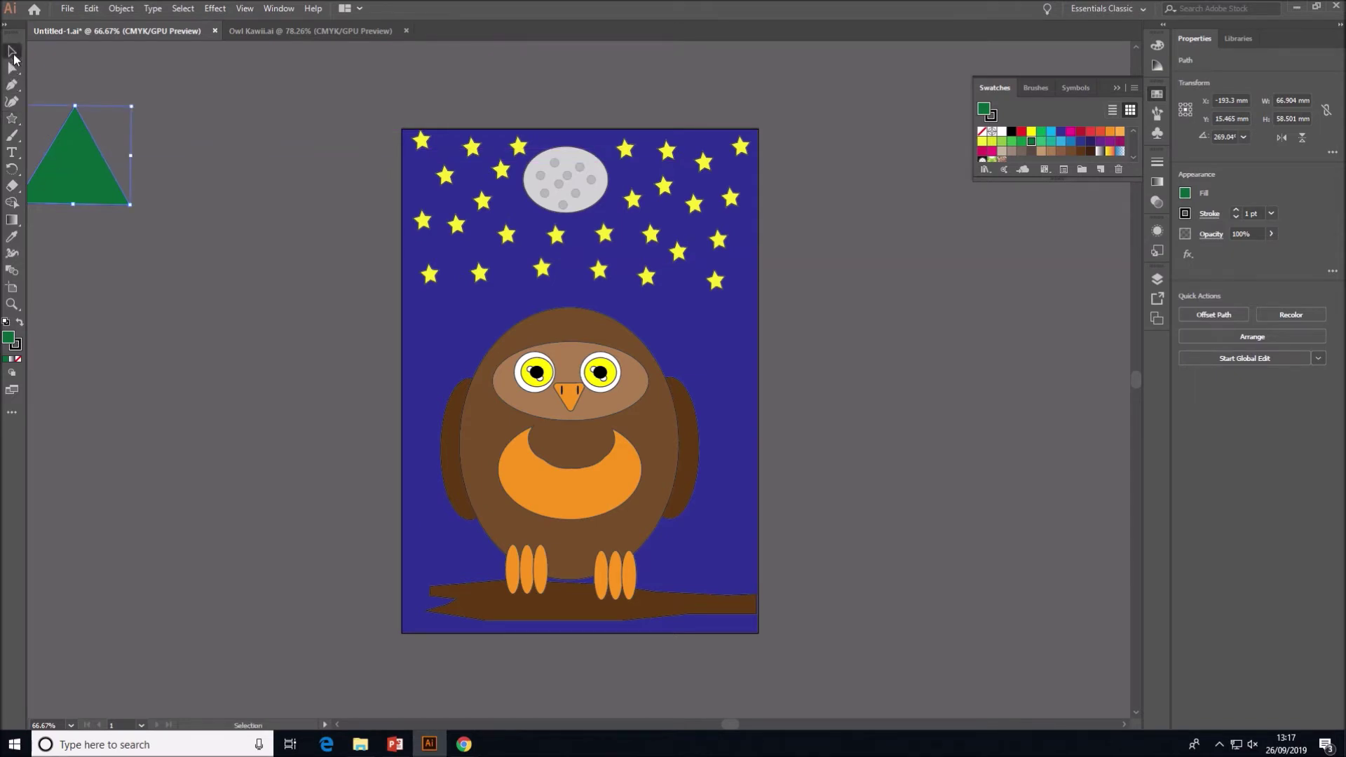
drag(70, 149, 162, 184)
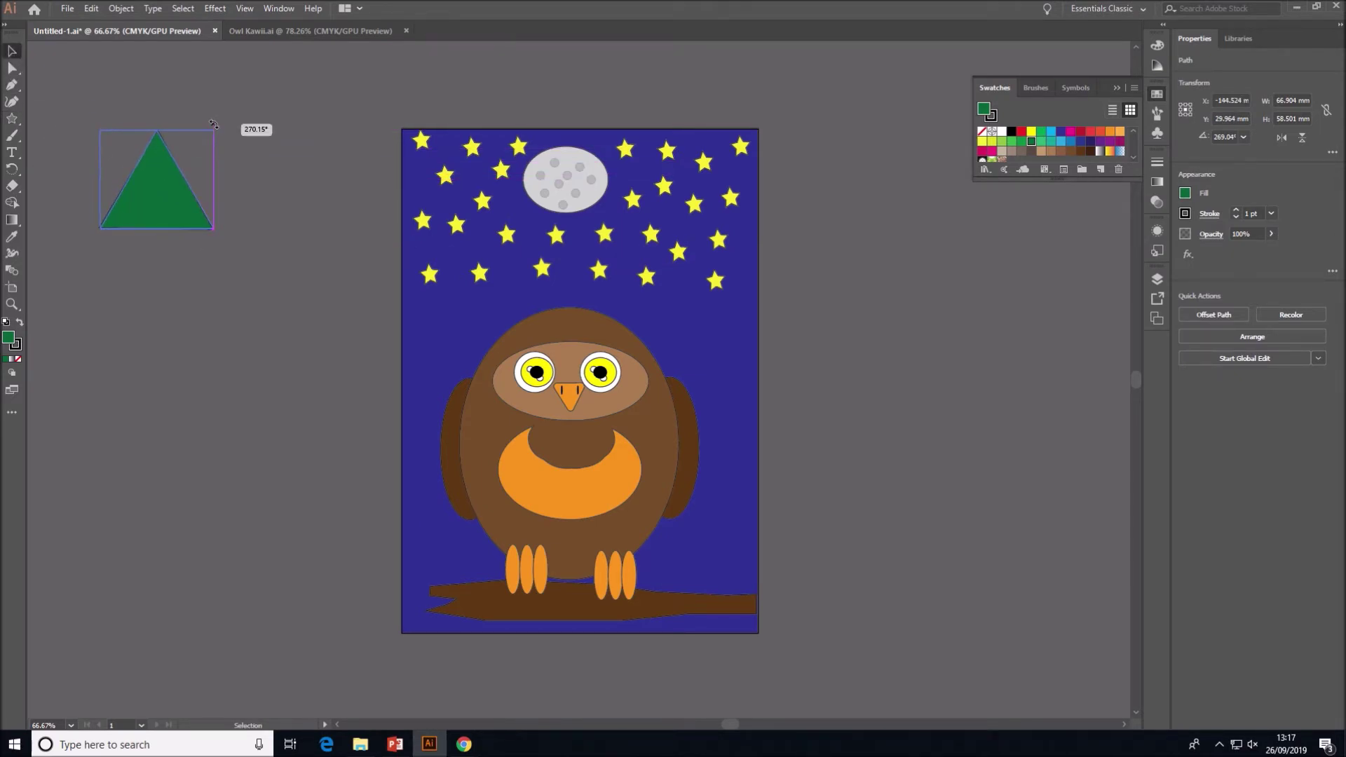
drag(213, 124, 214, 125)
click(291, 199)
click(168, 205)
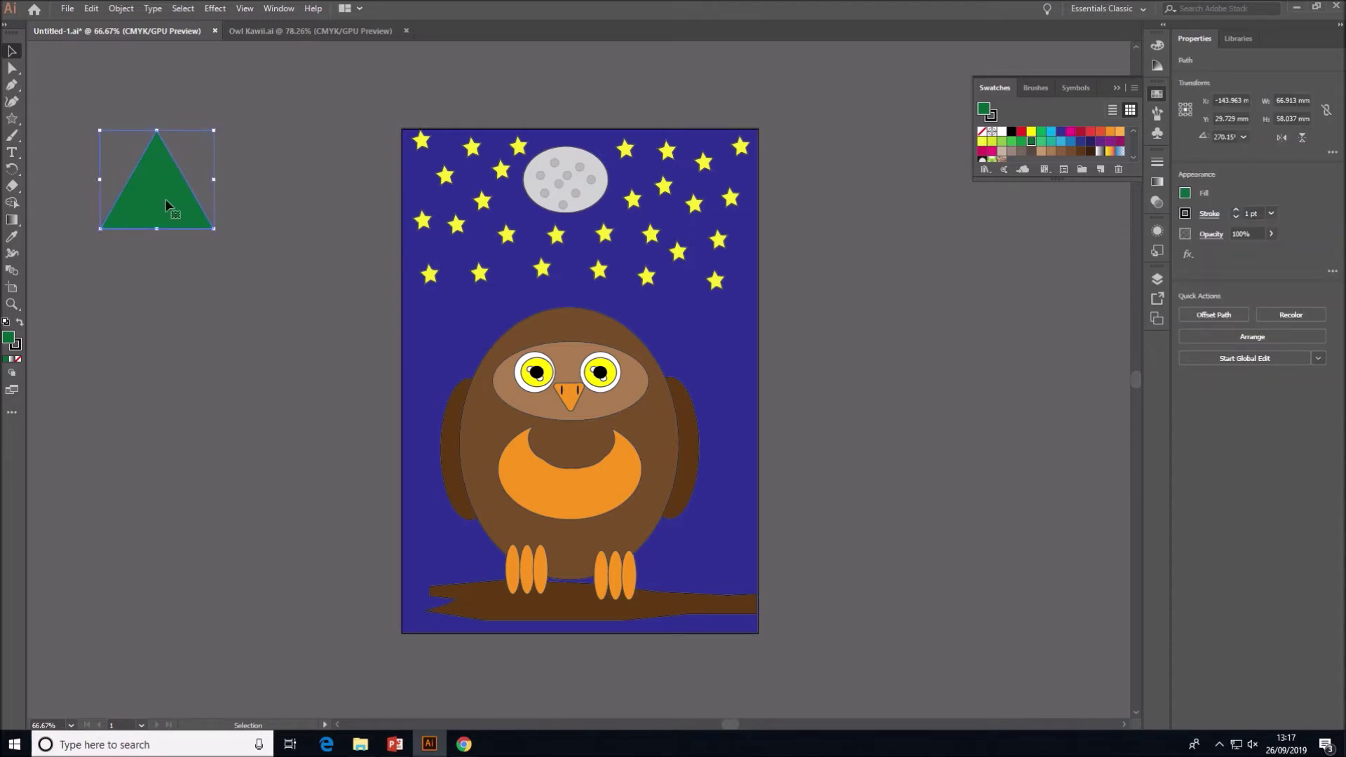
Copy the triangle downward twice with overlaps to form a fir tree and group the three triangles.
drag(164, 196, 161, 291)
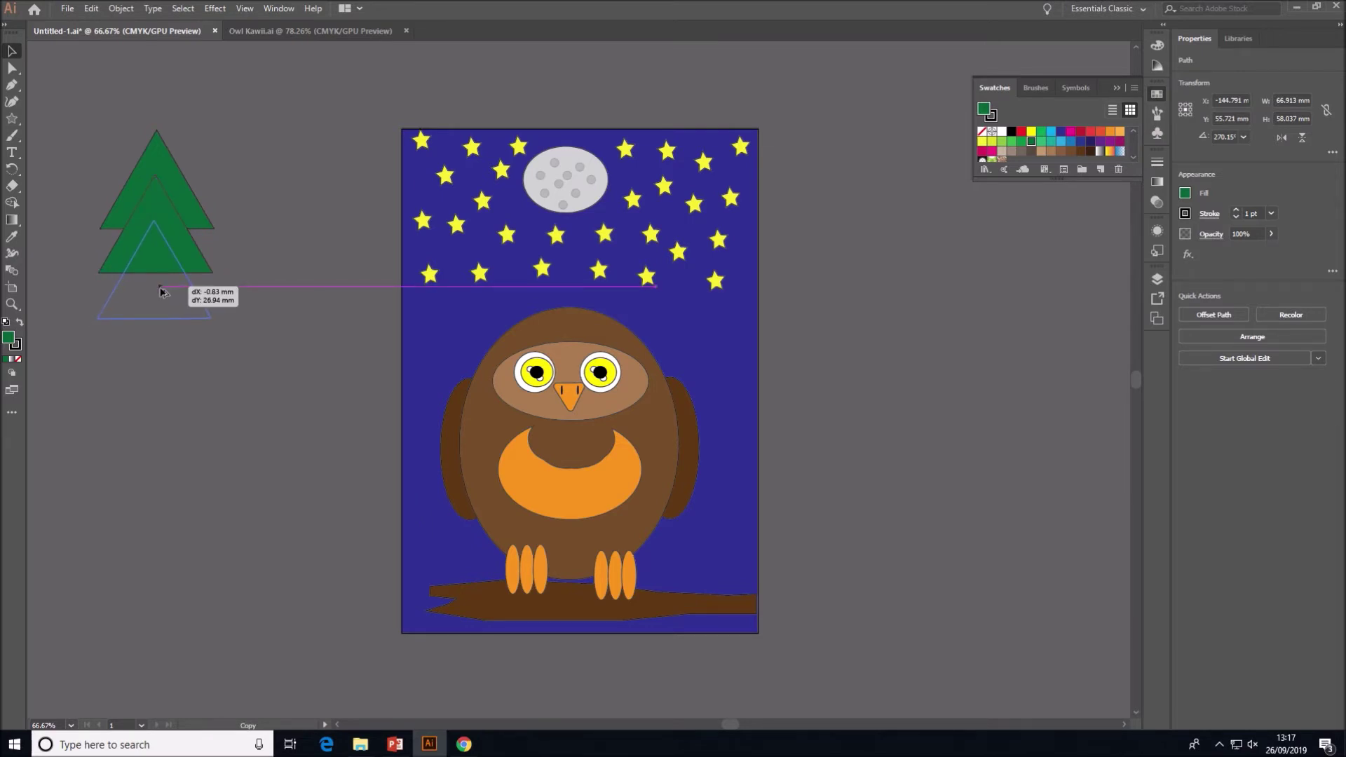
drag(160, 289, 160, 290)
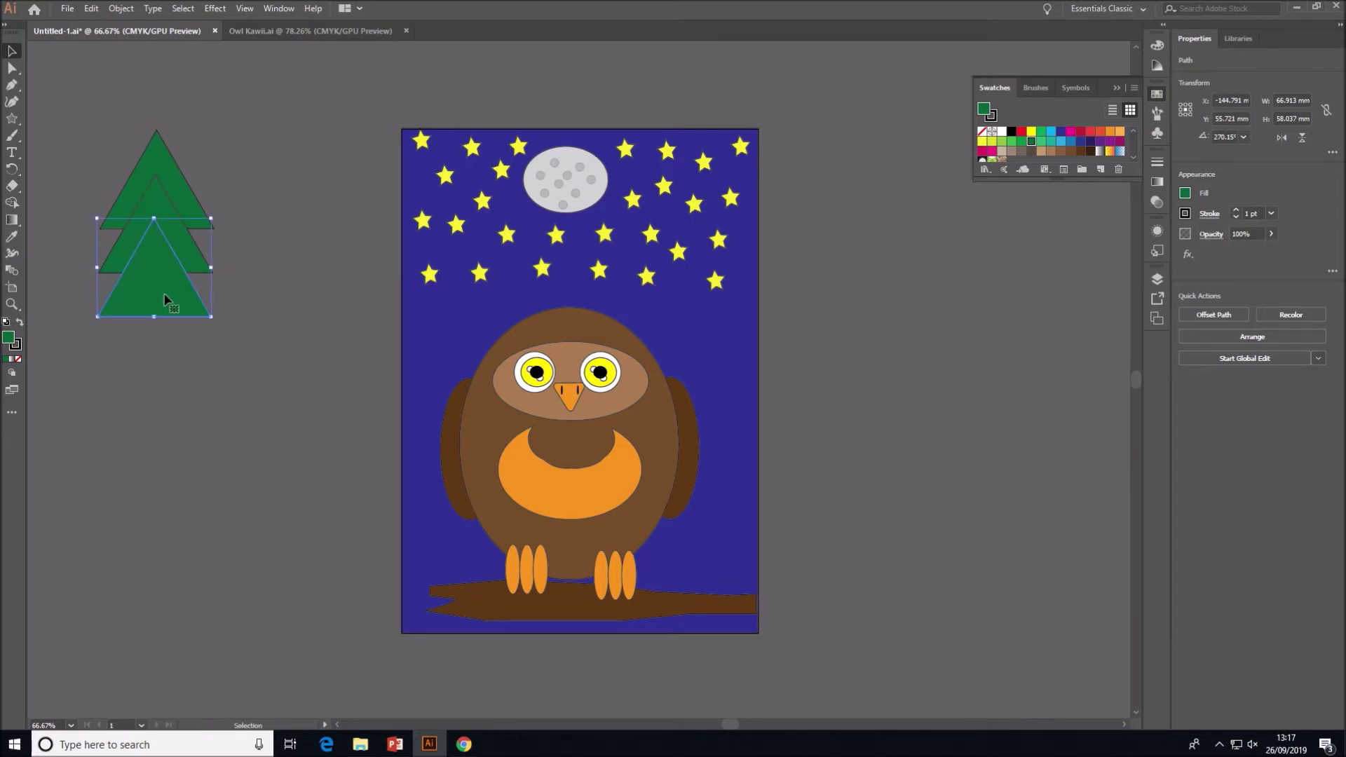
click(187, 372)
key(ctrl+a)
right_click(167, 268)
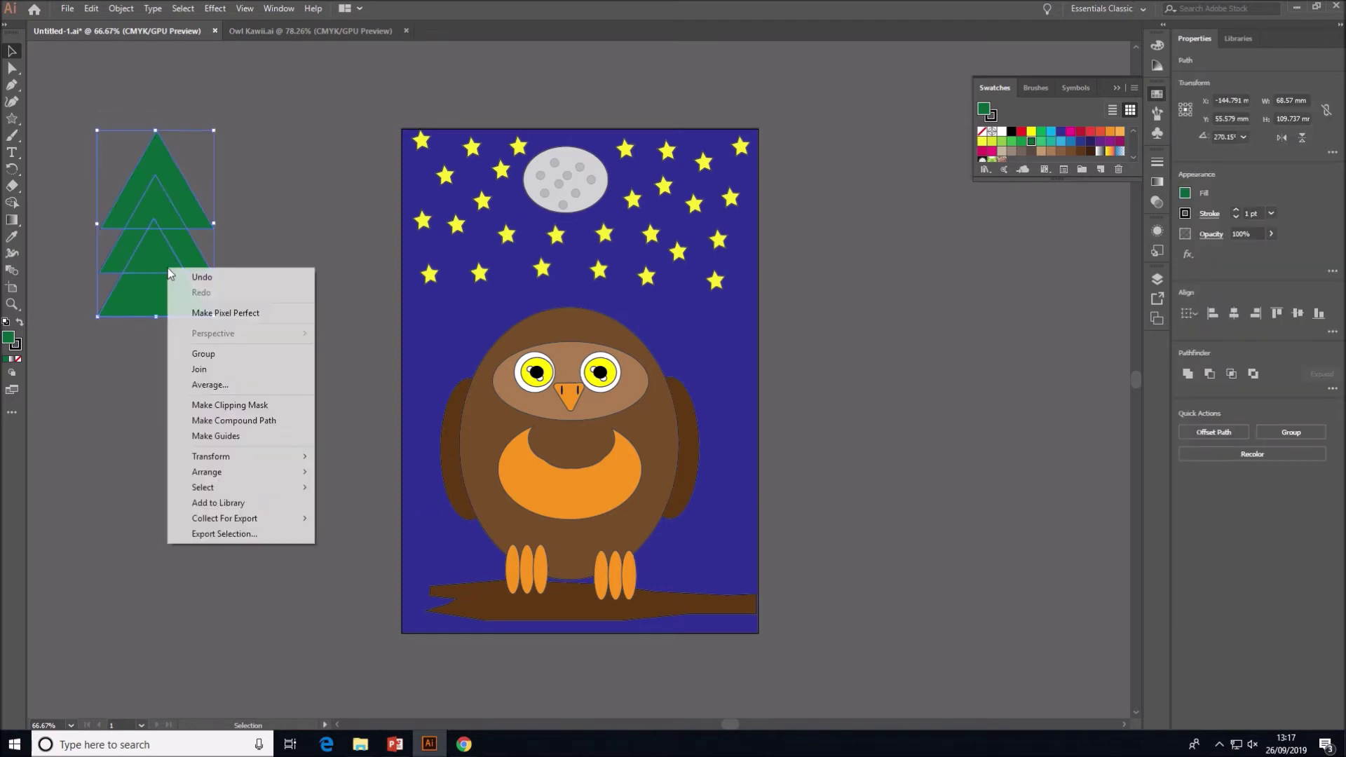
click(207, 353)
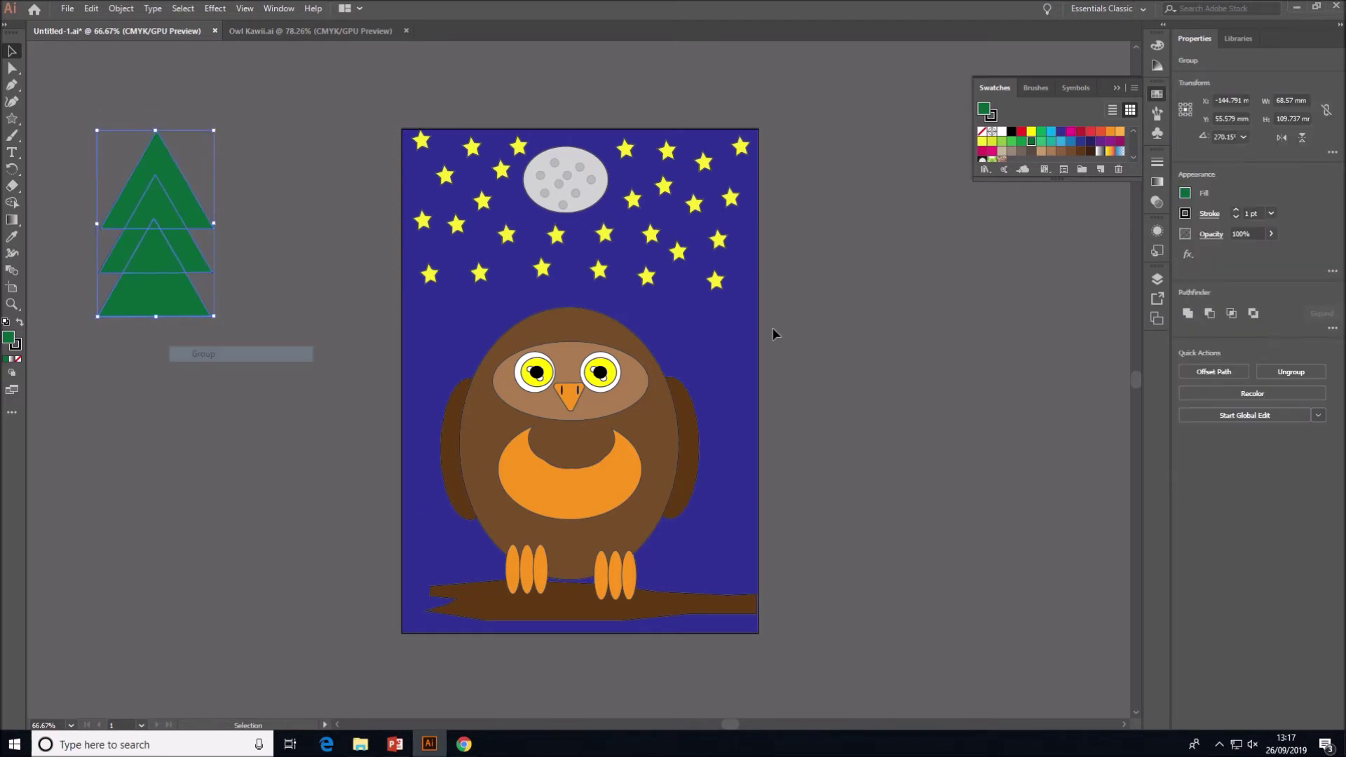
Remove the stroke from the tree group and enlarge it to about 86 by 148 mm.
click(1186, 214)
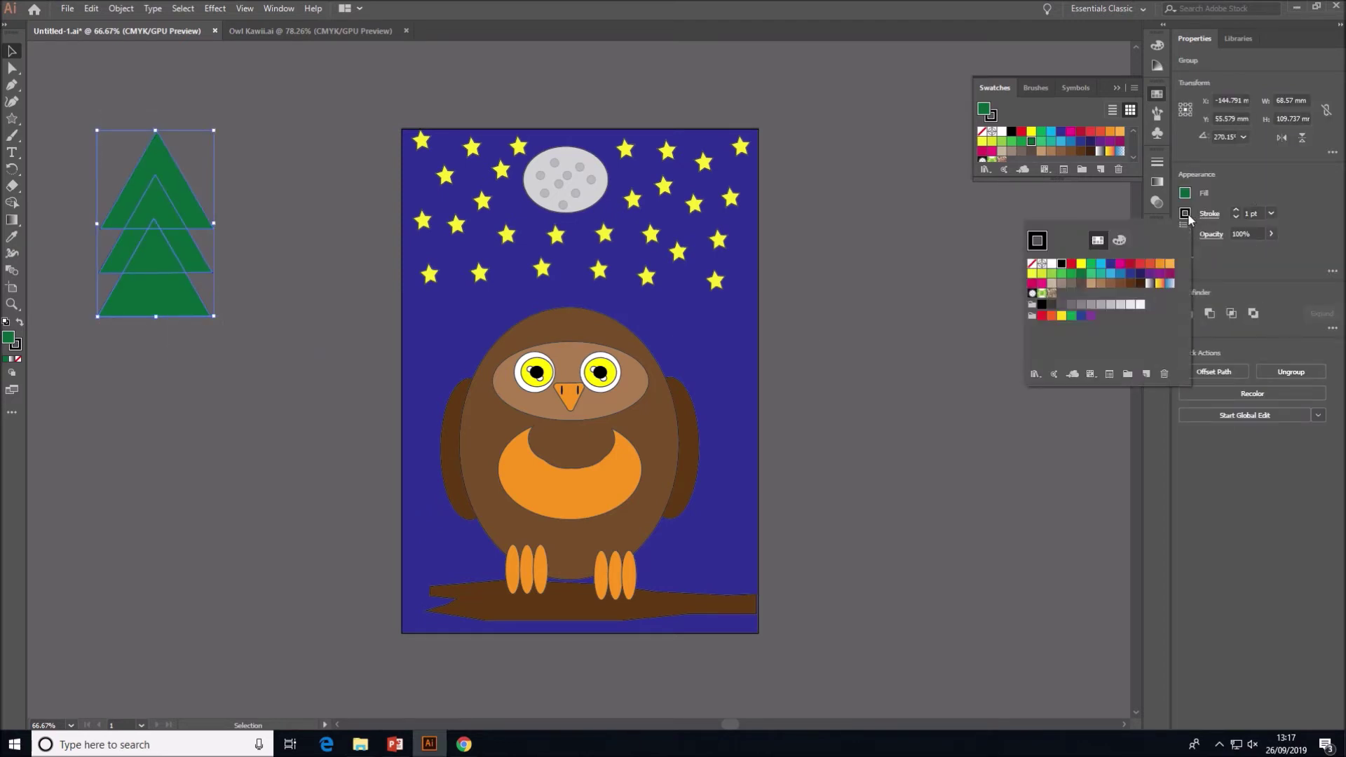
click(221, 288)
click(192, 344)
click(202, 311)
drag(214, 316, 243, 380)
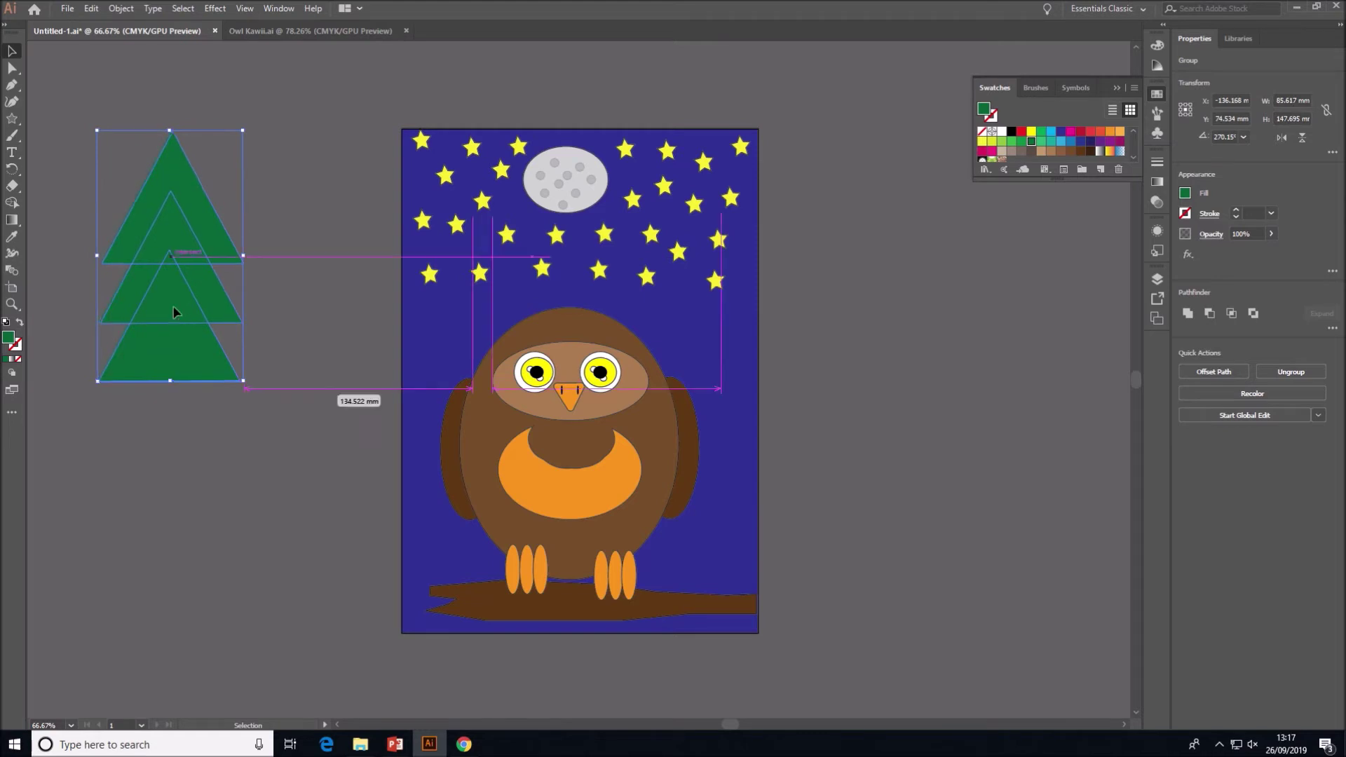
Move the fir tree onto the artboard's lower left and copy it twice to form a row of three trees along the bottom.
drag(174, 312, 250, 474)
drag(236, 423, 434, 516)
drag(522, 509, 524, 514)
drag(426, 501, 674, 500)
drag(466, 490, 485, 494)
Bring the owl and branch group to the front of the three fir trees.
click(609, 349)
right_click(613, 341)
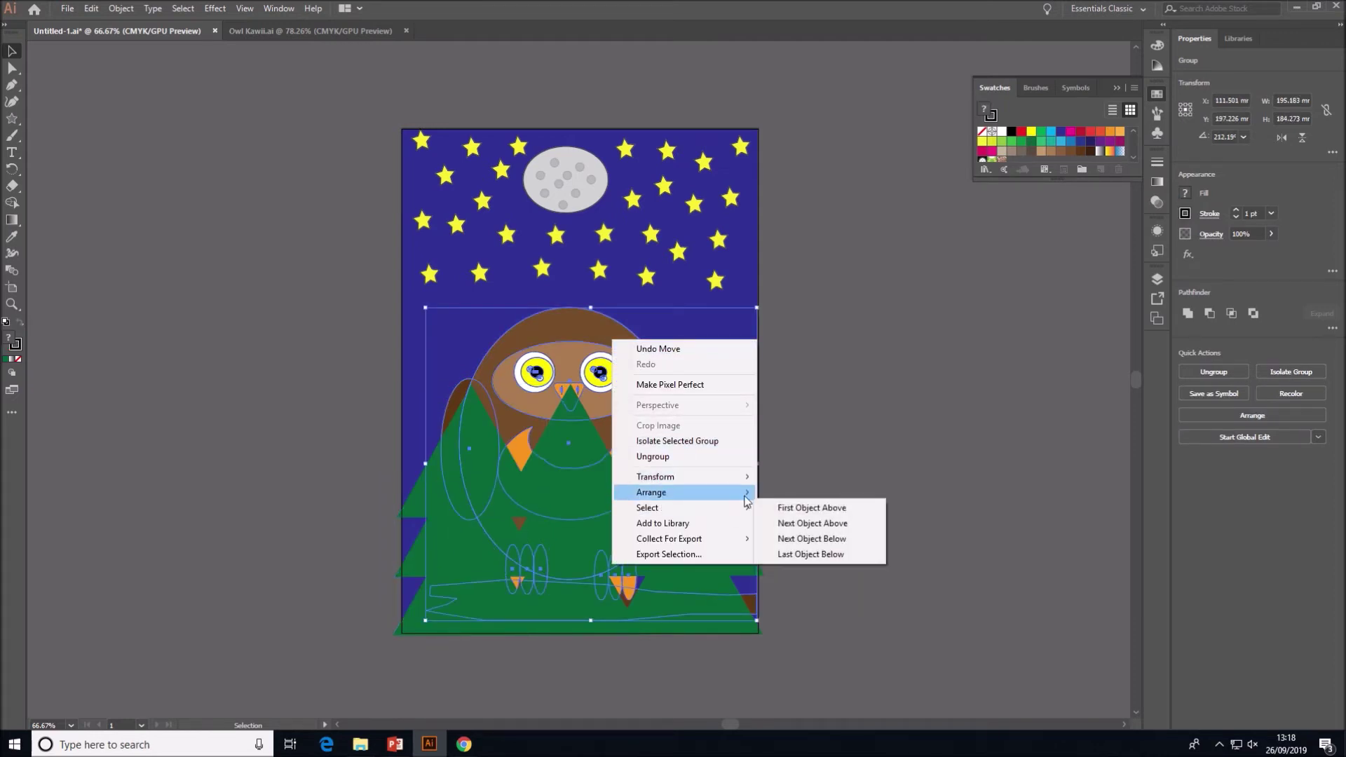
click(778, 492)
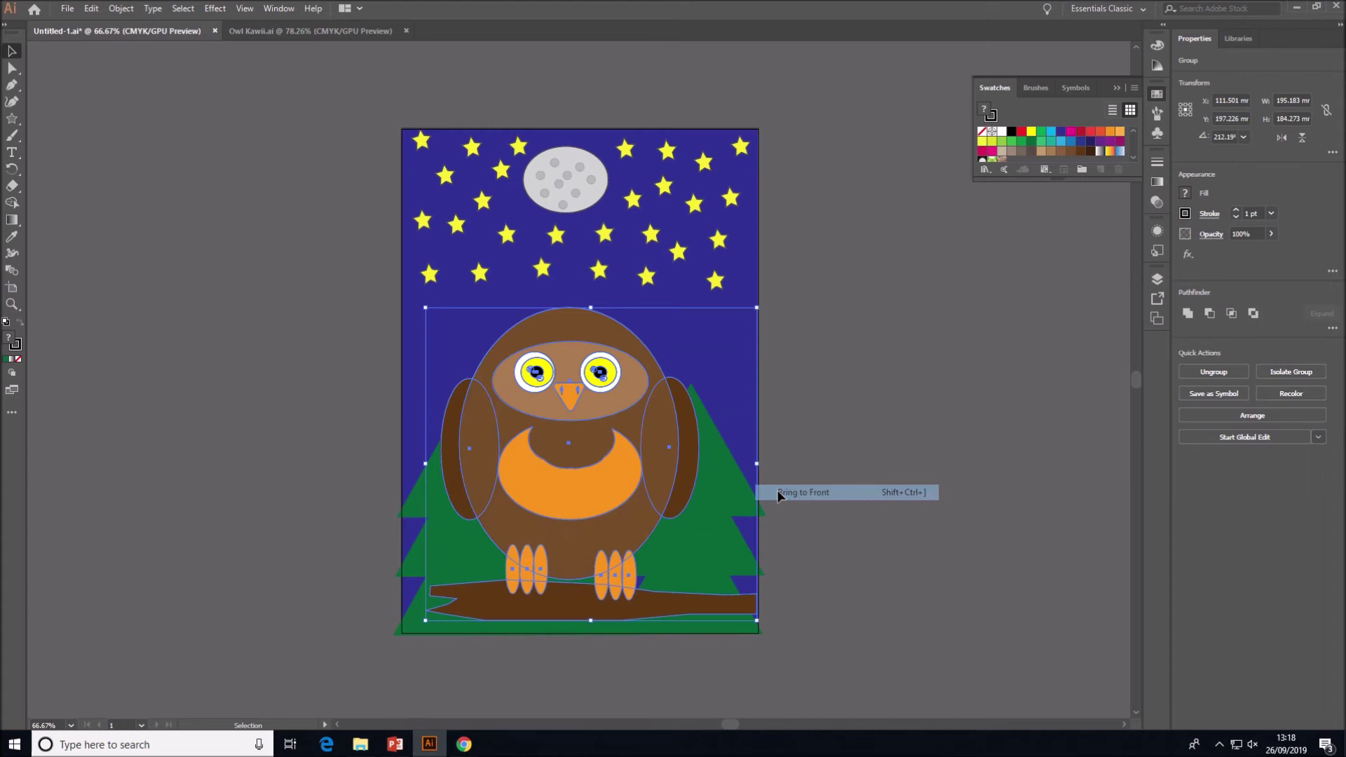
click(826, 477)
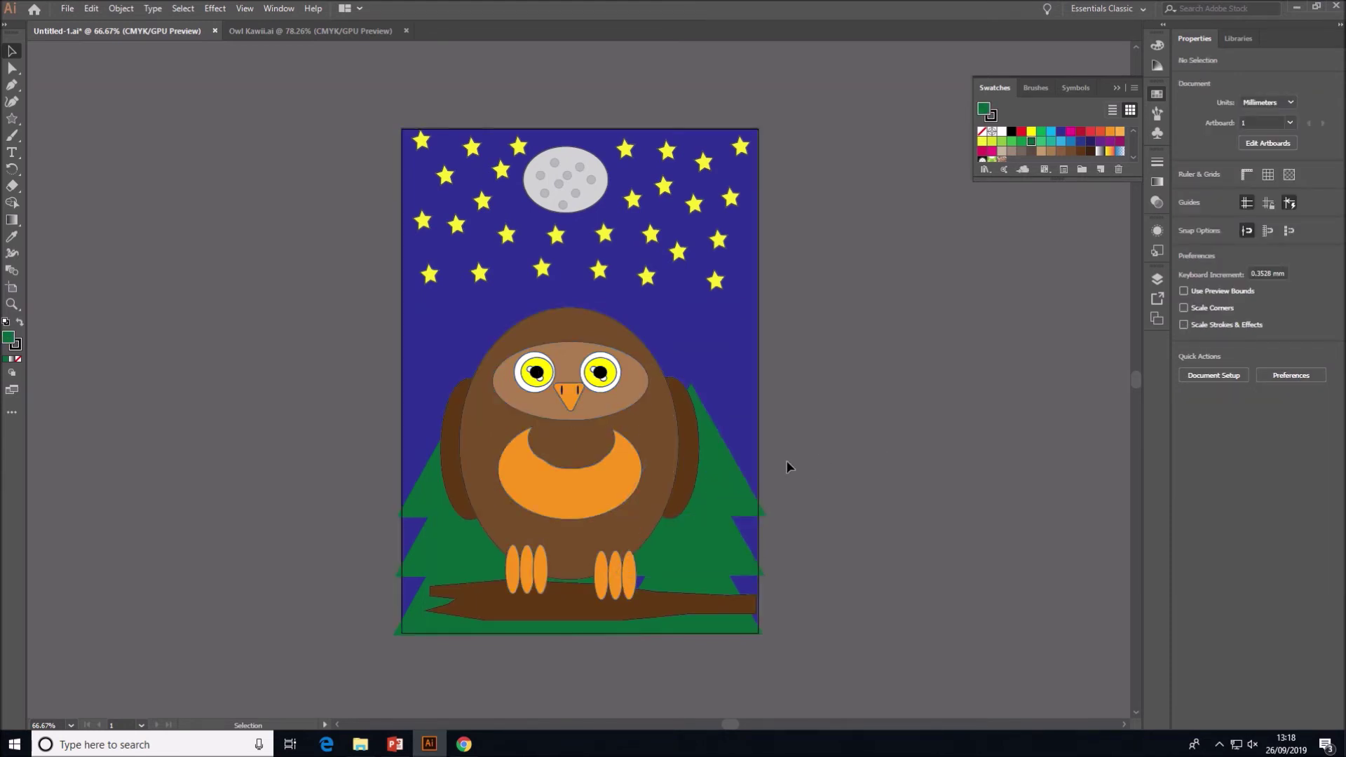
Scale the owl and branch group down and move it to the bottom of the artboard between the trees.
click(646, 446)
drag(758, 309, 727, 359)
mouse_move(629, 449)
mouse_down()
mouse_move(598, 459)
mouse_move(643, 464)
mouse_up()
Select all three fir trees and stretch them upward to a height of about 190 mm.
click(719, 443)
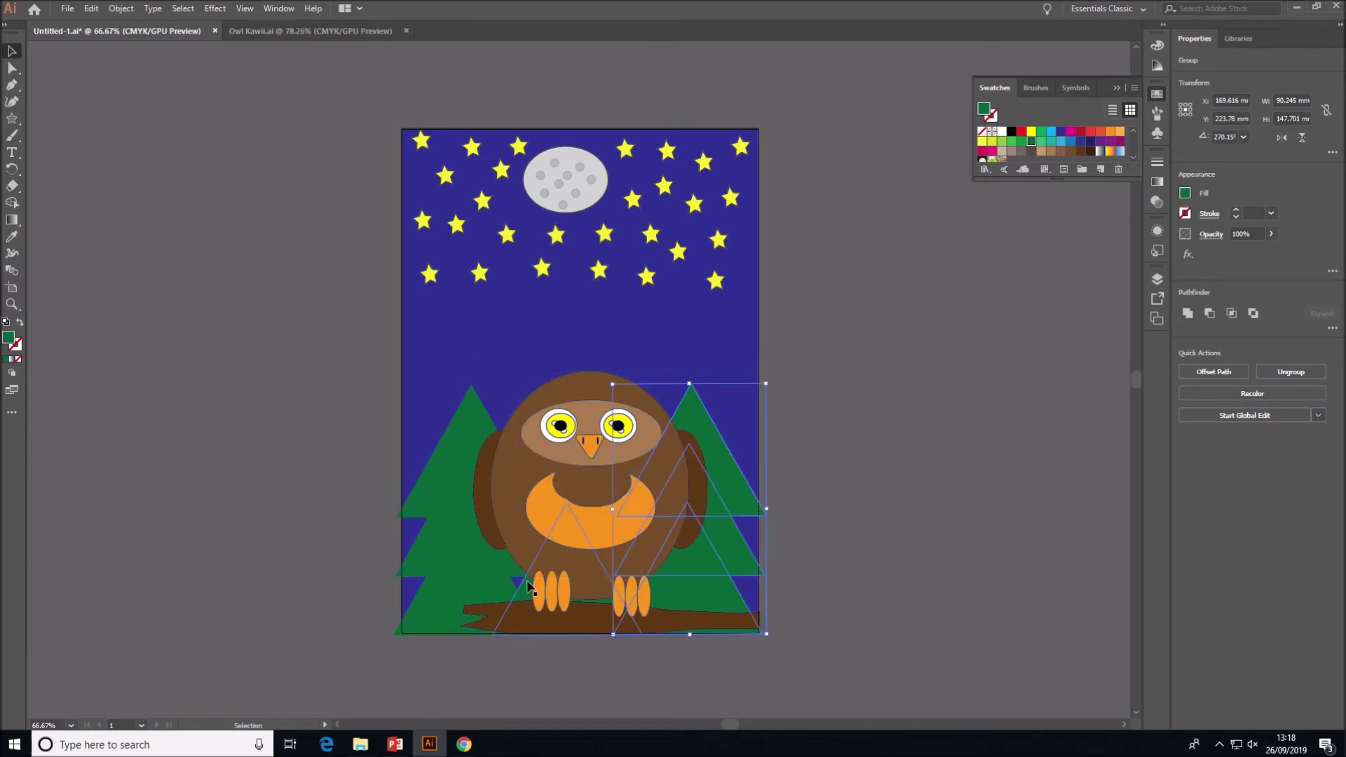
shift+click(527, 587)
shift+click(442, 491)
drag(578, 383, 579, 312)
click(902, 412)
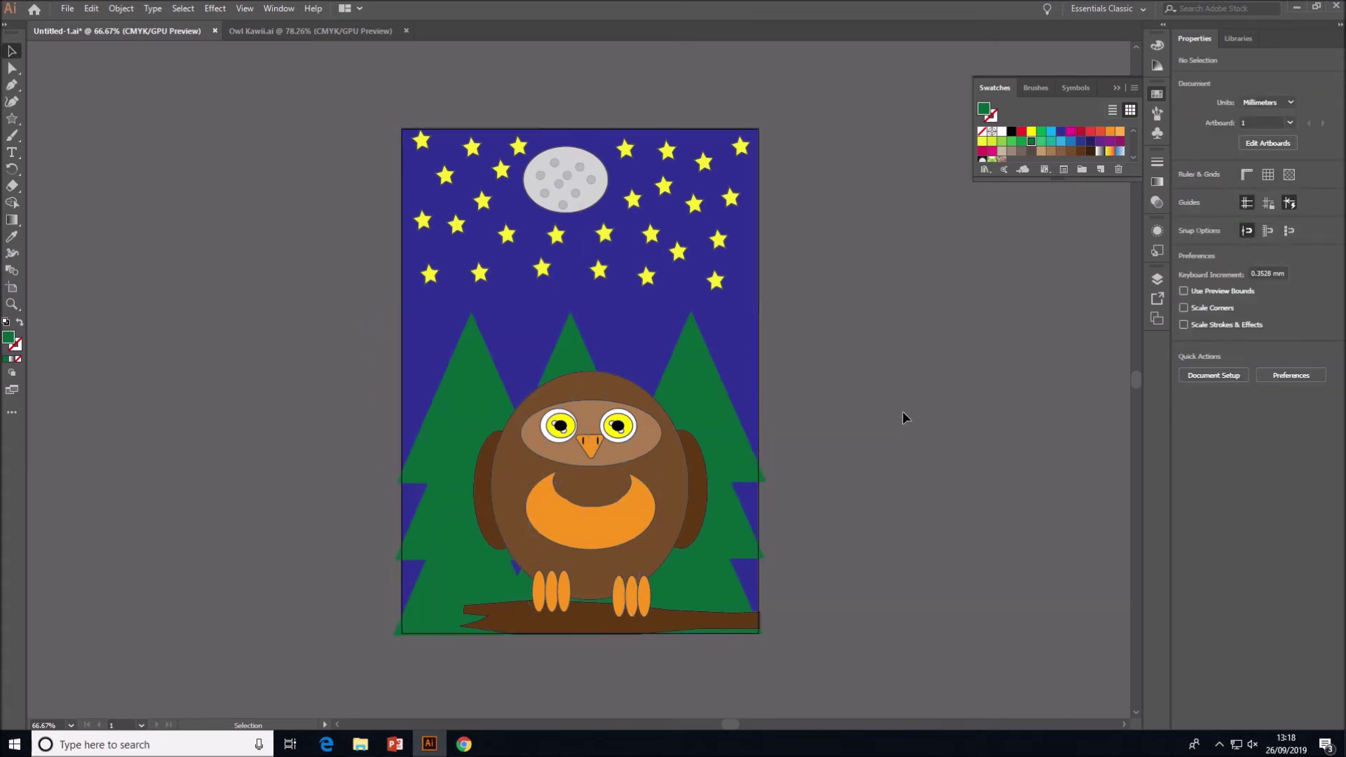
Narrow the two outer fir trees until their outer sides line up with the artboard edges.
click(762, 470)
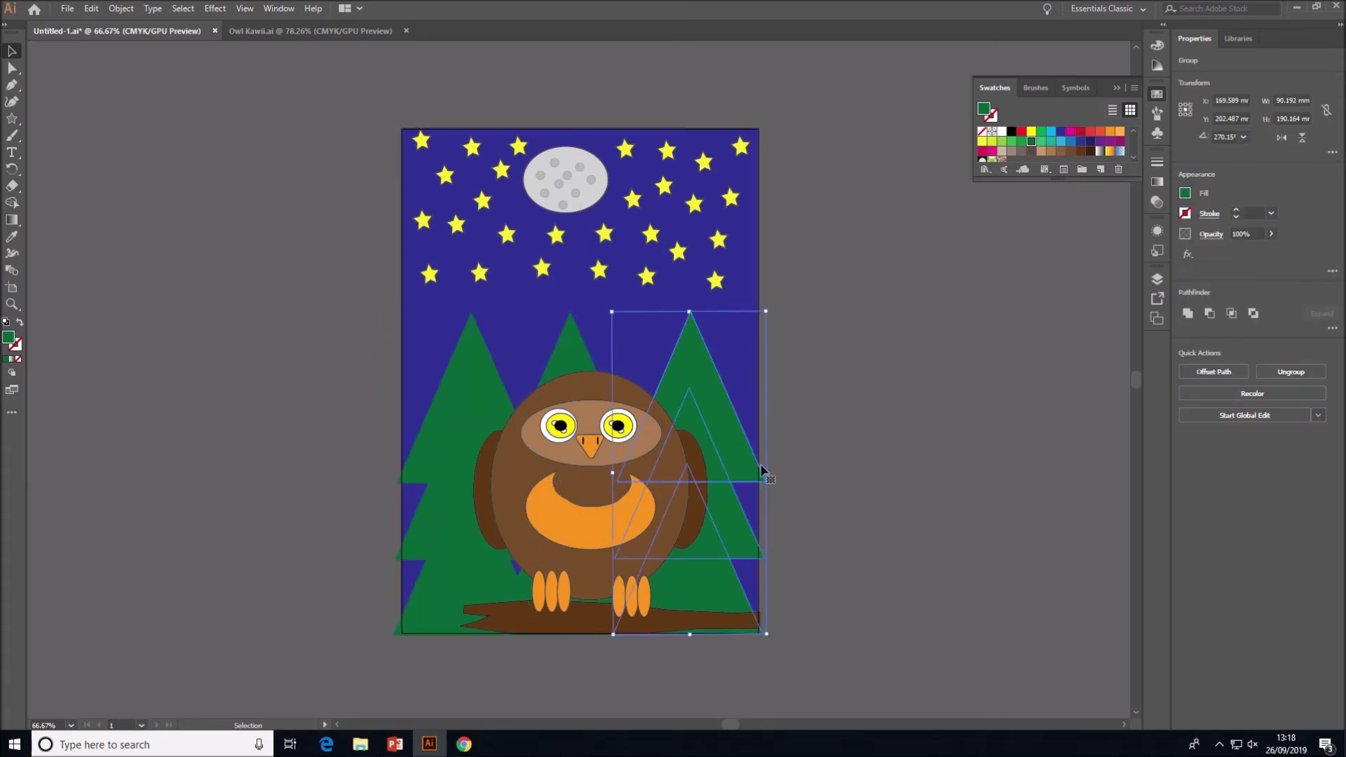
drag(769, 475, 759, 474)
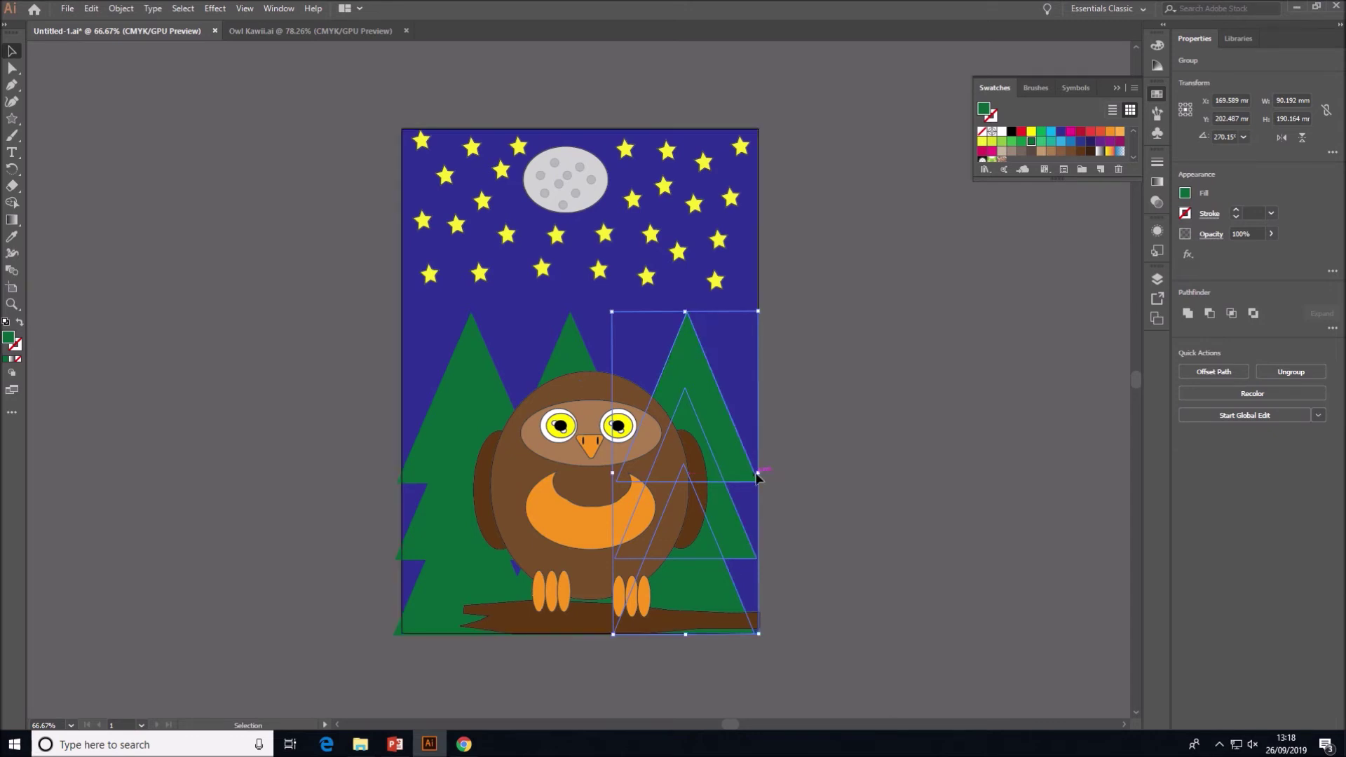
click(423, 469)
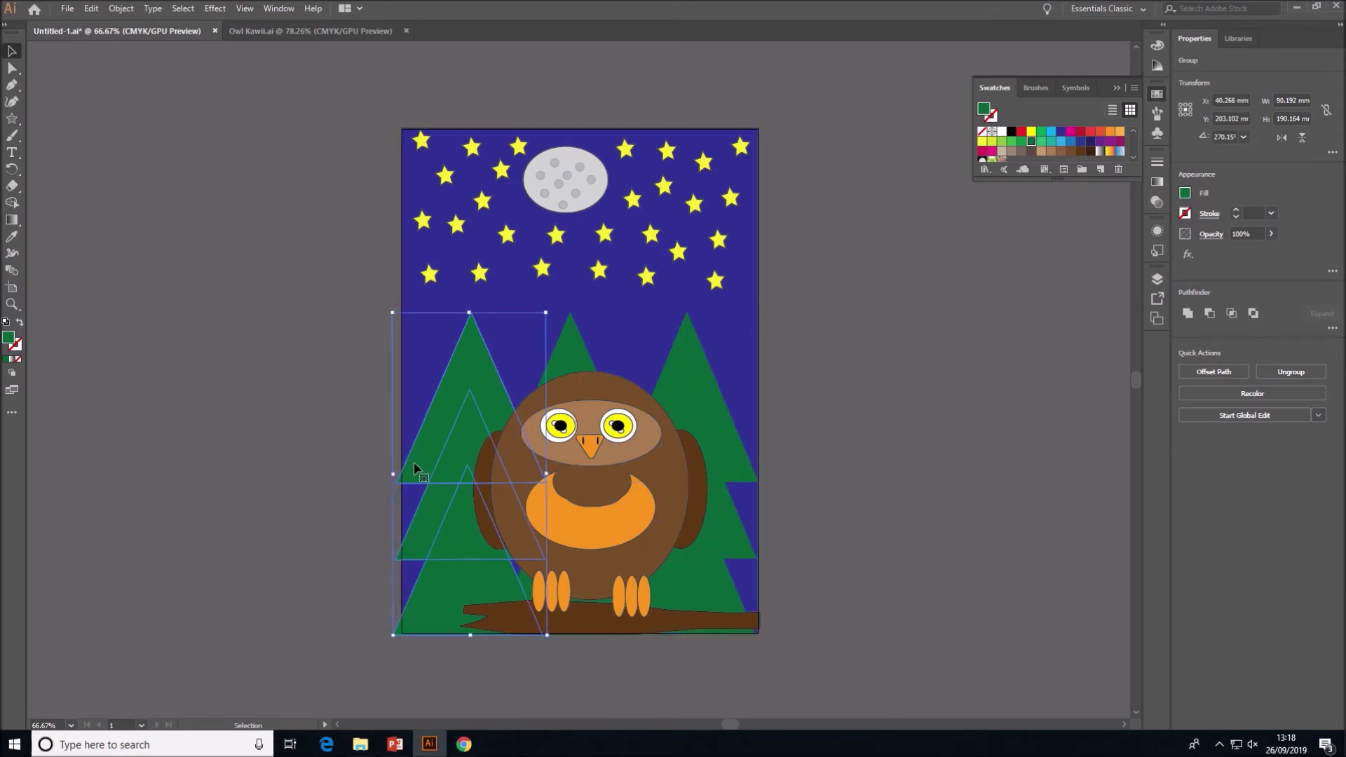
drag(397, 474, 399, 477)
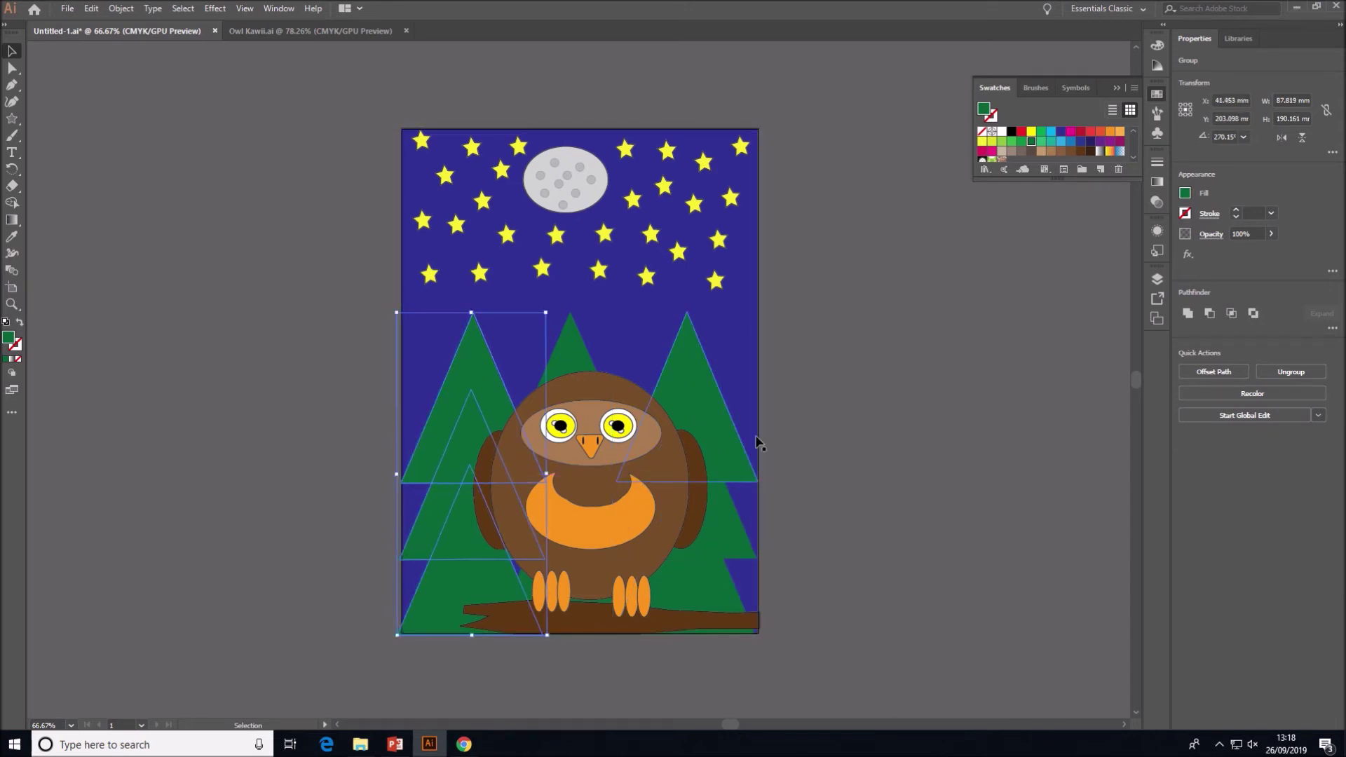
click(866, 428)
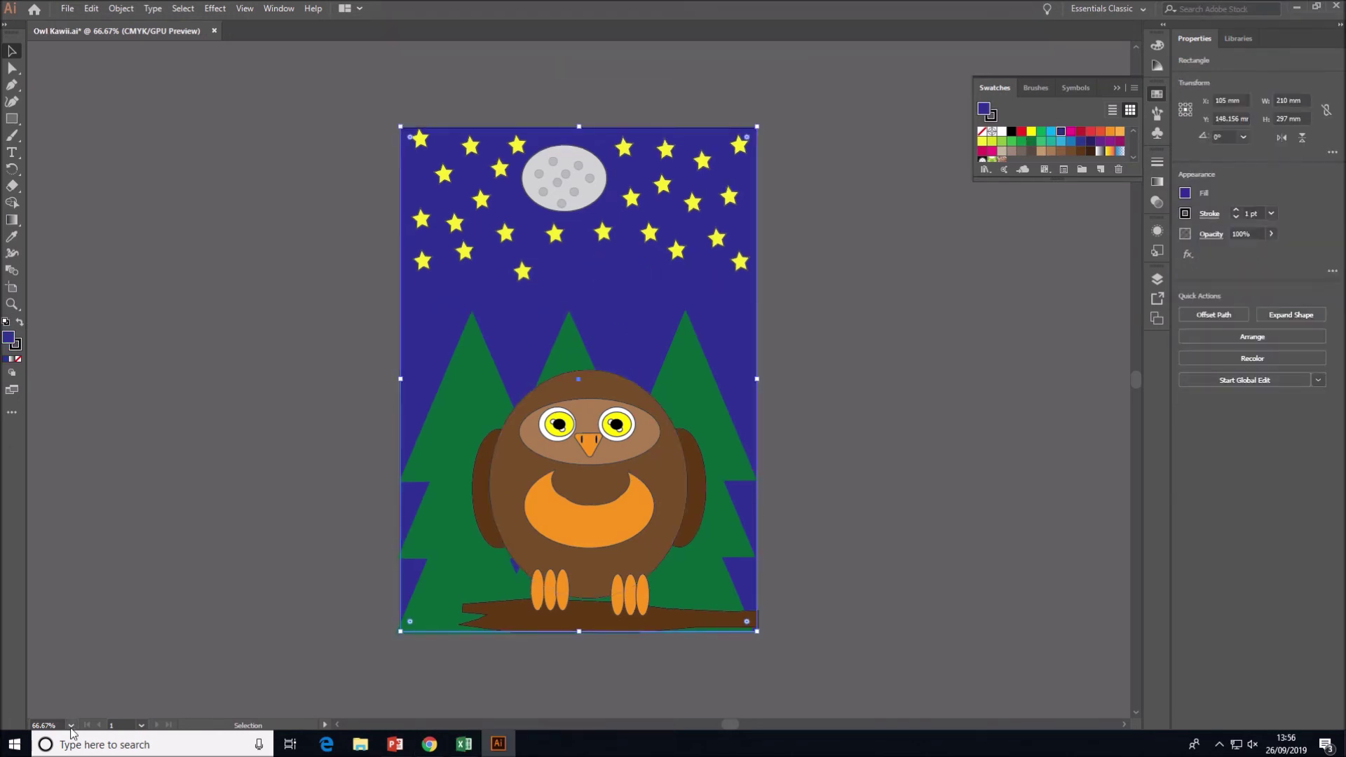
Isolate the owl group, ungroup the left eye's iris parts and centre them within the white of the eye.
click(71, 725)
click(94, 507)
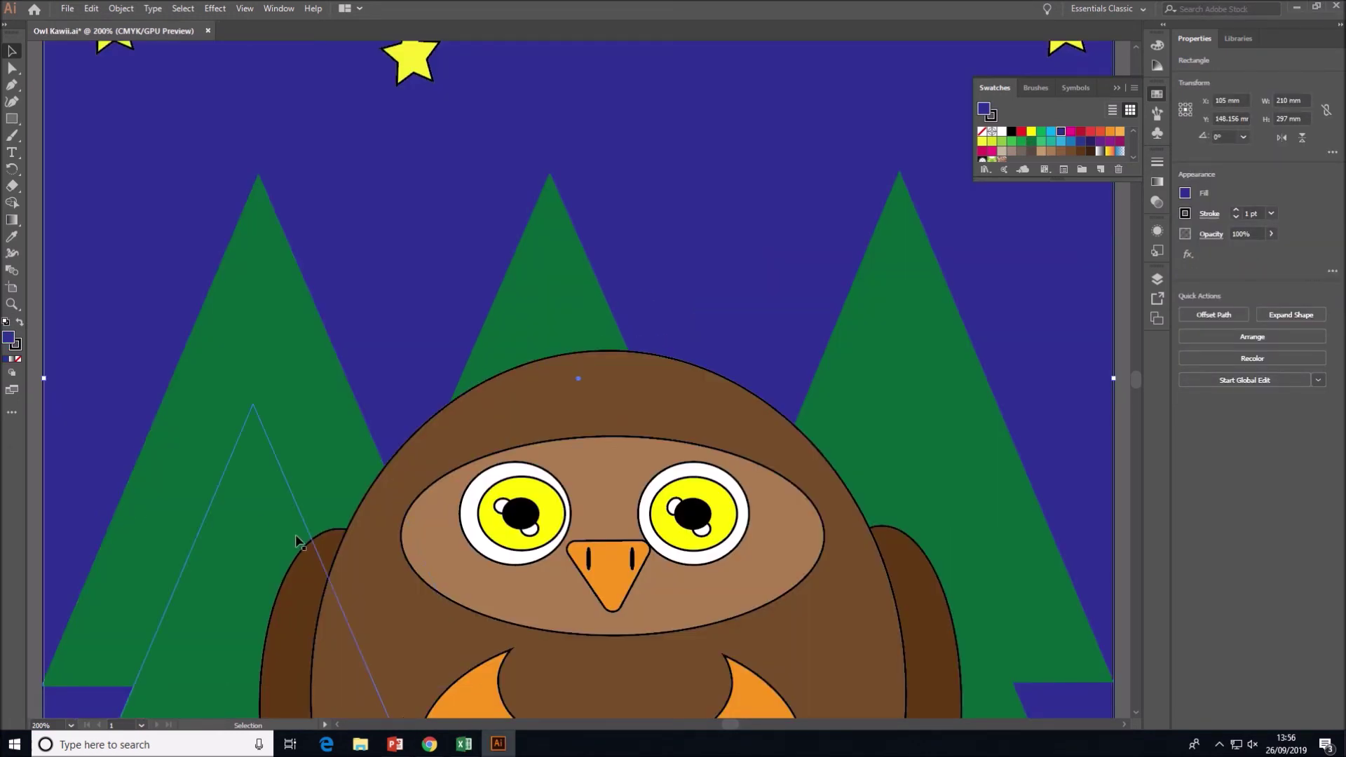
click(71, 725)
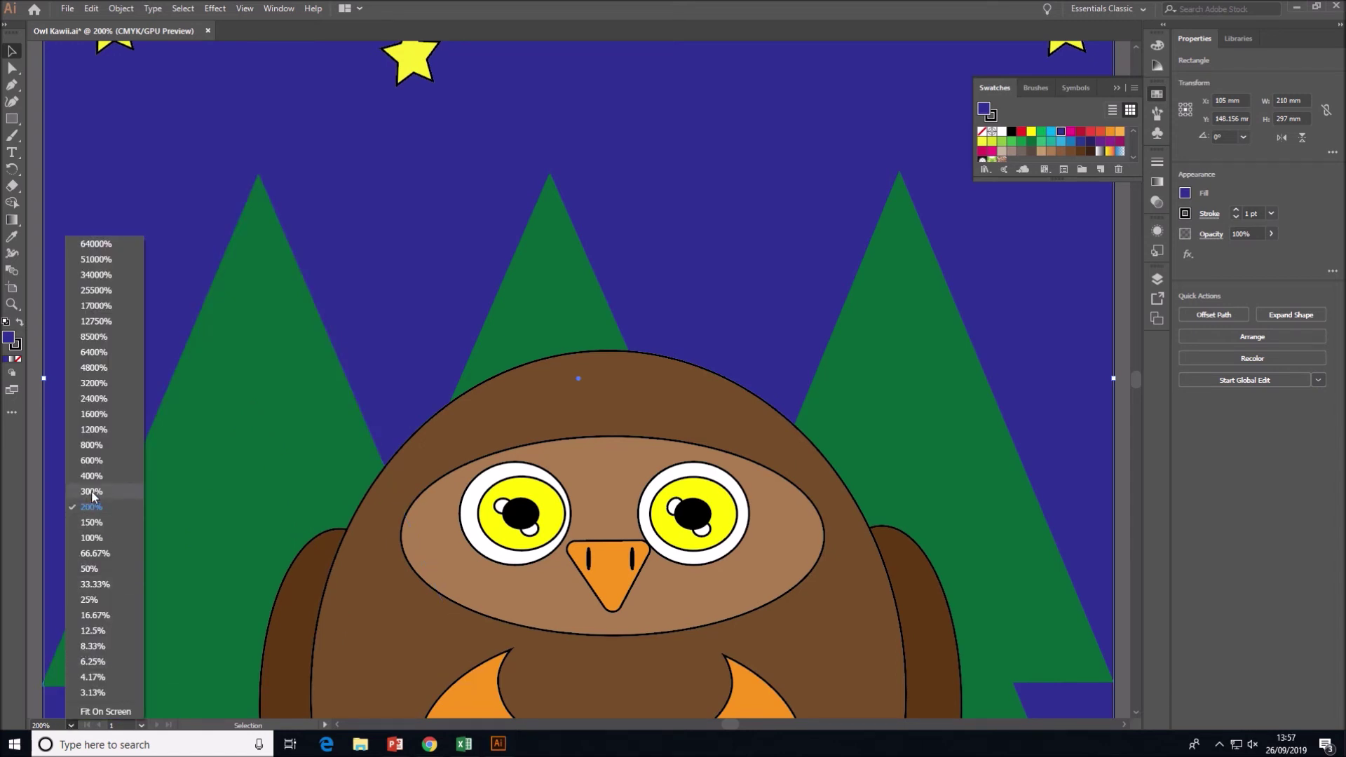
click(93, 494)
click(509, 498)
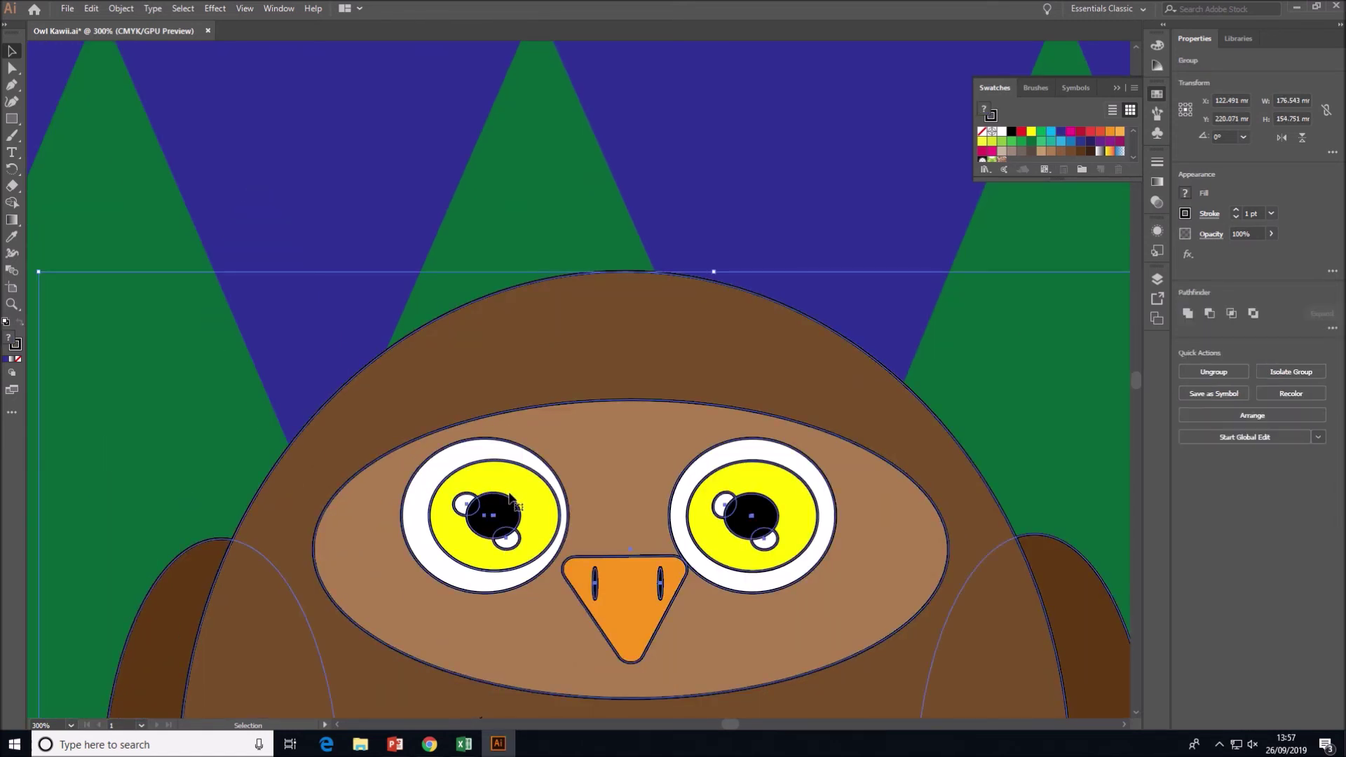
double_click(516, 493)
click(523, 490)
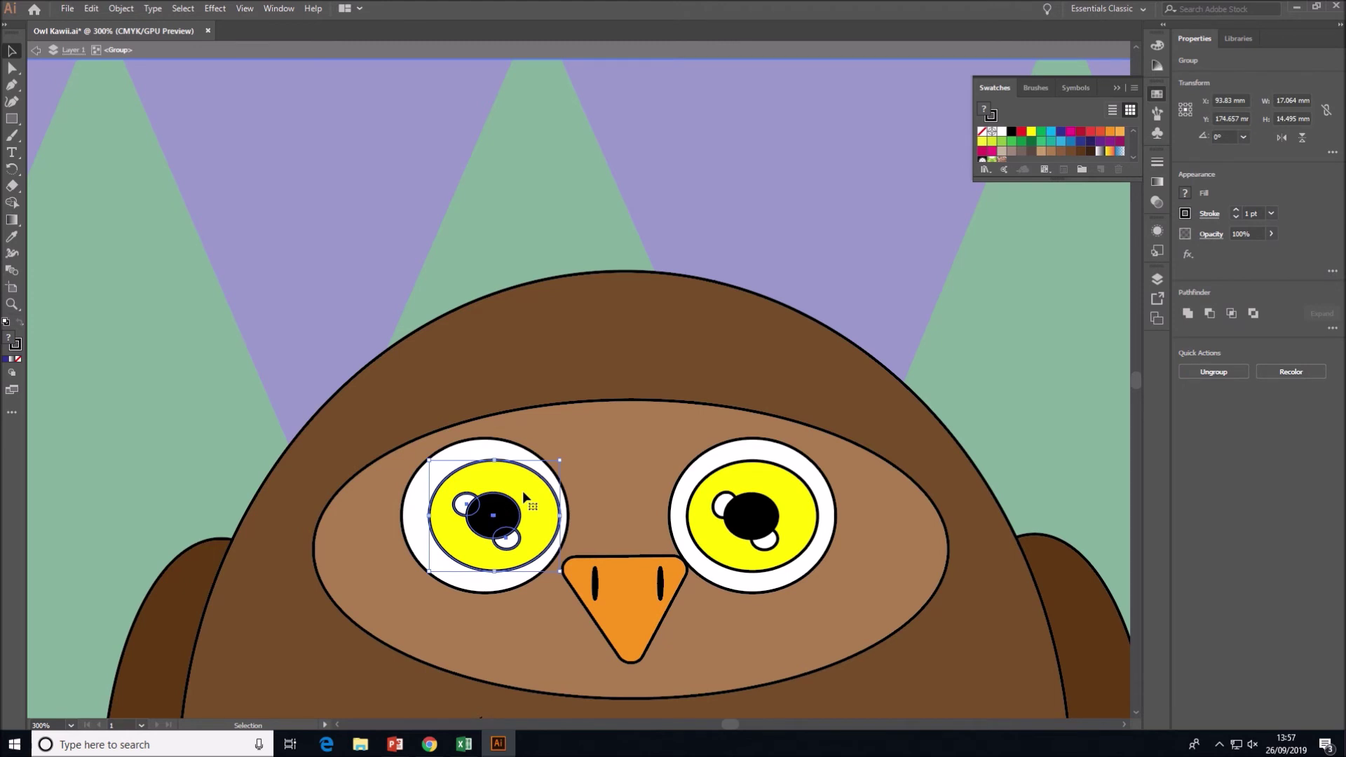
right_click(523, 491)
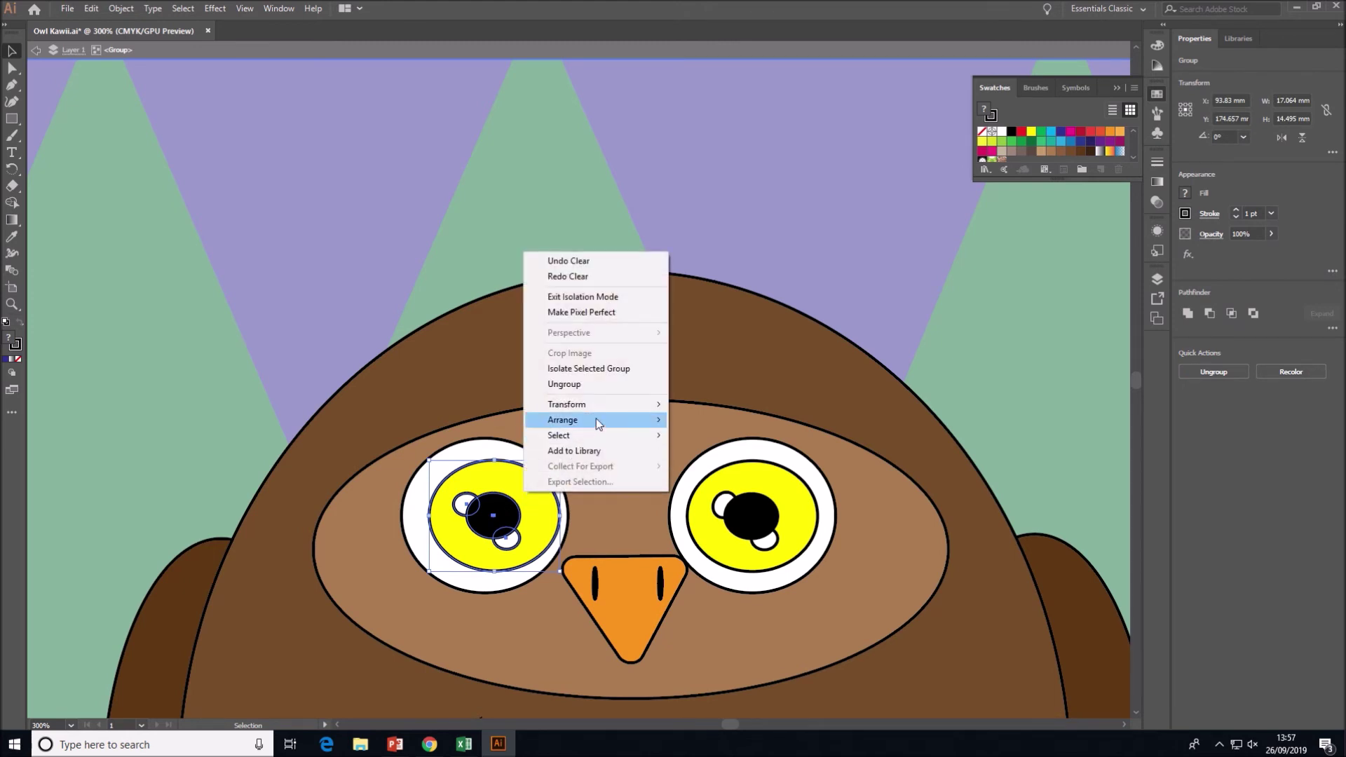
click(620, 385)
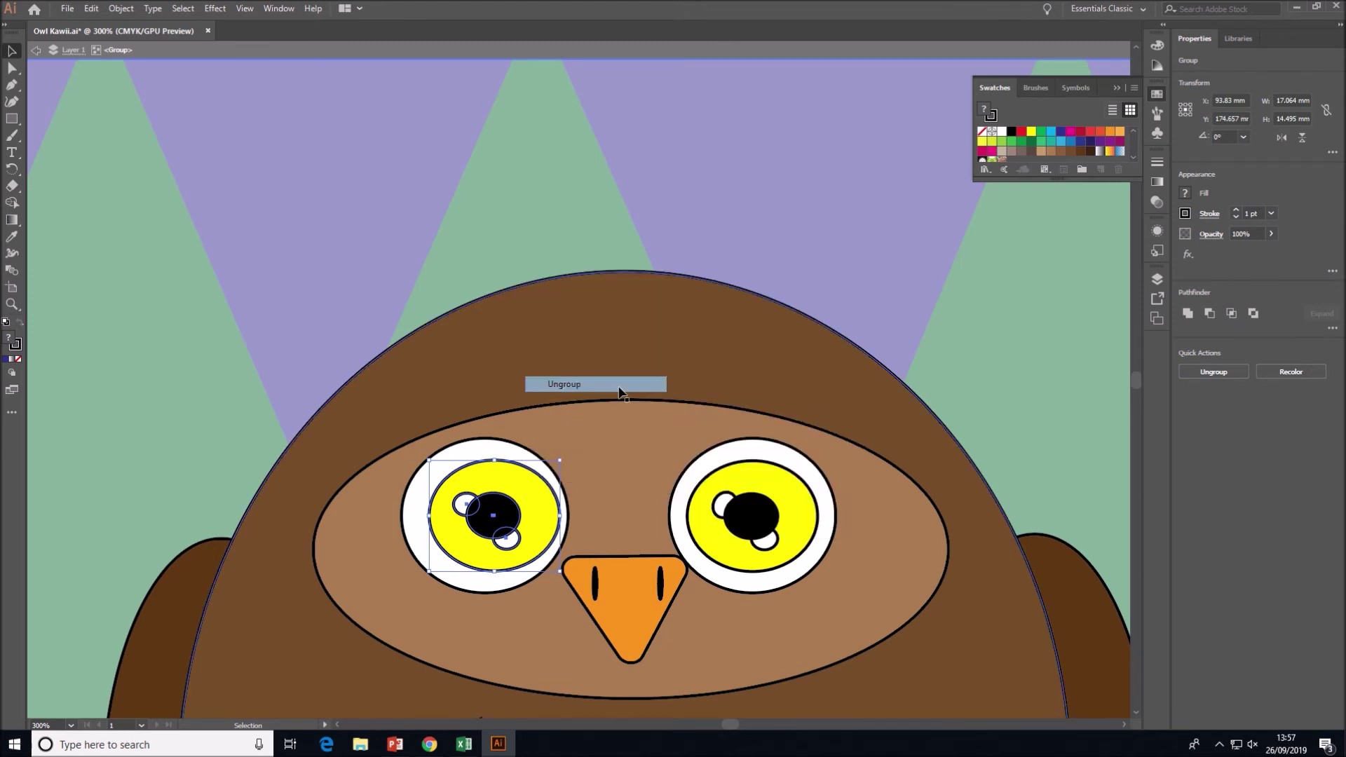
drag(535, 493, 525, 495)
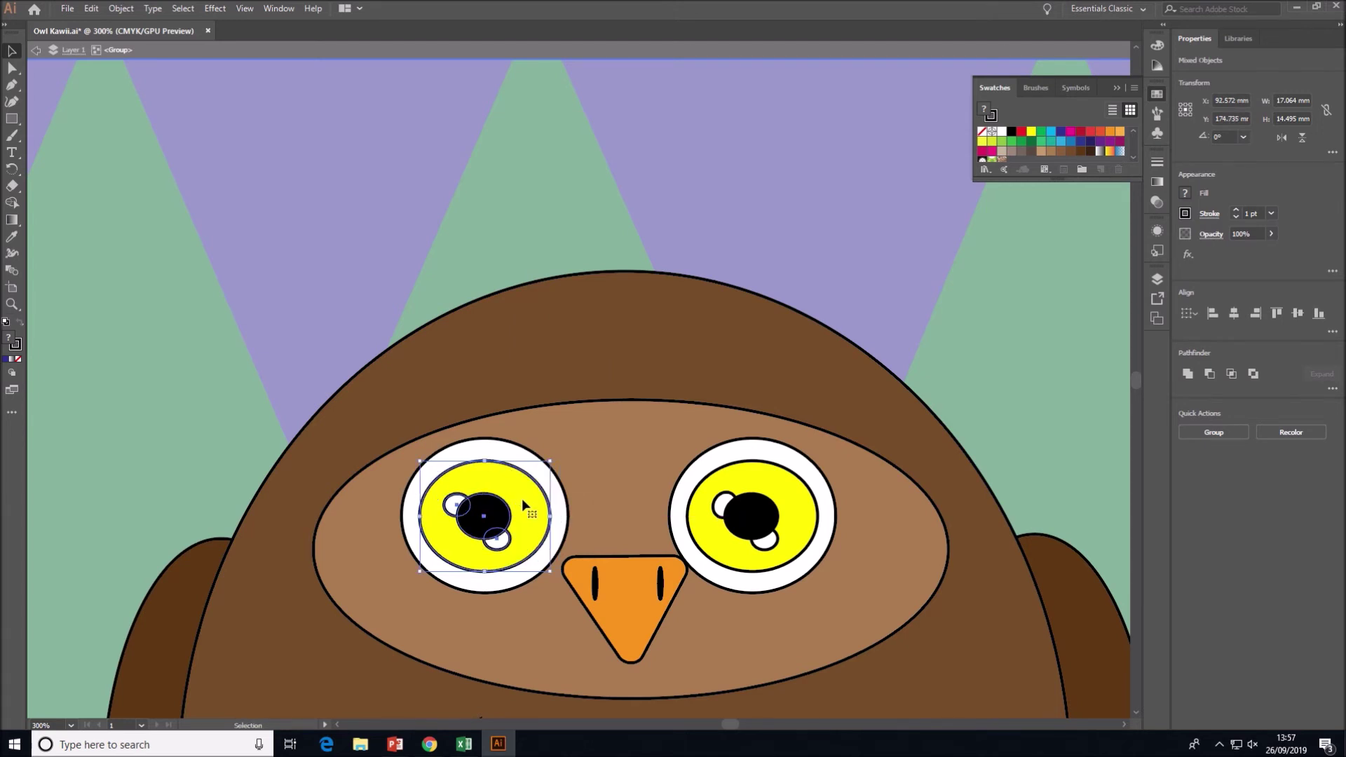
click(629, 473)
Ungroup the left eye's iris, pupil and highlights into separate ellipses.
click(483, 518)
click(452, 506)
right_click(448, 506)
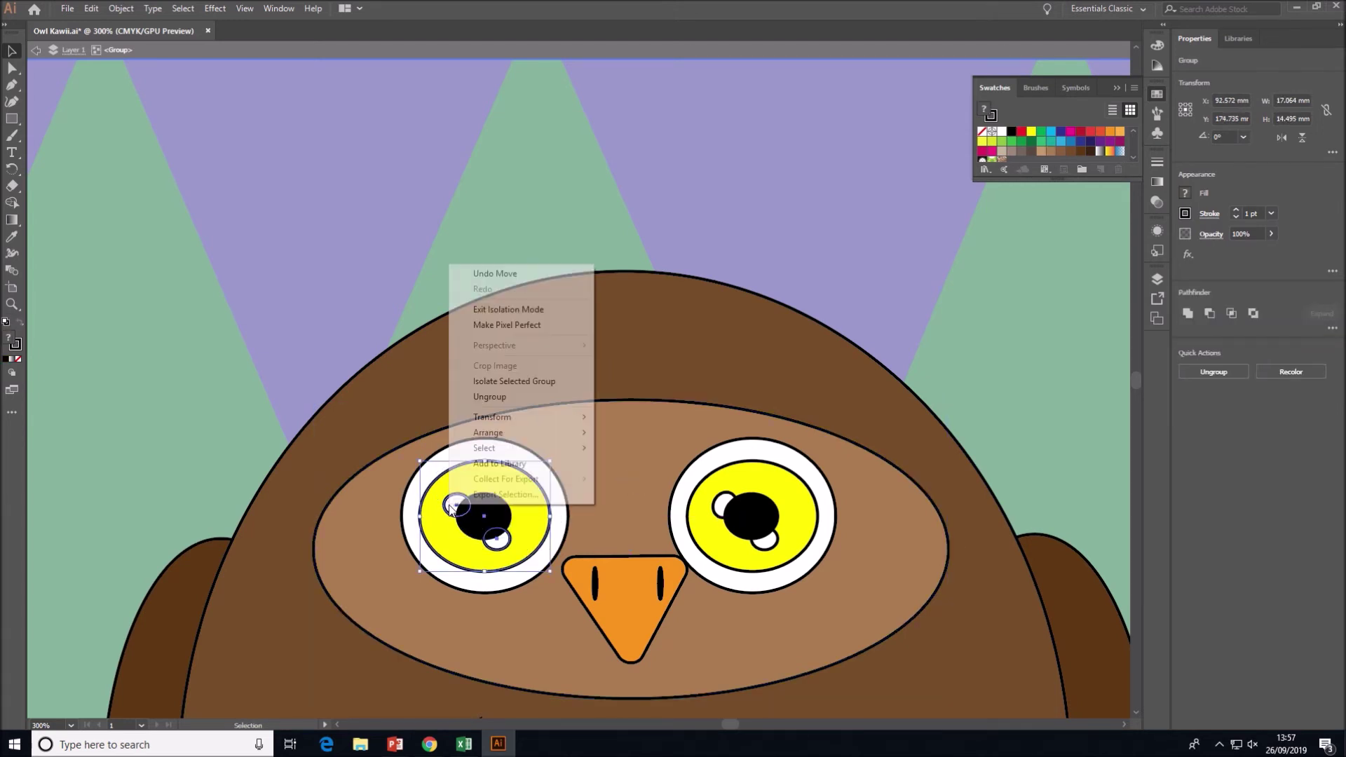
click(541, 393)
click(626, 471)
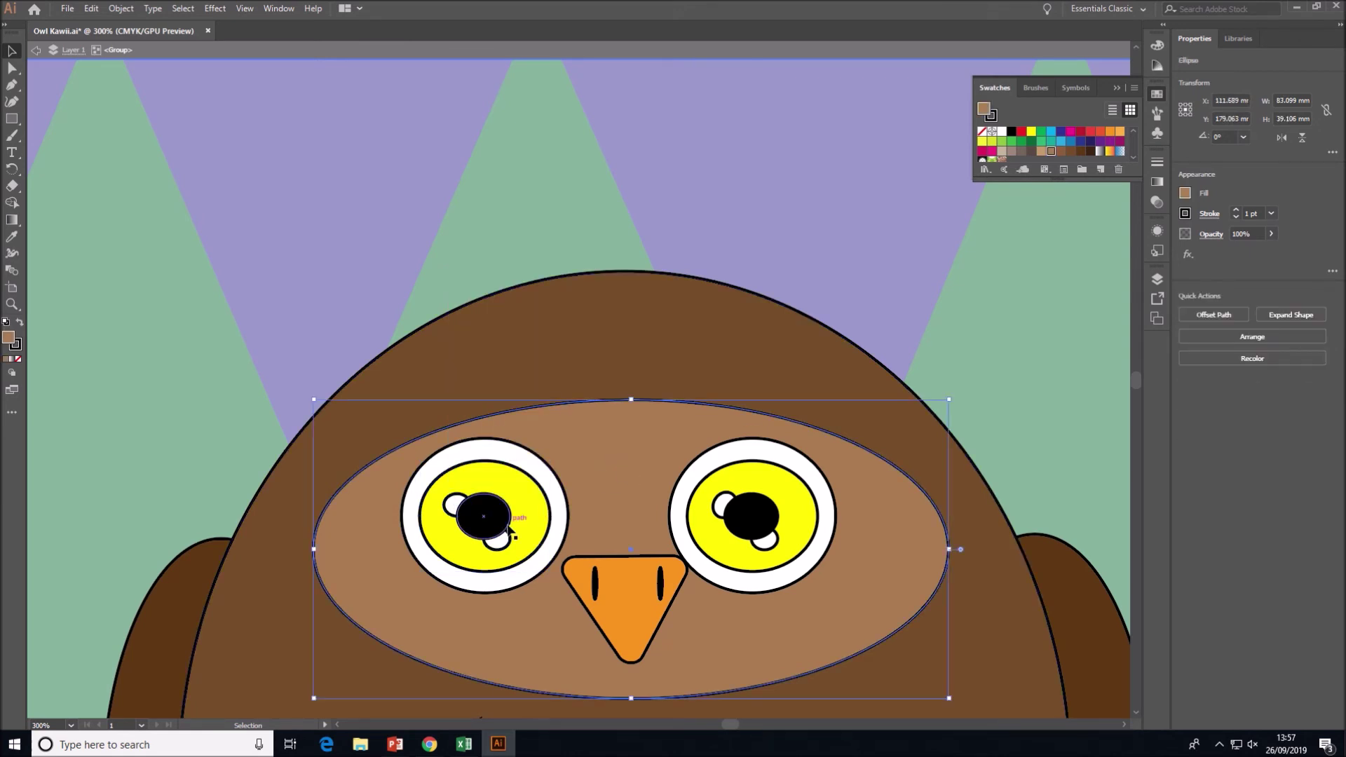
Bring the left eye's upper white highlight in front of the pupil and remove its stroke.
click(452, 507)
right_click(450, 509)
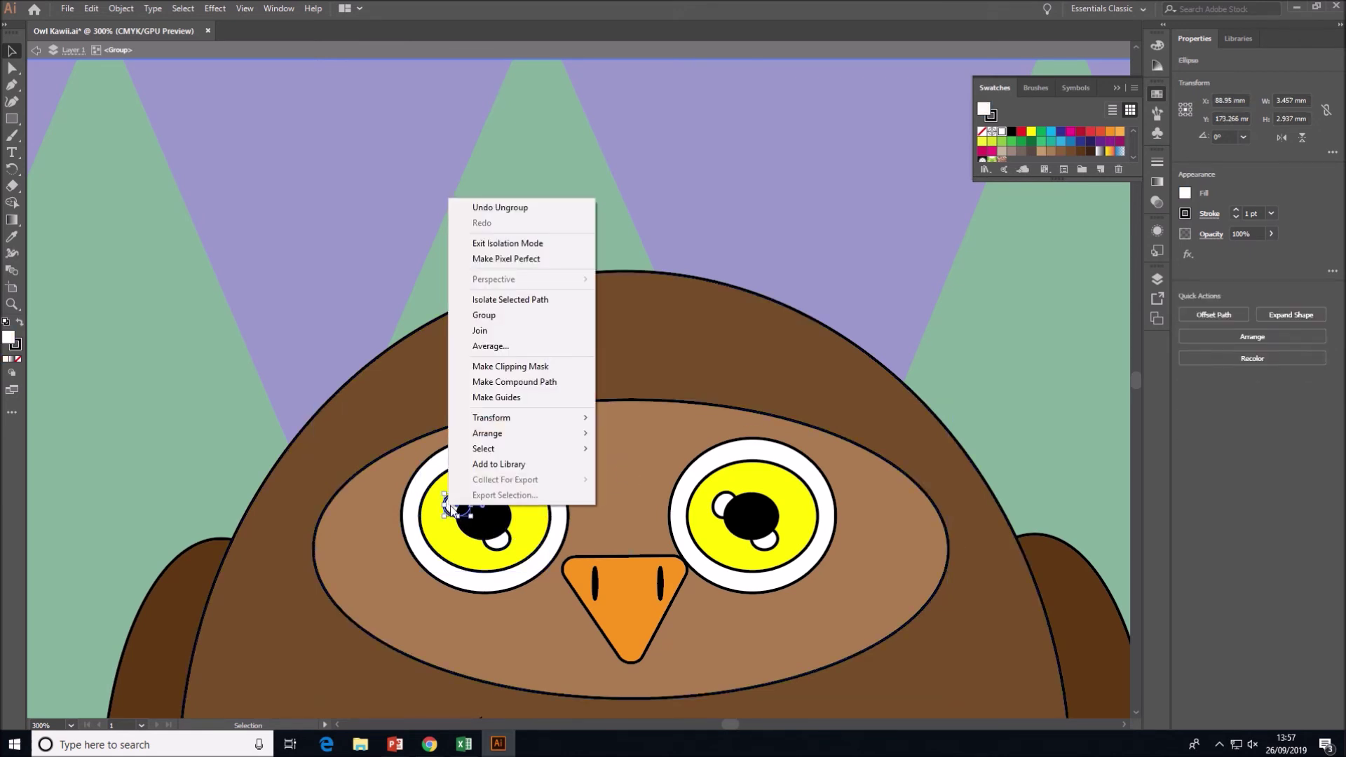
mouse_move(554, 435)
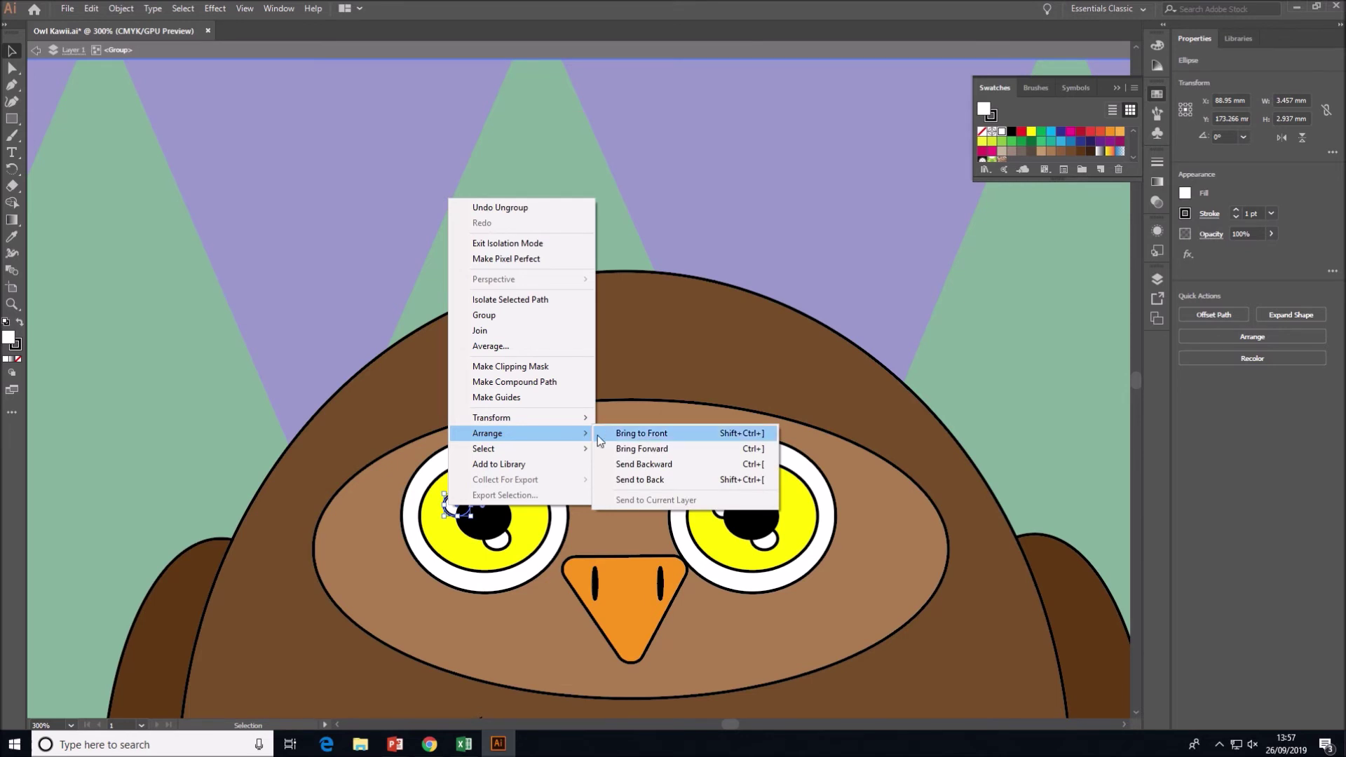
click(622, 434)
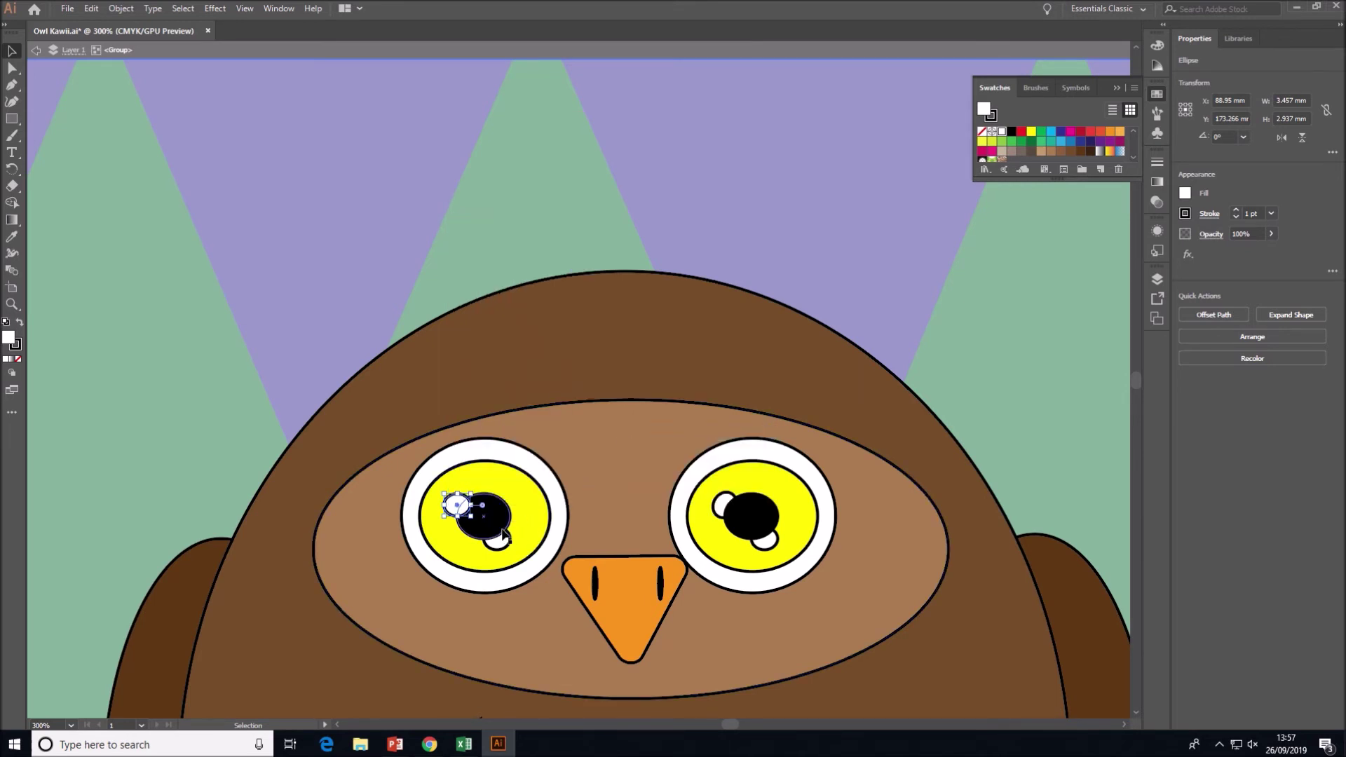
click(1184, 213)
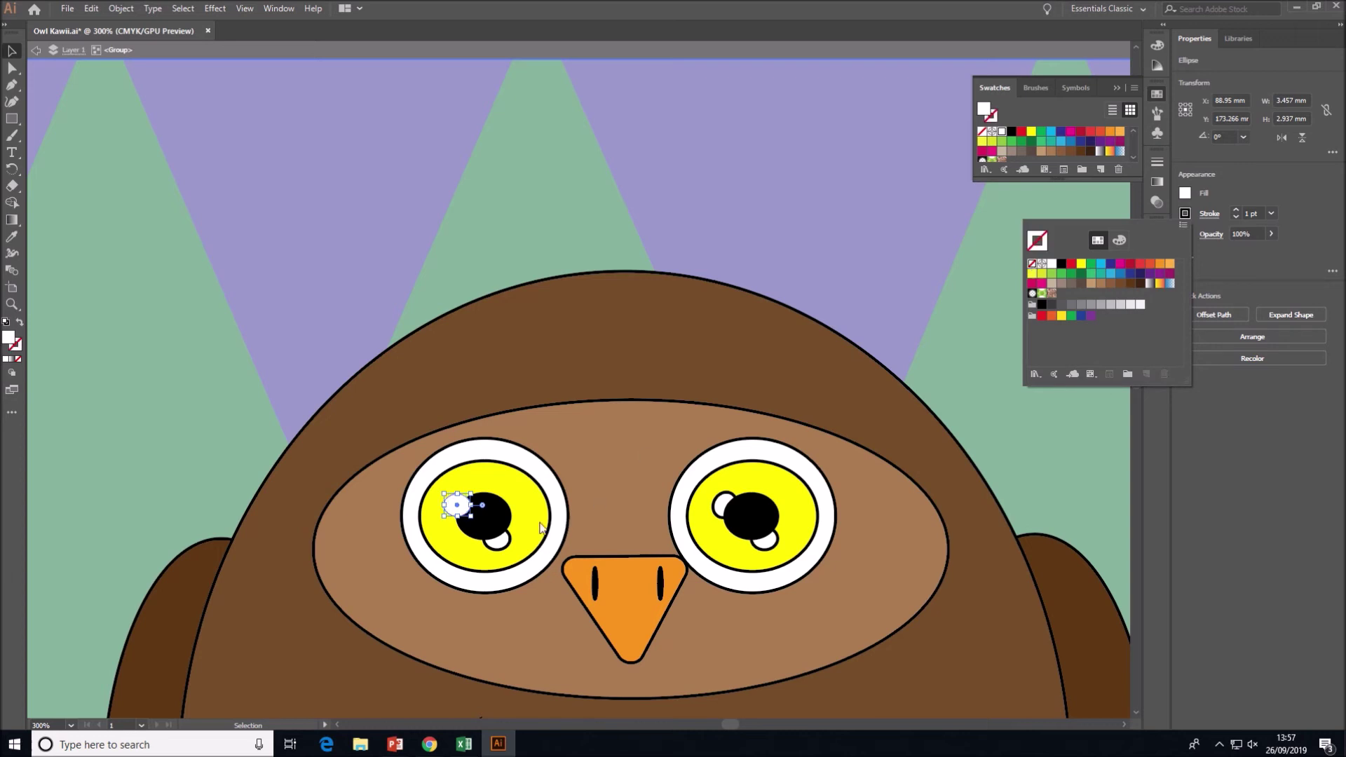
Bring the left eye's lower white highlight in front of the pupil, remove its stroke and leave isolation mode.
click(494, 539)
right_click(499, 547)
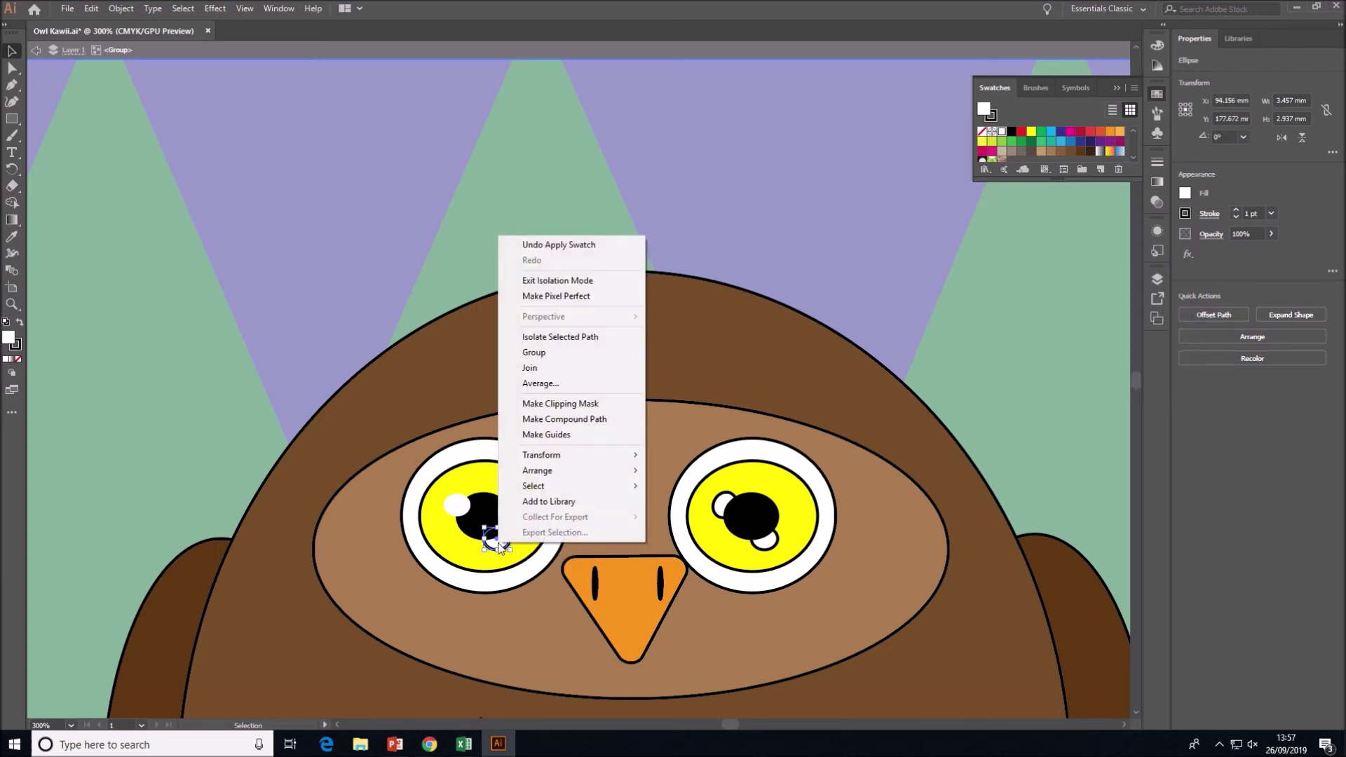
mouse_move(592, 470)
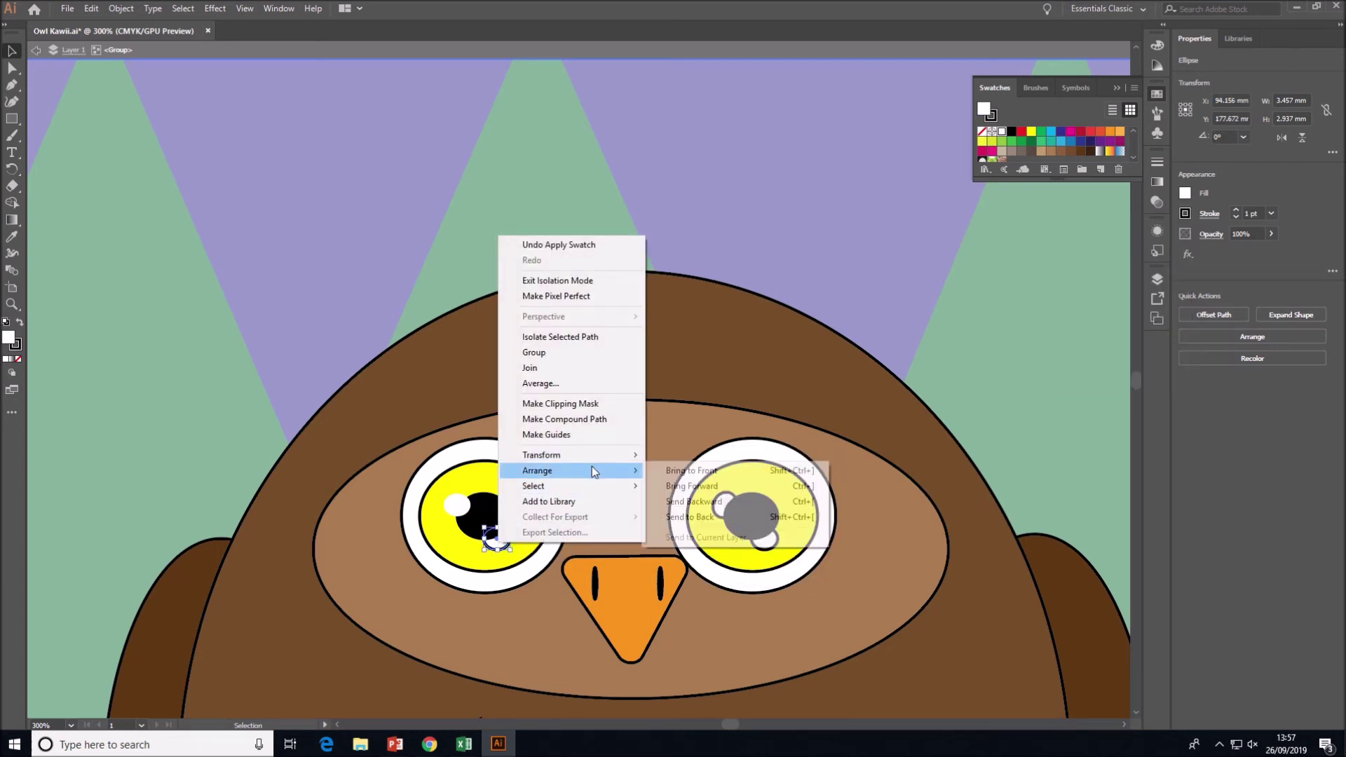
click(680, 474)
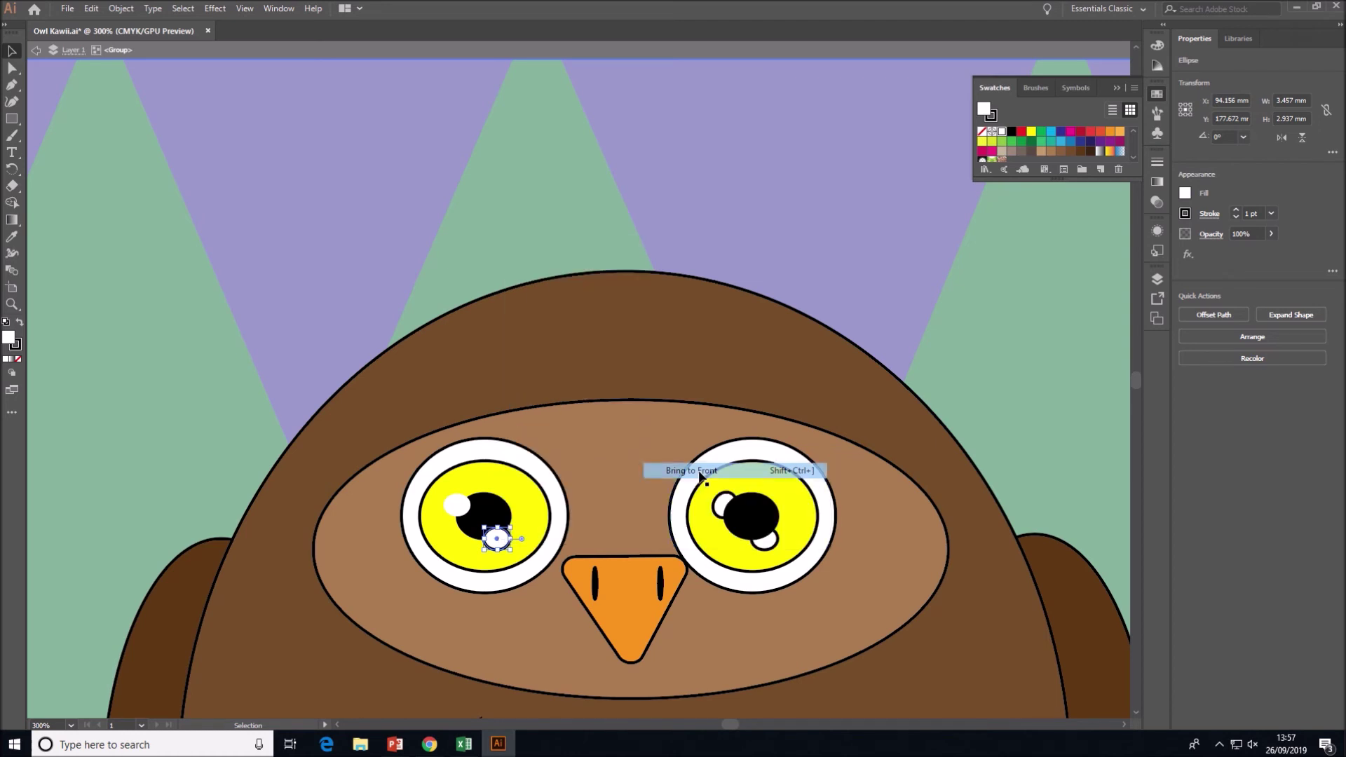
click(1188, 213)
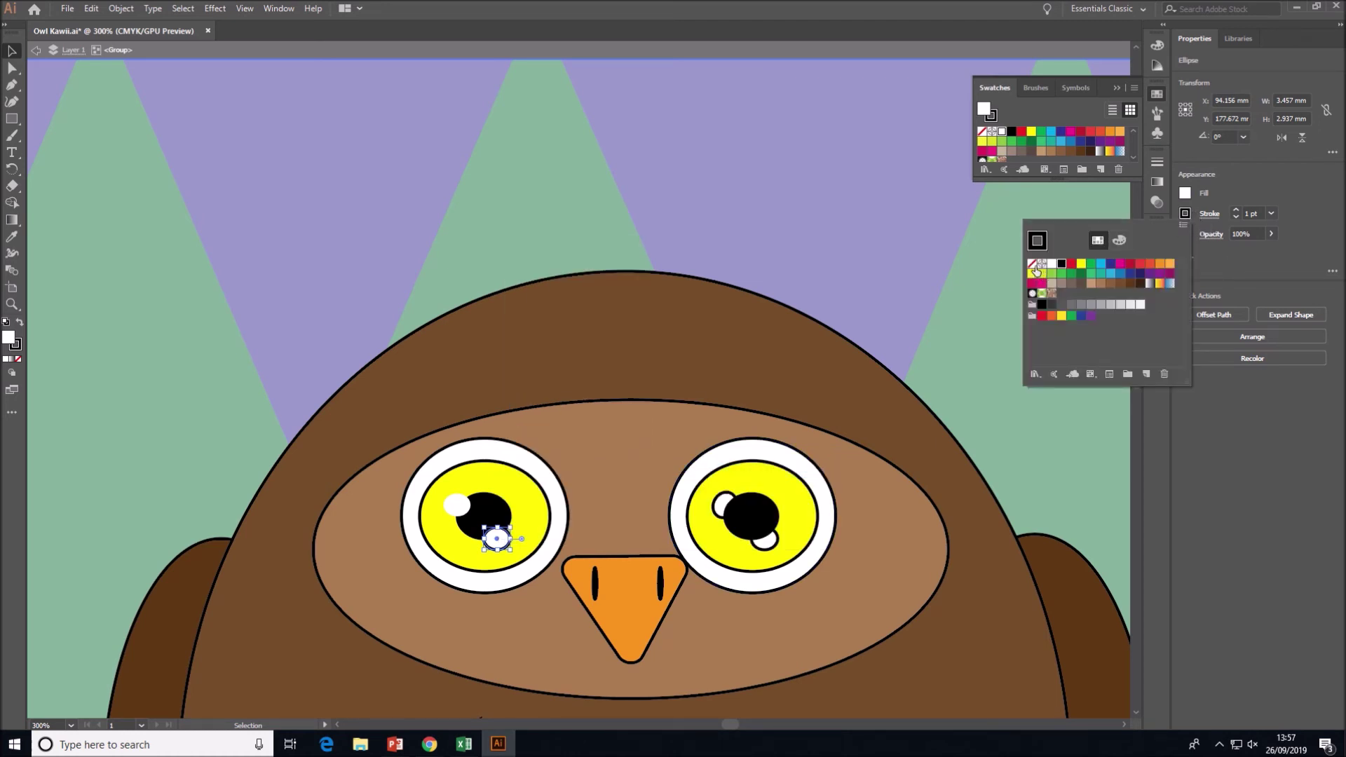
double_click(846, 520)
click(998, 488)
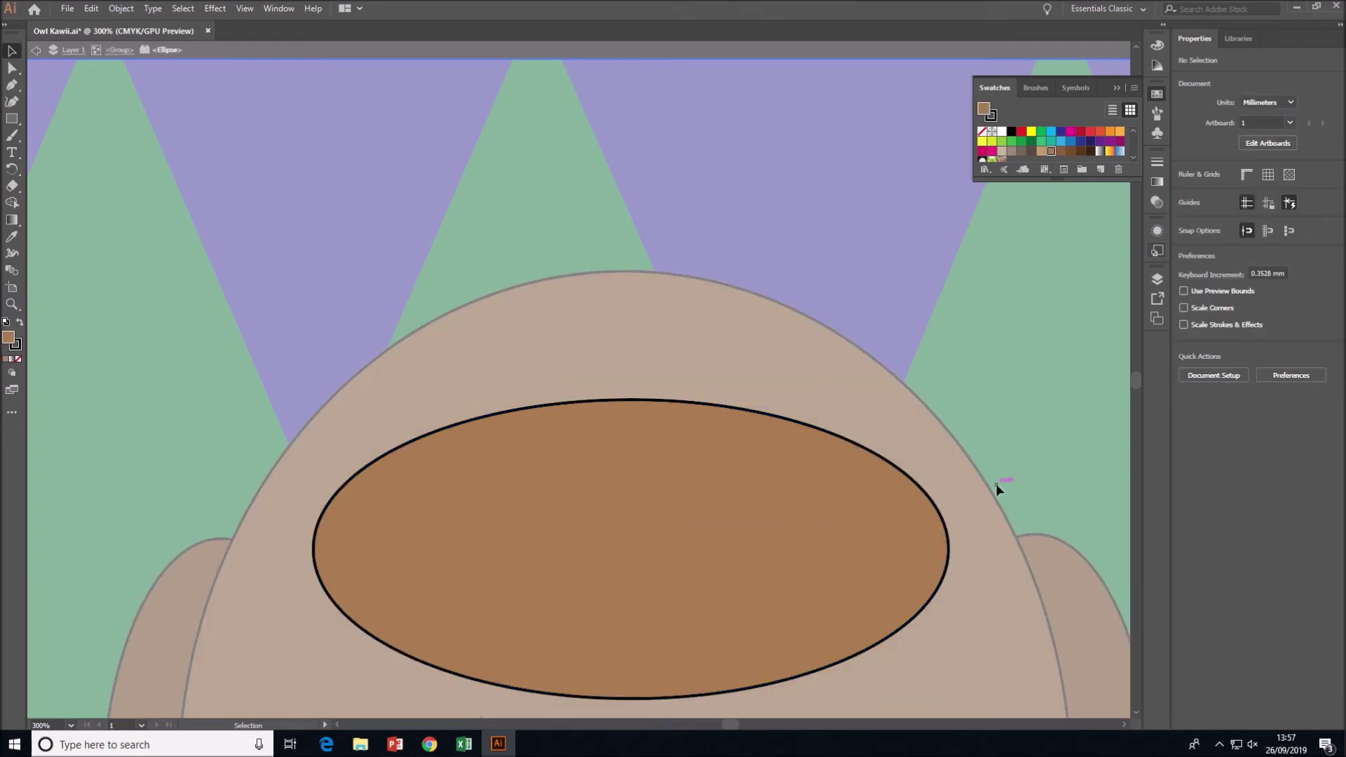
double_click(908, 324)
Delete the entire right eye inside the owl group, including its pupil, iris, highlights and white ellipse.
click(756, 510)
double_click(769, 514)
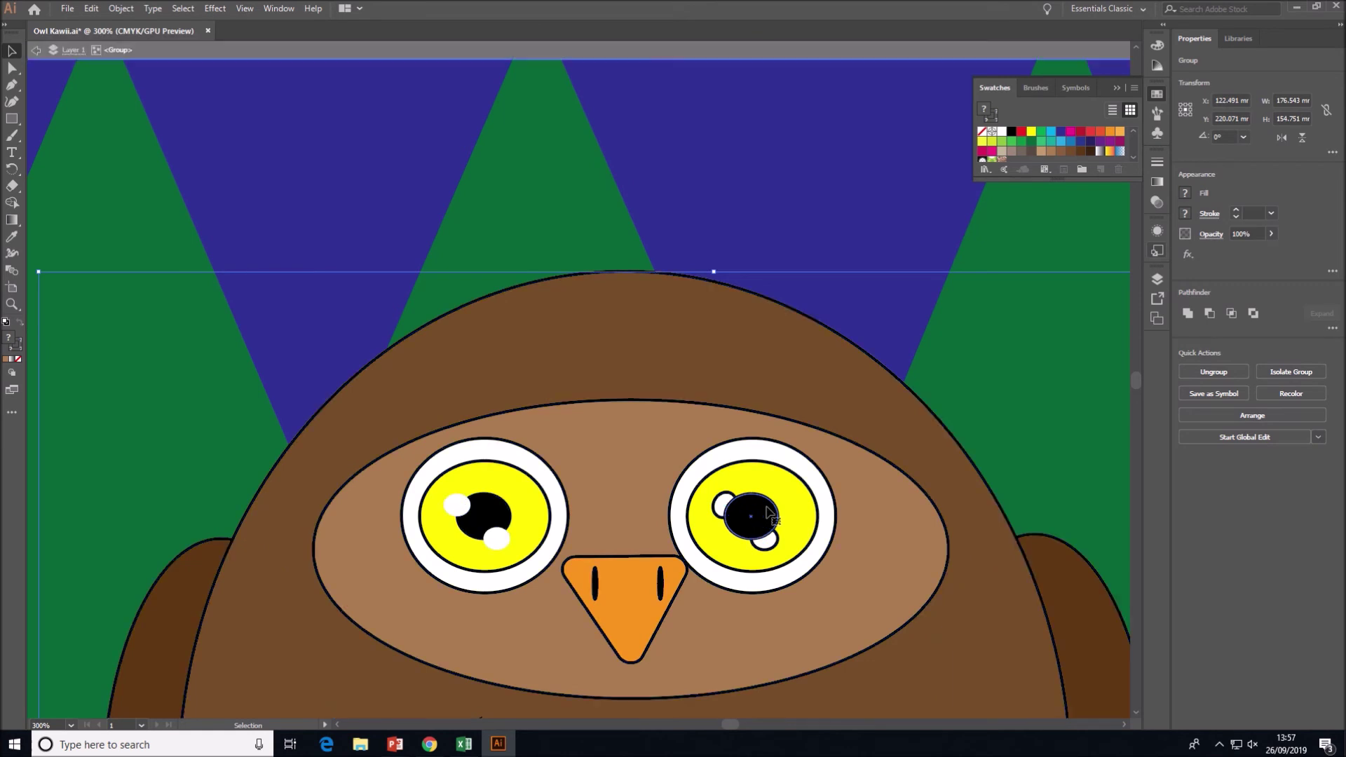
double_click(758, 521)
click(756, 520)
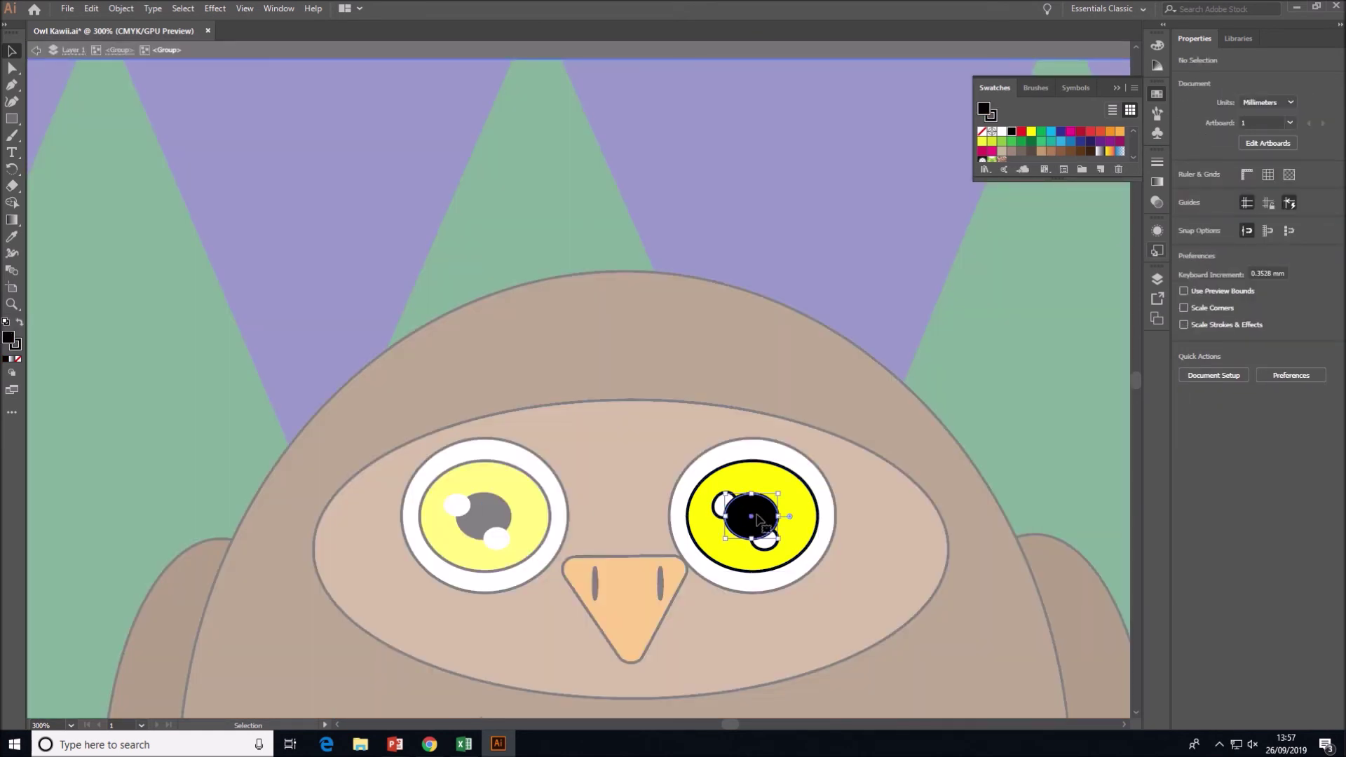
key(Delete)
key(ctrl+a)
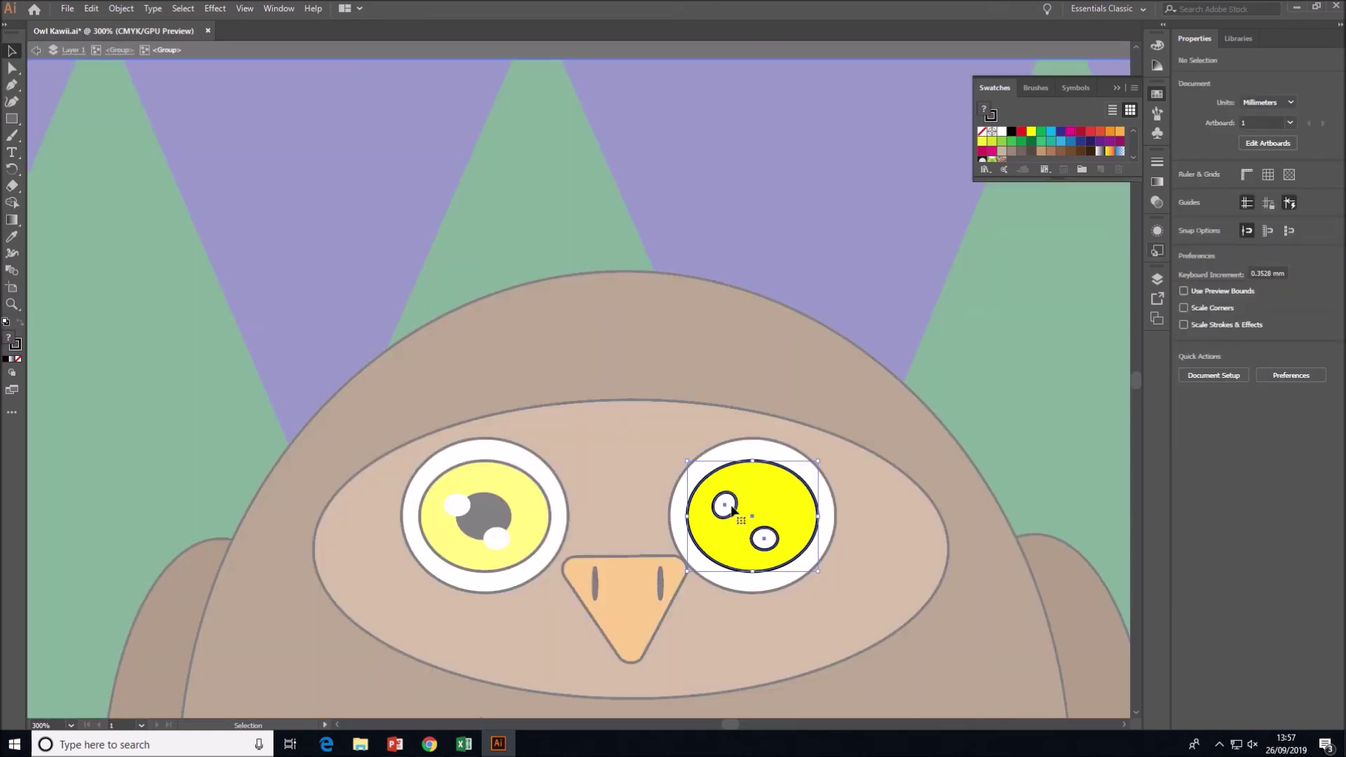
key(Delete)
key(Escape)
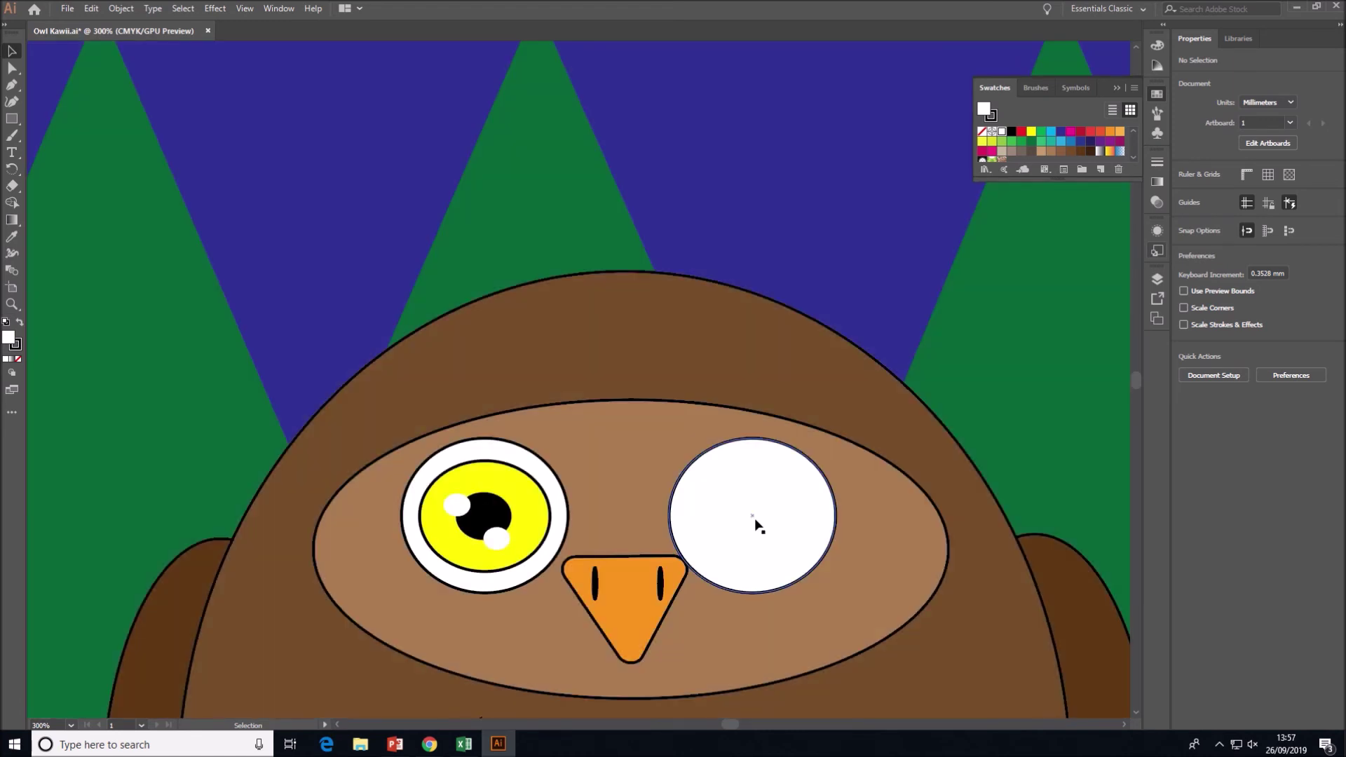
double_click(753, 521)
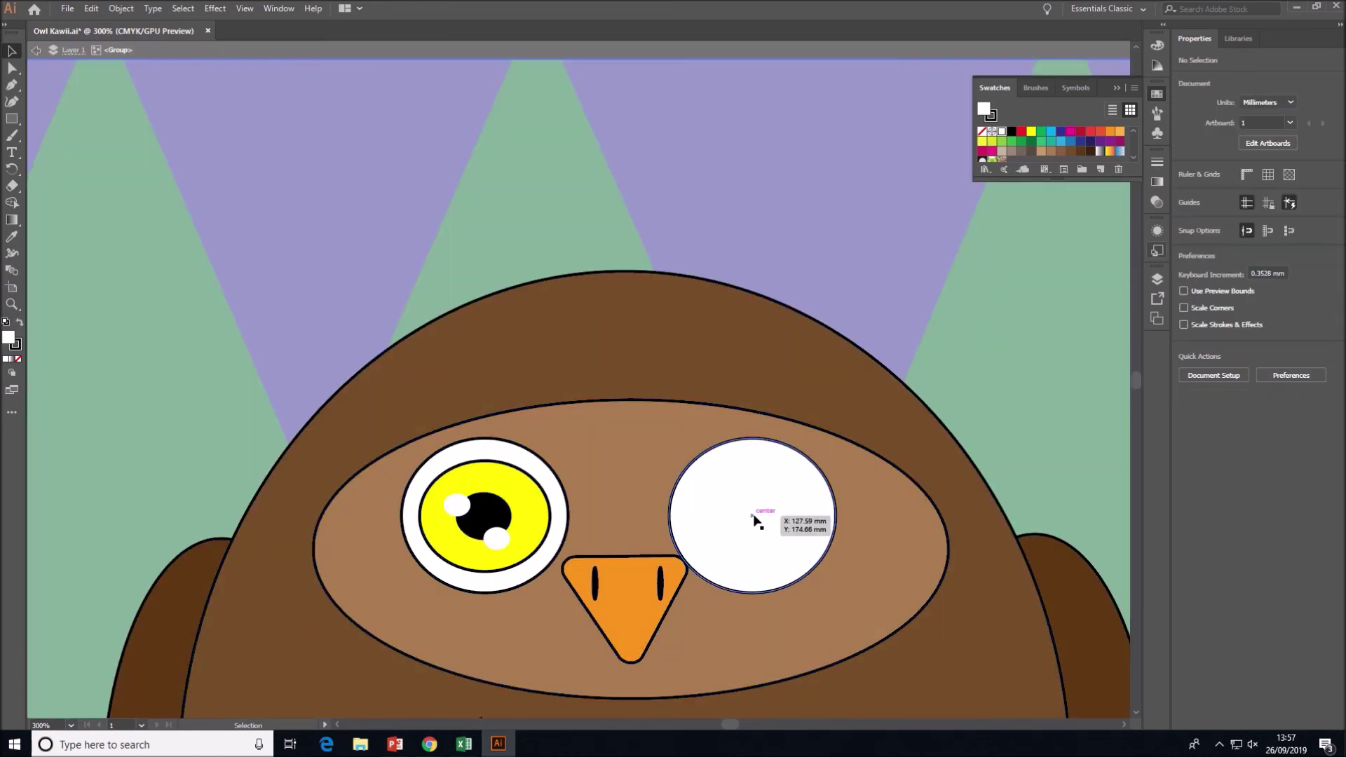
key(Delete)
Duplicate the complete left eye onto the right side of the owl's face, shift the left eye slightly outward and leave isolation mode.
click(529, 517)
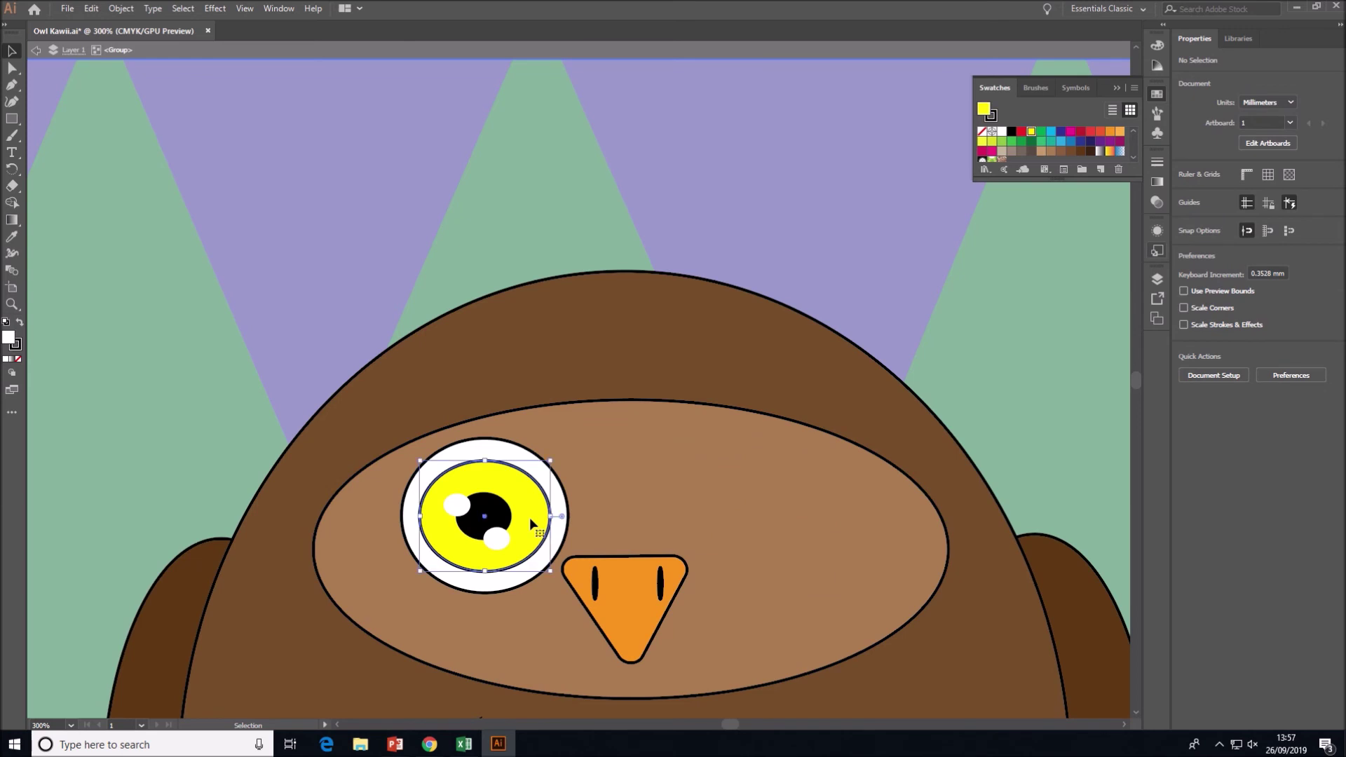
shift+click(499, 540)
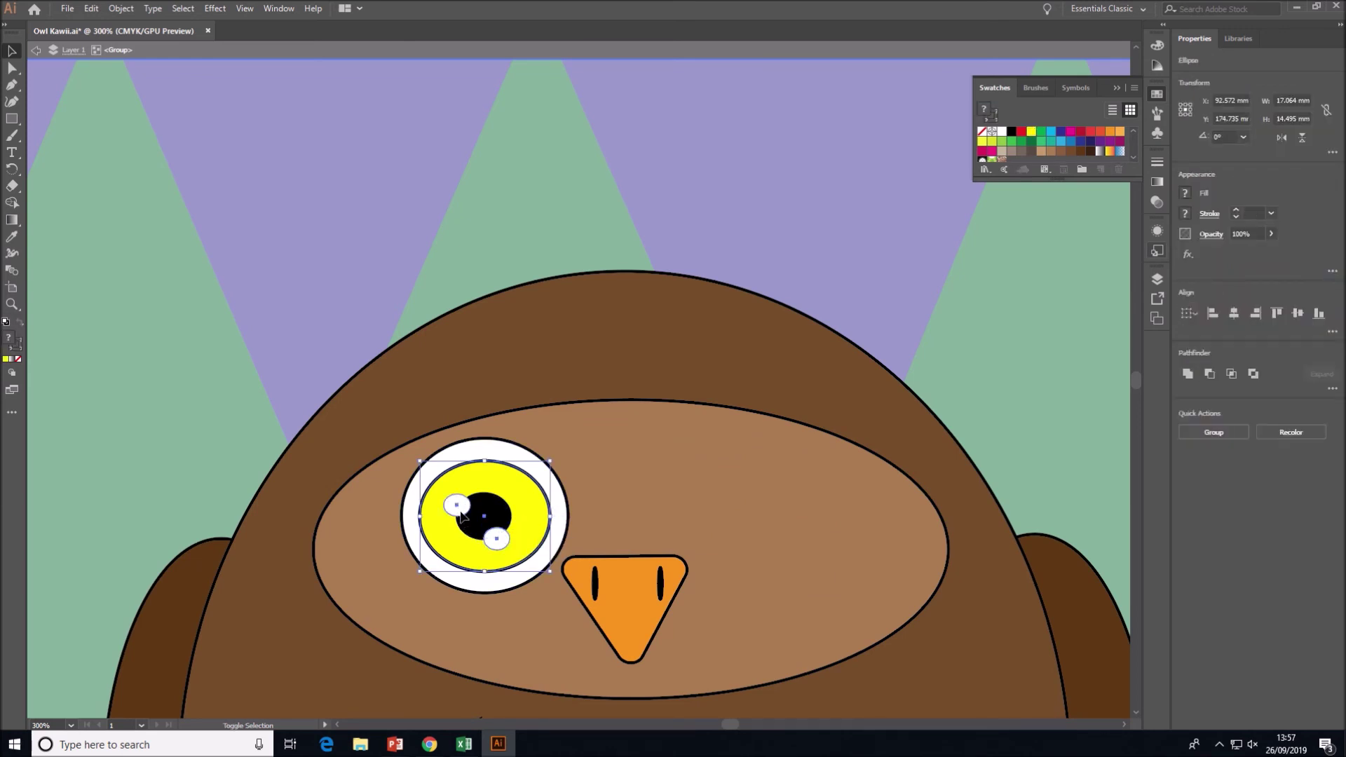
shift+click(482, 516)
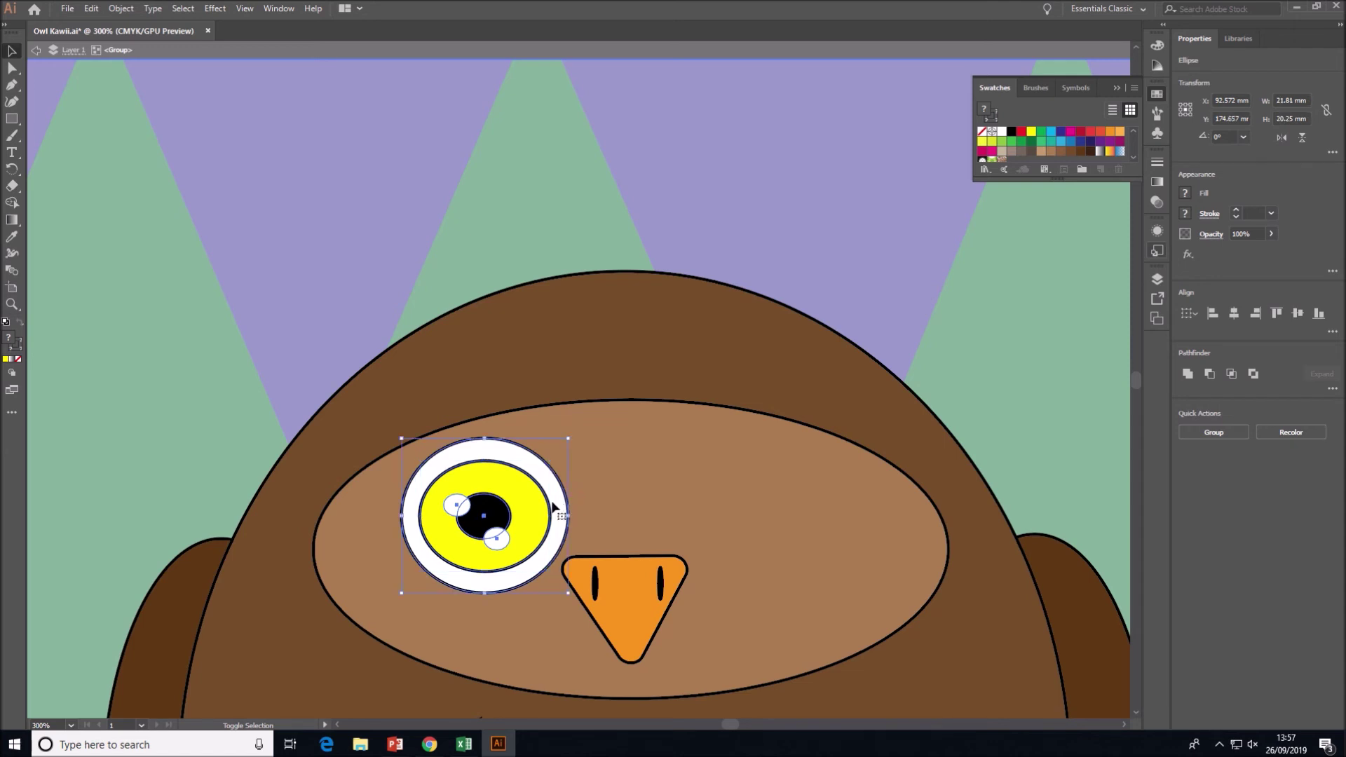
mouse_move(523, 506)
mouse_down()
mouse_move(820, 512)
mouse_move(503, 512)
mouse_up()
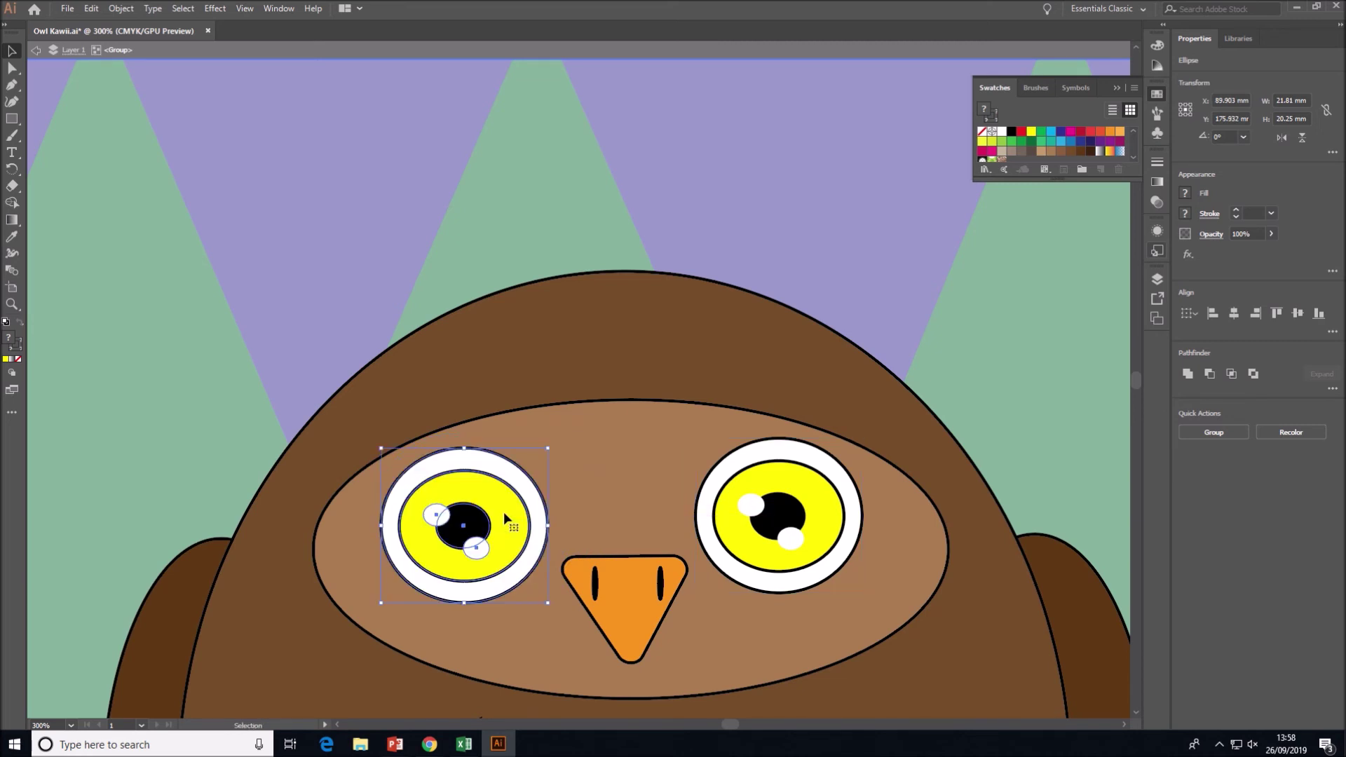
click(790, 540)
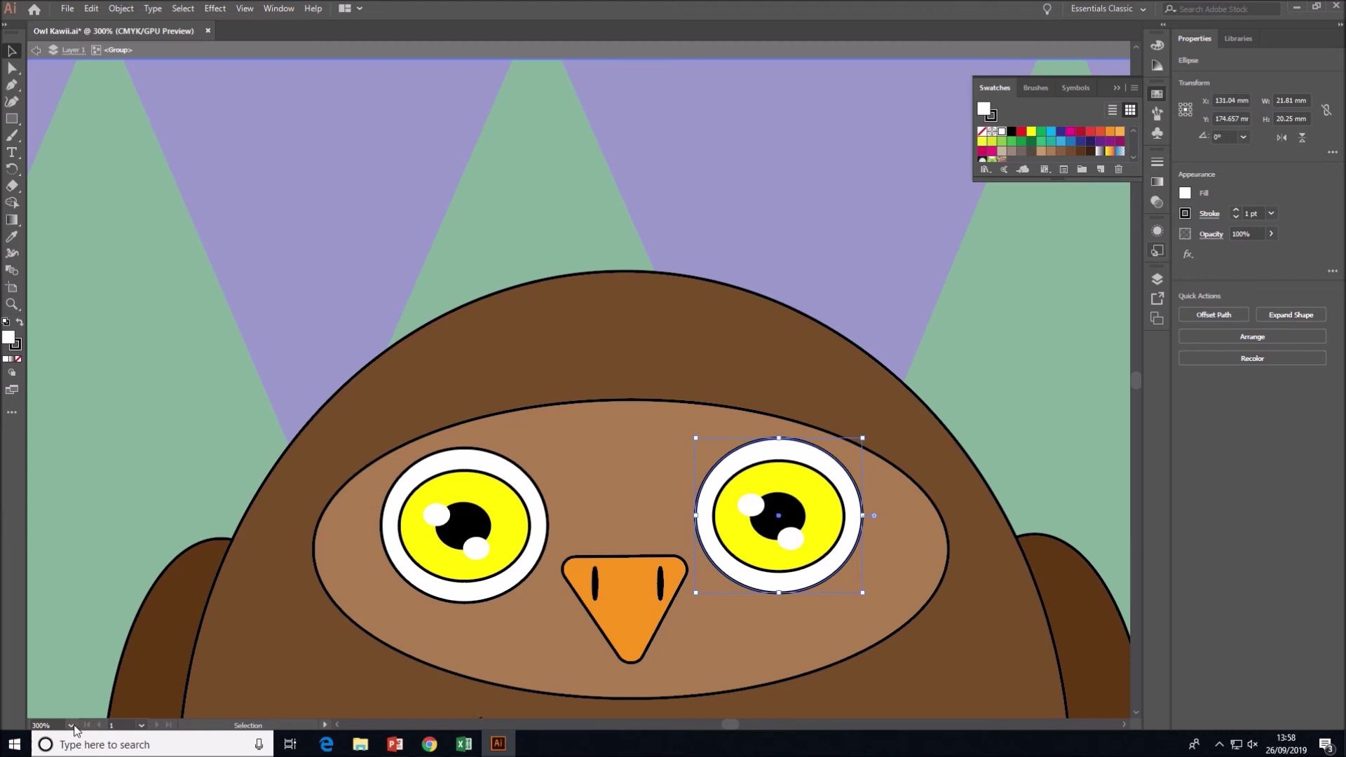
click(73, 727)
click(101, 553)
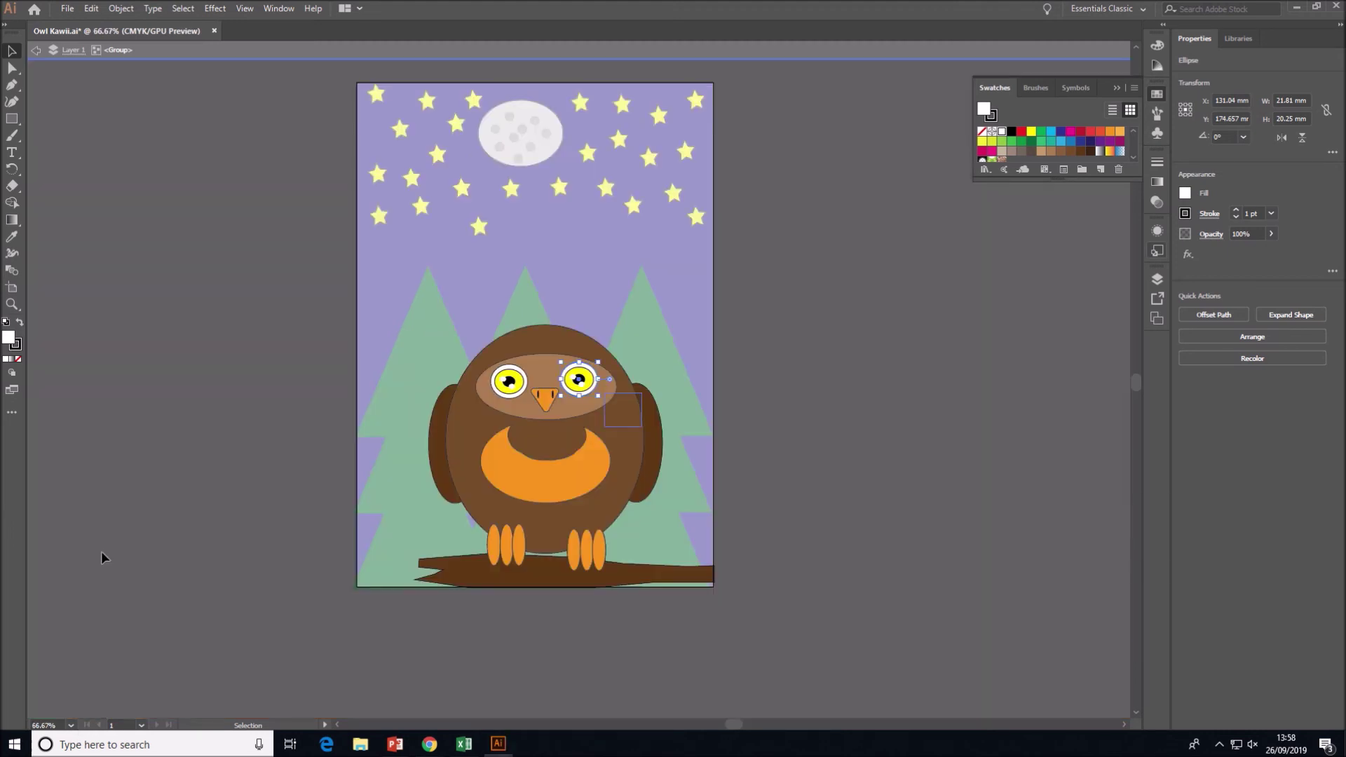
double_click(824, 430)
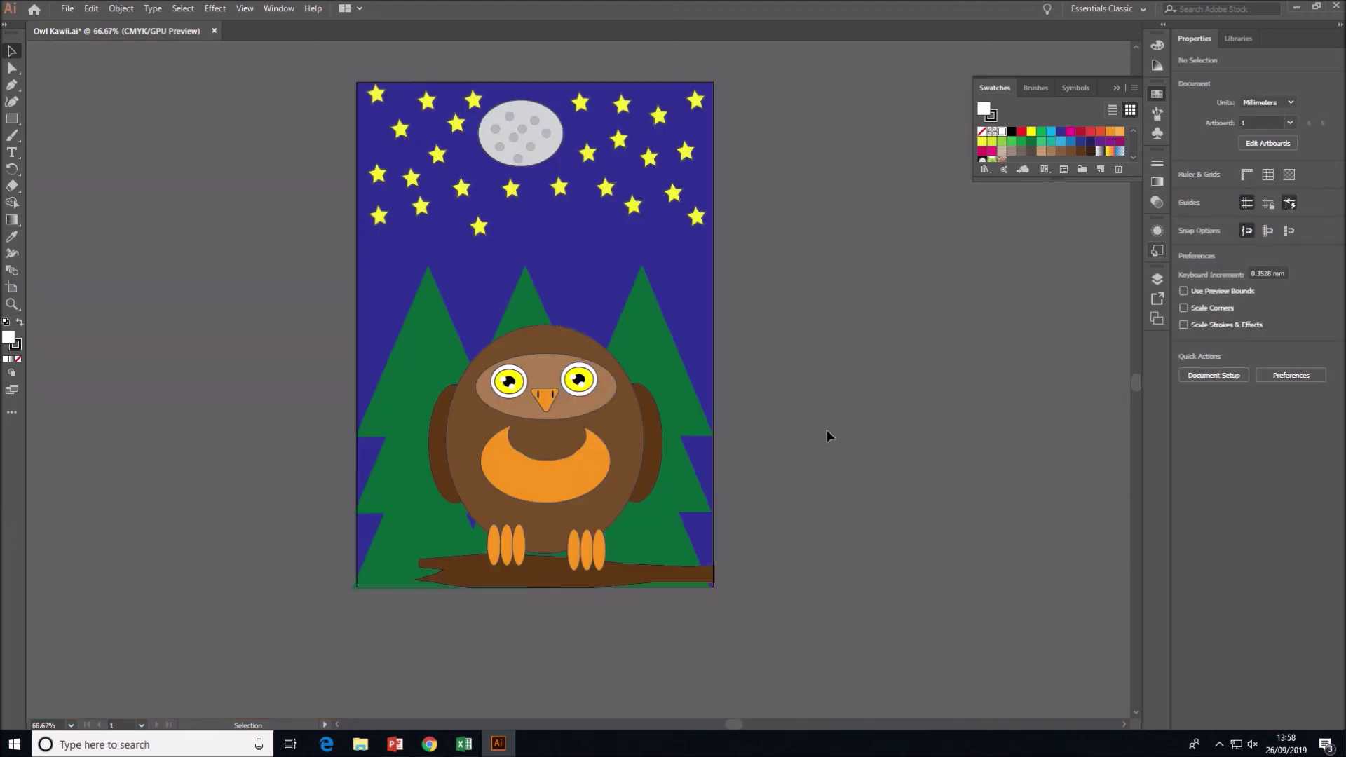
Scatter copies of a yellow star across the lower sky, around the treetops and above the owl's head.
click(480, 227)
drag(479, 223, 510, 264)
drag(509, 263, 477, 325)
drag(477, 325, 373, 296)
drag(373, 297, 456, 253)
drag(455, 253, 379, 335)
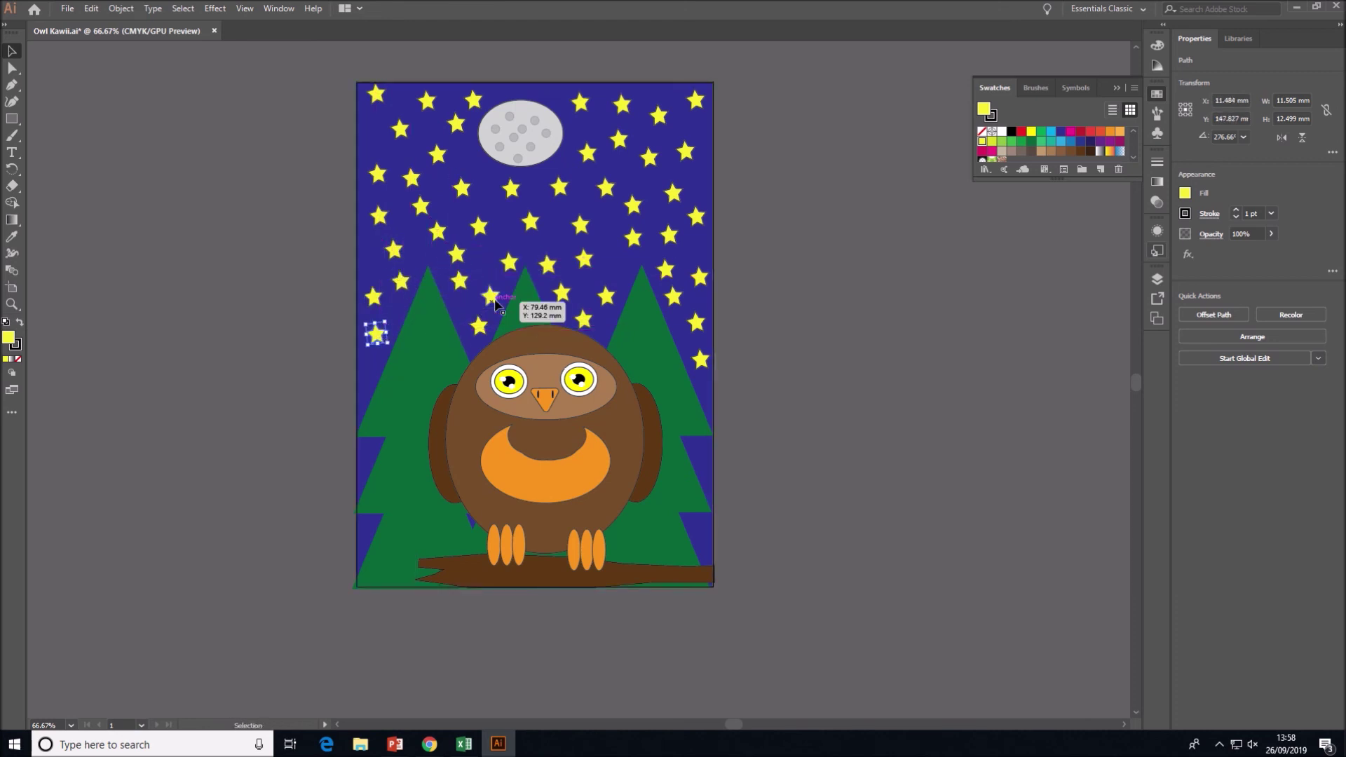
Place one star copy in each of the blue sky gaps beside the outer fir trees' middle tiers.
click(702, 363)
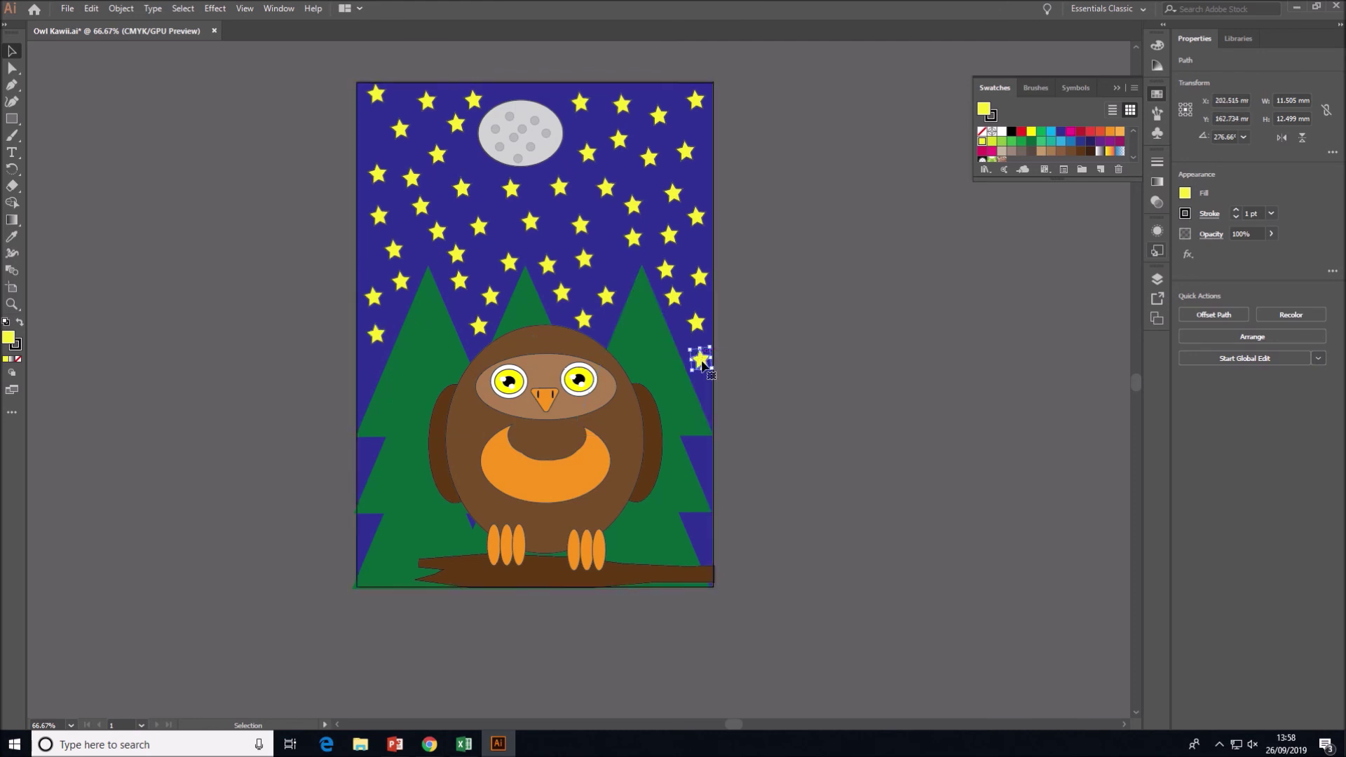
drag(701, 360, 368, 459)
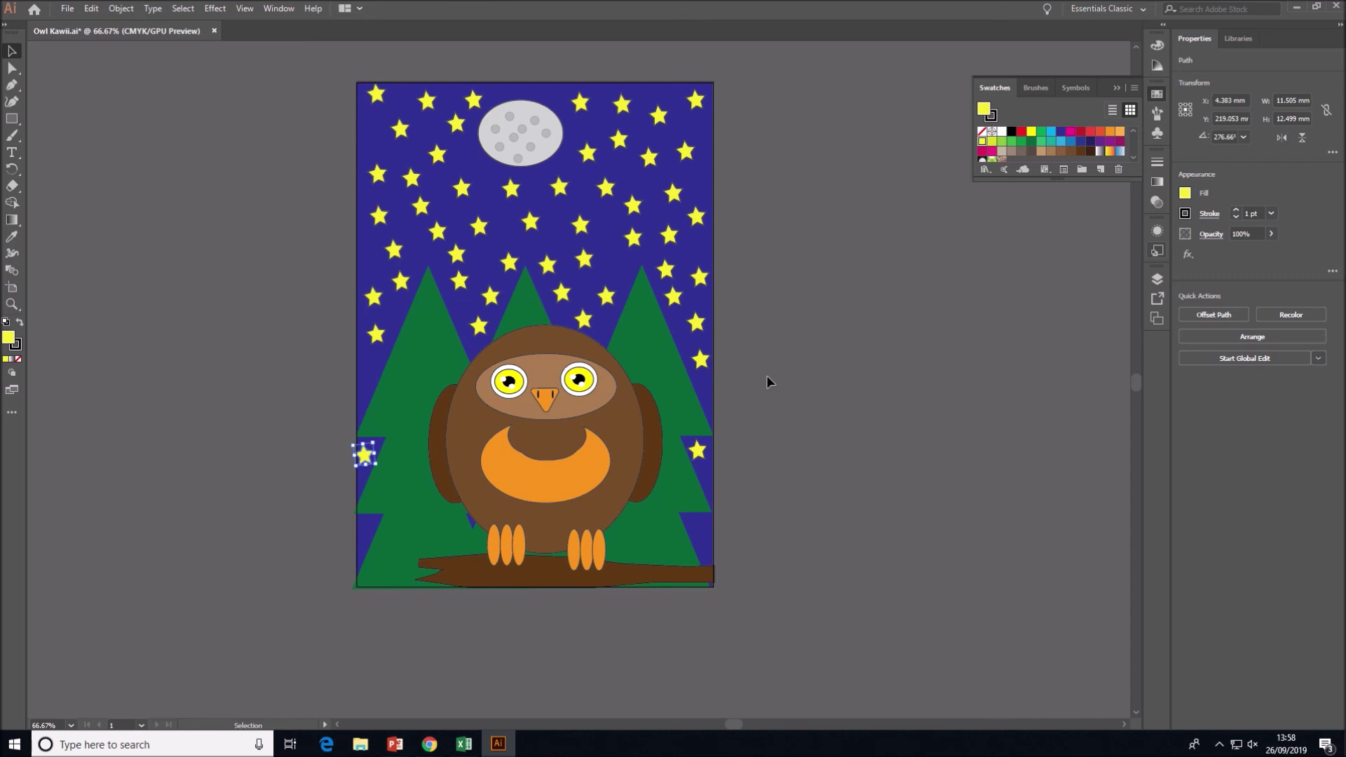
click(823, 359)
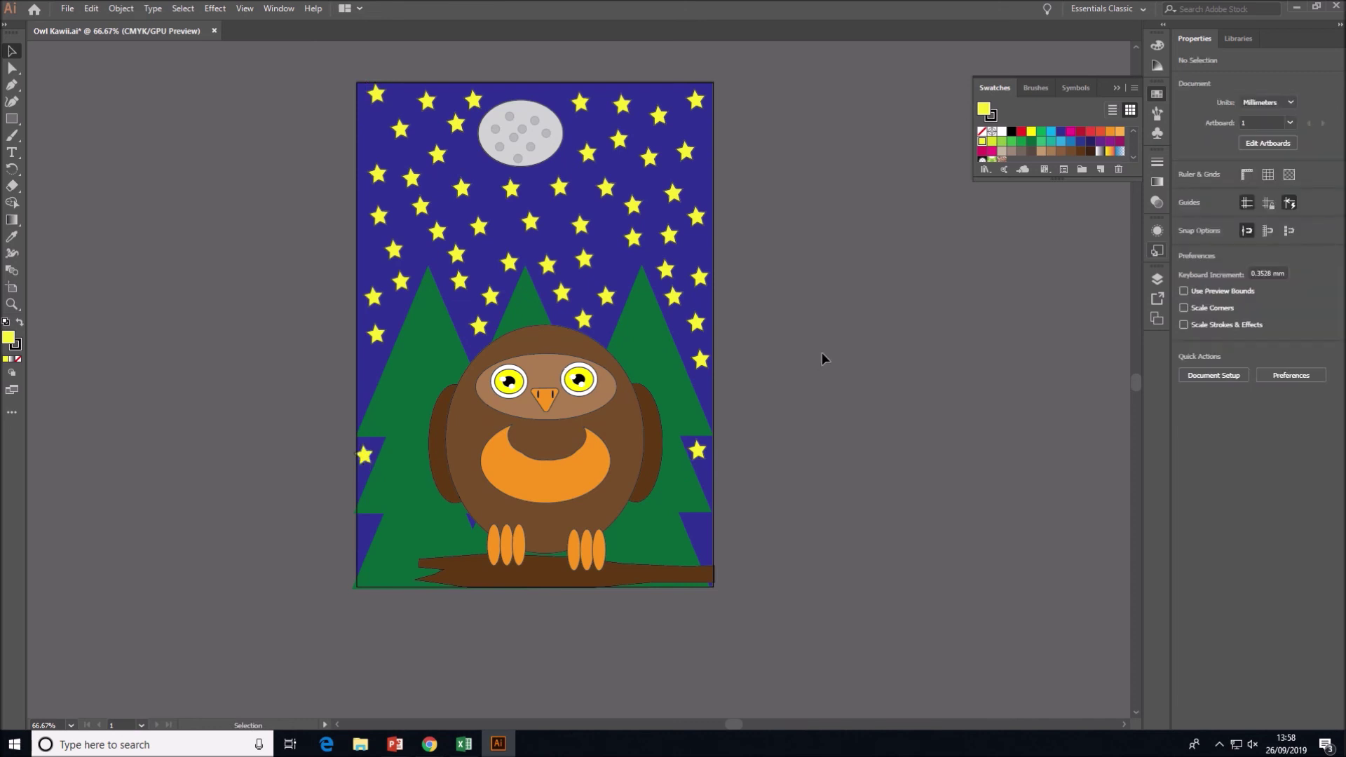
click(530, 161)
click(781, 172)
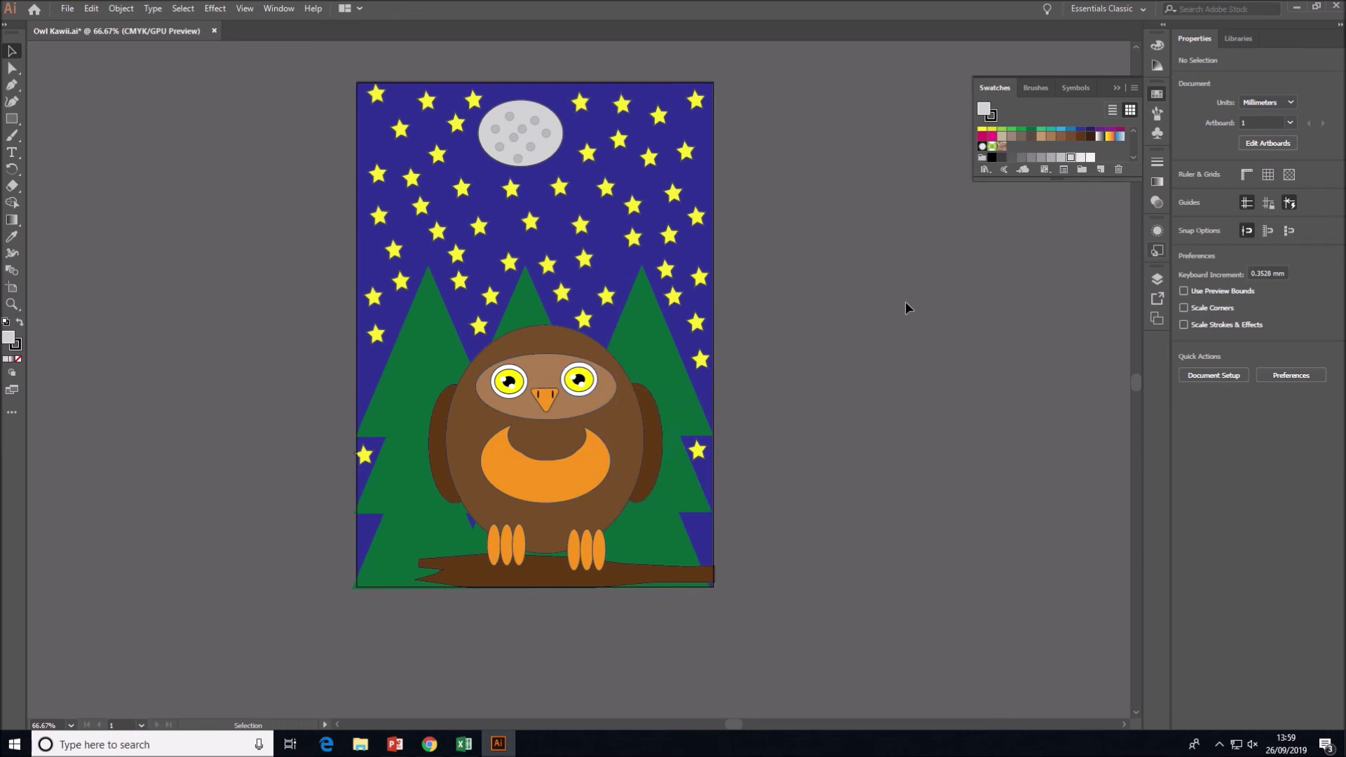
Save the finished owl illustration under its existing file name.
click(68, 8)
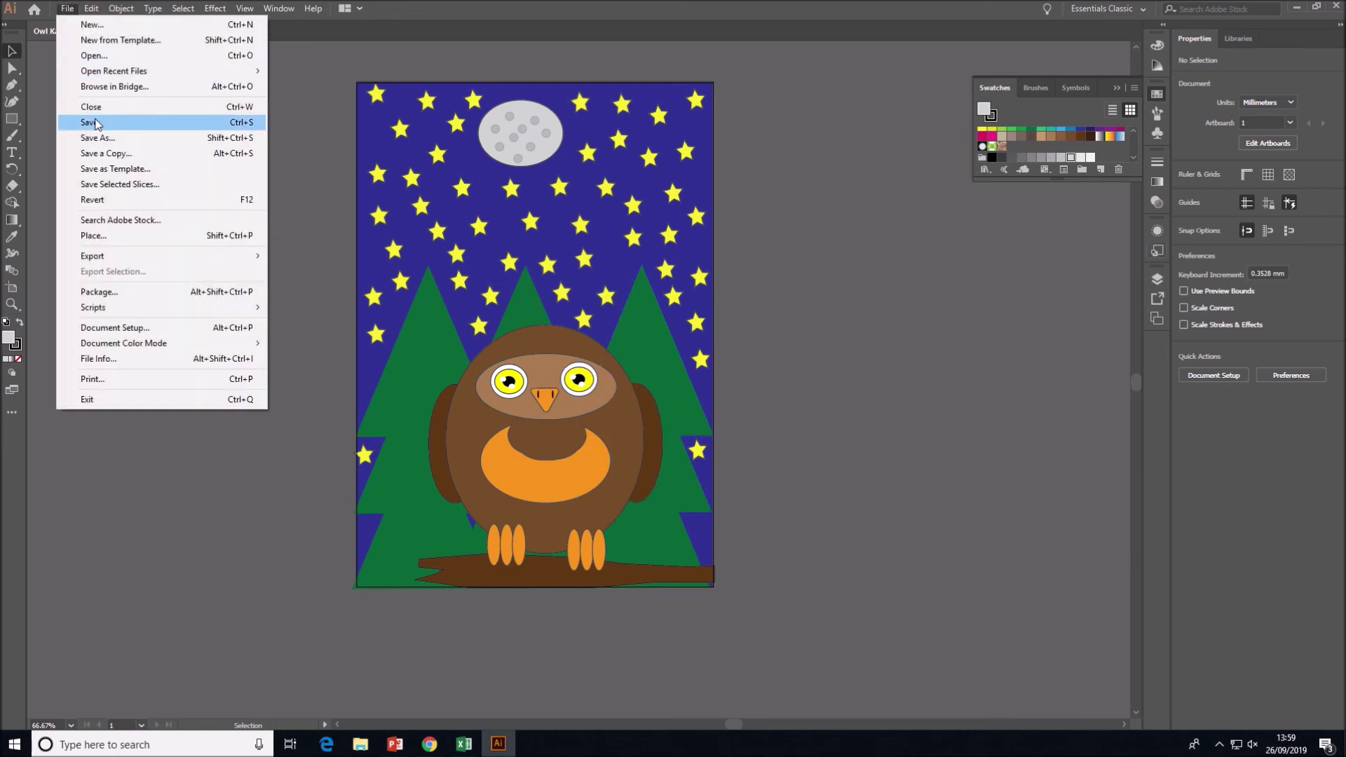
click(98, 124)
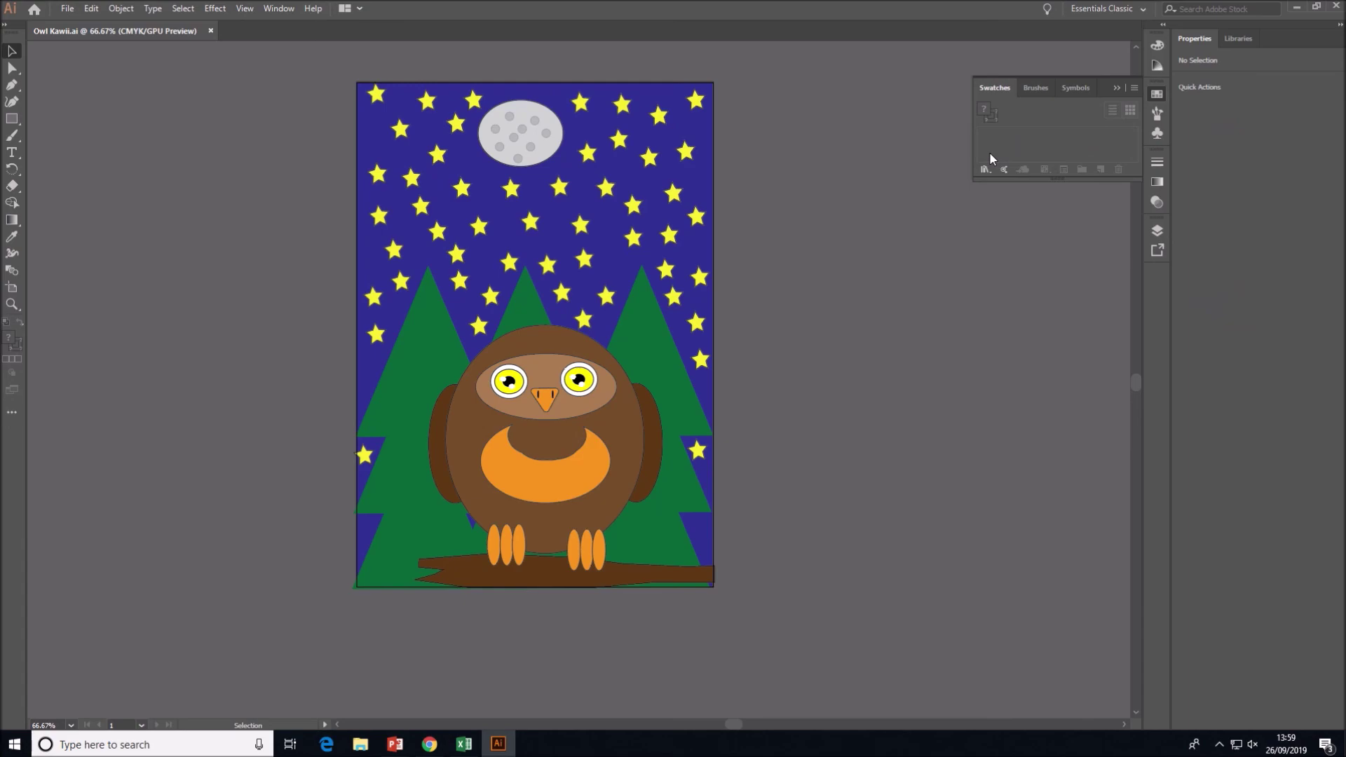
key(alt+Tab)
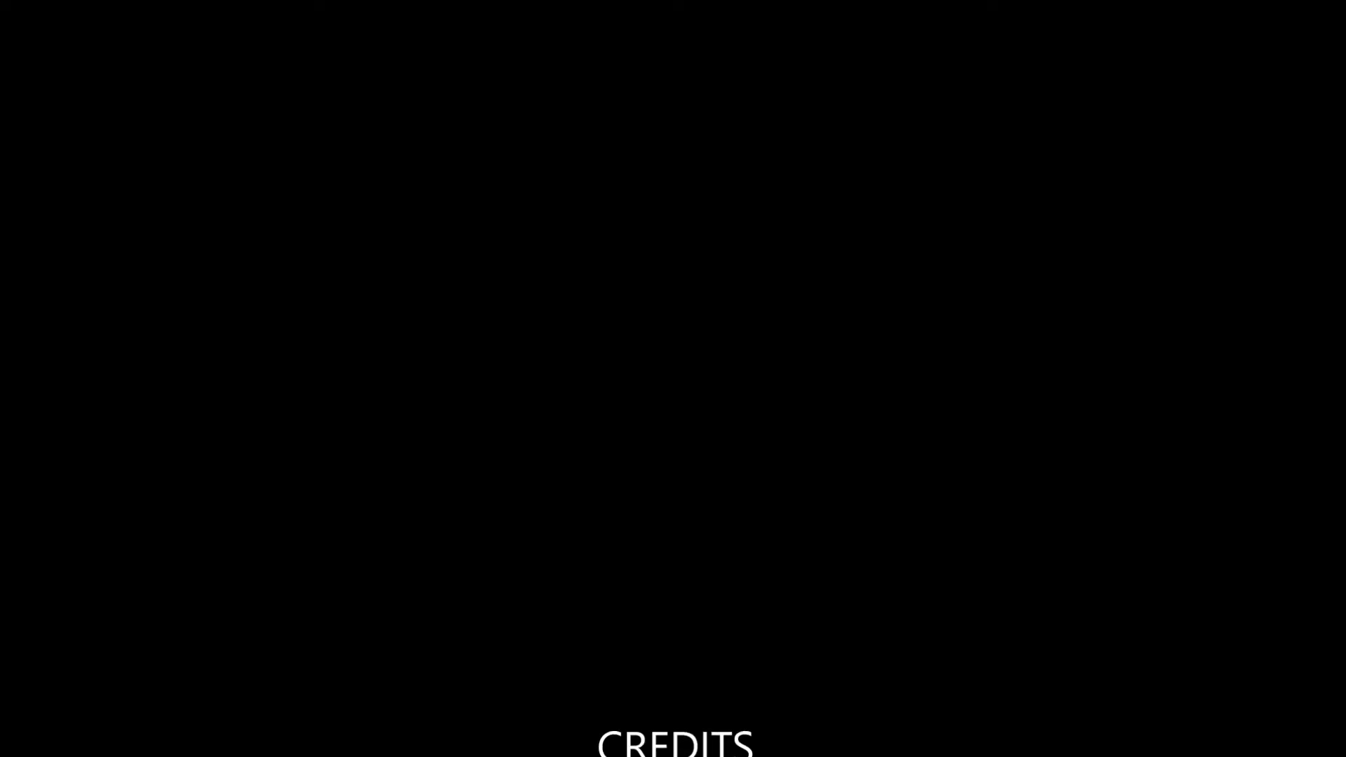